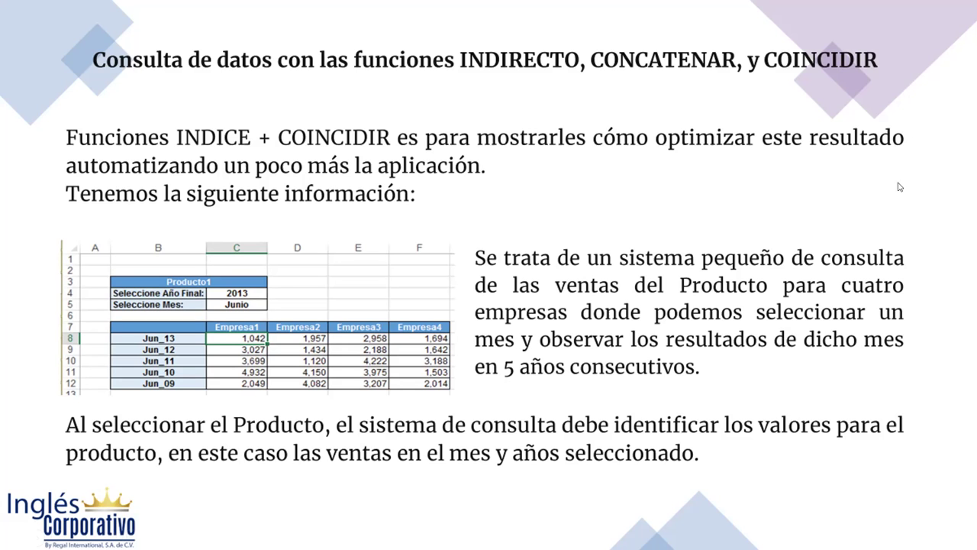
Step: Advance to the slide explaining how INDICE and COINCIDIR combine with INDIRECTO and CONCATENAR
left_click(666, 243)
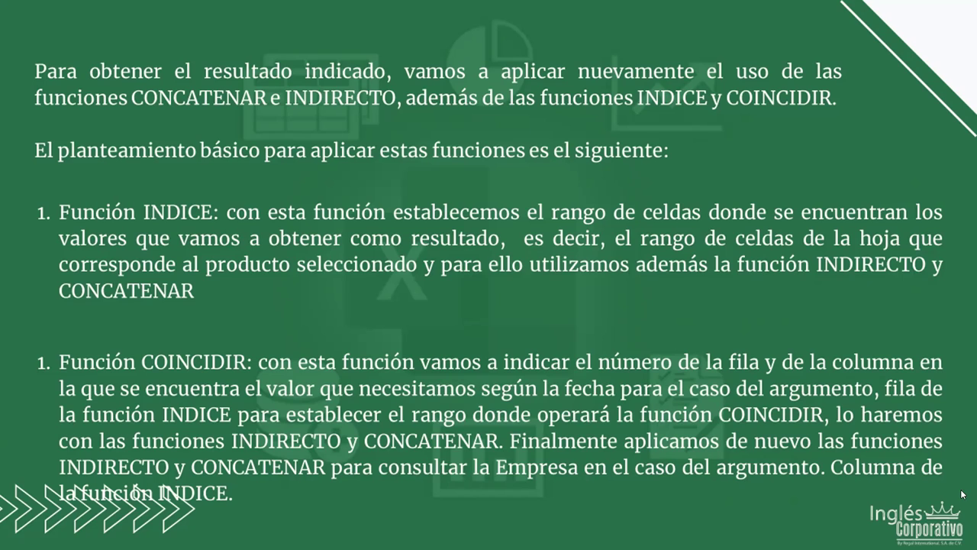
Step: Advance to the example slide with the Producto list and Ago sales for Empresa1–Empresa4
left_click(407, 302)
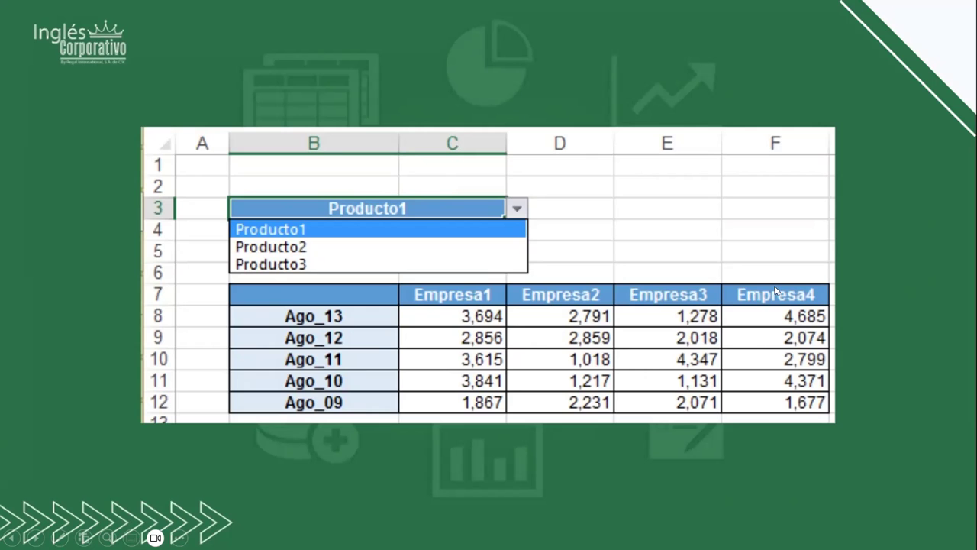
Step: Advance to the slide with the CONCATENAR month-year formula and the INDICE lookup formula
left_click(656, 234)
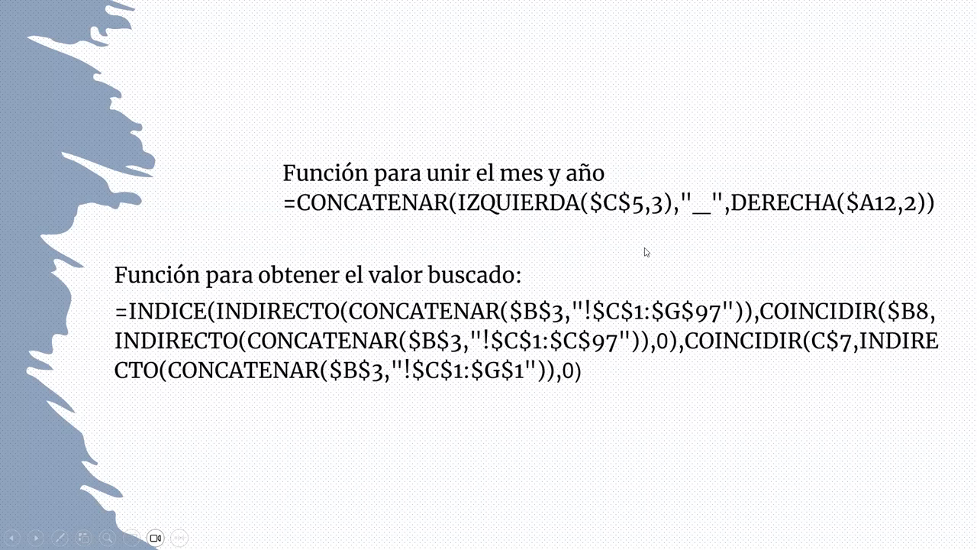
Step: Advance past the formula slide to the EJEMPLOS title slide
left_click(521, 296)
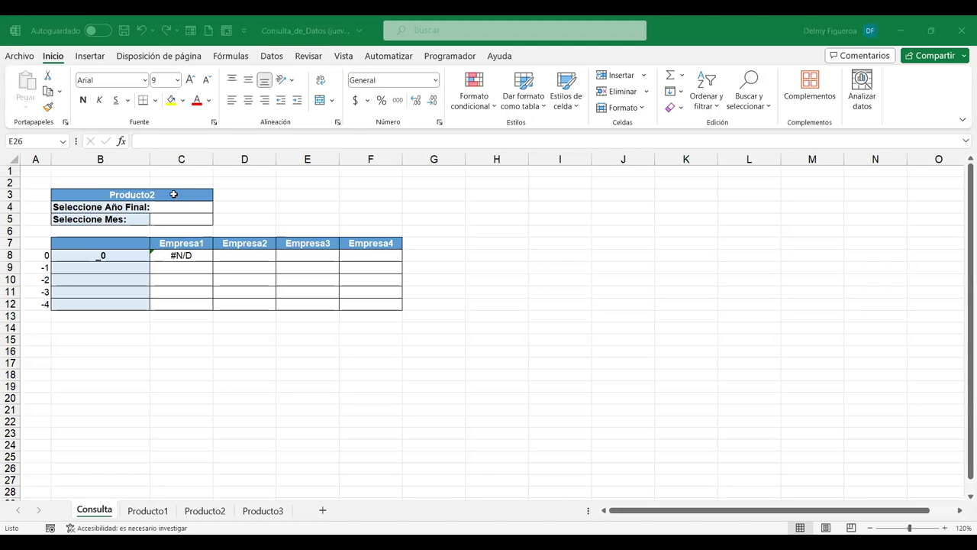
Step: Check the B3 product list, then enlarge the whole sheet's font to 11 and AutoFit all columns
left_click(173, 194)
left_click(218, 196)
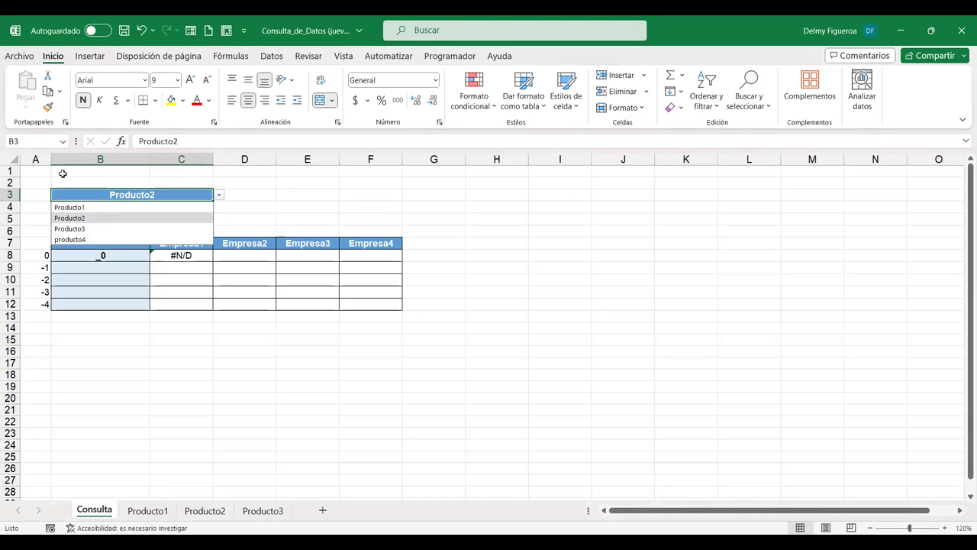
left_click(16, 160)
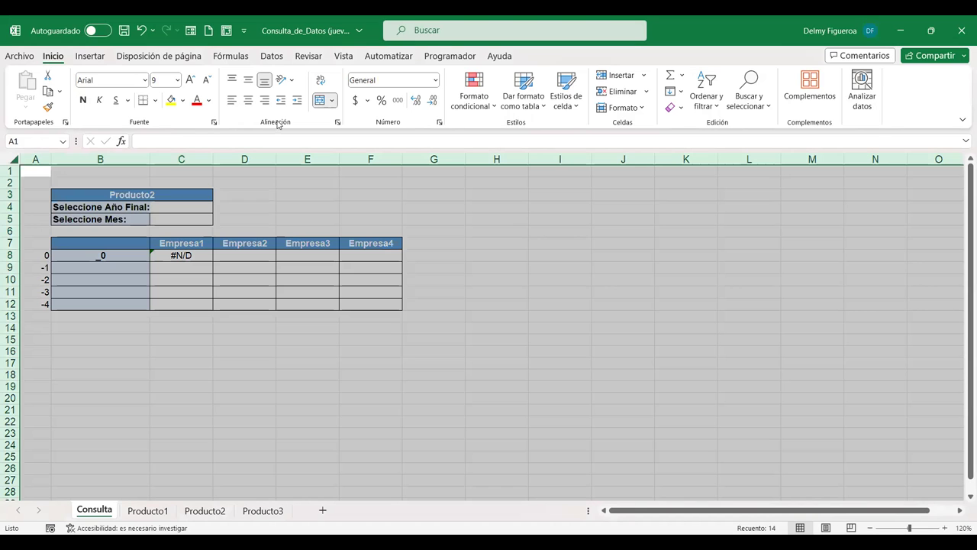
left_click(190, 81)
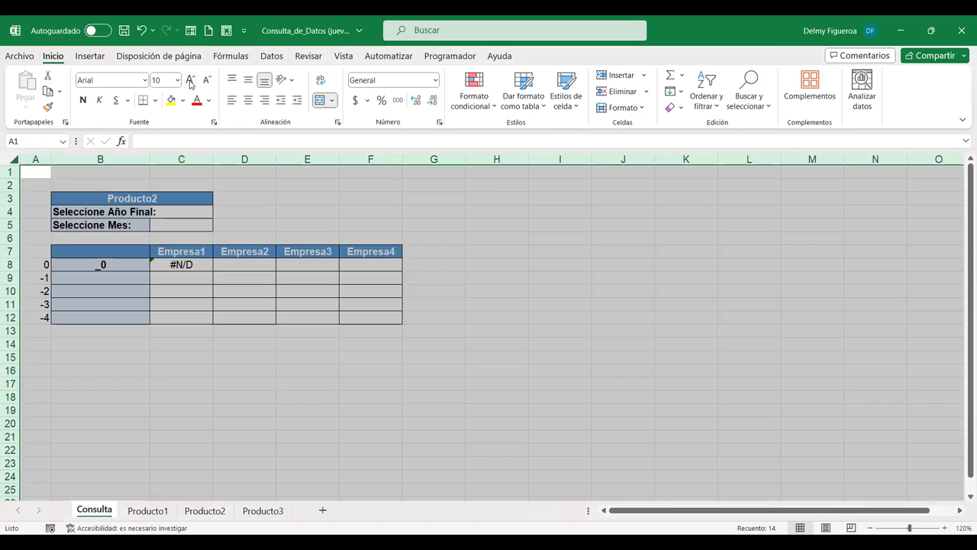
left_click(190, 81)
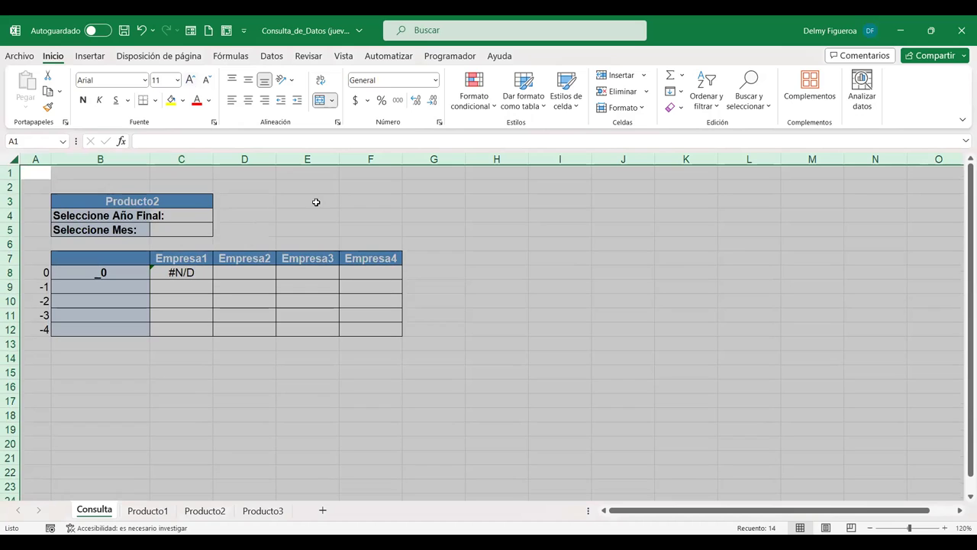
double_click(148, 158)
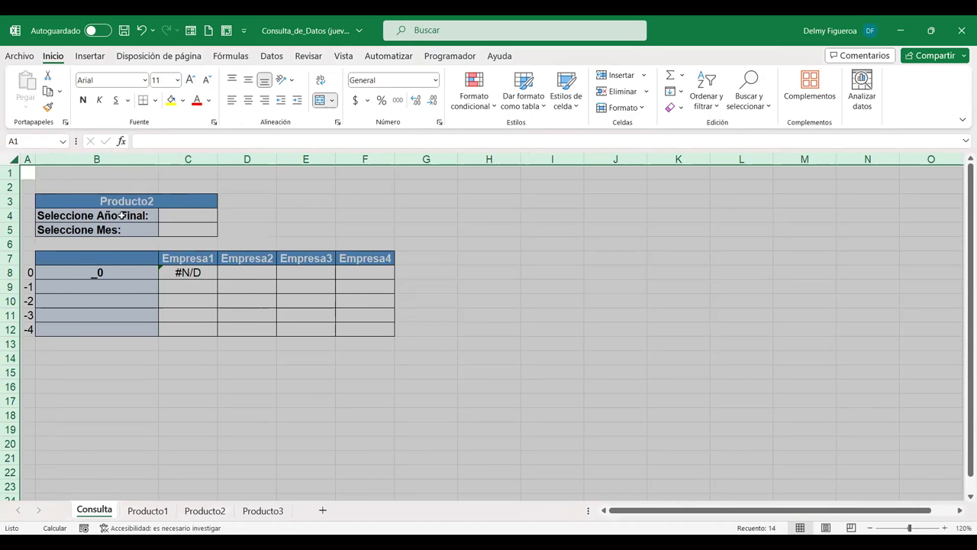
Step: Review the final-year input C4 and the =A8-1 offset formula in A9
left_click(115, 215)
left_click(183, 215)
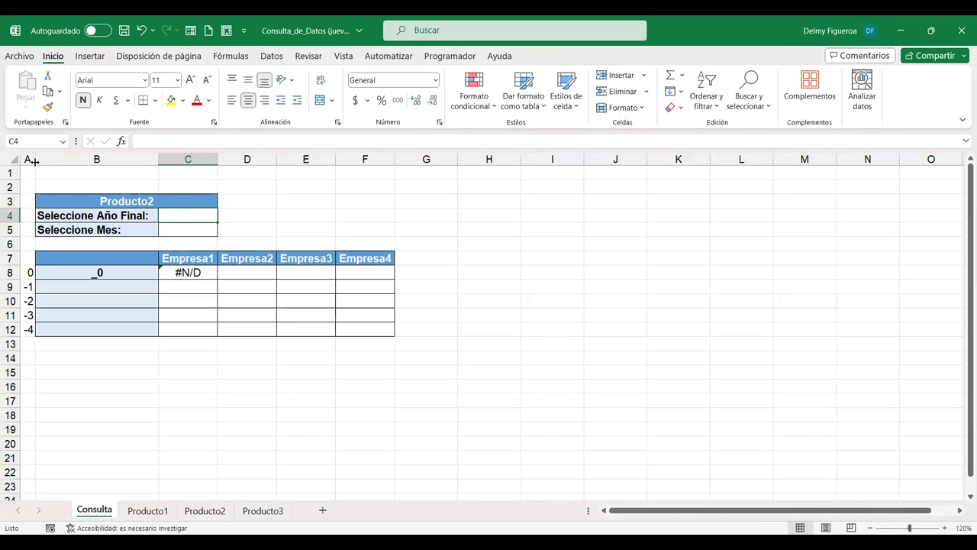
left_click(29, 286)
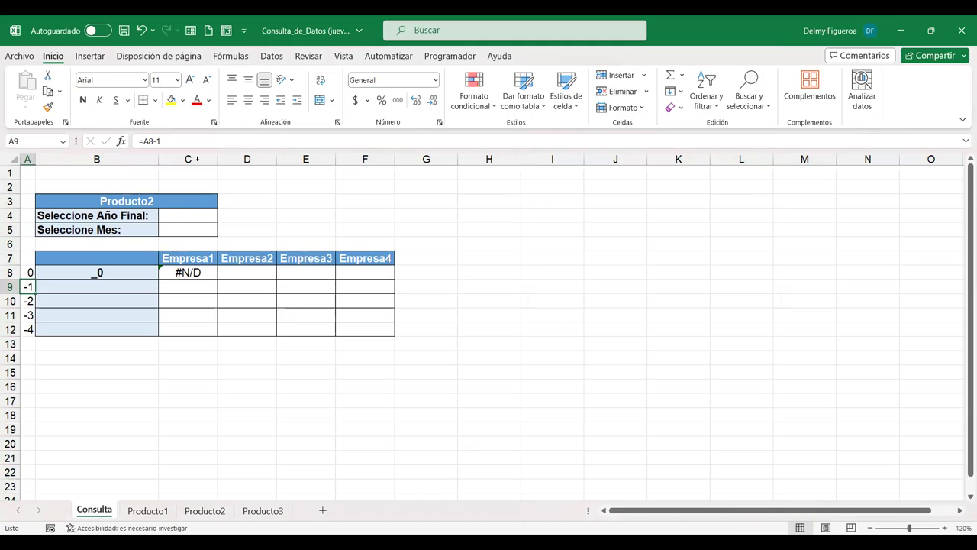
left_click(184, 215)
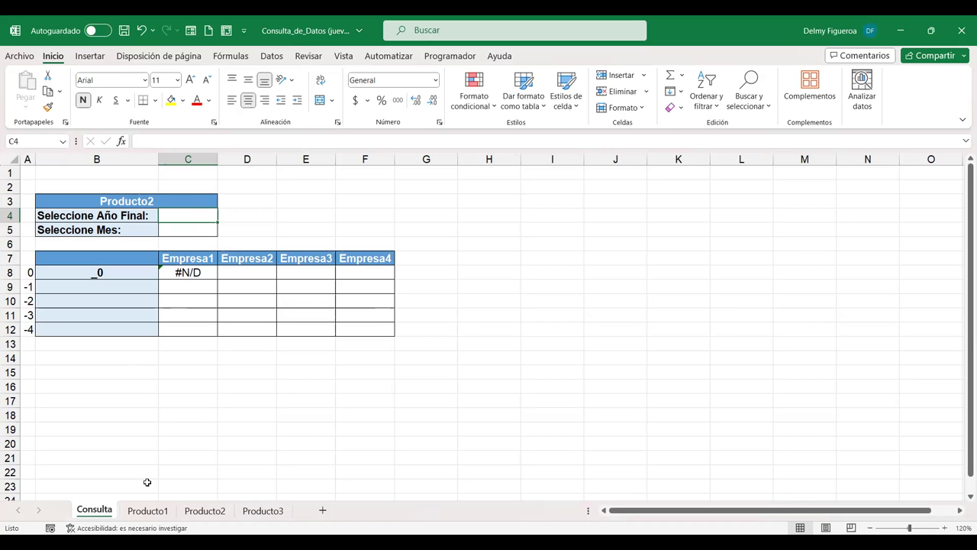
Step: Compare the Producto1, Producto2 and Producto3 data sheets, noting Producto1's first year in A2
left_click(148, 512)
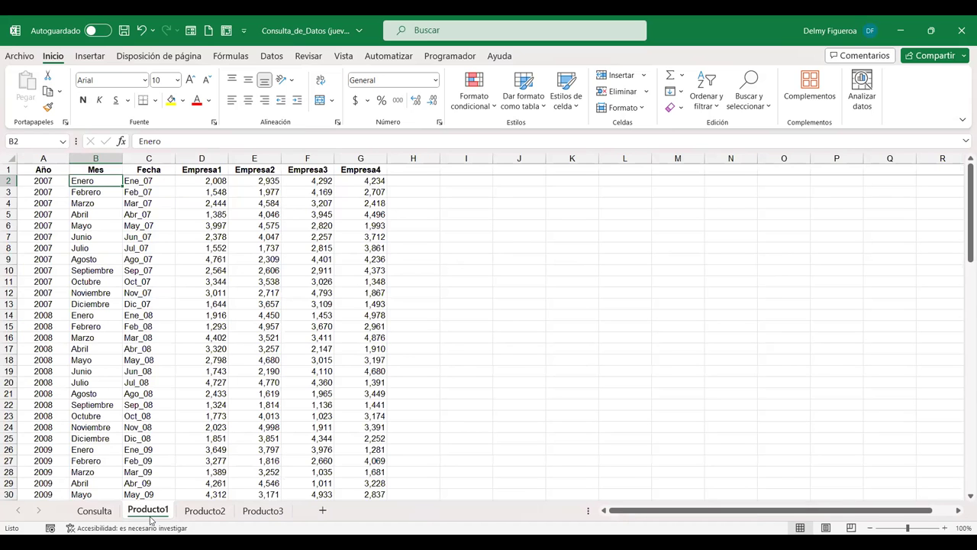
left_click(217, 508)
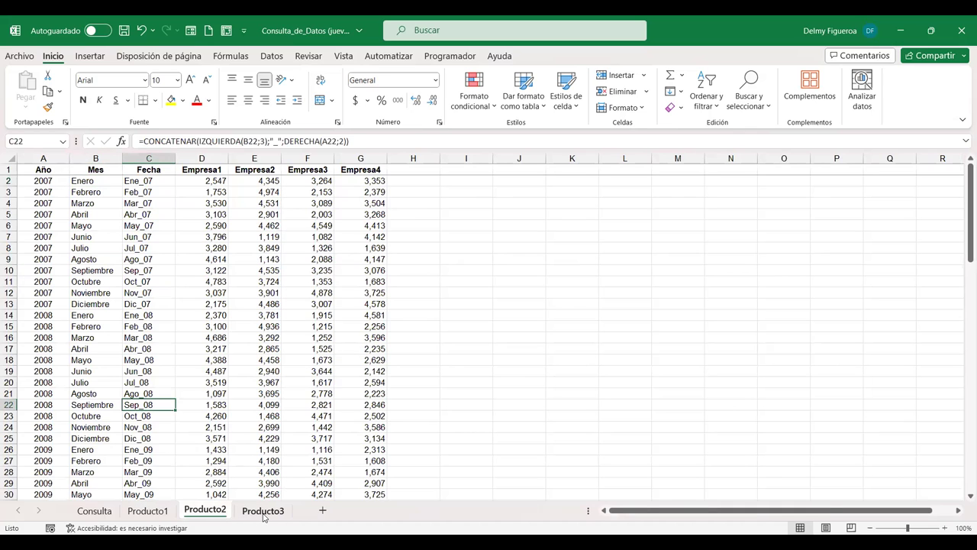
left_click(262, 514)
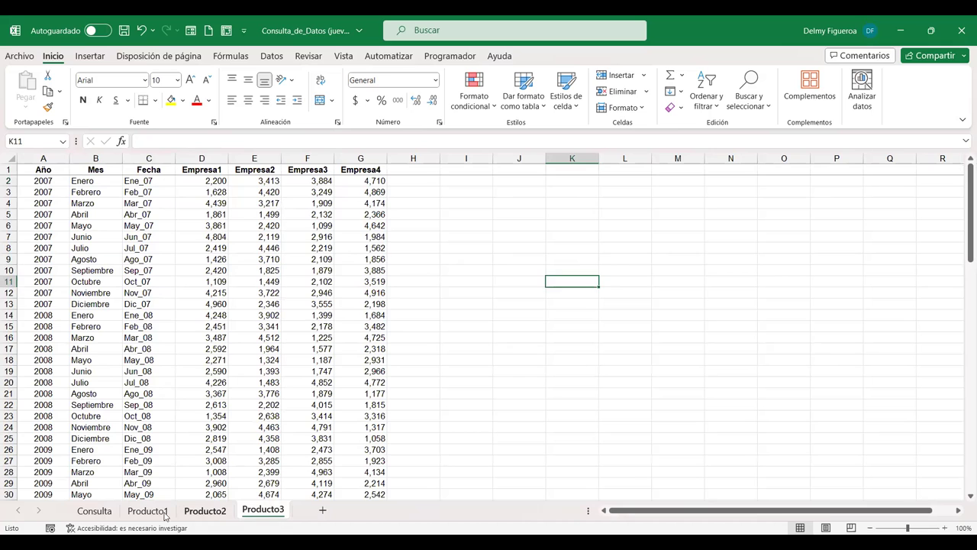
left_click(212, 515)
left_click(144, 513)
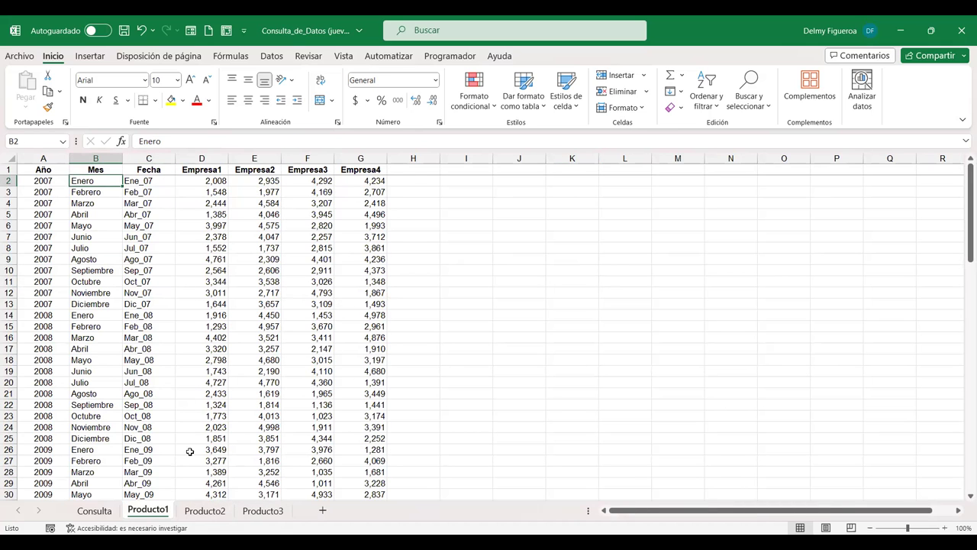
left_click(49, 181)
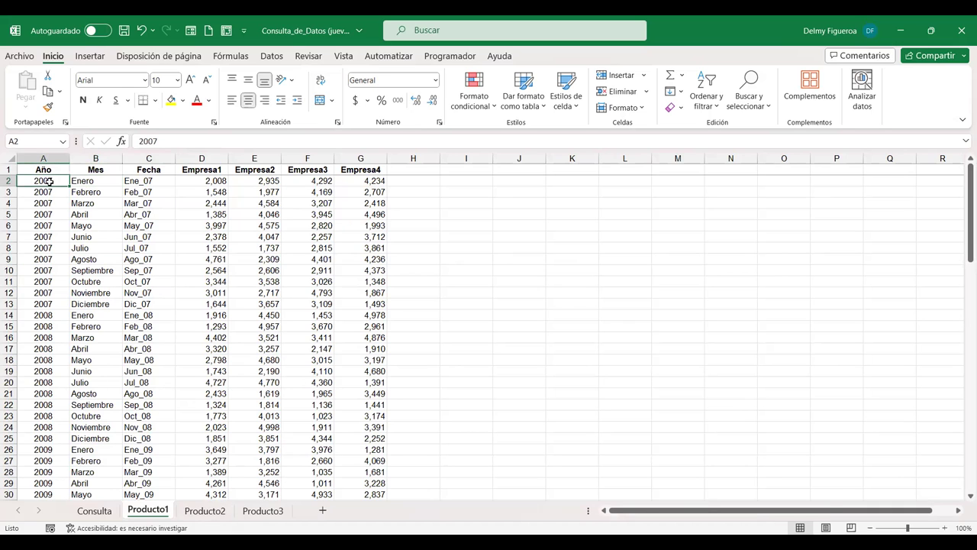
left_click(217, 512)
left_click(261, 512)
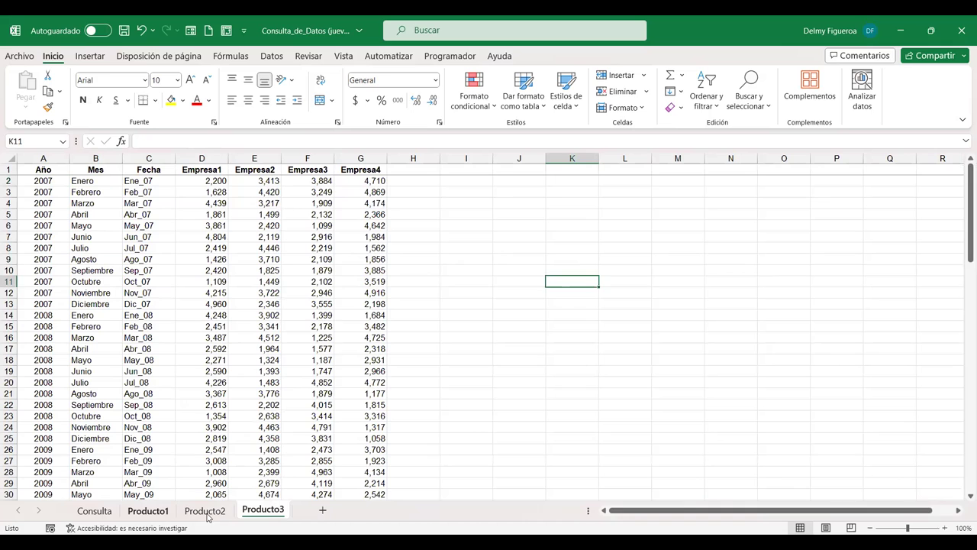
left_click(205, 510)
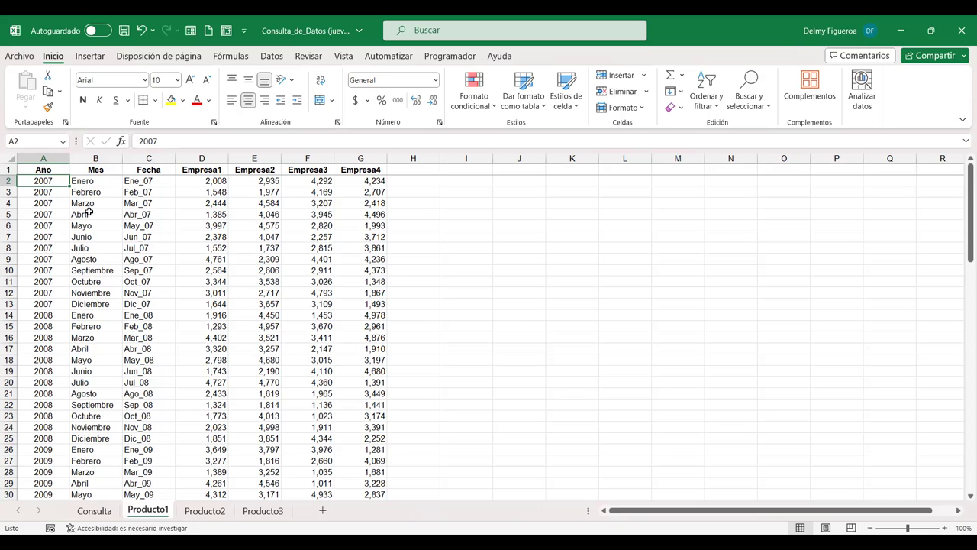
Step: Select Producto1's year values A2:A97 (2007–2014) and copy them
key("ctrl+shift+Down")
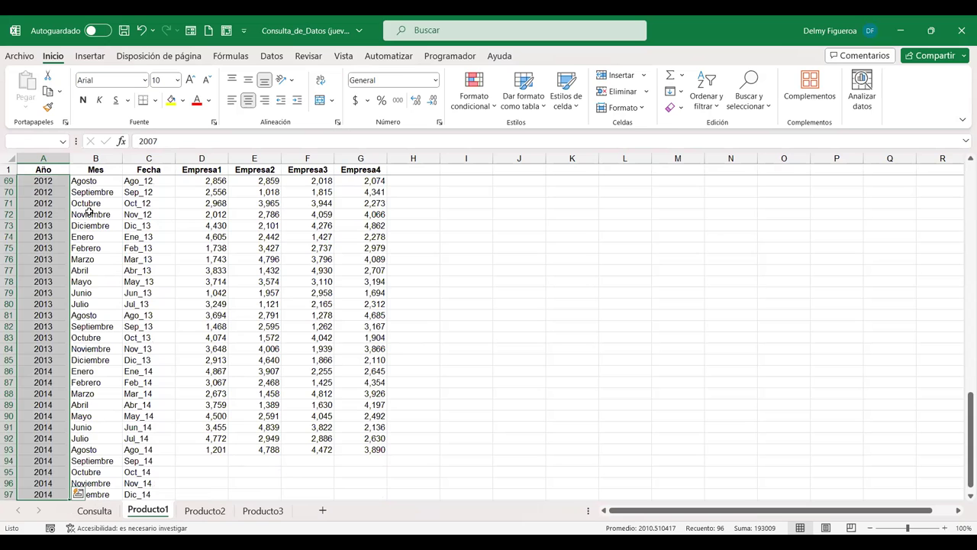
scroll(40, 359, "down", 4)
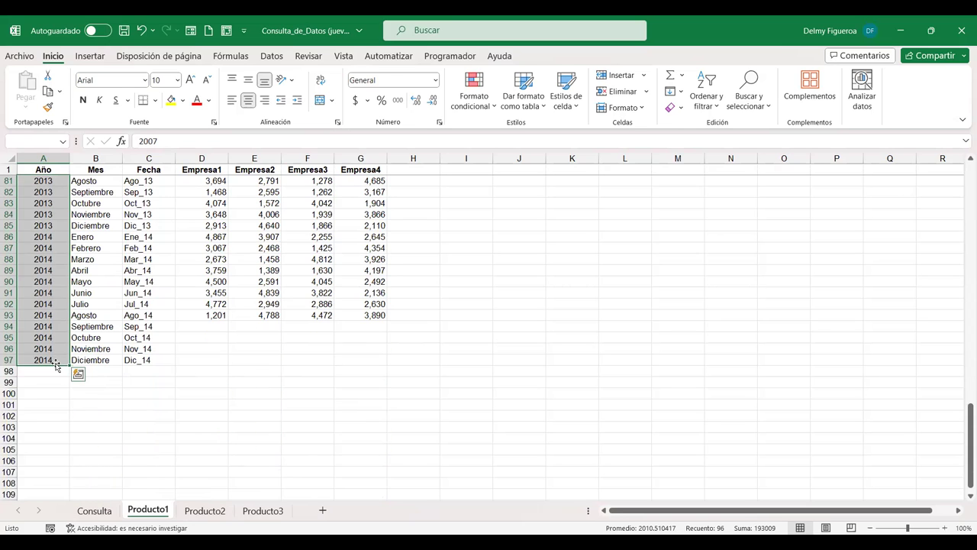
scroll(56, 365, "up", 2)
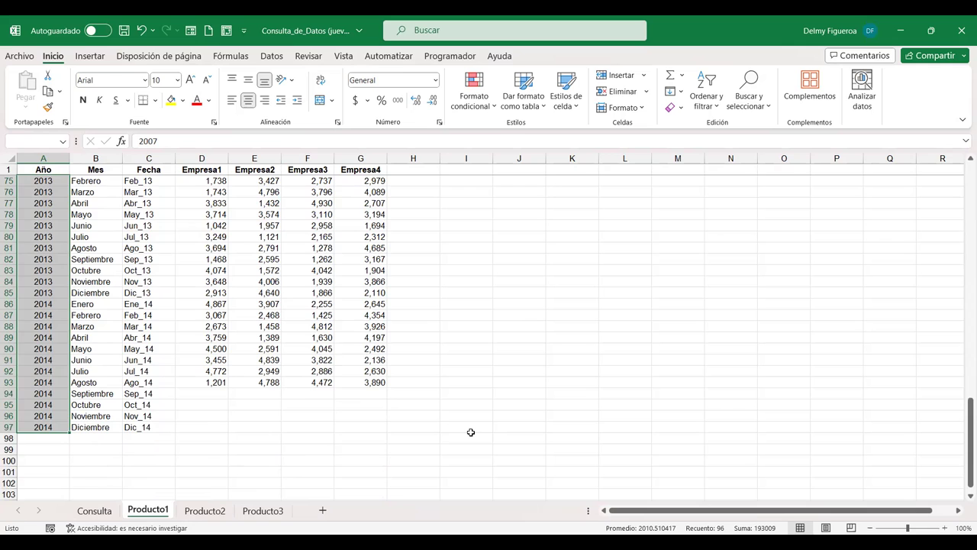
scroll(470, 432, "up", 20)
scroll(470, 432, "up", 3)
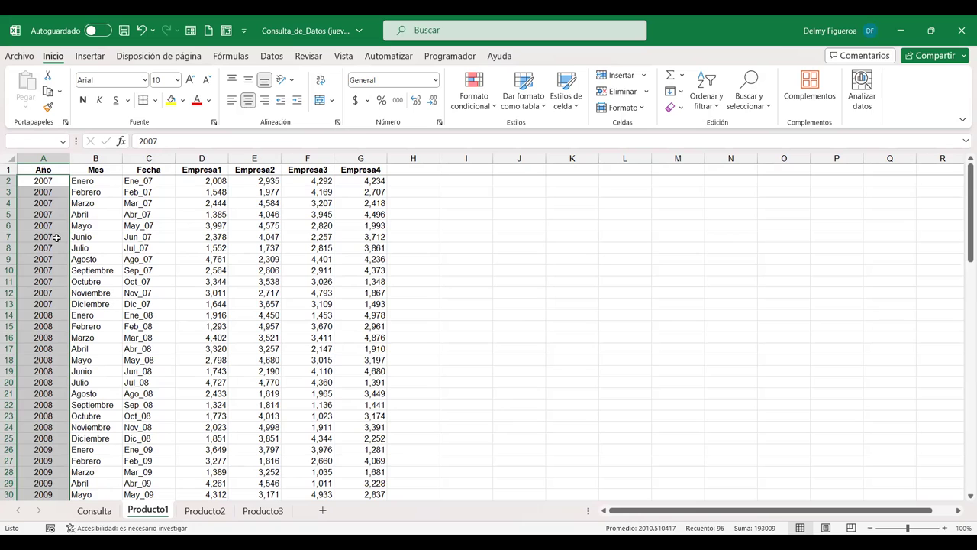
key("ctrl+c")
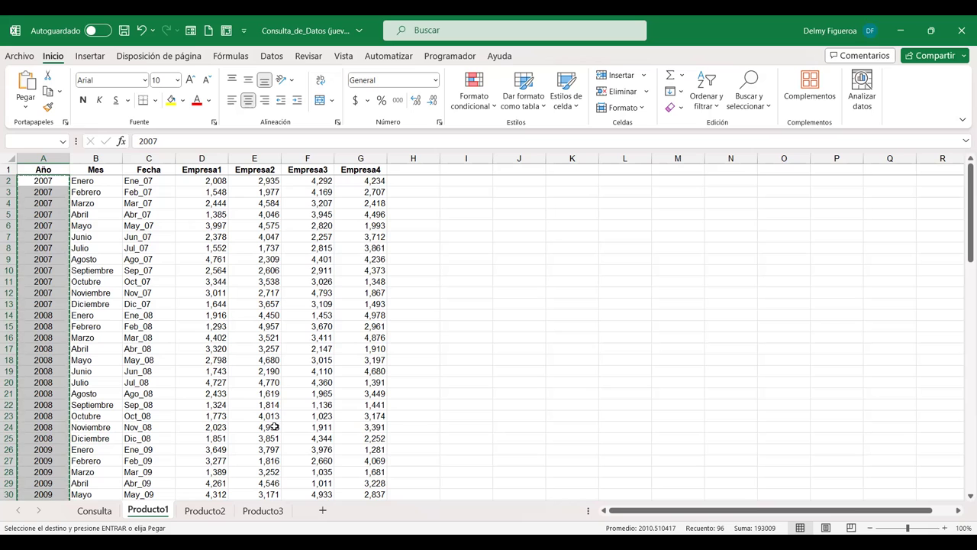
Step: Add a new sheet after Producto3 and name it Origen
left_click(321, 510)
left_click_drag(200, 513, 330, 514)
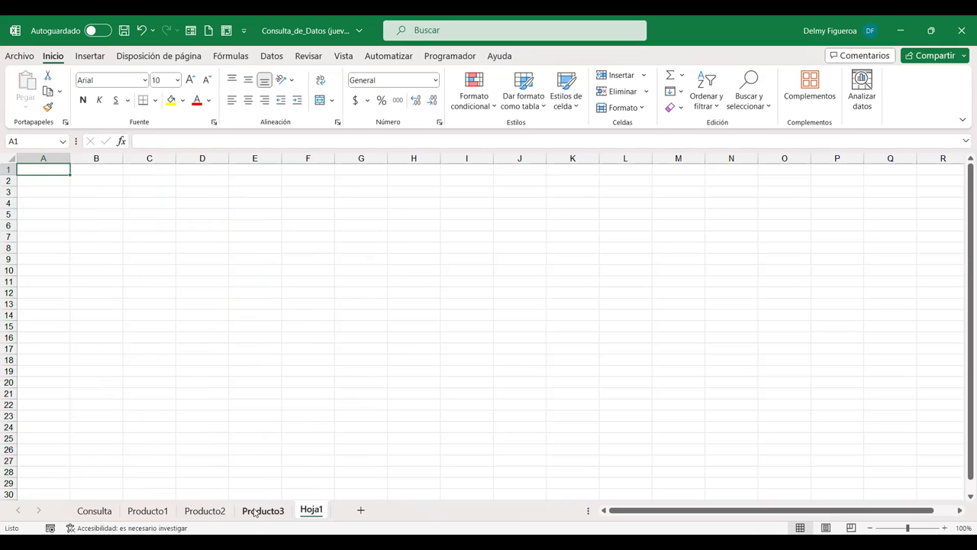
double_click(313, 510)
type("Origen")
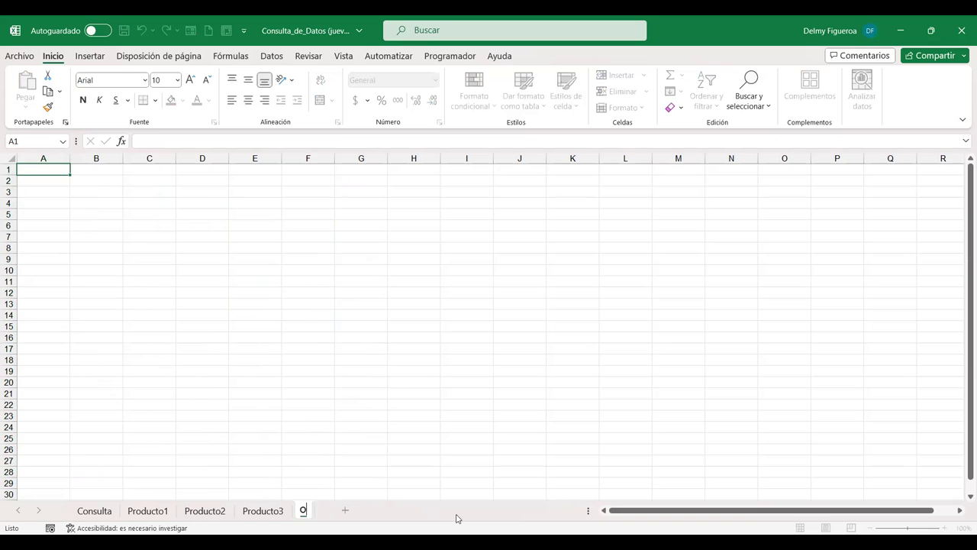
key("Return")
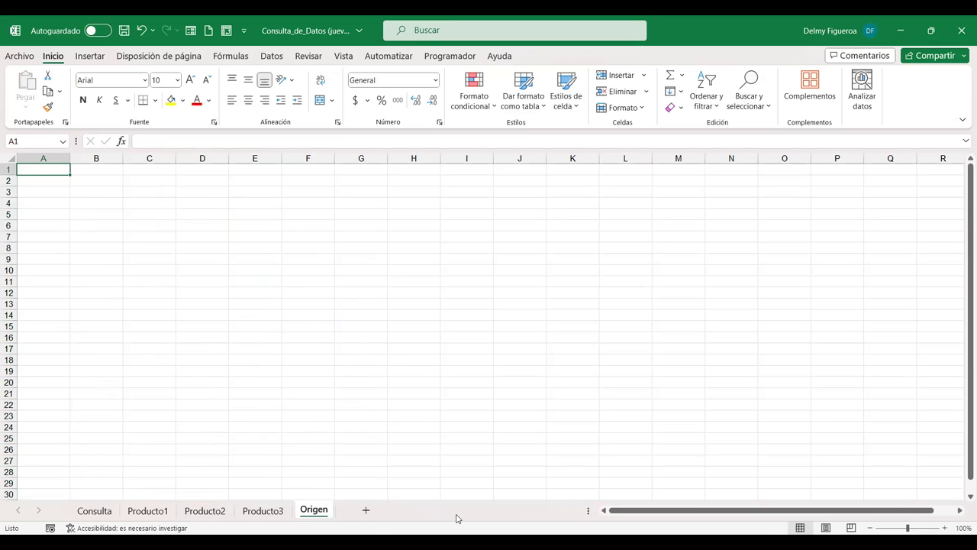
Step: Copy Producto1's column A years again and go to the empty Origen sheet
left_click(147, 510)
key("ctrl+c")
left_click(205, 510)
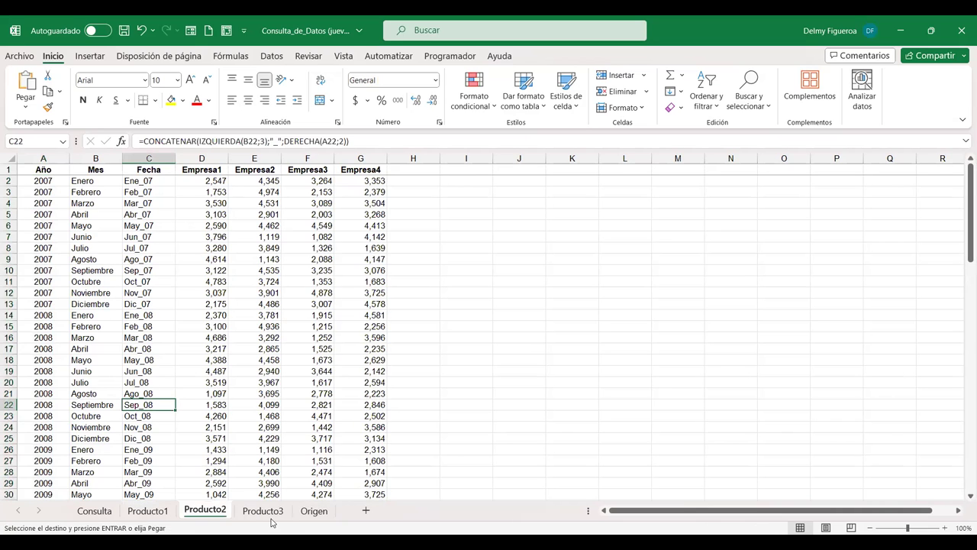
left_click(263, 510)
left_click(313, 511)
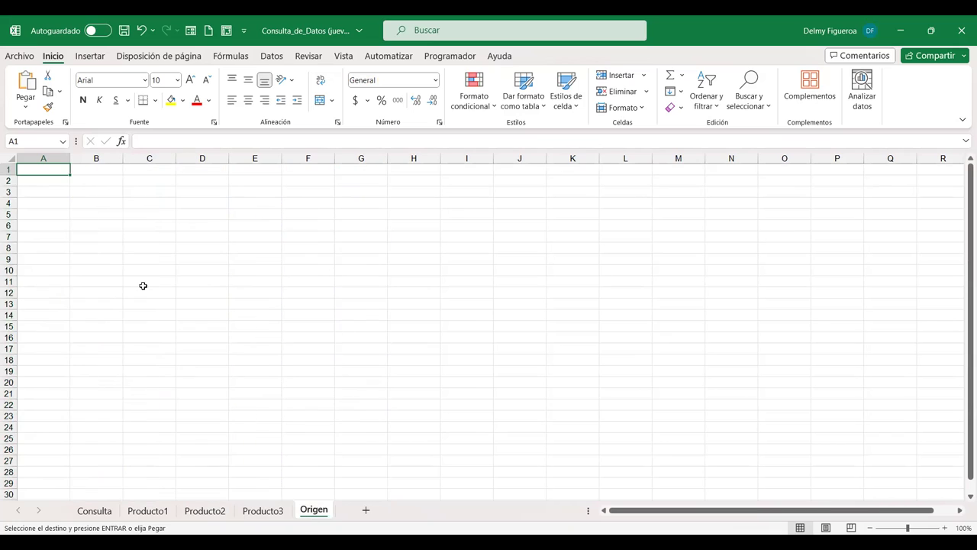
Step: Paste the copied years into column A of Origen, starting at A1
key("ctrl+v")
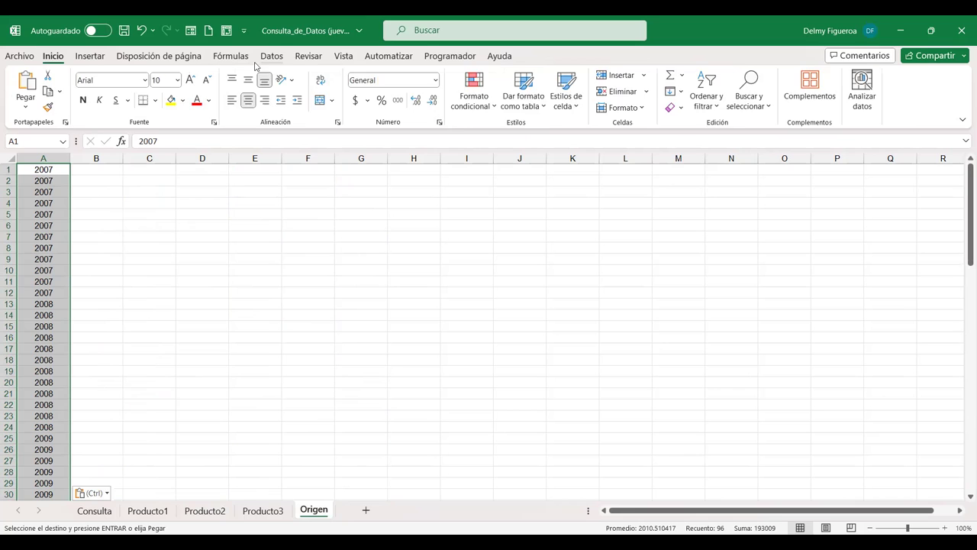
left_click(279, 59)
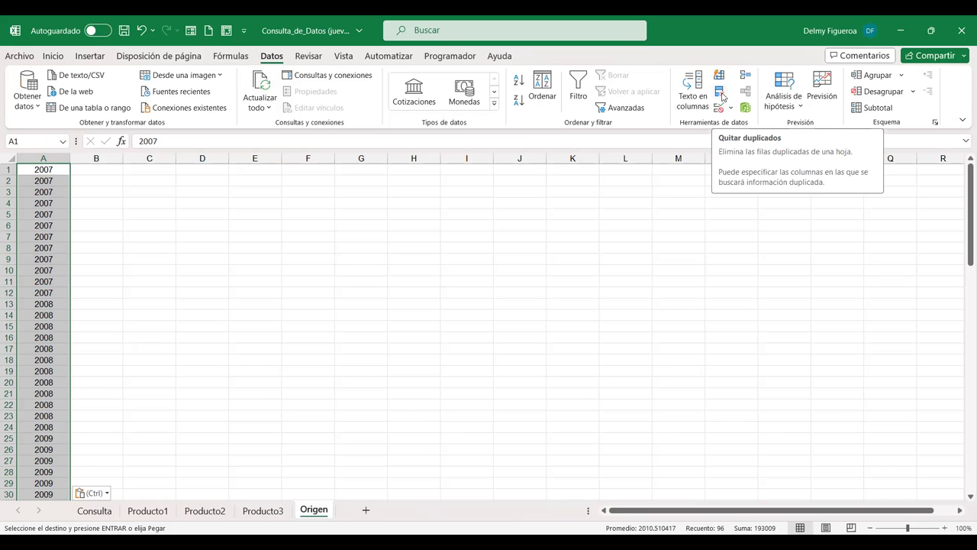
Step: Remove duplicates from column A, leaving unique years 2007–2014 in A1:A8
left_click(721, 93)
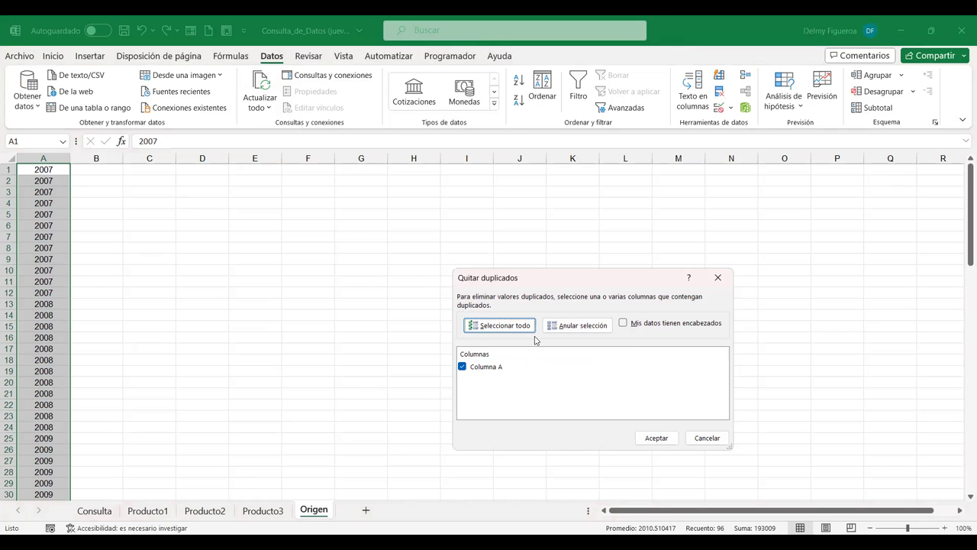
left_click(642, 435)
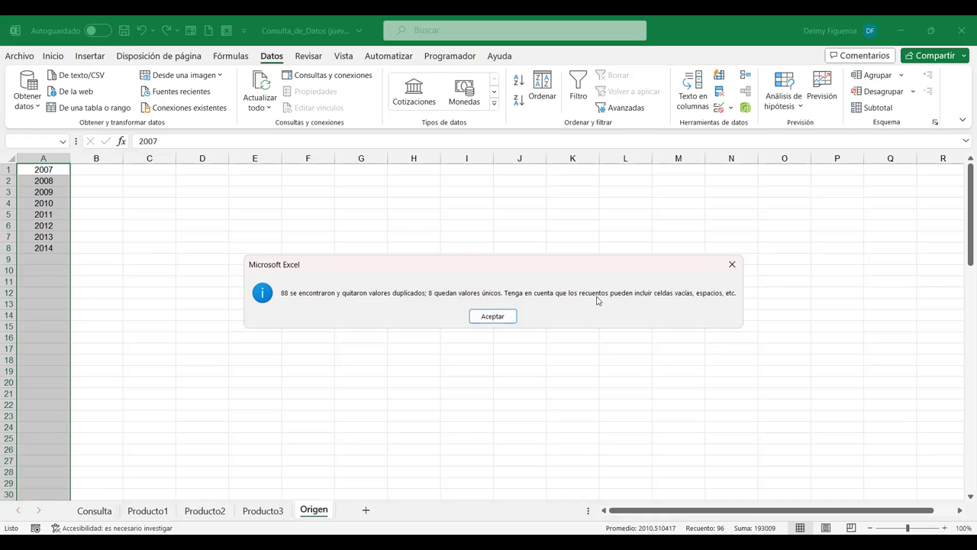
left_click(509, 318)
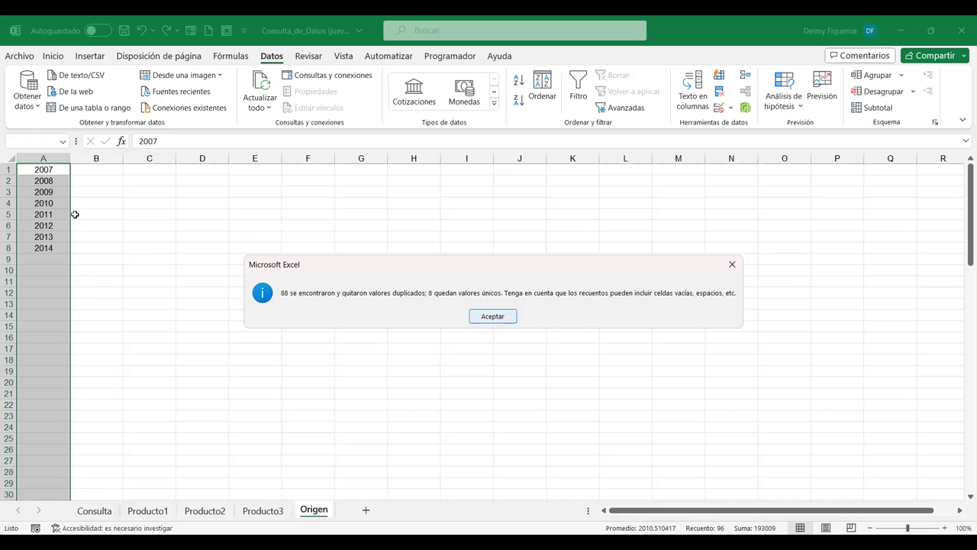
left_click(91, 169)
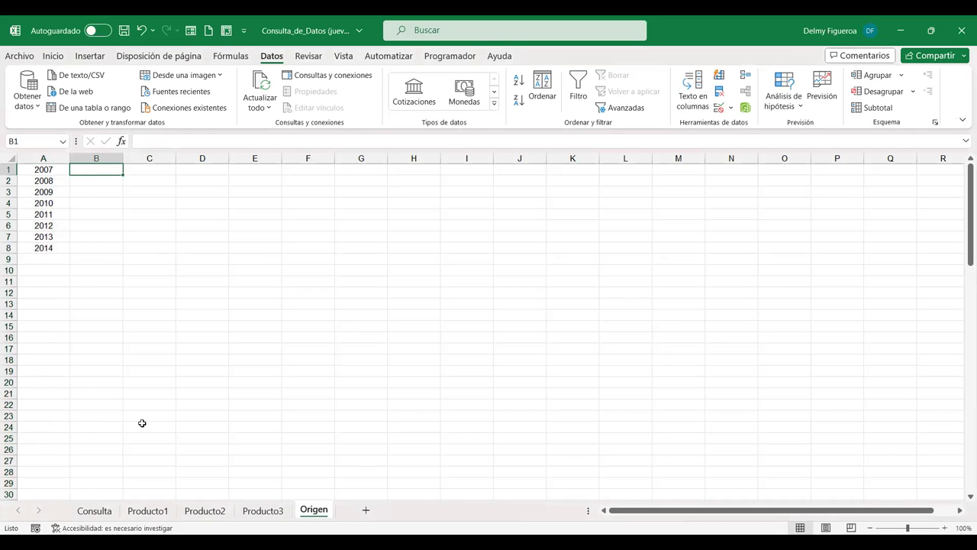
Step: Go to the Consulta sheet and open Data Validation for the Año Final cell C4
left_click(94, 510)
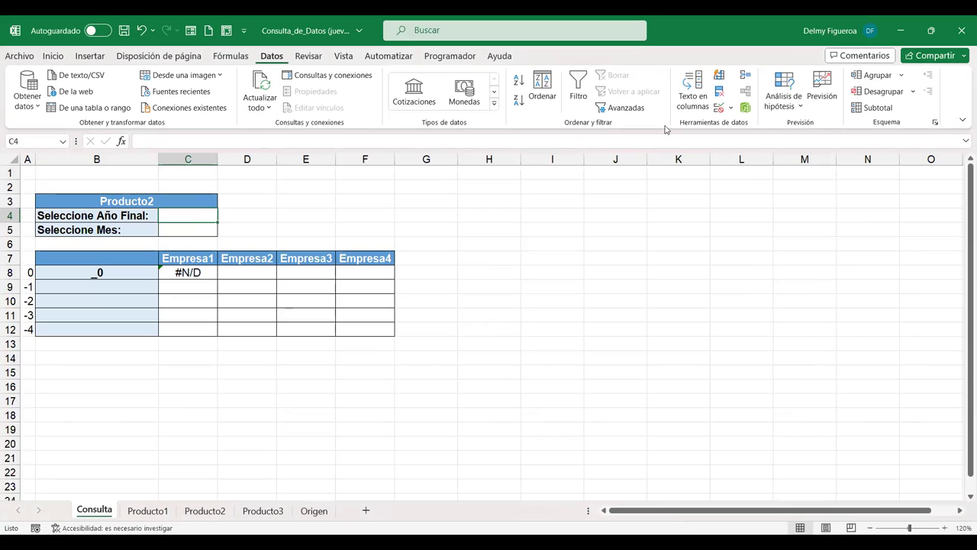
left_click(718, 112)
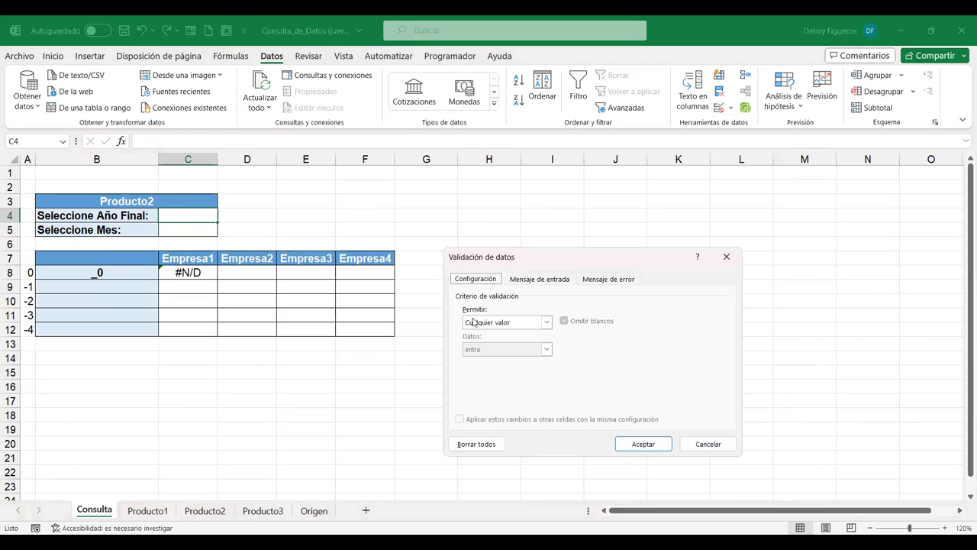
Step: Restrict C4 to a list sourced from the years in Origen!$A$1:$A$8
left_click(547, 325)
left_click(500, 360)
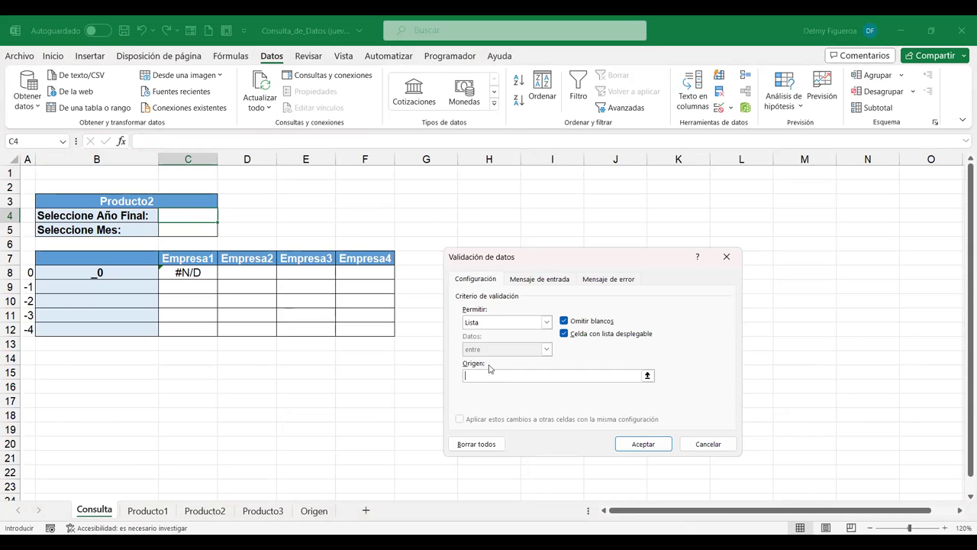
left_click(493, 375)
left_click(314, 510)
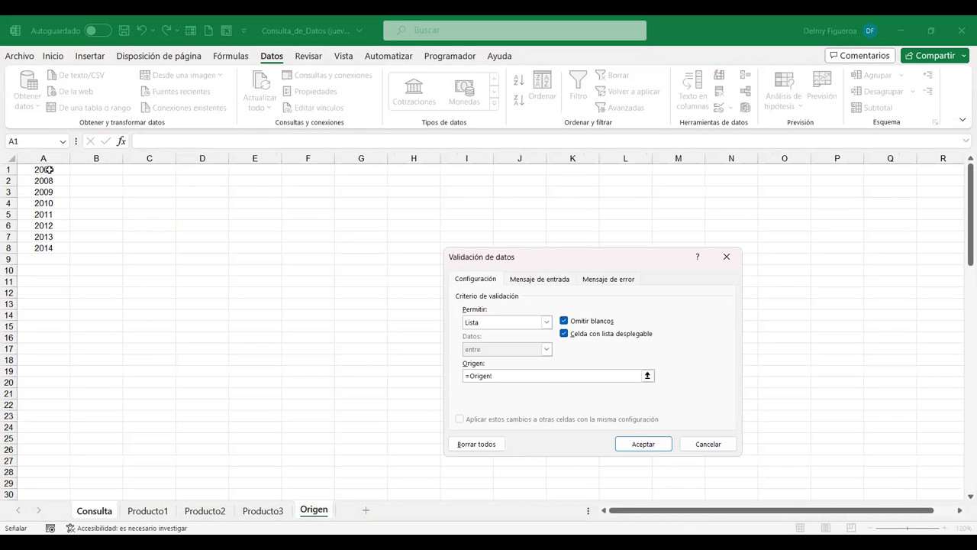
left_click_drag(43, 170, 46, 250)
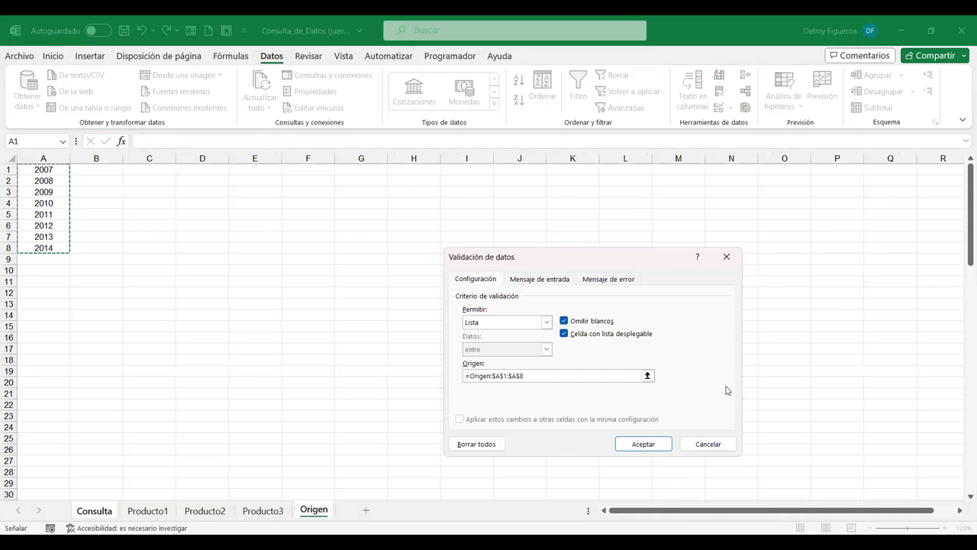
left_click(643, 445)
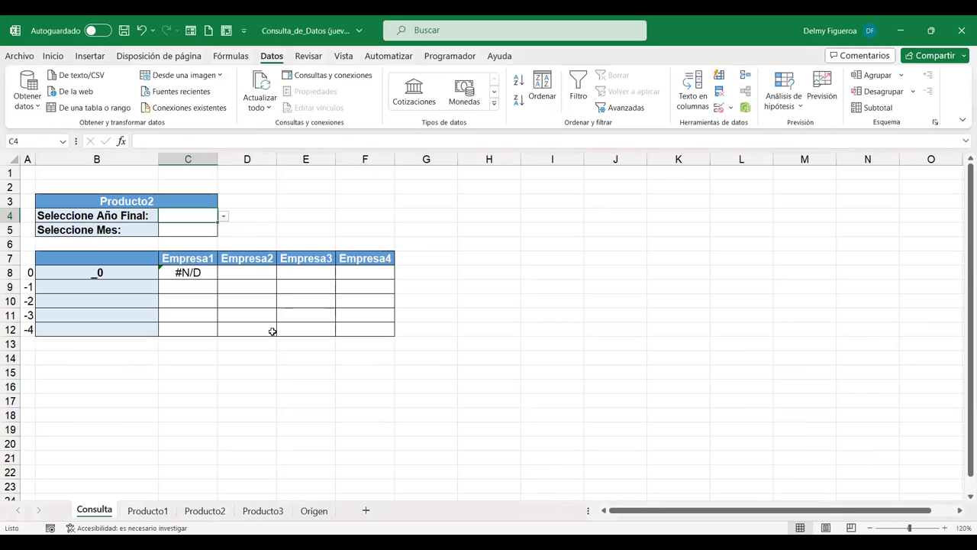
Step: Choose 2008 from C4's year dropdown, then move to C5
left_click(224, 218)
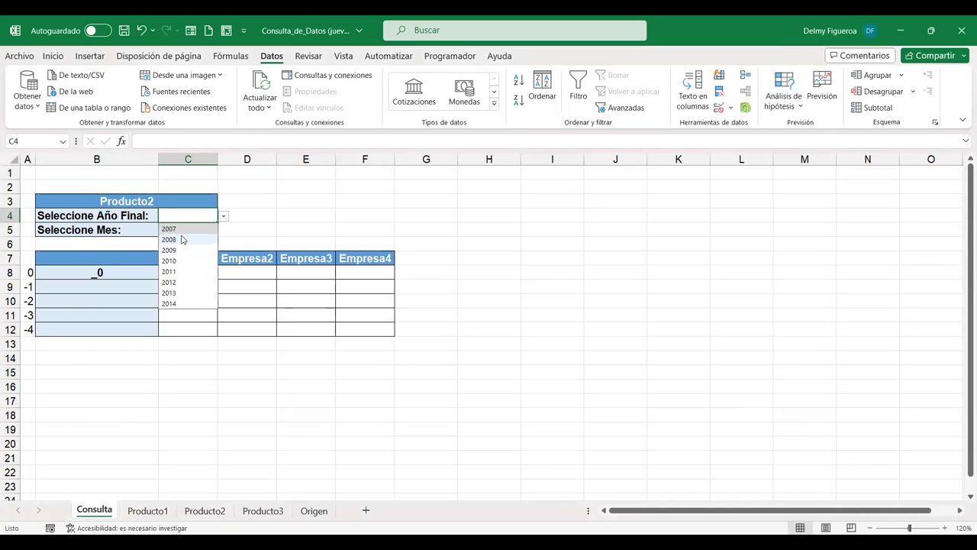
left_click(182, 240)
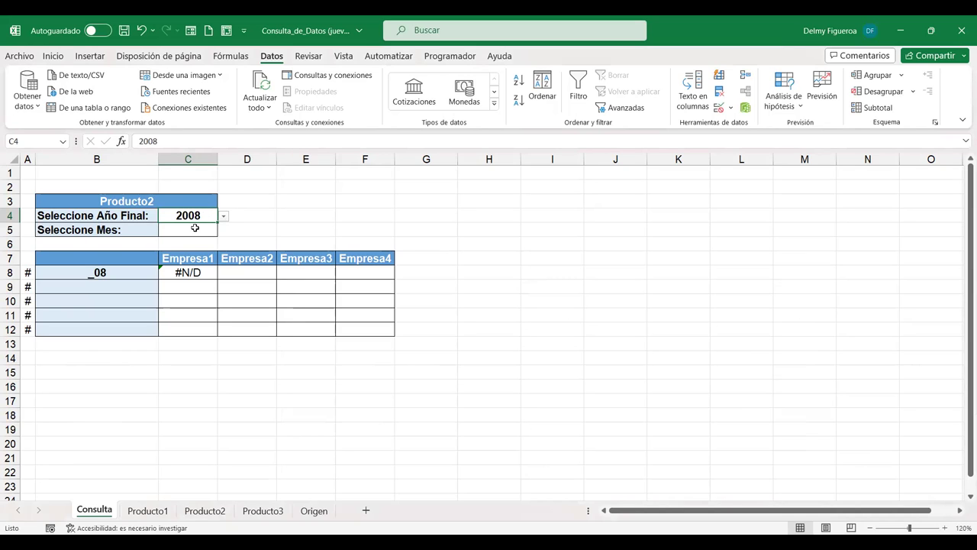
left_click(198, 229)
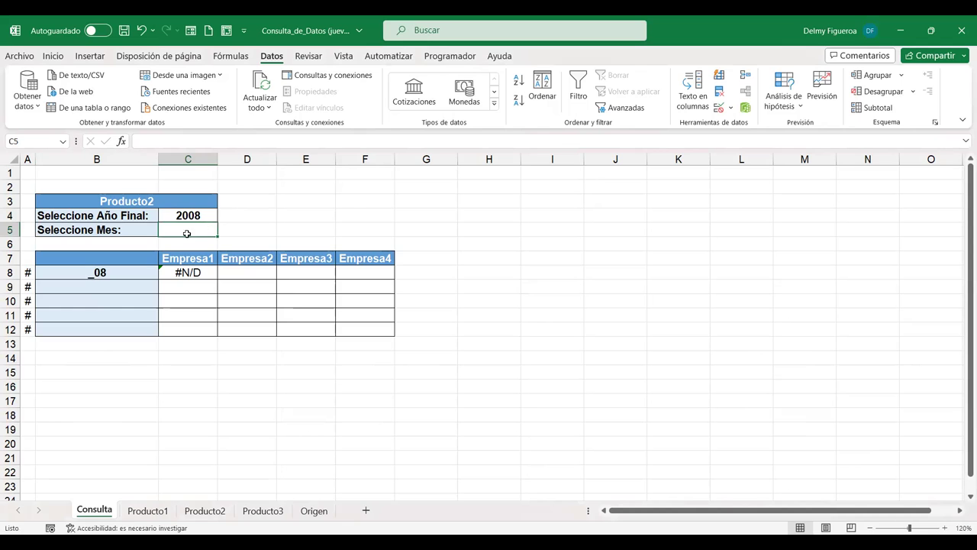
Step: Copy Producto1's month names Enero–Diciembre into Origen!B1:B12, then return to Consulta
left_click(143, 515)
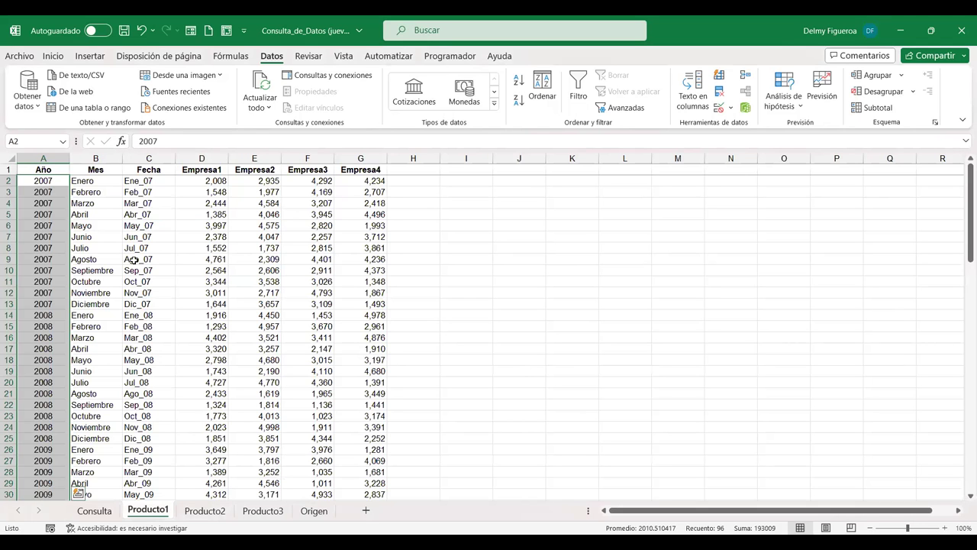
left_click(314, 512)
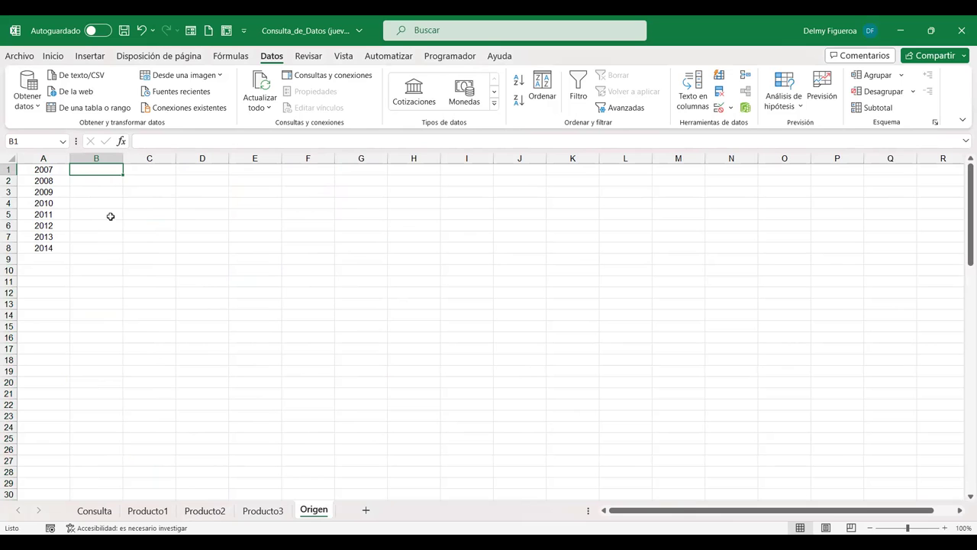
left_click(157, 511)
left_click_drag(103, 179, 97, 305)
key("ctrl+c")
left_click(313, 510)
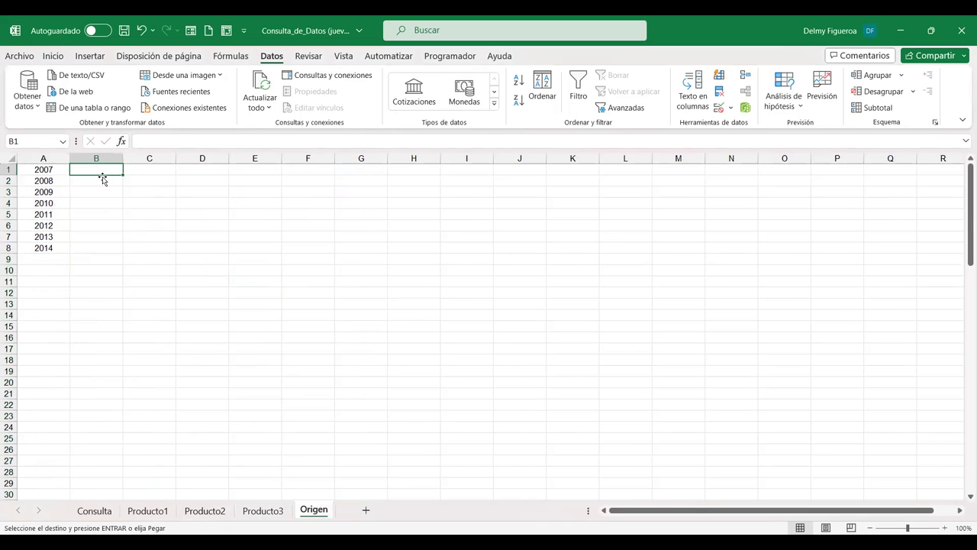
key("ctrl+v")
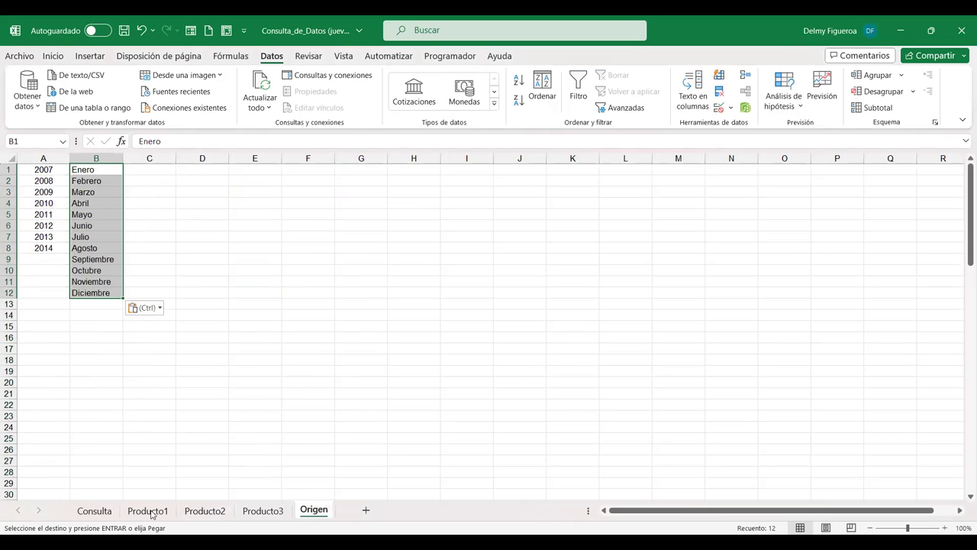
left_click(94, 510)
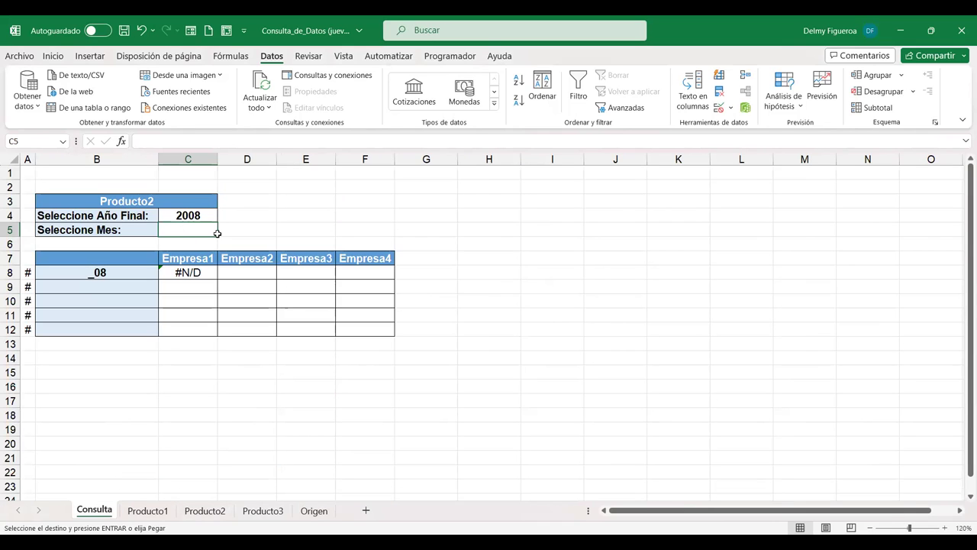
Step: Give C5 a month dropdown list from Origen!$B$1:$B$12 and choose Junio
left_click(720, 111)
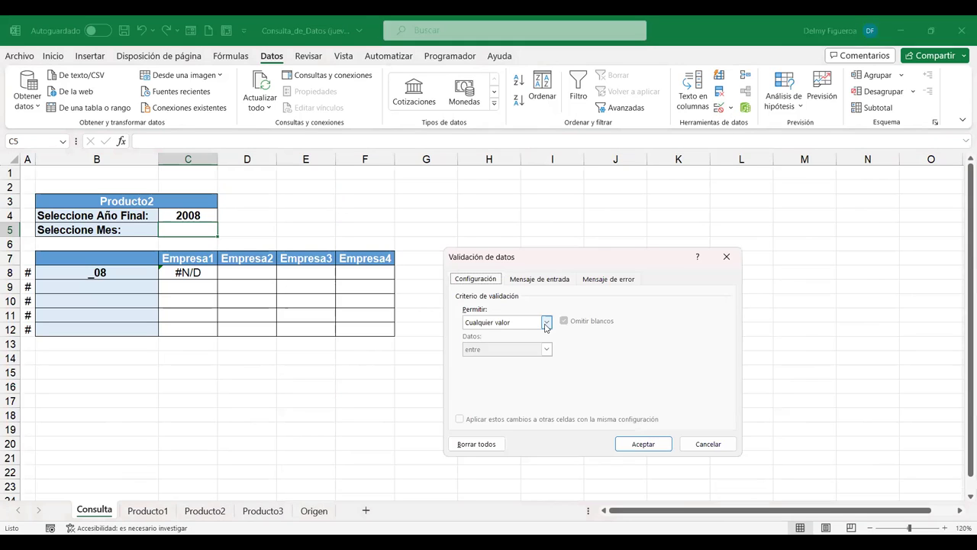
left_click(547, 322)
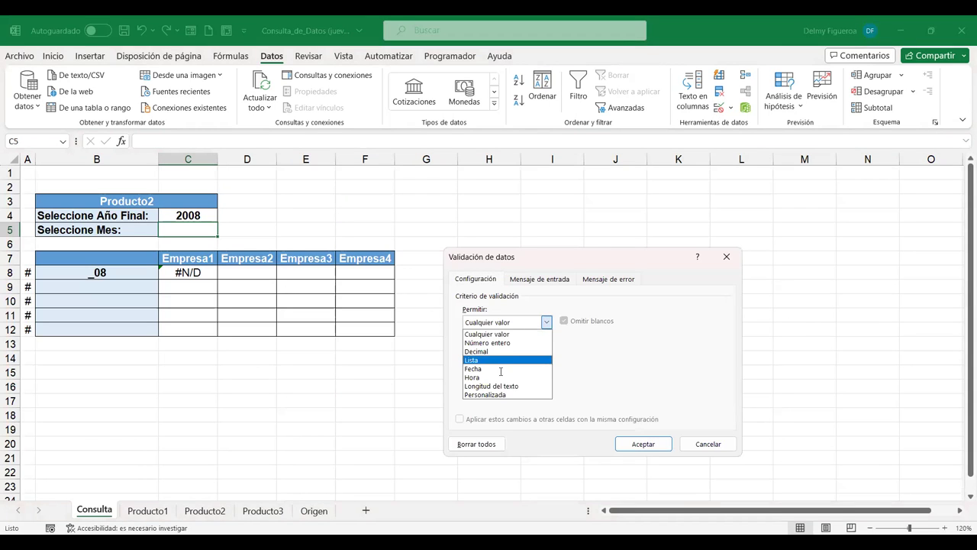
left_click(489, 359)
left_click(314, 510)
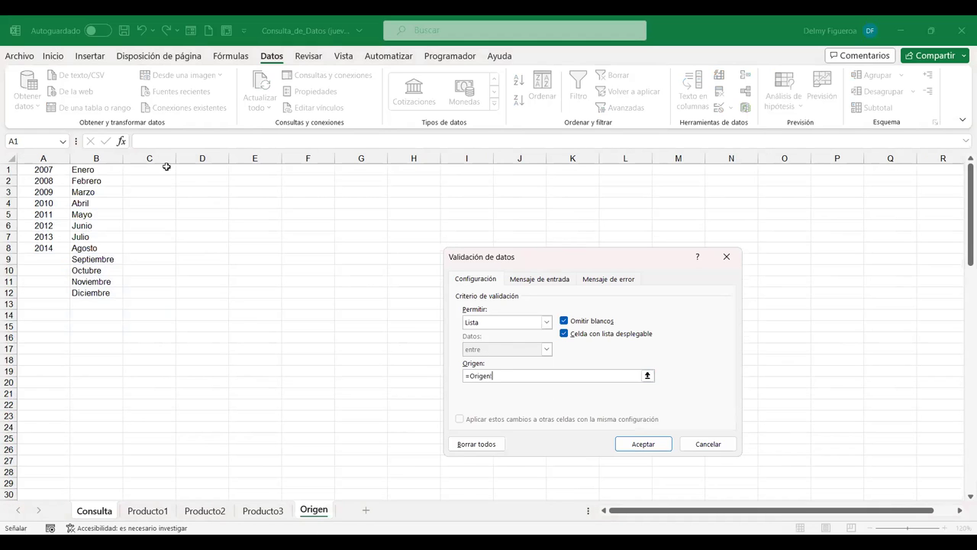
left_click_drag(96, 169, 96, 218)
left_click_drag(89, 287, 92, 292)
left_click(626, 444)
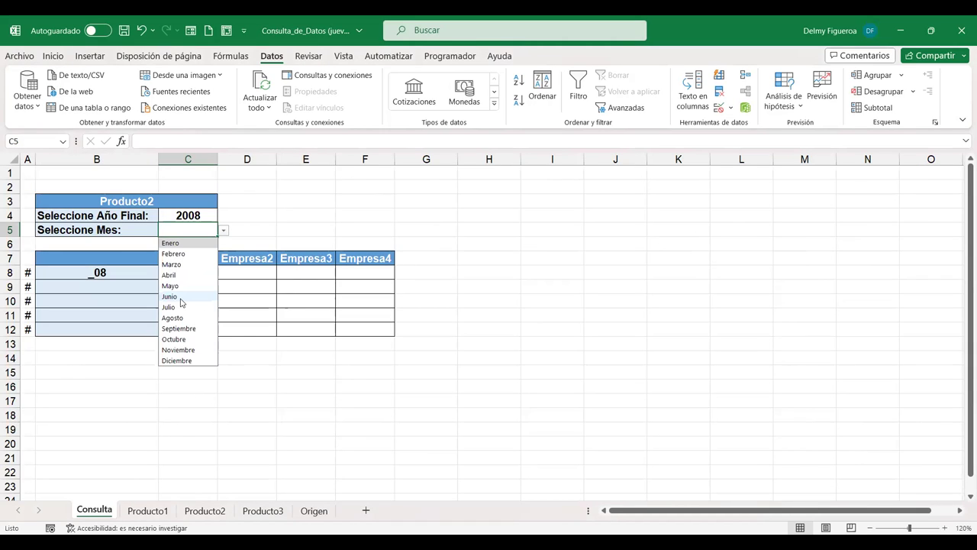
left_click(170, 296)
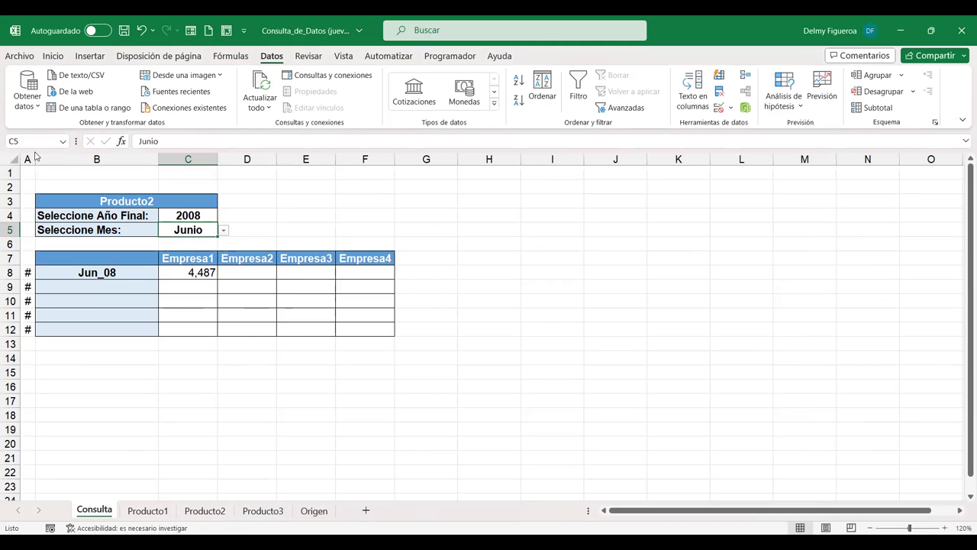
Step: Widen column A, copy the INDICE(INDIRECTO(...)) formula text in C8, and commit it
left_click_drag(35, 158, 52, 158)
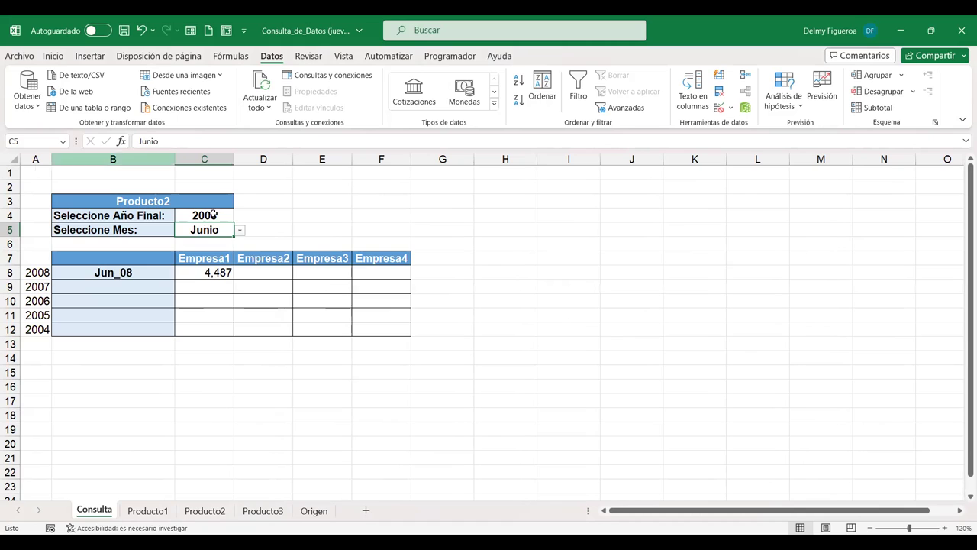
left_click(210, 272)
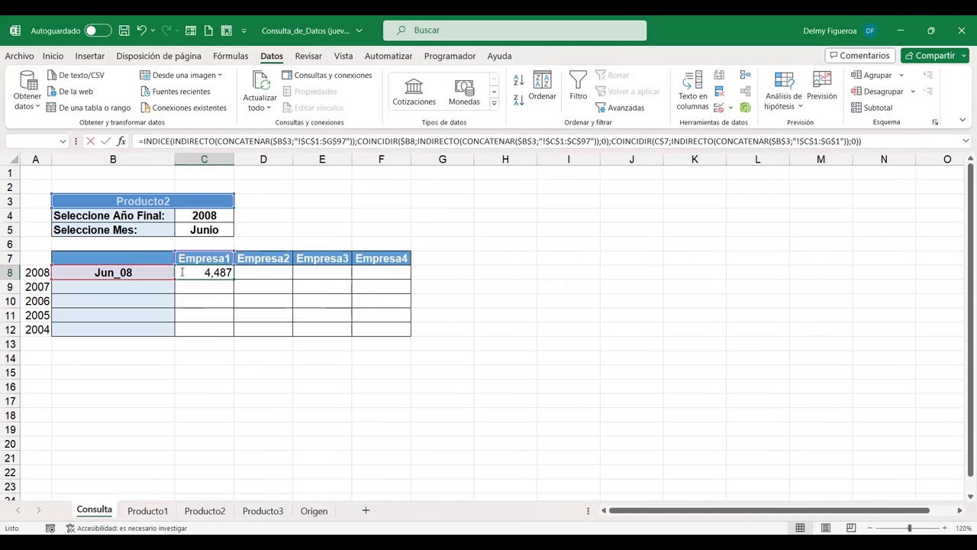
double_click(211, 272)
left_click_drag(362, 272, 502, 303)
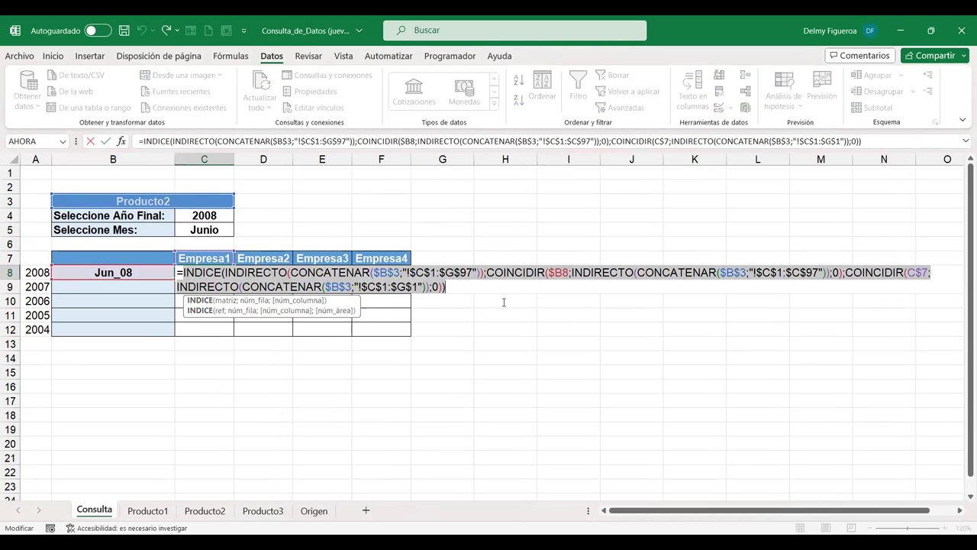
key("ctrl+c")
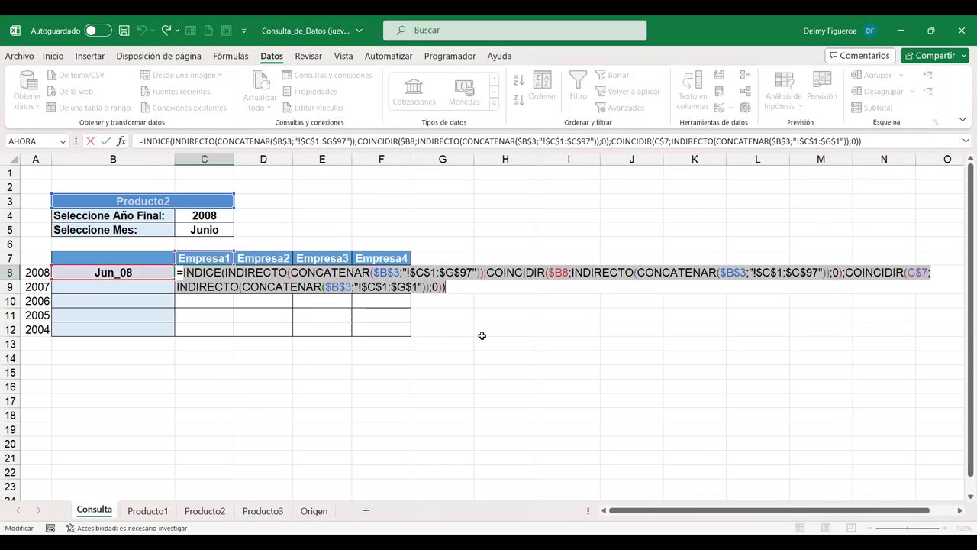
key("Return")
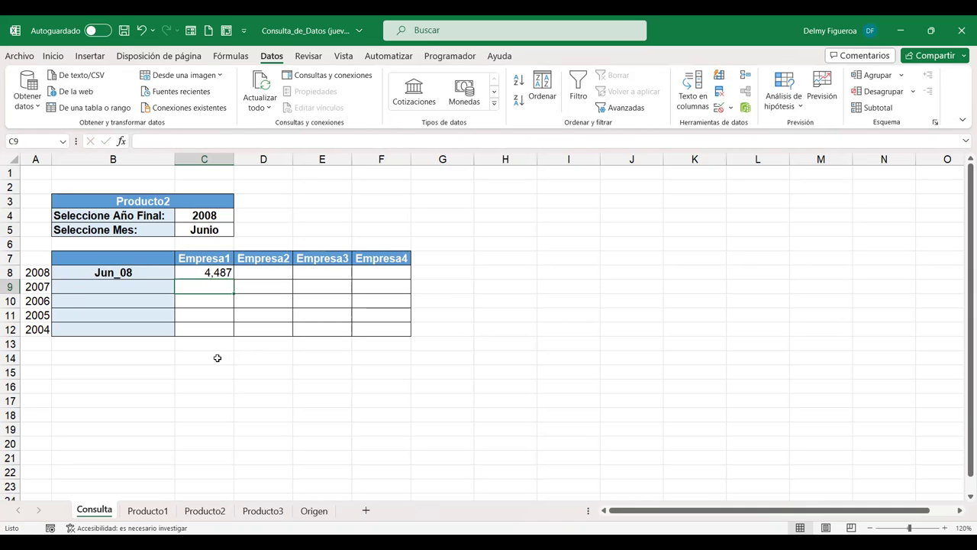
Step: Paste the lookup formula text into C14
left_click(216, 358)
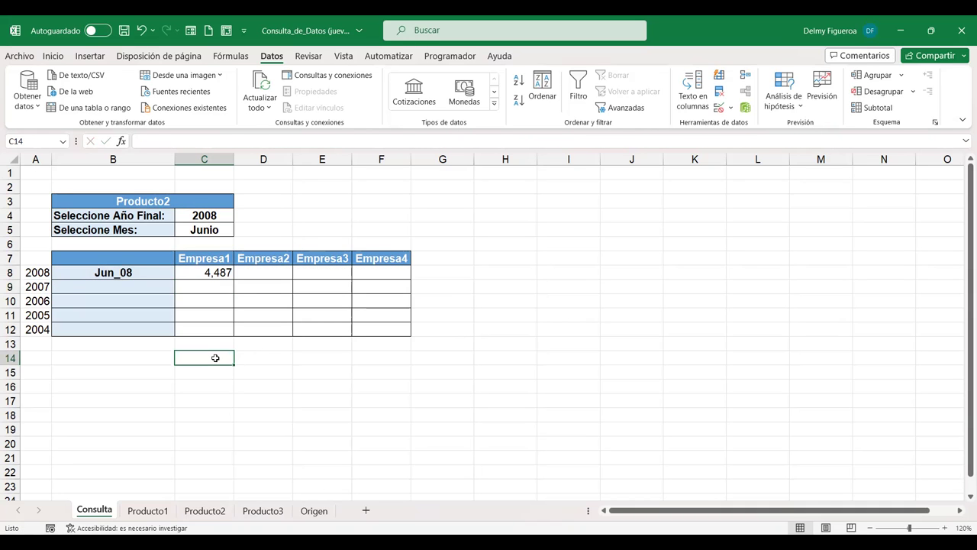
key("ctrl+v")
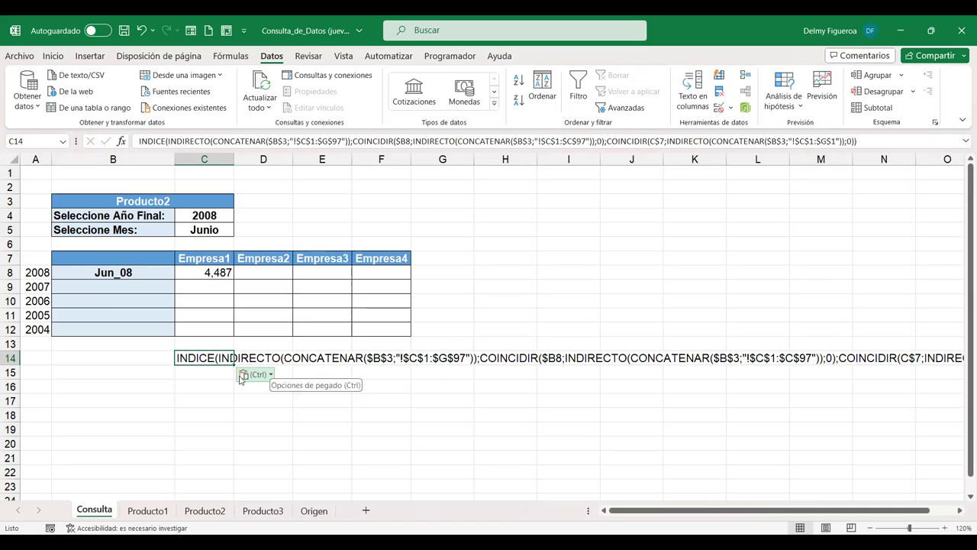
key("Down")
key("Down")
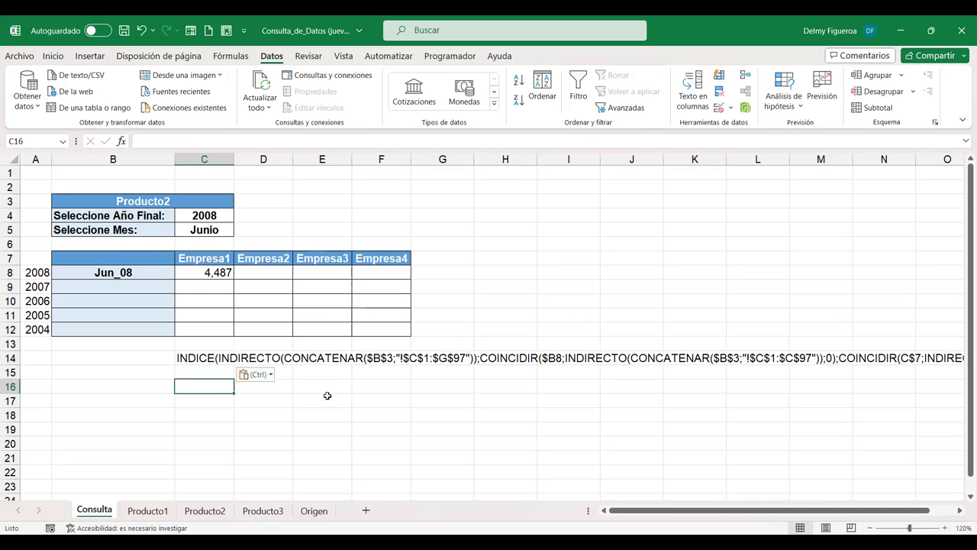
Step: Label C16 INDICE with its arguments matriz;fila;columna in D16
type("+i")
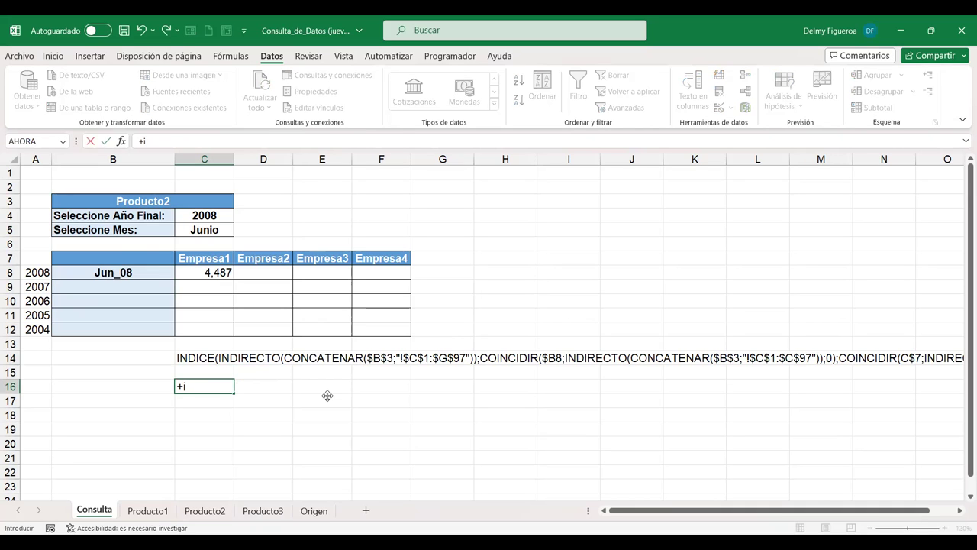
type("ndi")
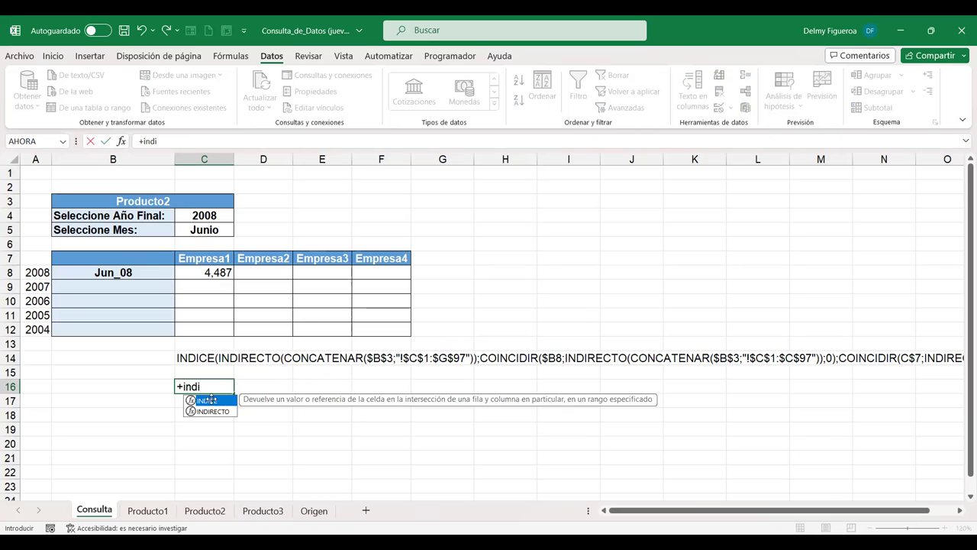
key("Tab")
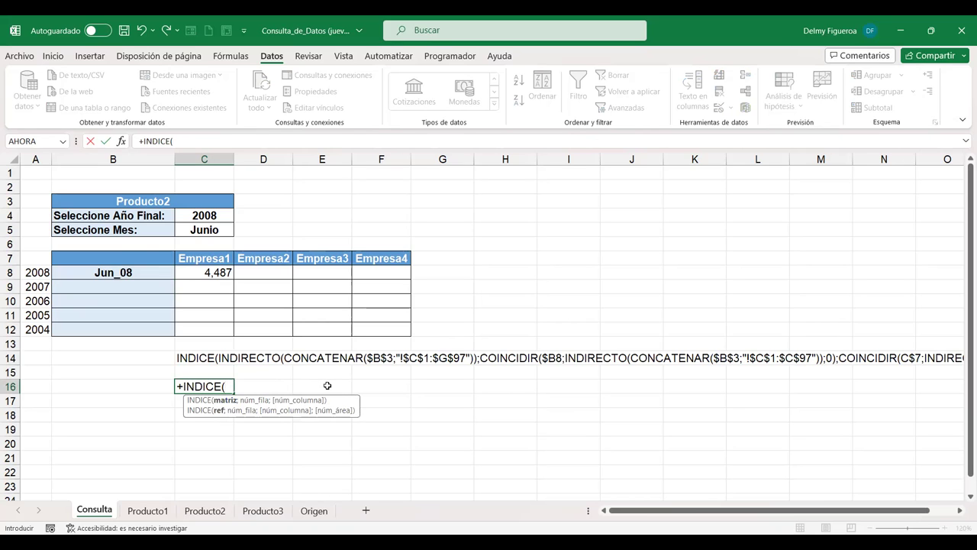
key("Escape")
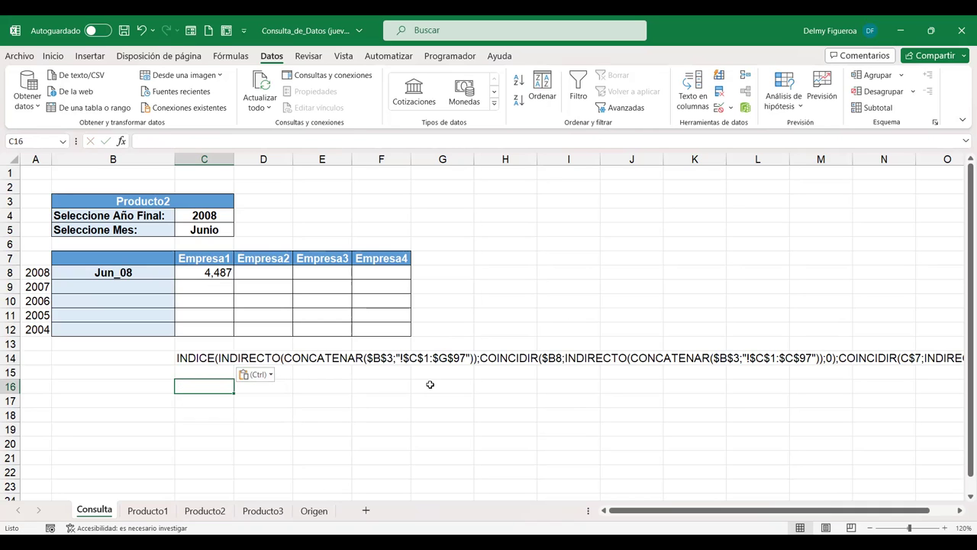
type("INDICE")
key("Tab")
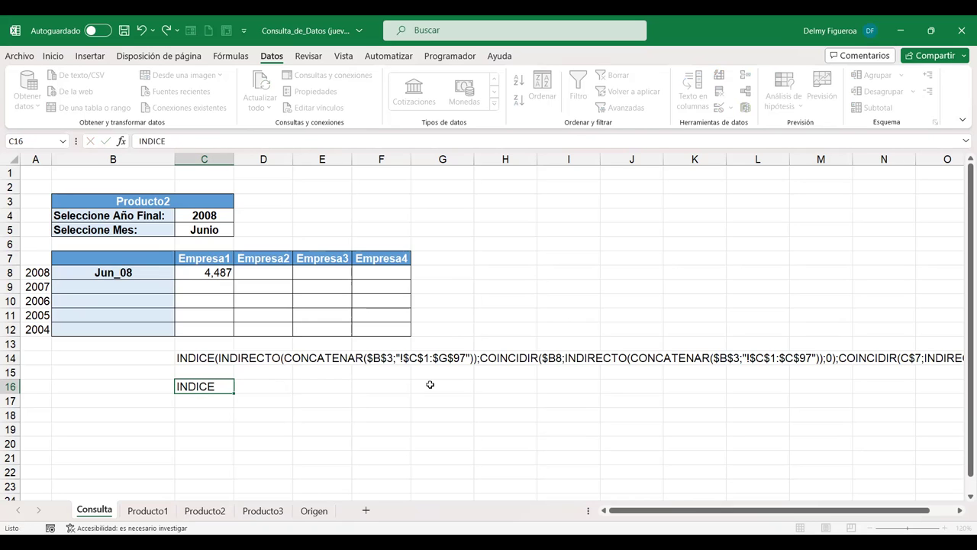
type("ma")
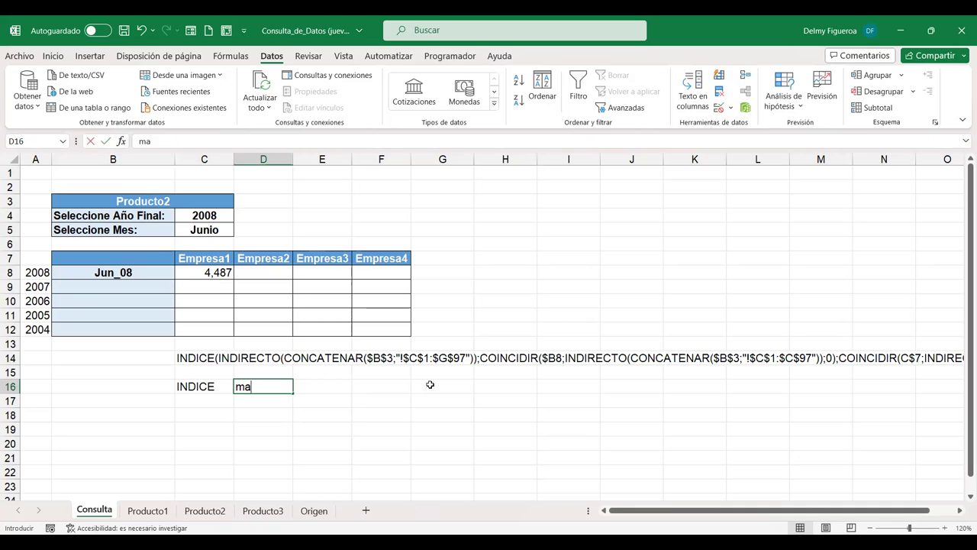
type("triz")
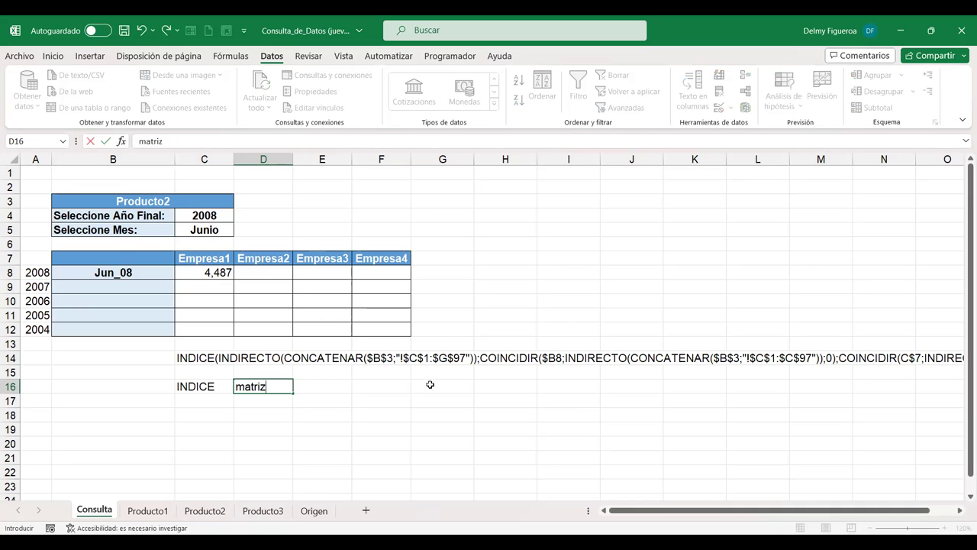
type(";fila;columna")
key("Return")
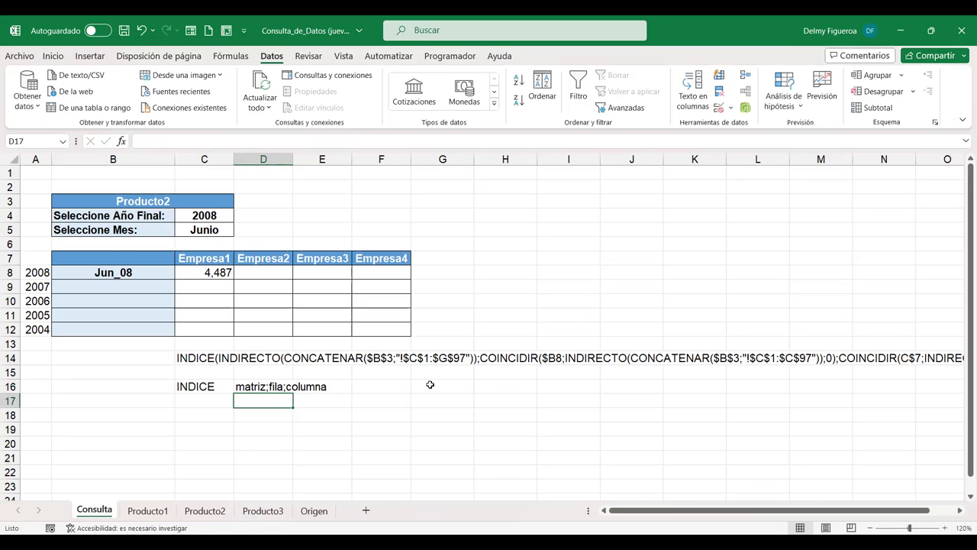
Step: Add INDIRECTO in C17 with the note referencia (nombre) in D17, widening column C
key("Left")
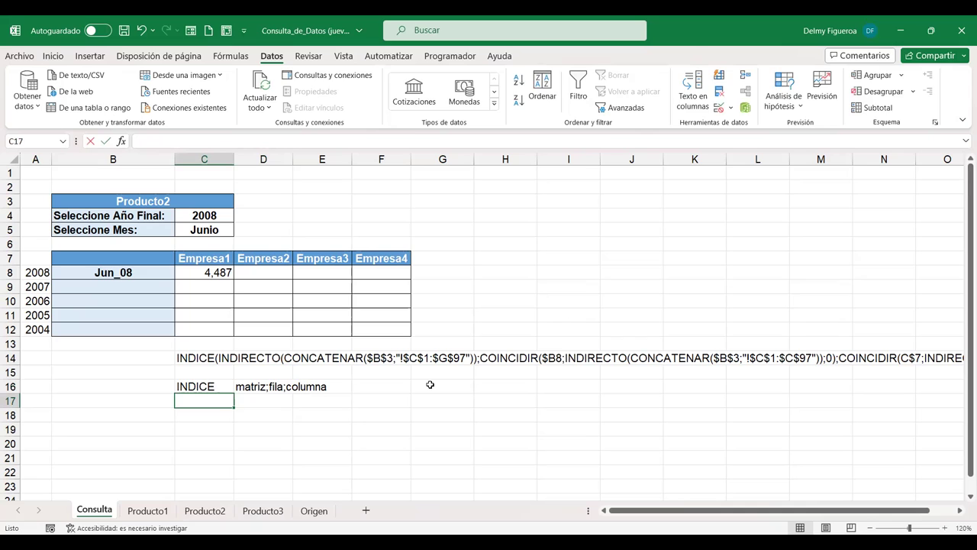
type("INDIRE")
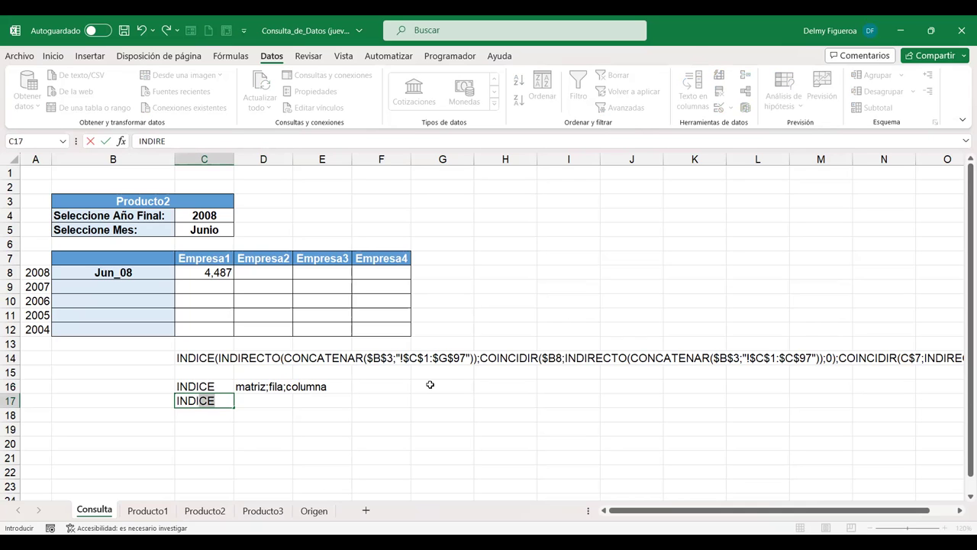
type("CTO")
key("Tab")
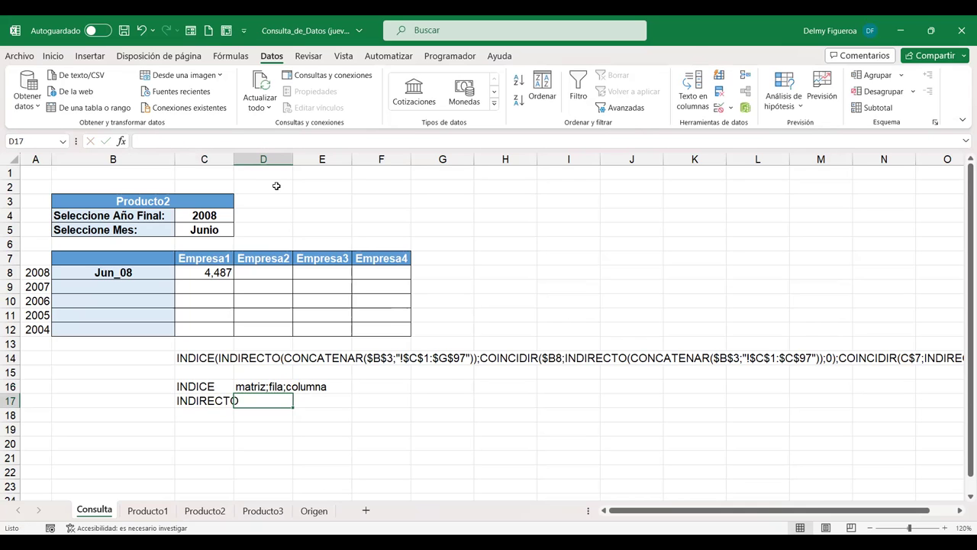
double_click(233, 159)
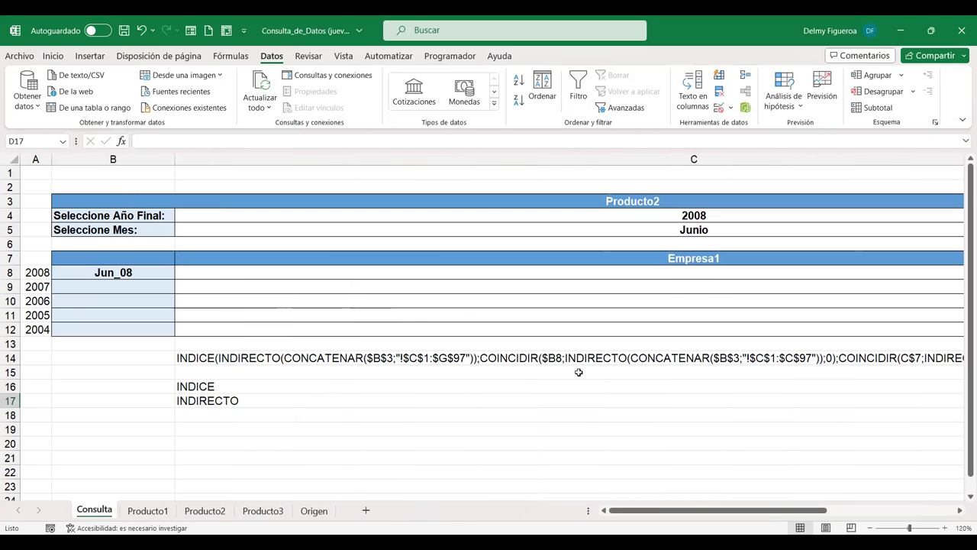
scroll(458, 306, "right", 3)
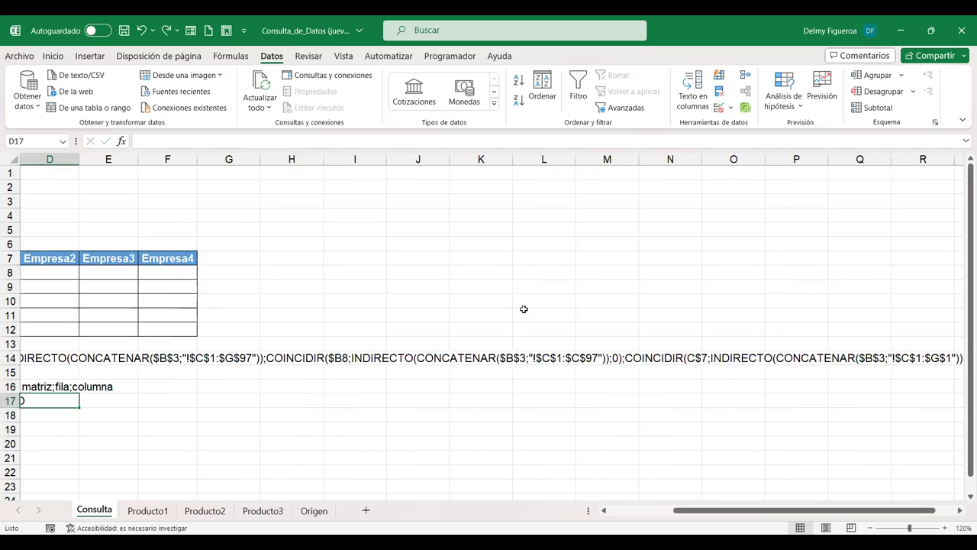
key("ctrl+Home")
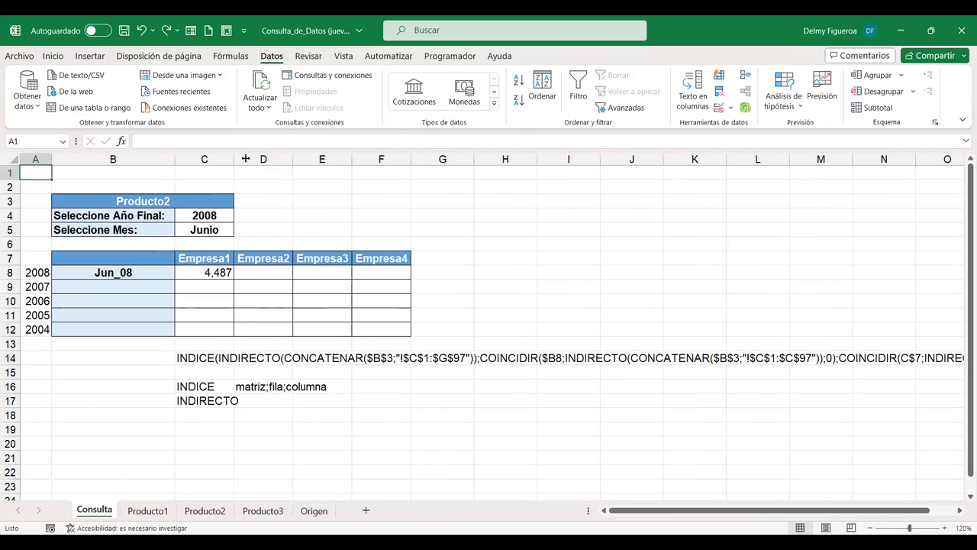
left_click_drag(234, 159, 246, 159)
left_click(281, 401)
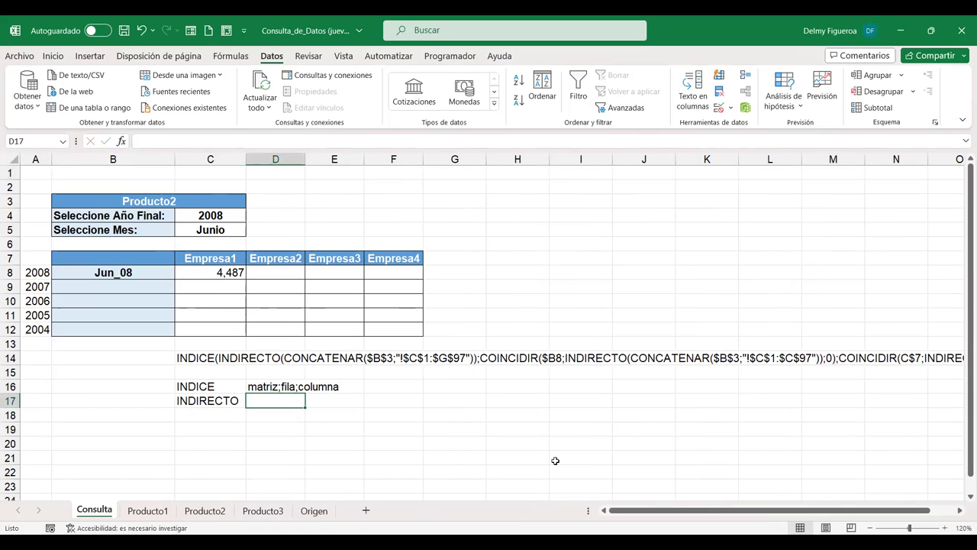
type("REFER")
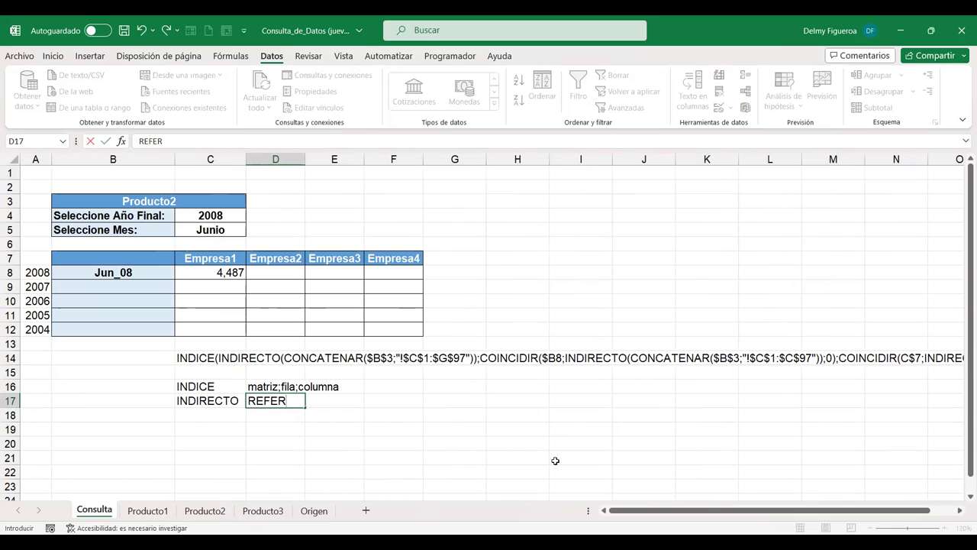
key("BackSpace")
key("BackSpace")
key("BackSpace")
key("BackSpace")
type("referencia")
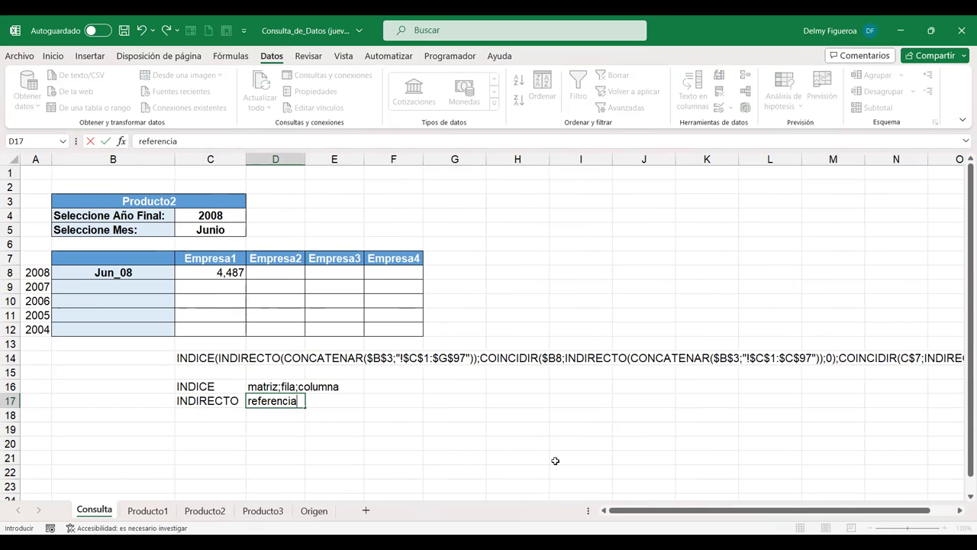
type(" (nombre)")
key("Return")
Step: Add CONCAT in C18 with the argument note texto in D18
key("Left")
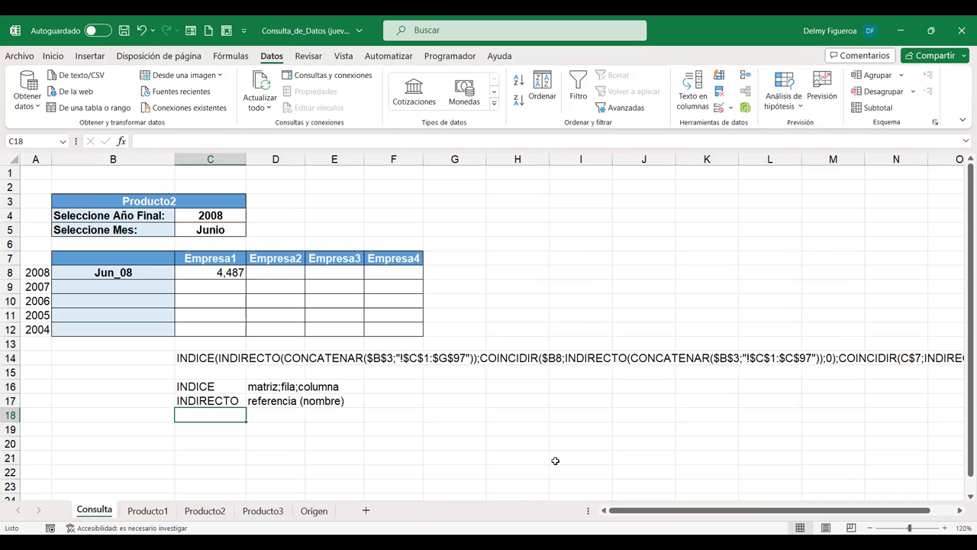
type("CO")
type("NCATENAR")
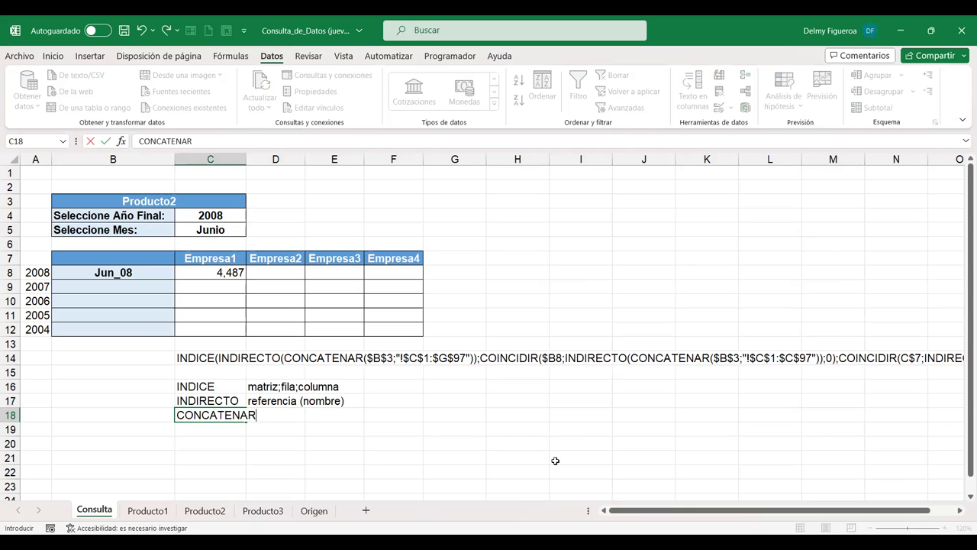
key("BackSpace")
key("BackSpace")
key("BackSpace")
key("BackSpace")
key("BackSpace")
type("T")
key("Tab")
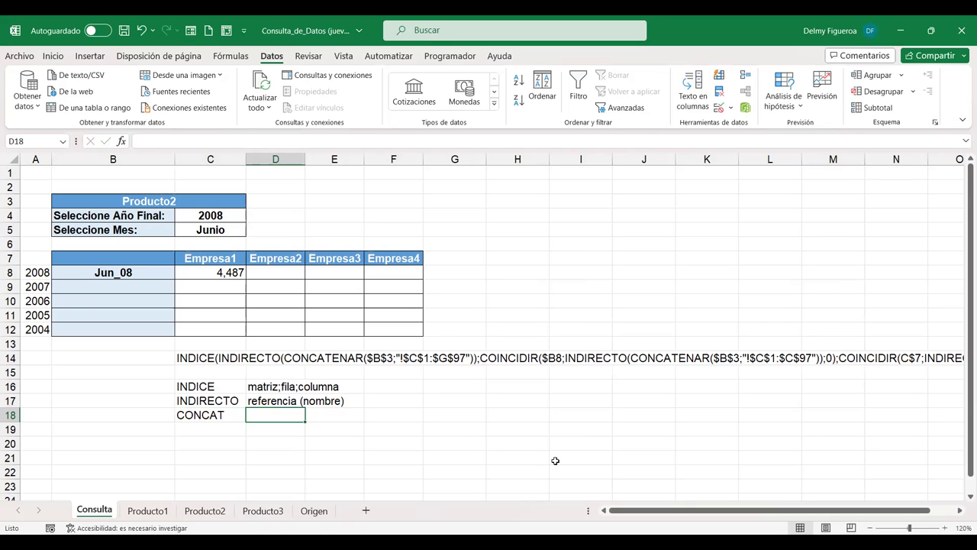
type("te")
type("xto")
key("Tab")
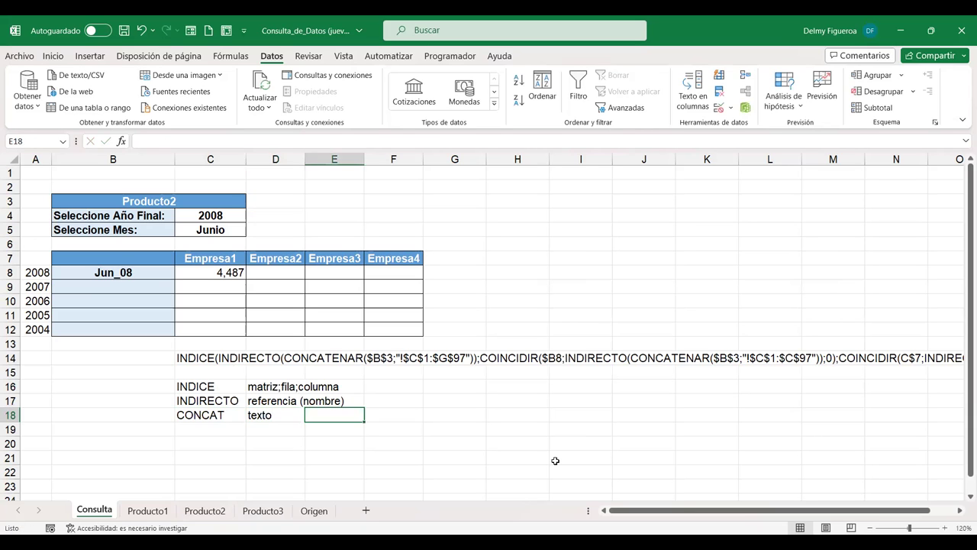
key("Left")
key("Left")
key("Down")
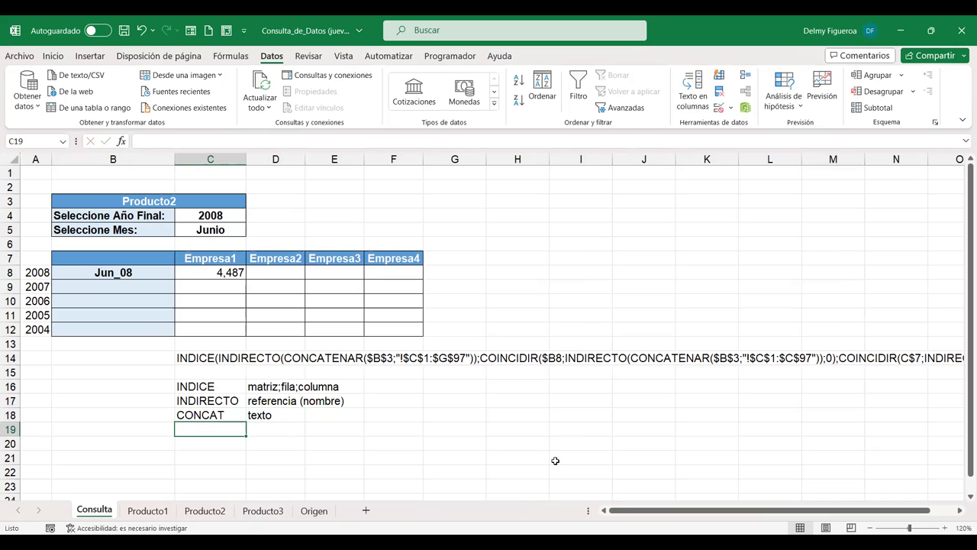
type("+C")
type("OINCI")
key("BackSpace")
key("Escape")
Step: Enter the label COINCIDIR in C19
type("+C")
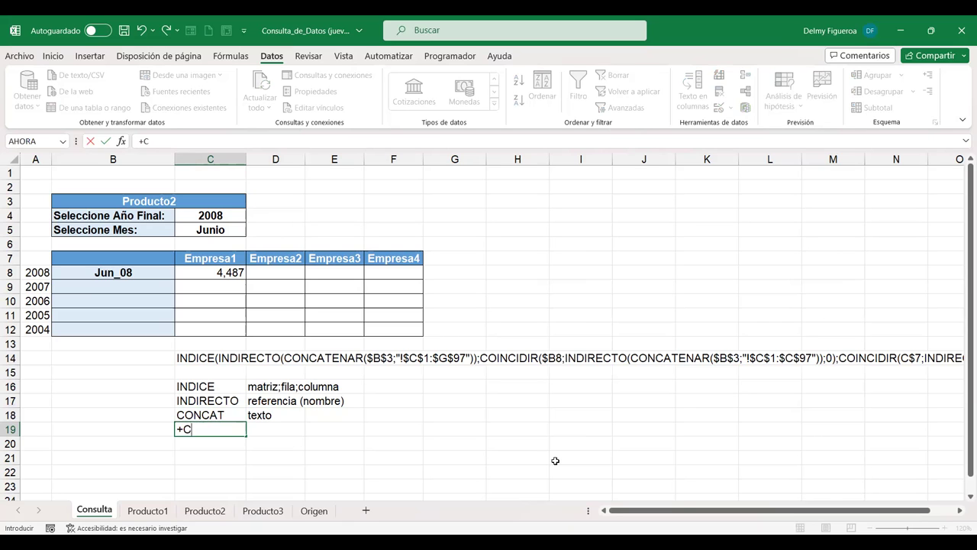
type("OIN")
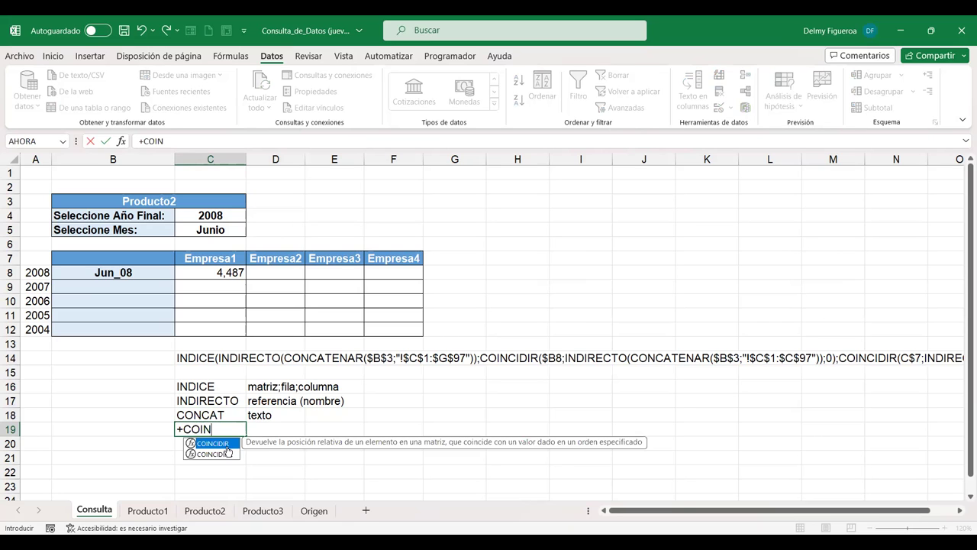
key("Tab")
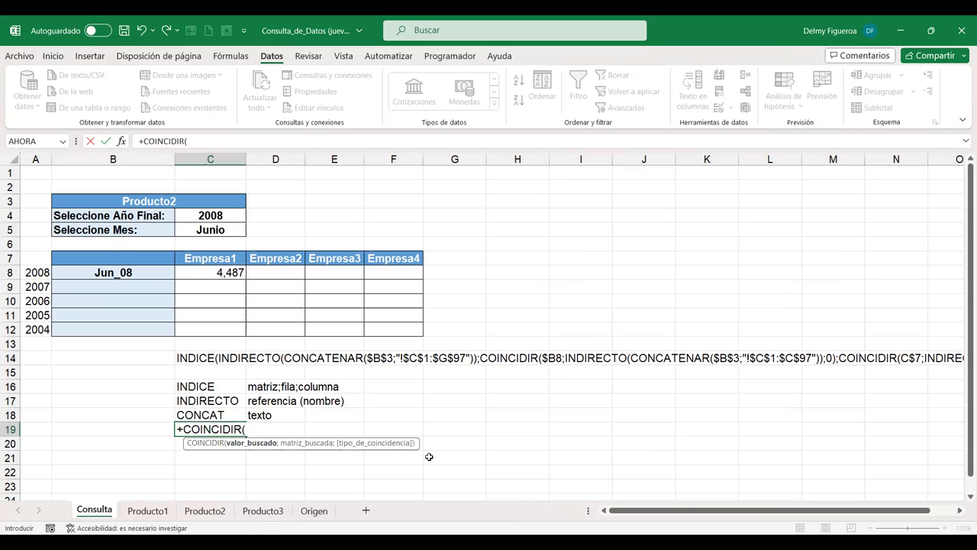
key("Escape")
type("COINCIDIR")
key("Tab")
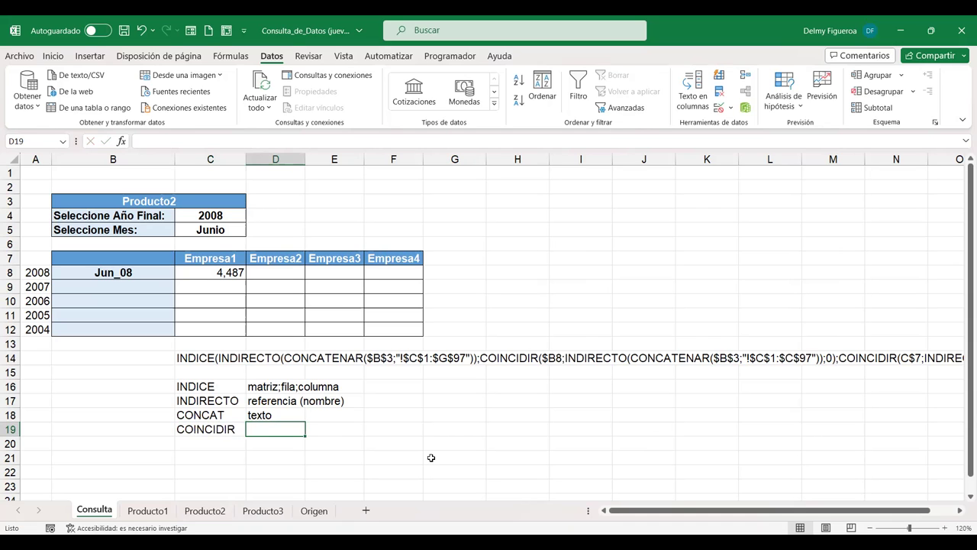
Step: Write valor buscado;matriz;tipodecoincidencia in D19, then move to C21
type("valor")
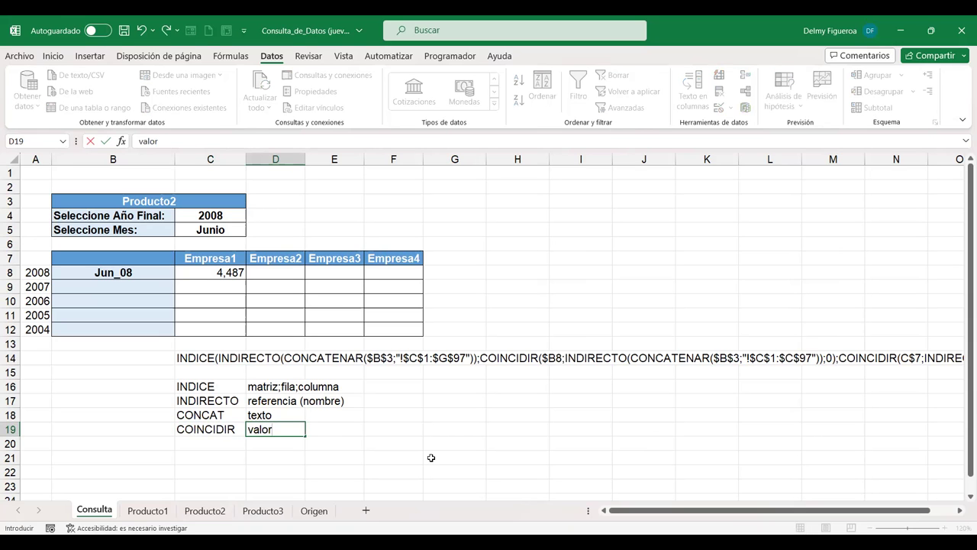
type(" buc")
key("BackSpace")
type("sc")
type("ado;")
type("matriz")
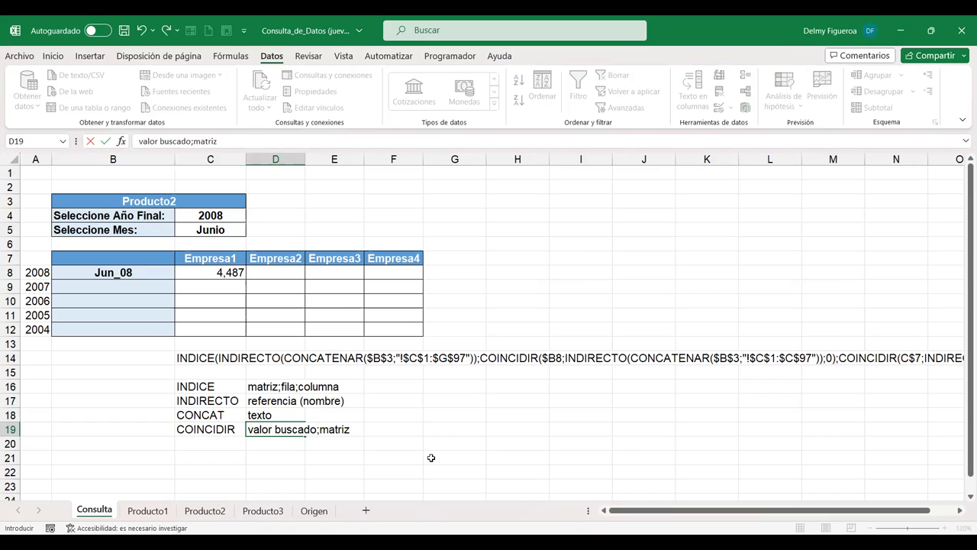
type(";tipo")
type("deo")
key("BackSpace")
type("coincidencia")
key("Return")
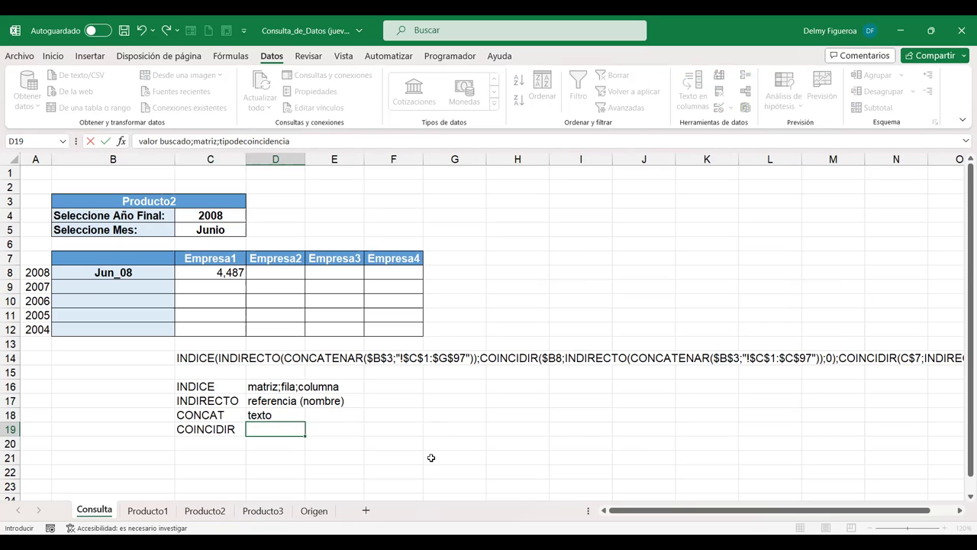
key("Left")
key("Down")
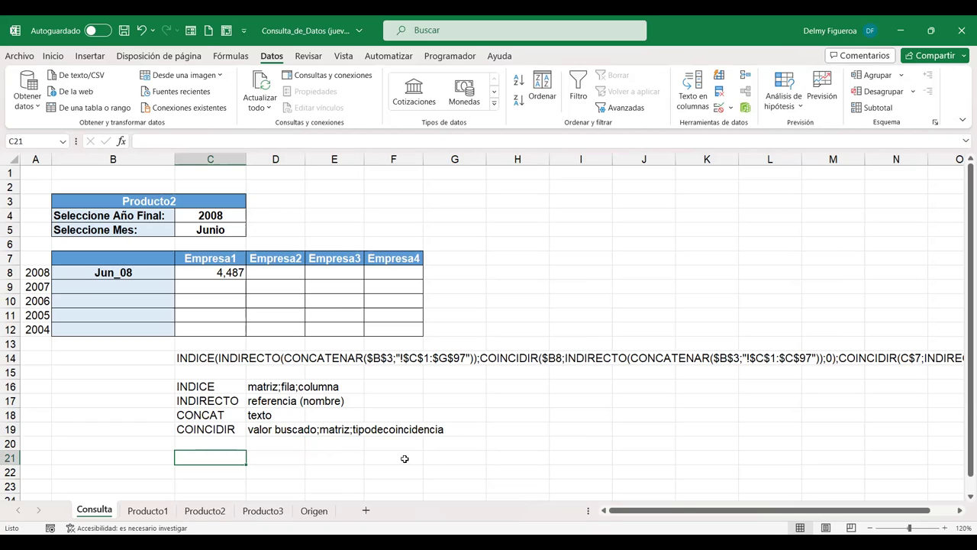
Step: Browse the Producto1–Producto3 sheets and check B3's product dropdown on Consulta
left_click(221, 387)
left_click(156, 511)
left_click(205, 511)
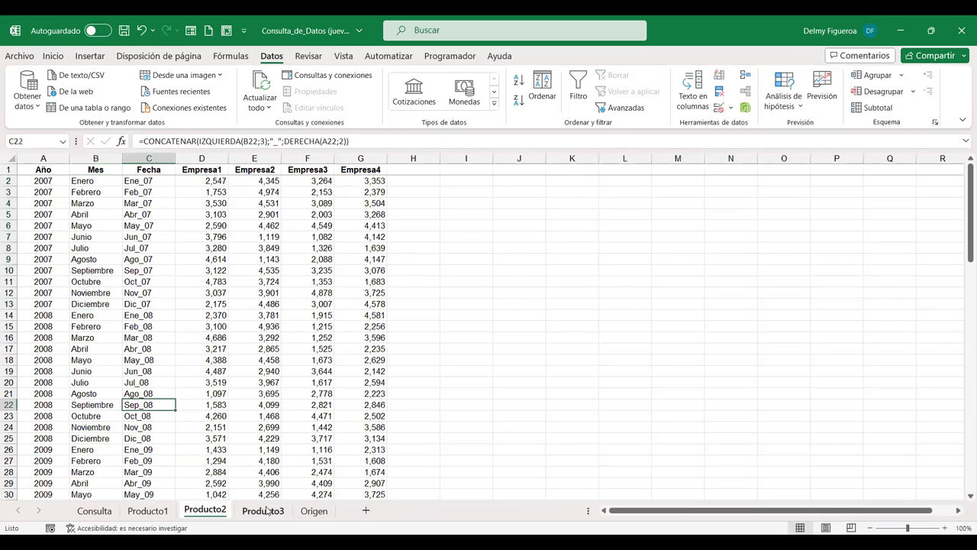
left_click(263, 510)
left_click(94, 511)
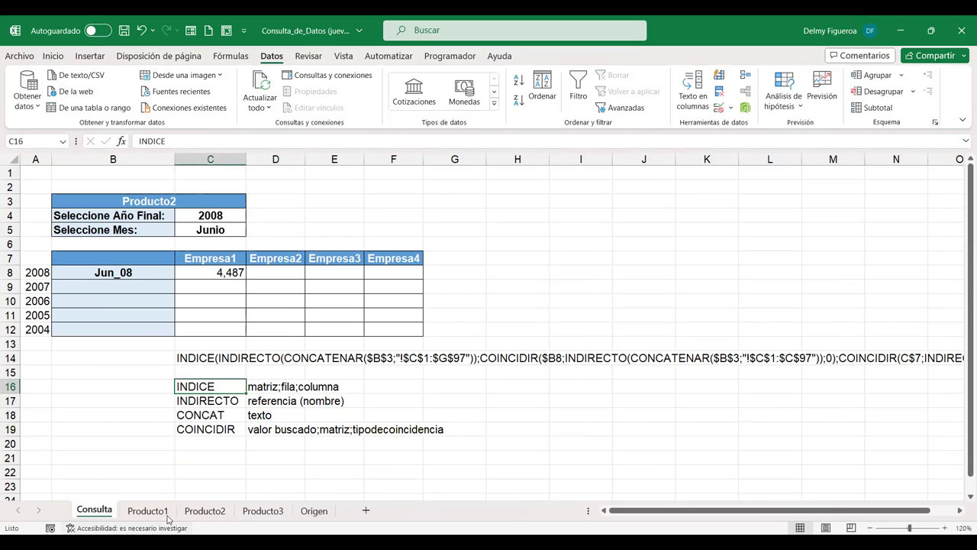
left_click(198, 201)
left_click(256, 199)
left_click(243, 204)
left_click(252, 202)
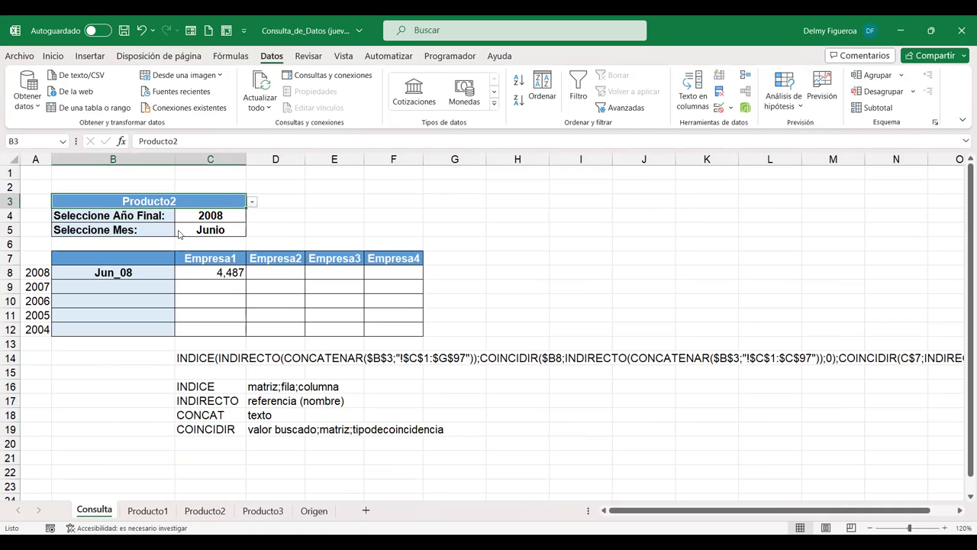
left_click(256, 416)
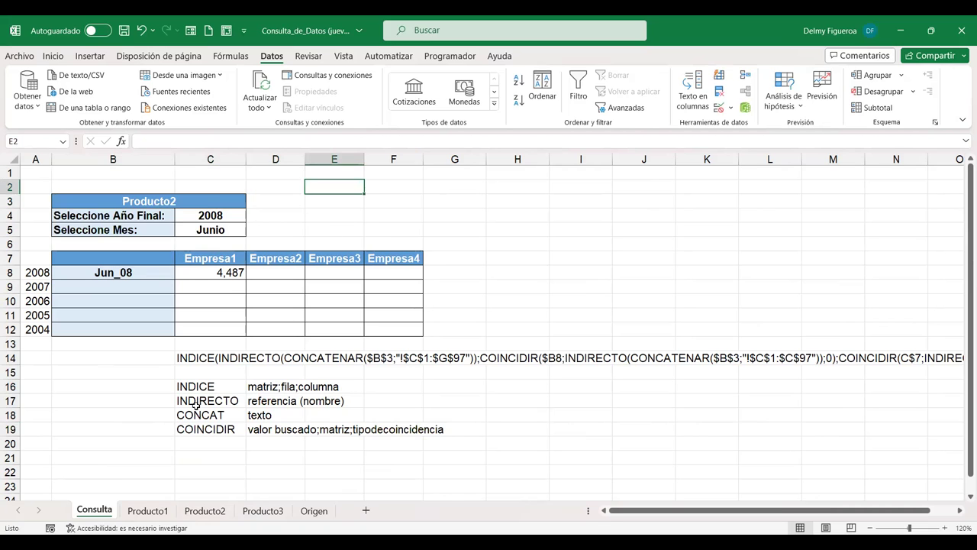
left_click(210, 386)
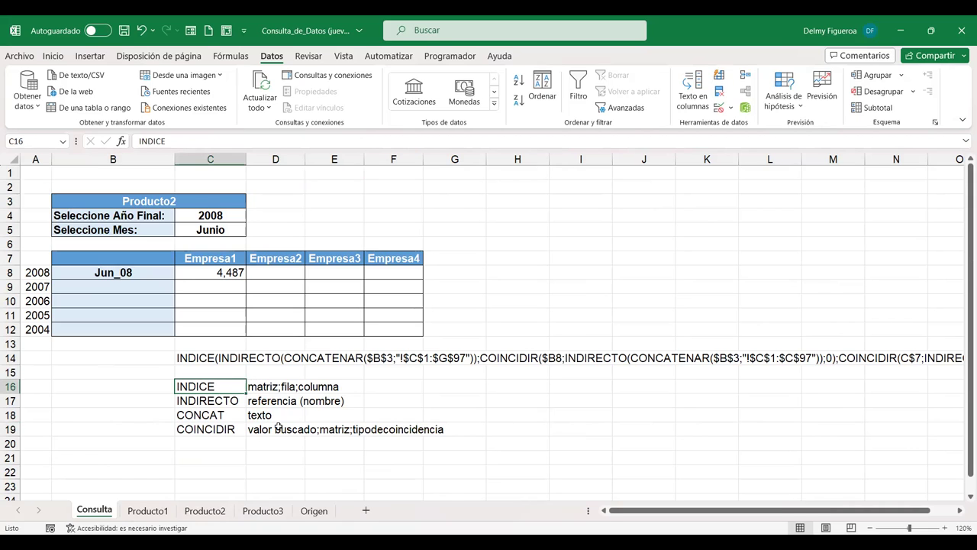
Step: On Producto1, select the full Empresa1–Empresa4 data block from D2, then reselect D2
left_click(147, 511)
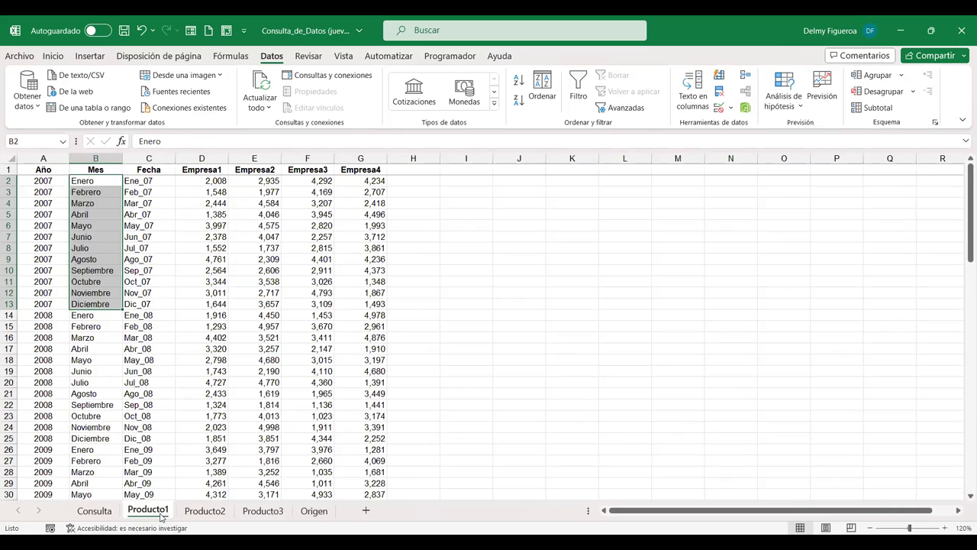
left_click(216, 180)
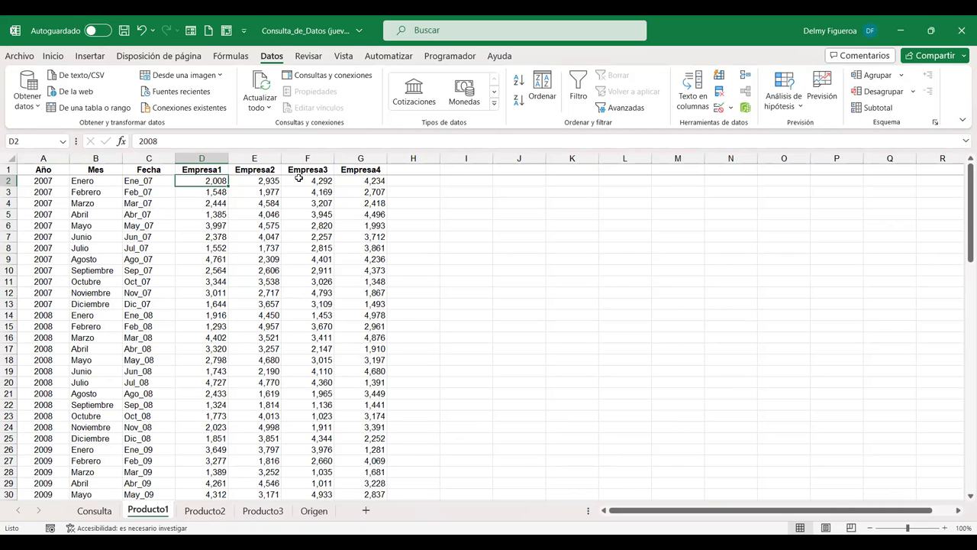
key("ctrl+shift+Right")
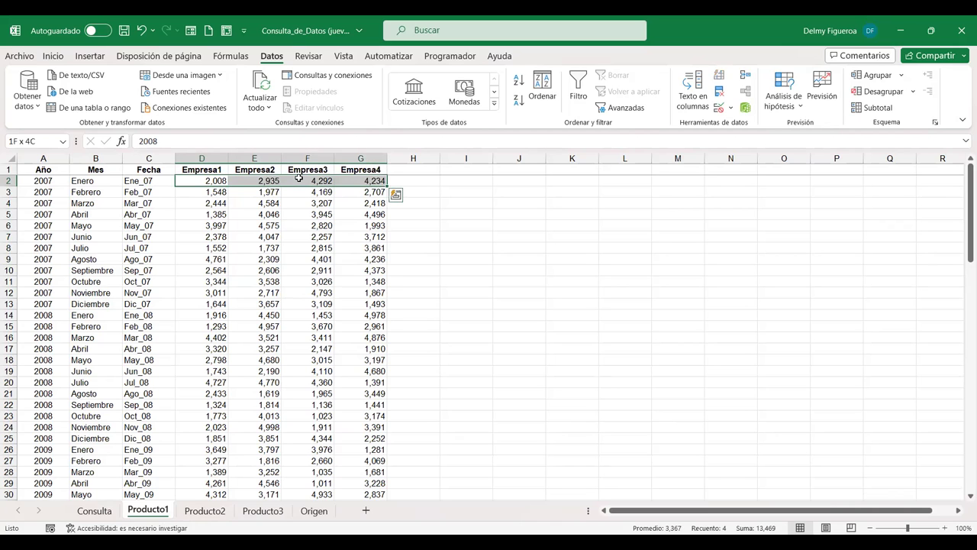
key("ctrl+shift+Down")
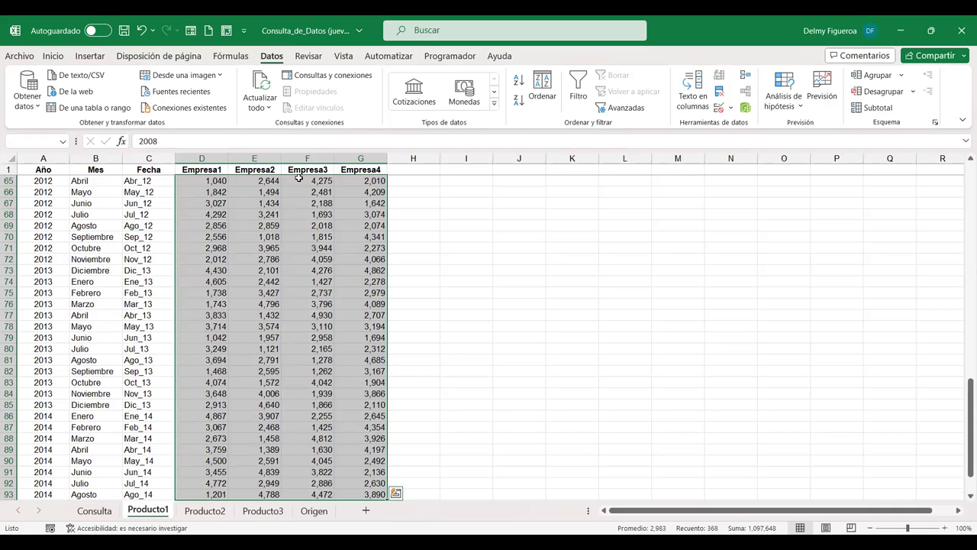
key("ctrl+Home")
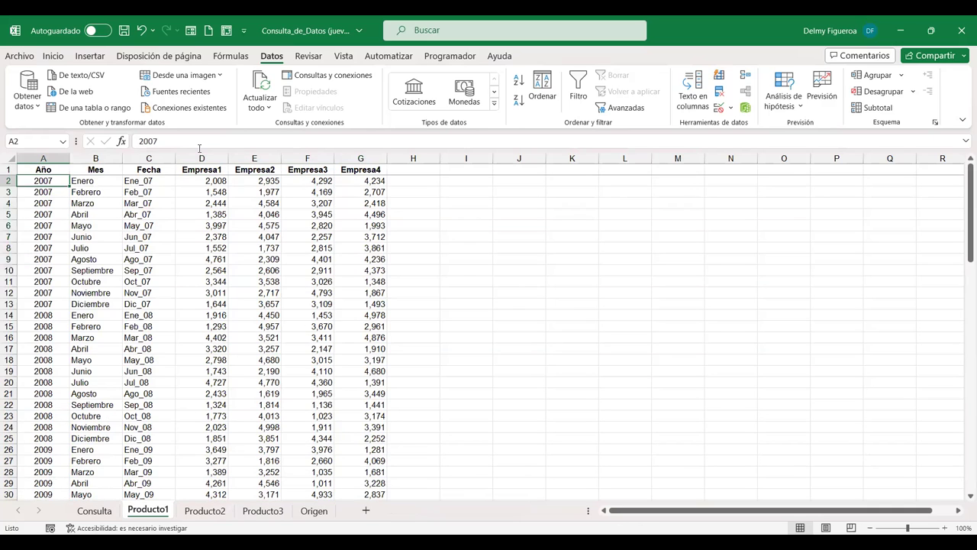
left_click(215, 180)
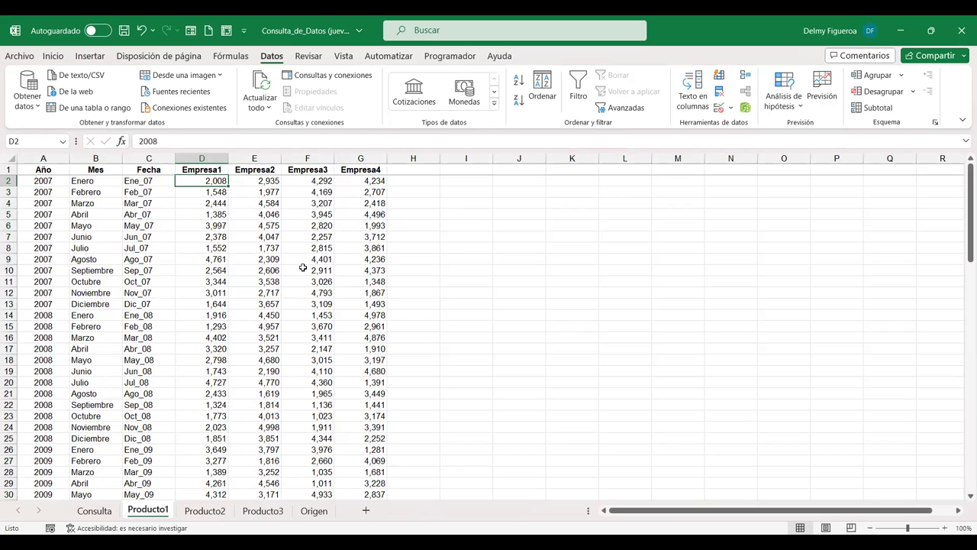
Step: Try filling rows 94–97 with copies of the August 2014 sales, then undo it
scroll(316, 262, "down", 2)
scroll(316, 262, "down", 5)
scroll(316, 262, "down", 14)
scroll(316, 262, "down", 1)
scroll(316, 262, "down", 6)
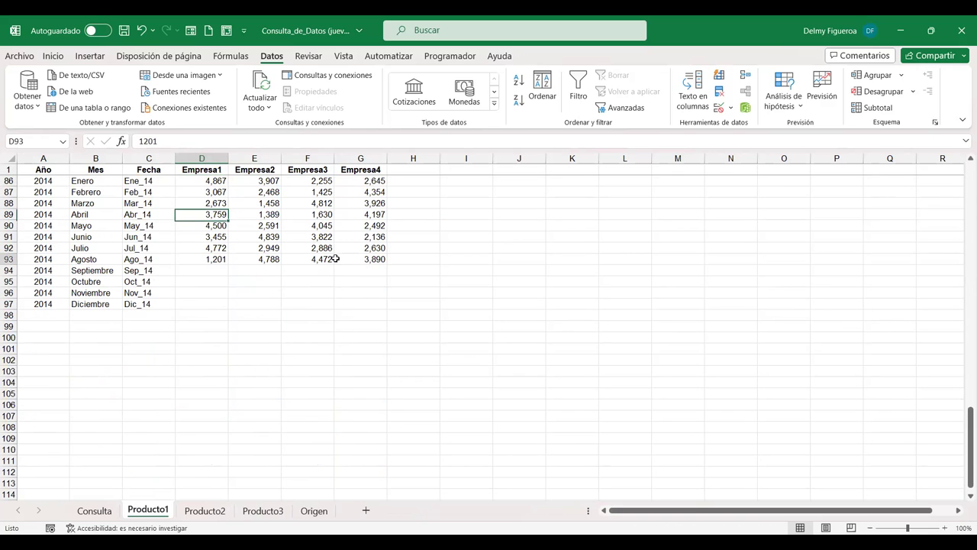
left_click_drag(214, 258, 345, 260)
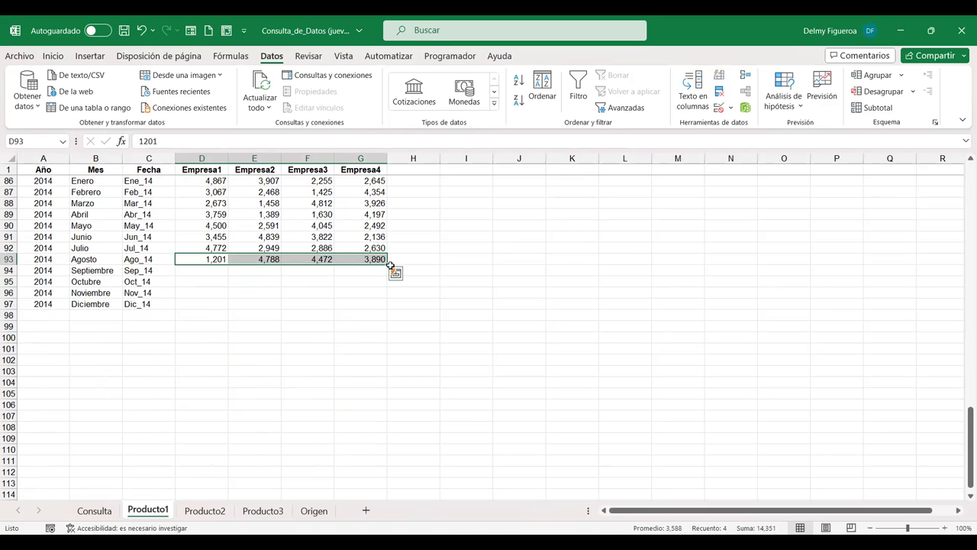
left_click_drag(389, 264, 386, 272)
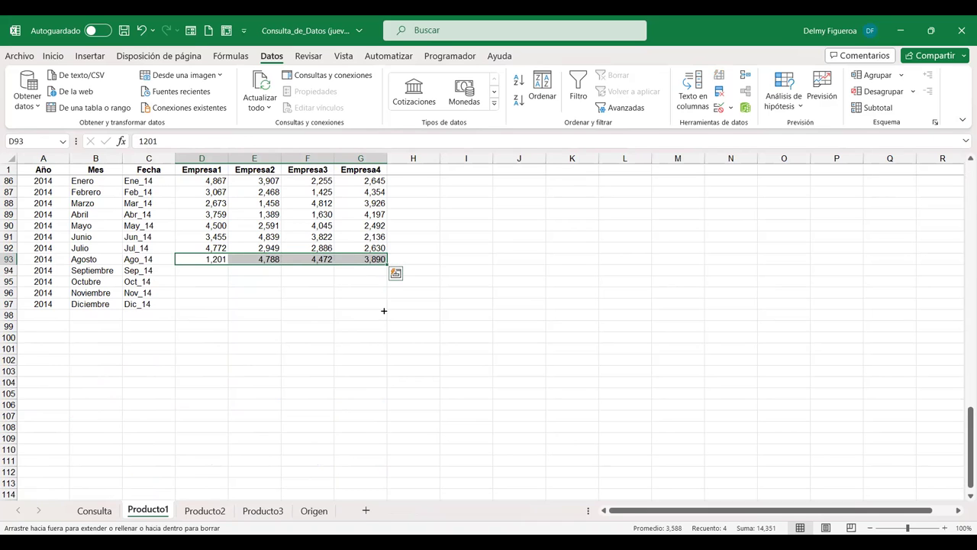
left_click_drag(384, 311, 384, 308)
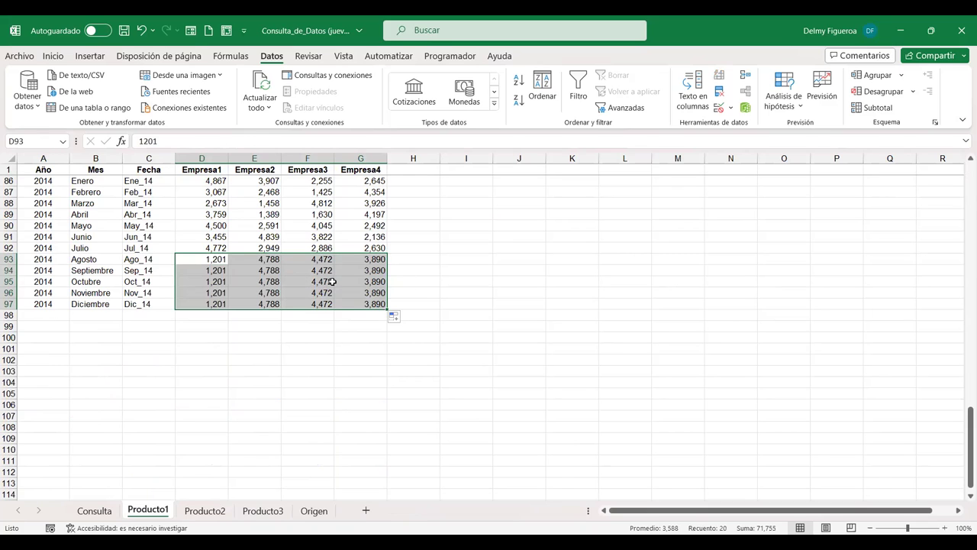
key("ctrl+z")
Step: Extend the July–August 2014 sales trend into September–December 2014 for all four companies
key("Up")
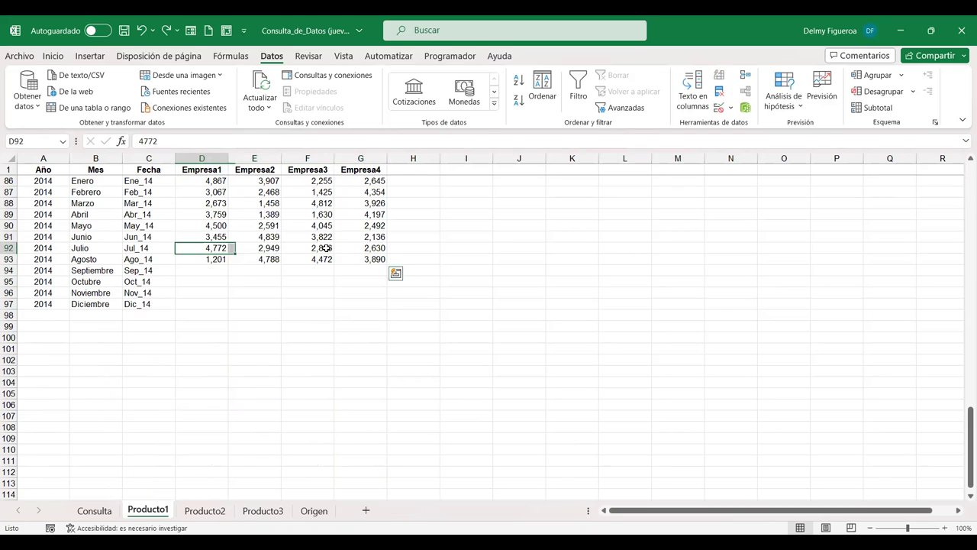
left_click_drag(326, 248, 386, 265)
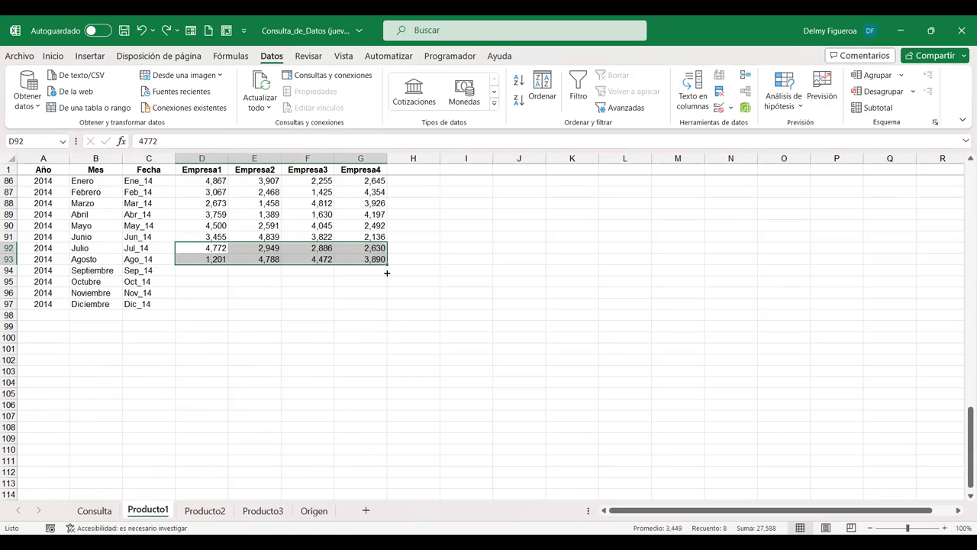
left_click_drag(383, 309, 385, 310)
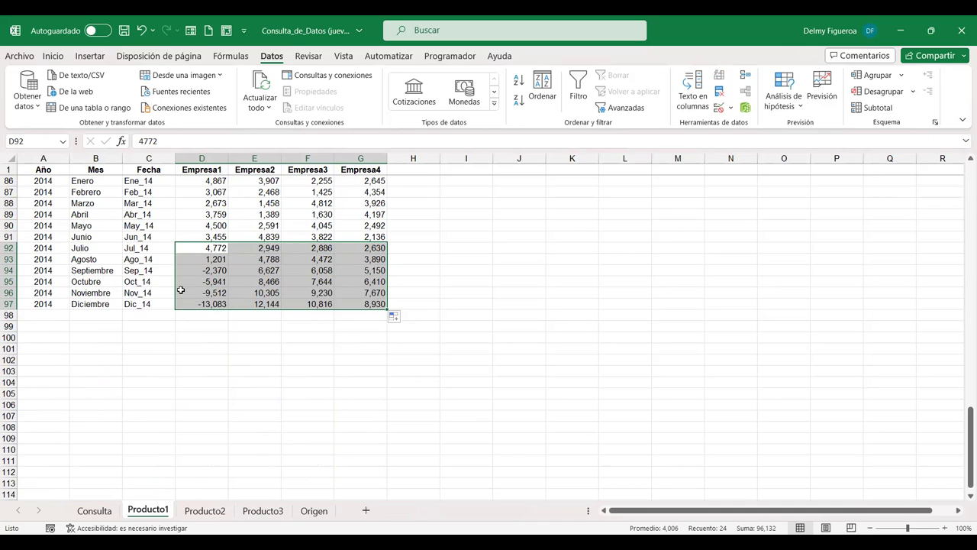
scroll(262, 327, "up", 1)
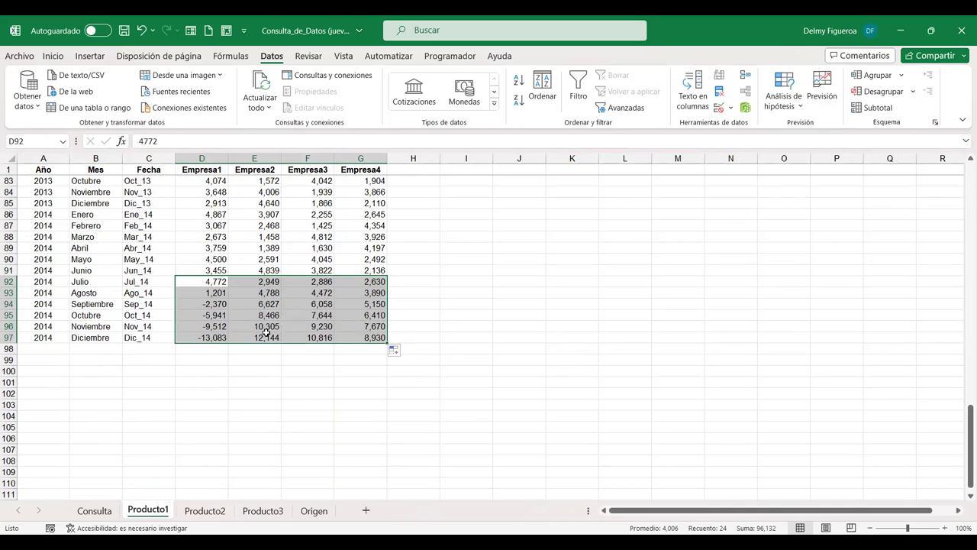
left_click(215, 284)
Step: Check the December 2014 Empresa4 value, then return to the top and select D2
scroll(259, 336, "up", 1)
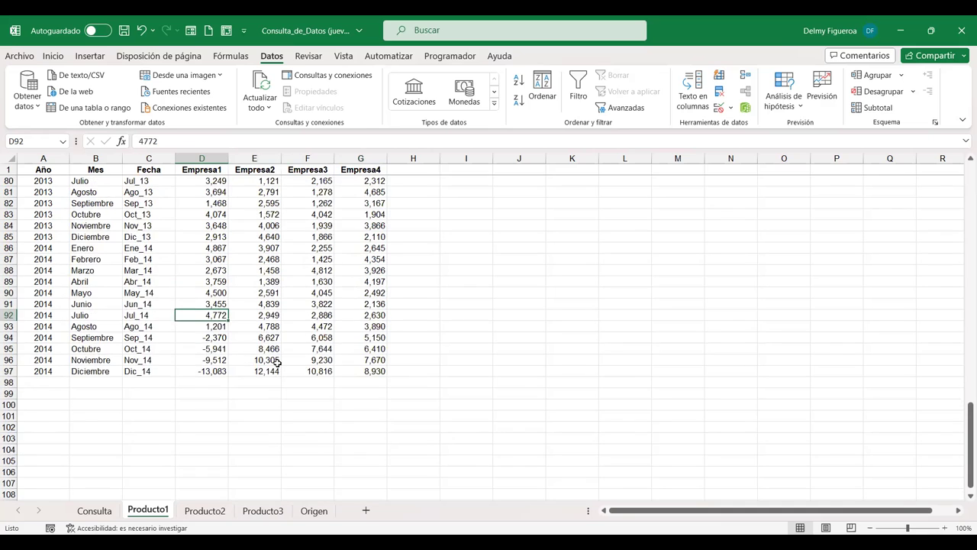
scroll(277, 362, "up", 2)
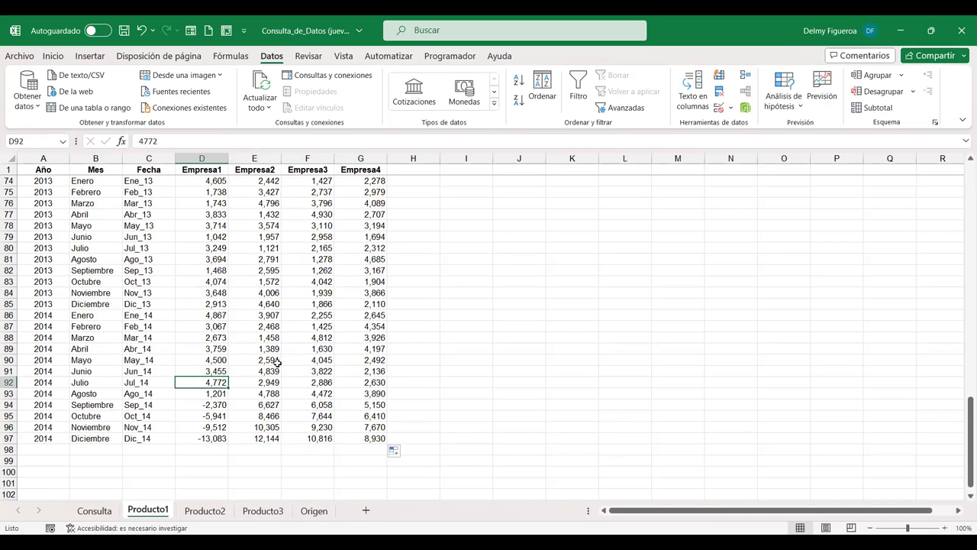
scroll(277, 362, "up", 1)
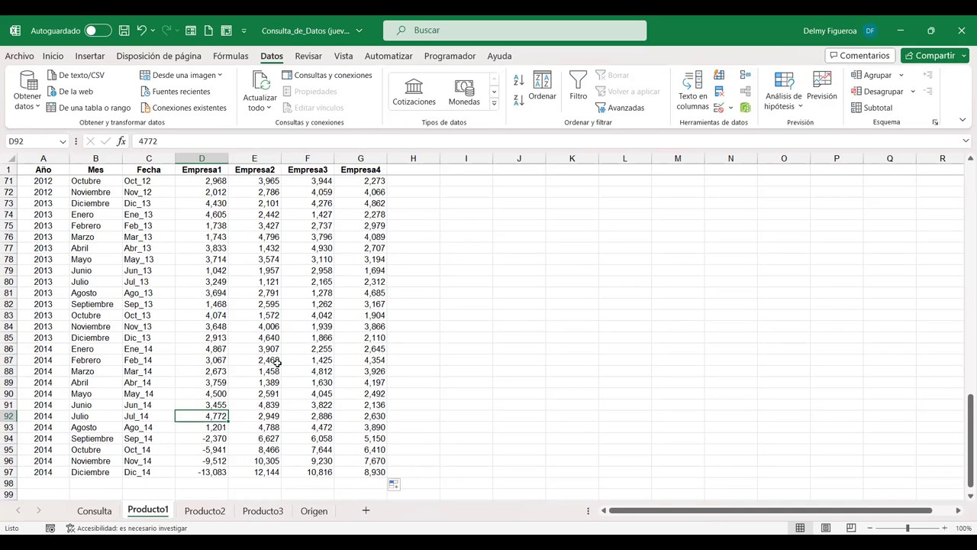
scroll(279, 362, "down", 2)
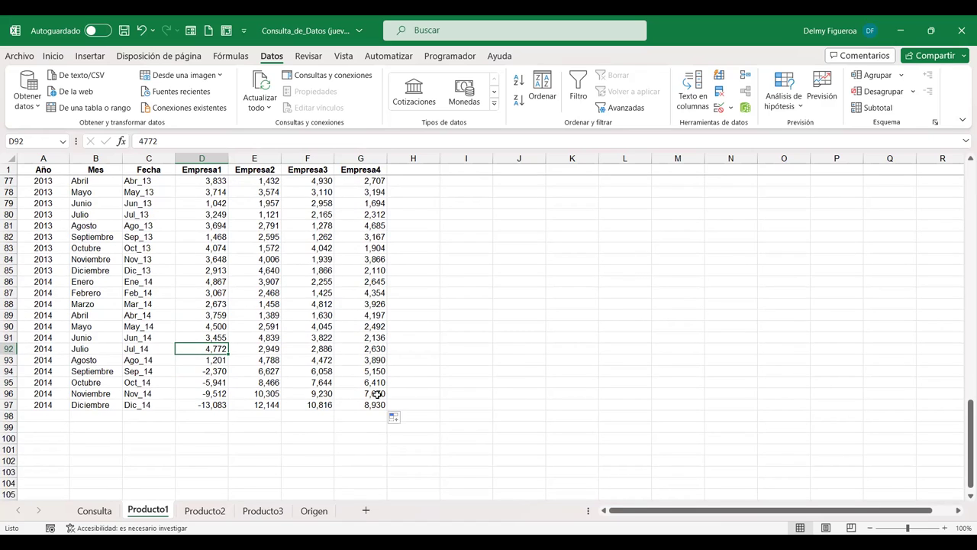
left_click(376, 403)
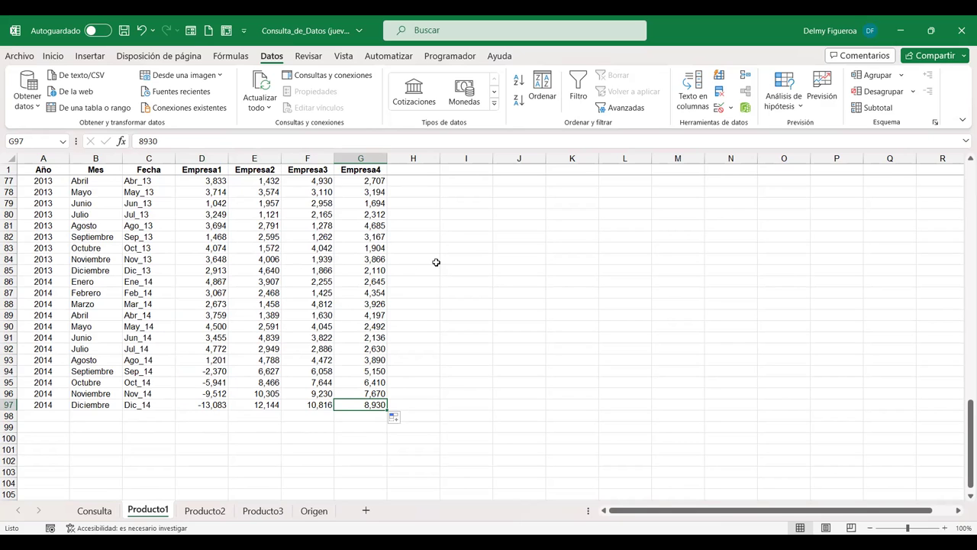
key("ctrl+Home")
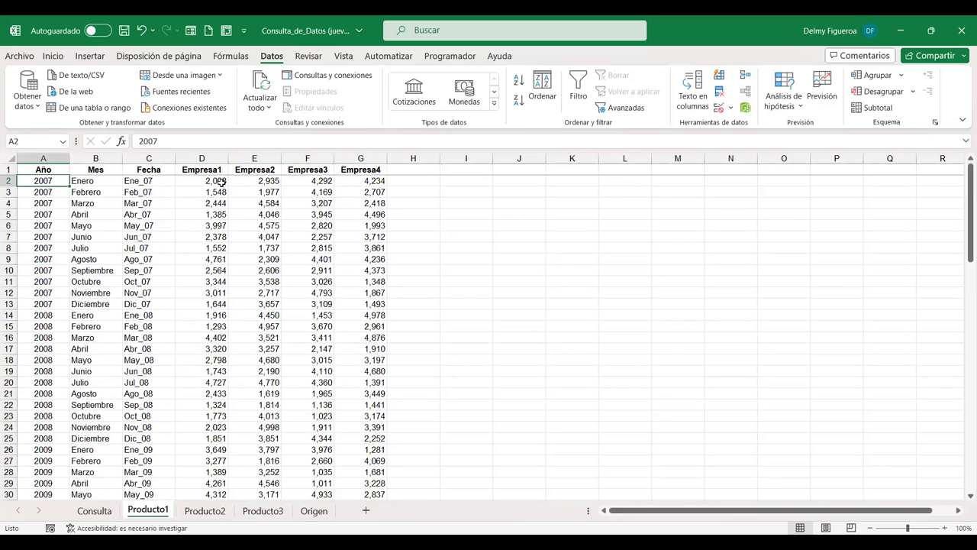
left_click(211, 183)
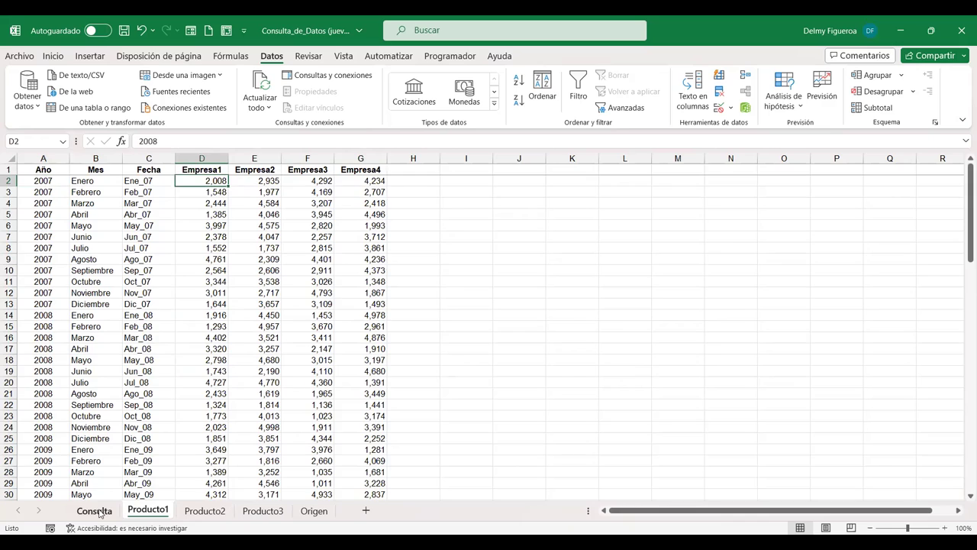
Step: Type the range note d2:g97 into Consulta's F16, then move to F17
left_click(100, 510)
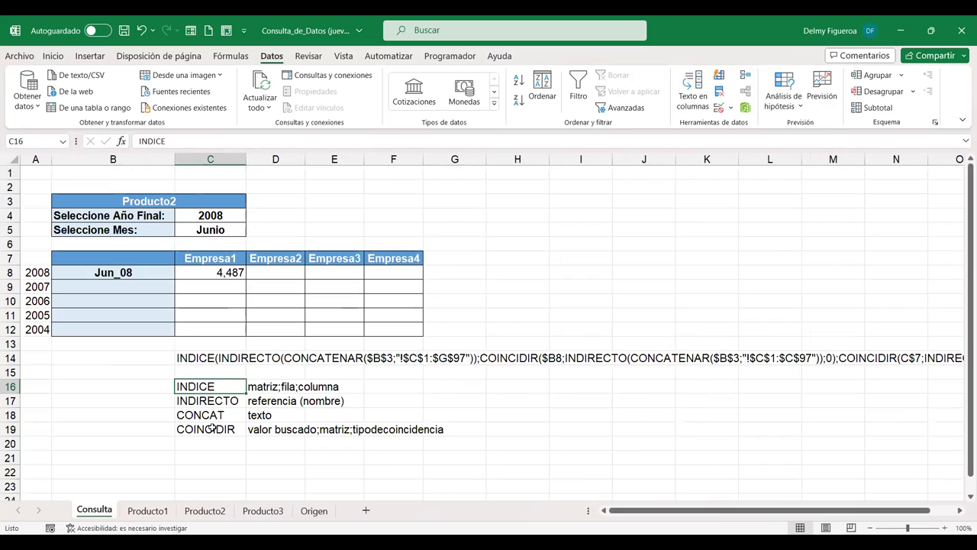
left_click(397, 387)
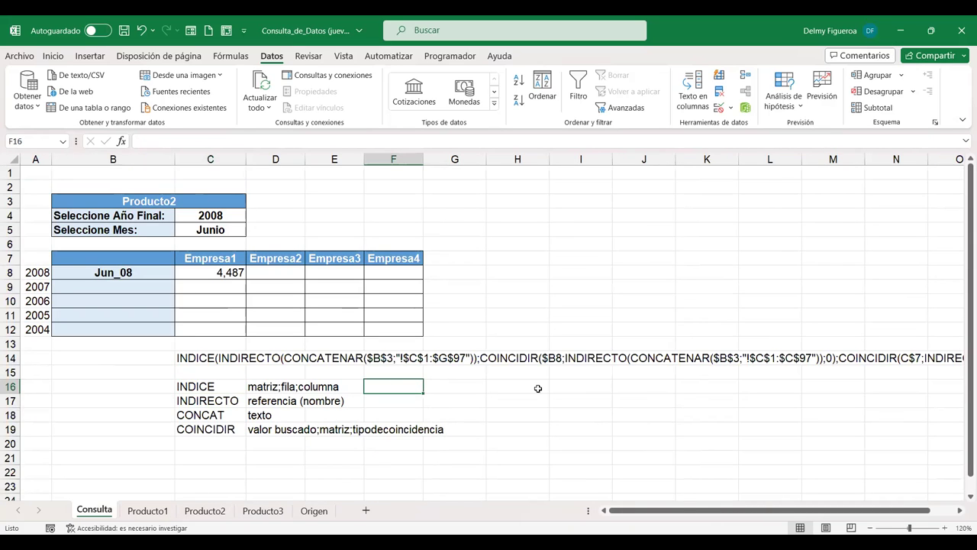
type("g2")
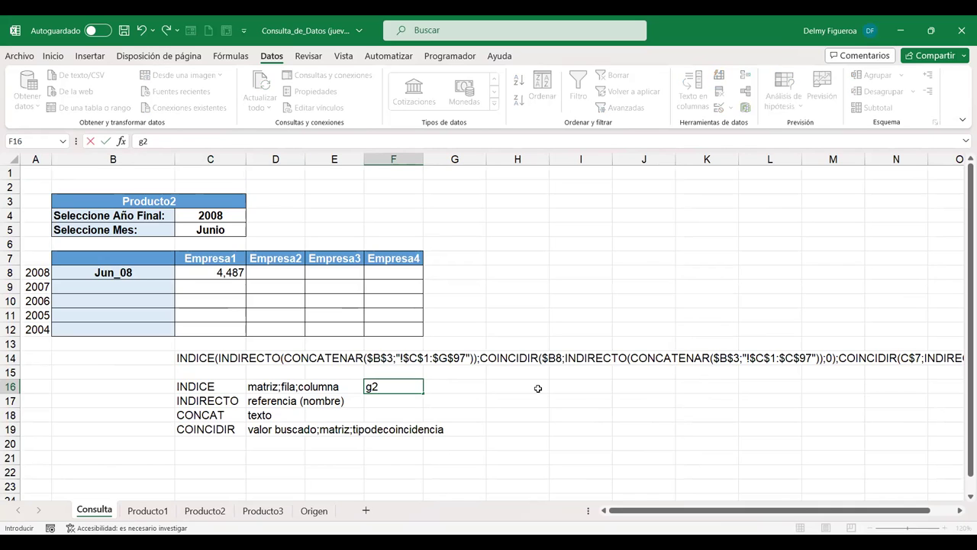
key("BackSpace")
key("BackSpace")
type("d")
key("BackSpace")
key("BackSpace")
type("d2:g97")
key("Tab")
key("Left")
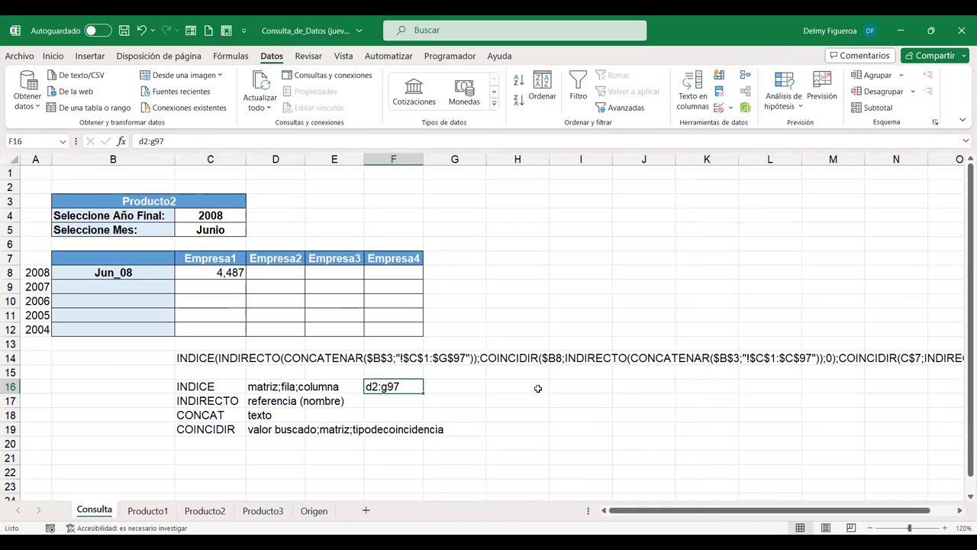
key("Down")
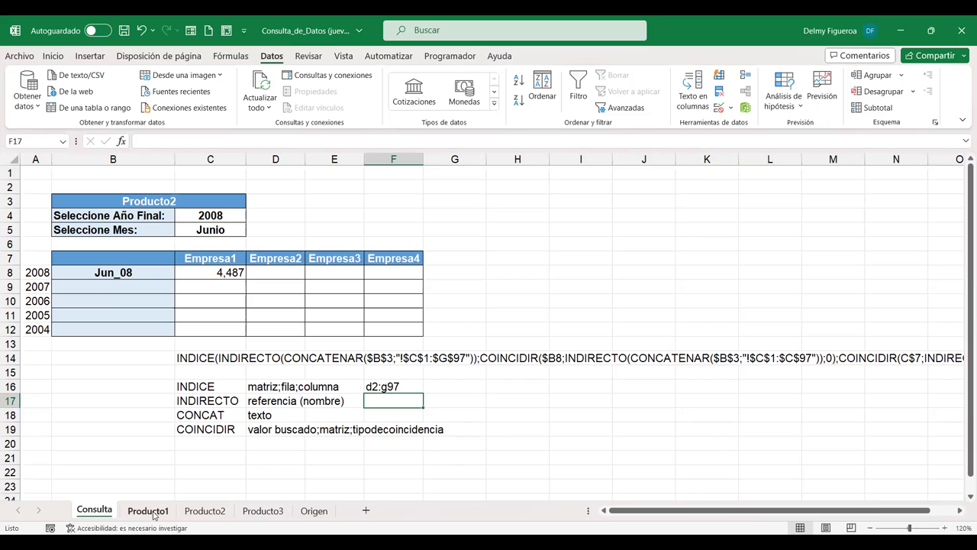
Step: Look through the Producto1, Producto2 and Producto3 sheets, then return to Consulta
left_click(155, 513)
left_click(206, 513)
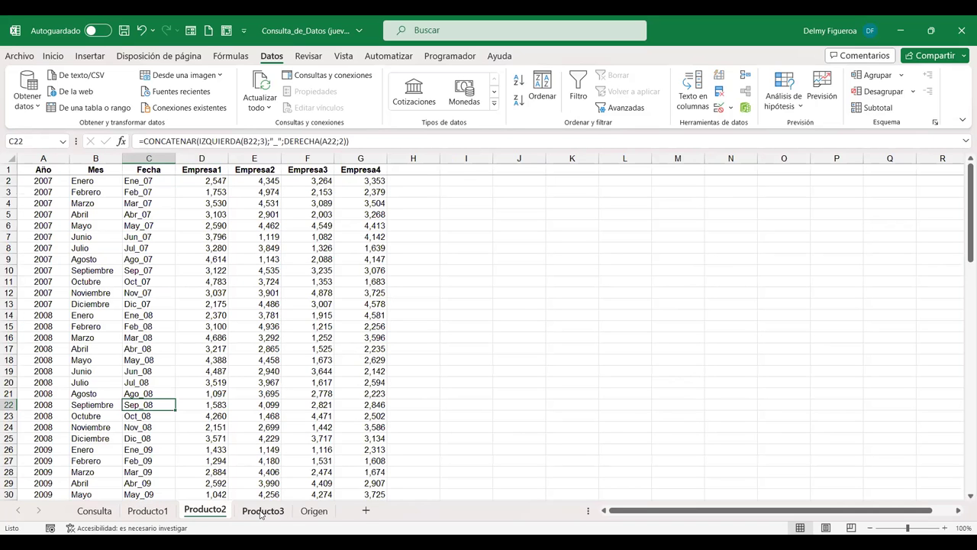
key("ctrl+Page_Down")
left_click(205, 510)
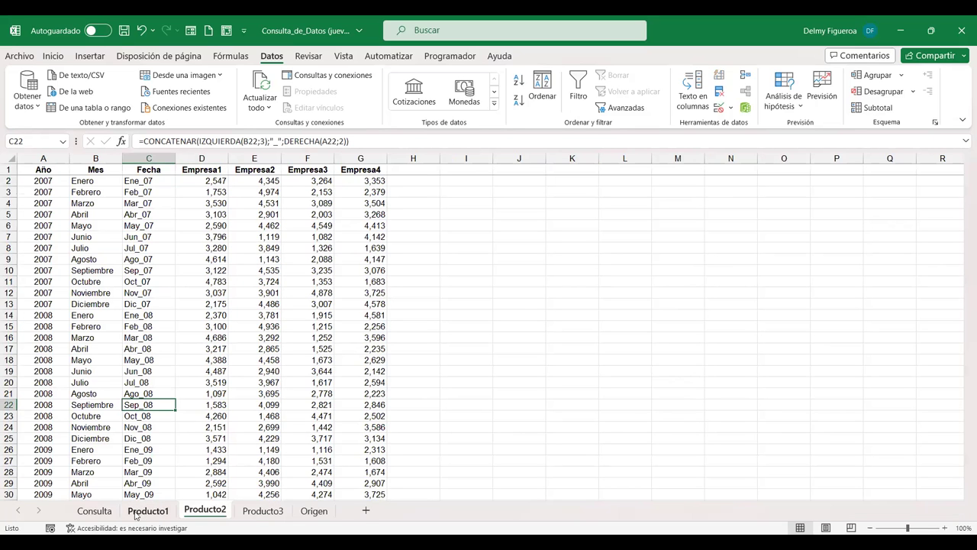
left_click(148, 511)
left_click(92, 510)
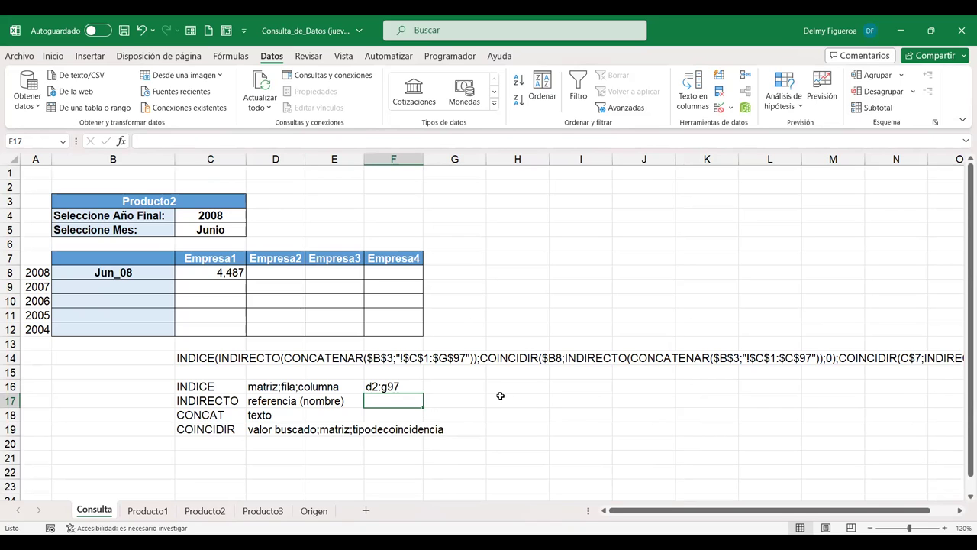
Step: Try a reference to Producto1!D2:G97 in F17, then undo the spilled range
type("=")
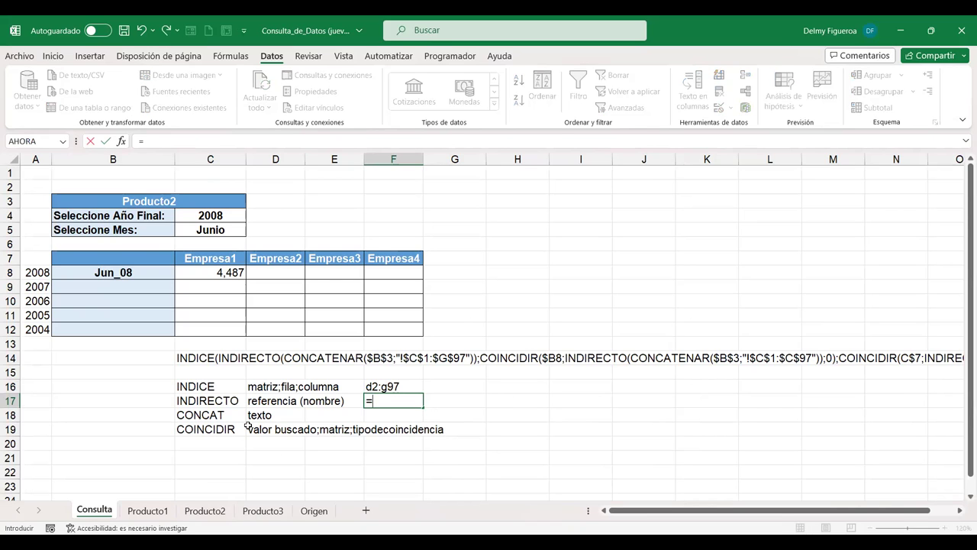
left_click(157, 512)
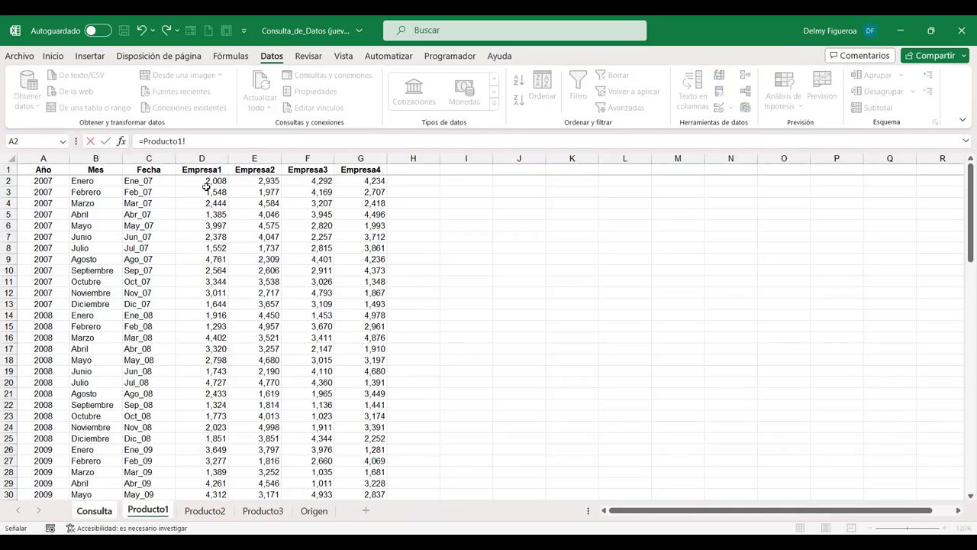
left_click_drag(201, 181, 370, 301)
scroll(370, 300, "down", 13)
scroll(370, 300, "down", 5)
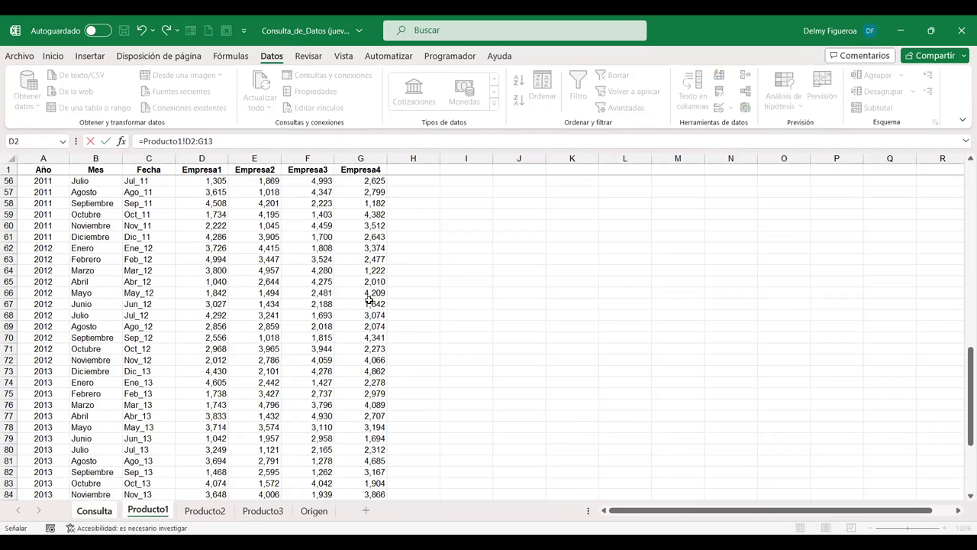
scroll(369, 301, "down", 8)
left_click_drag(369, 300, 377, 371)
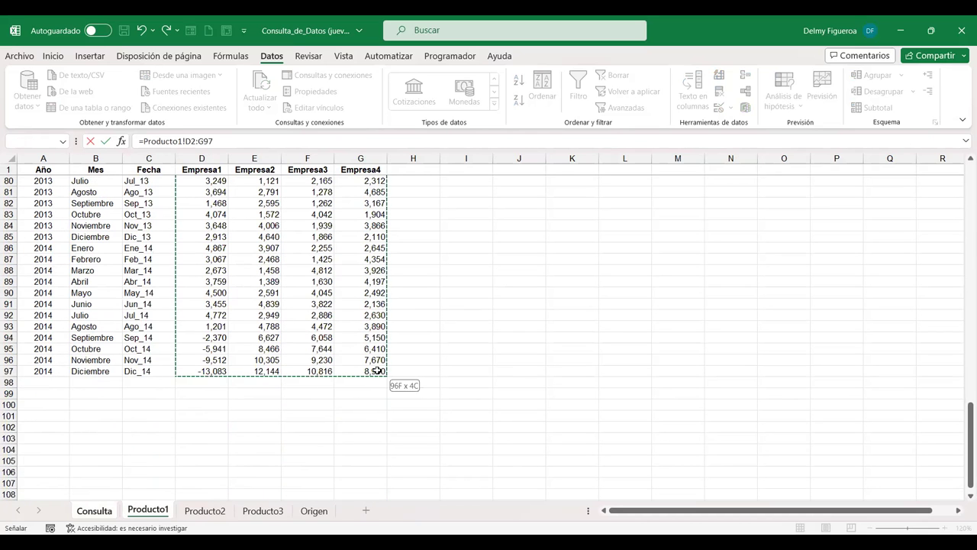
key("Return")
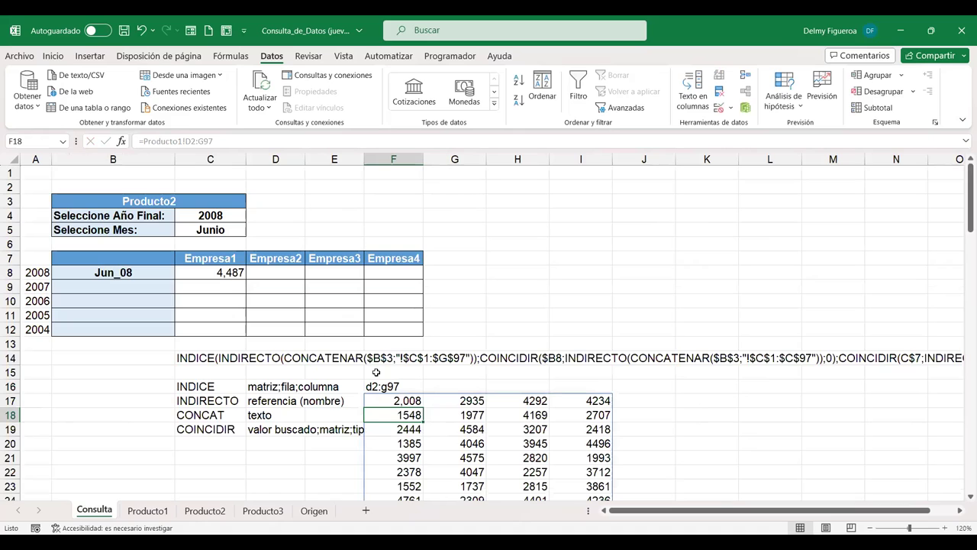
key("ctrl+z")
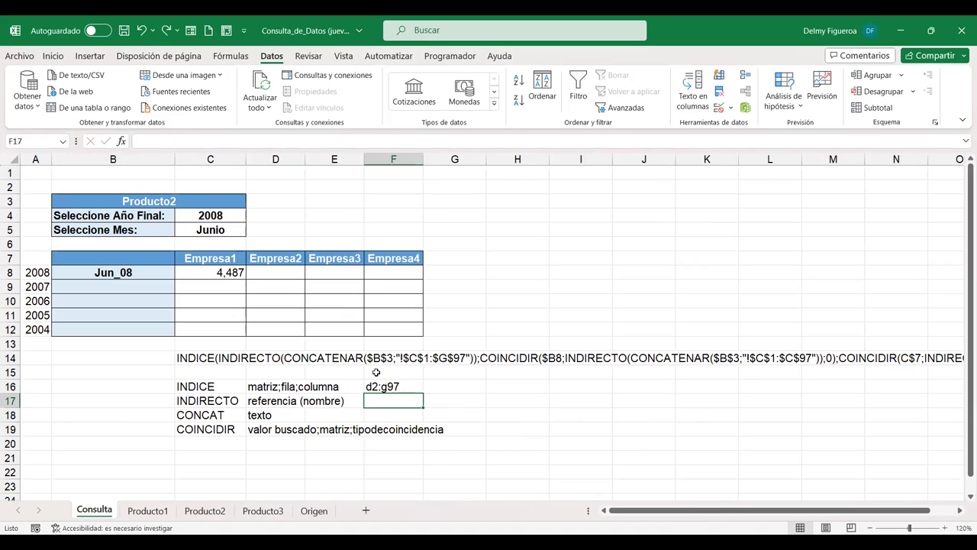
Step: Enter =Producto1!D2 in F17 so it shows 2,008
type("=")
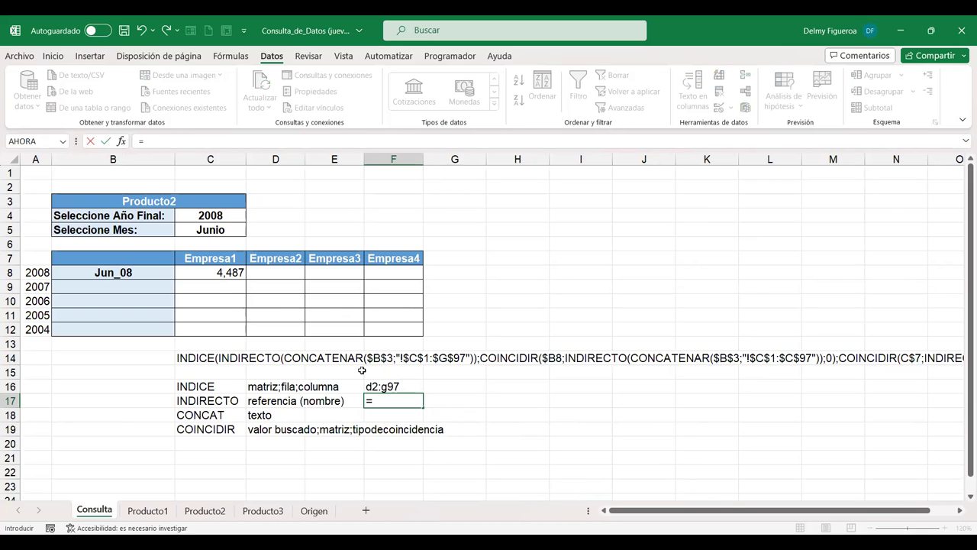
left_click(148, 510)
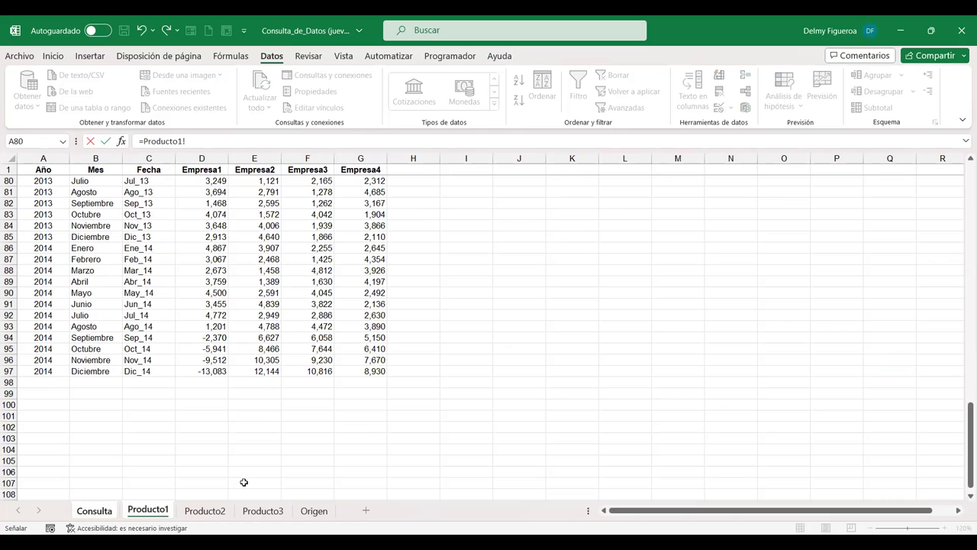
left_click_drag(965, 428, 963, 136)
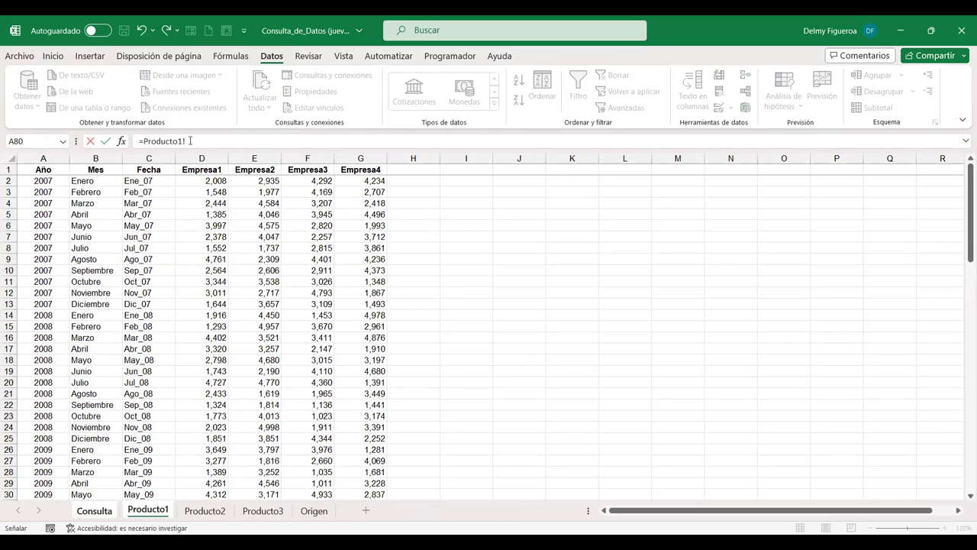
left_click(217, 180)
key("Return")
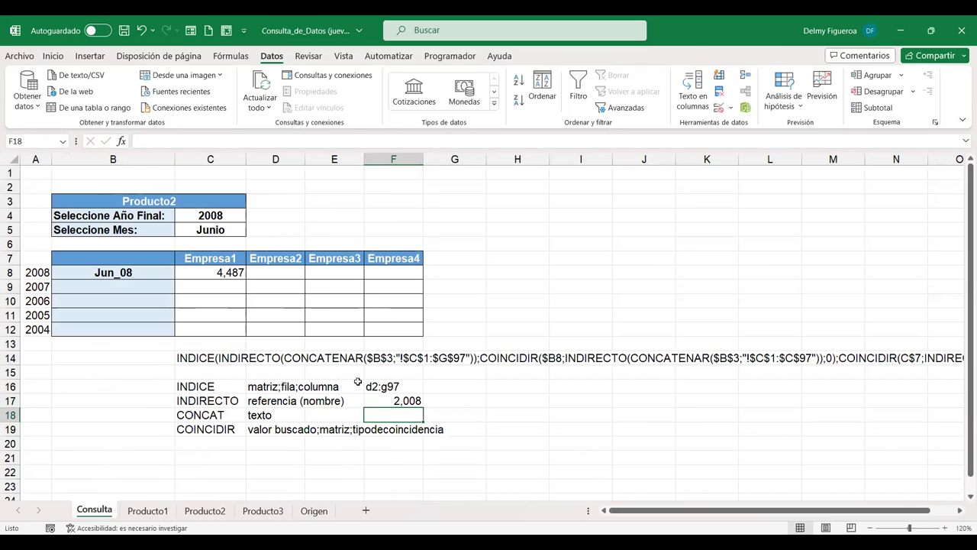
Step: Turn F17 into the plain-text note Producto1!D2 by removing its equals sign
left_click(376, 401)
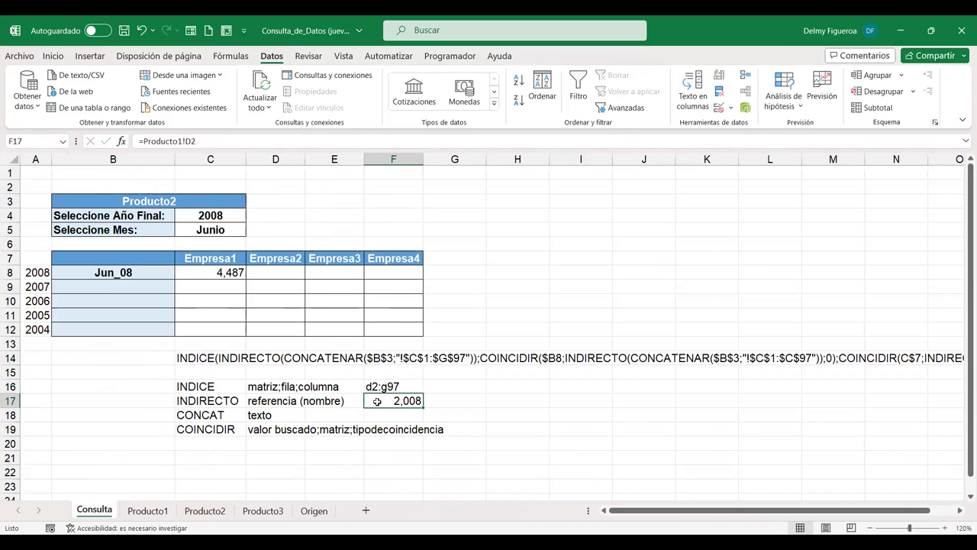
left_click(196, 141)
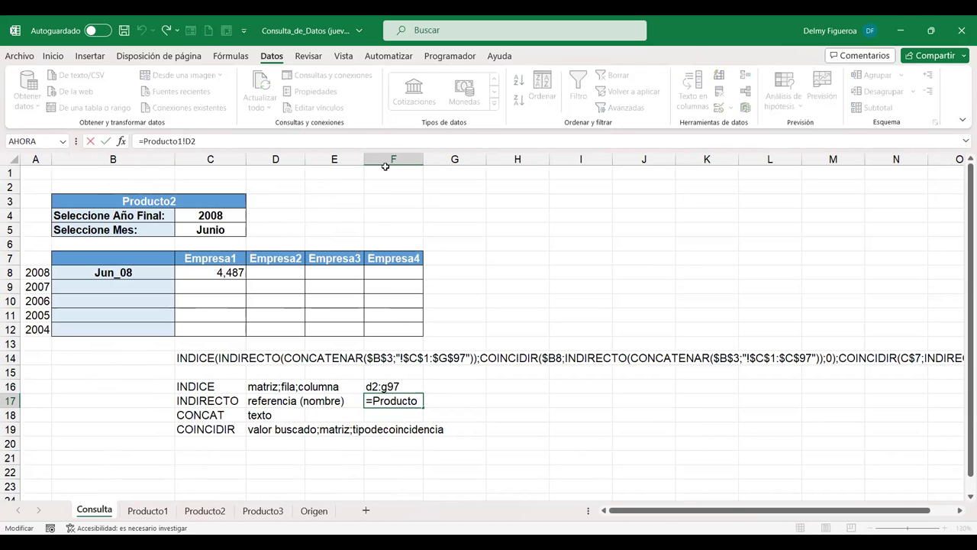
key("BackSpace")
key("Return")
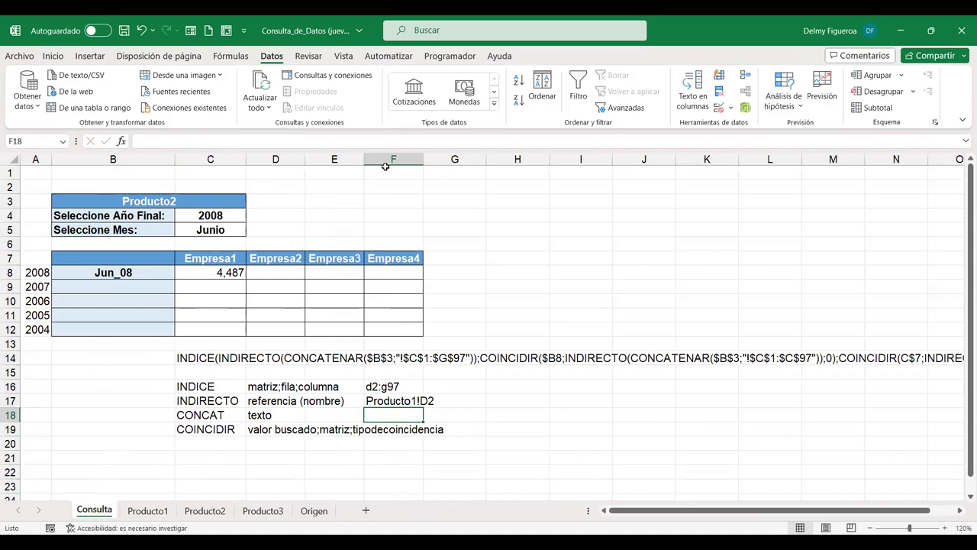
key("Up")
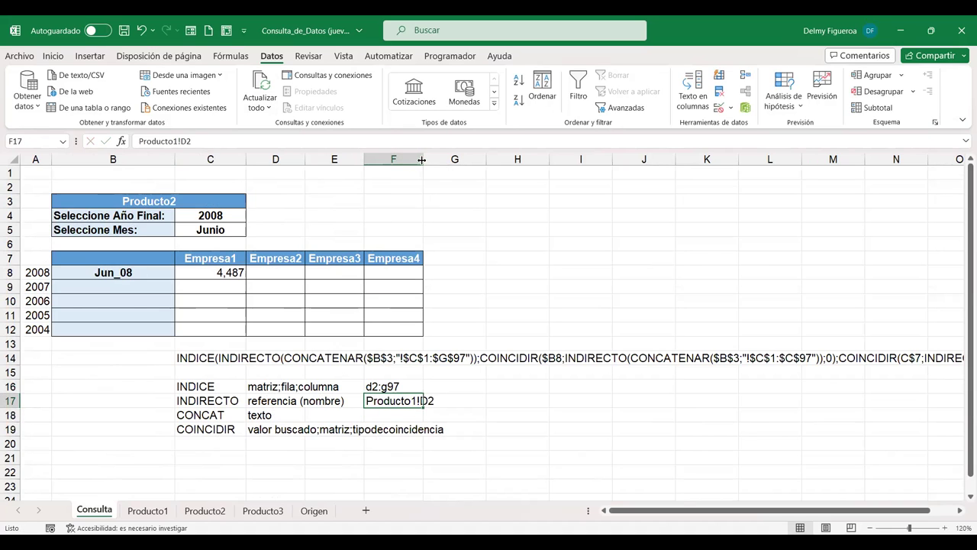
Step: Widen column F to fit the note and begin a formula in G17
double_click(421, 159)
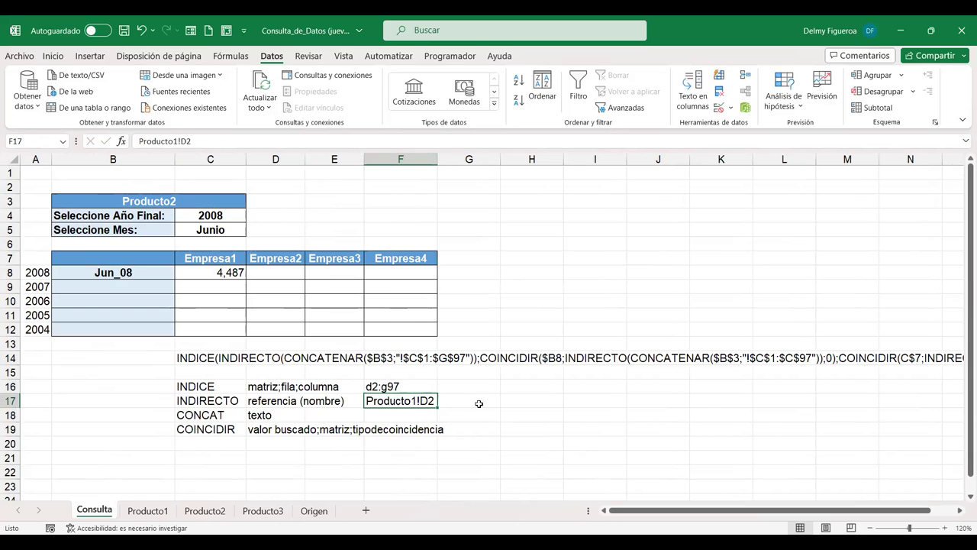
left_click(533, 411)
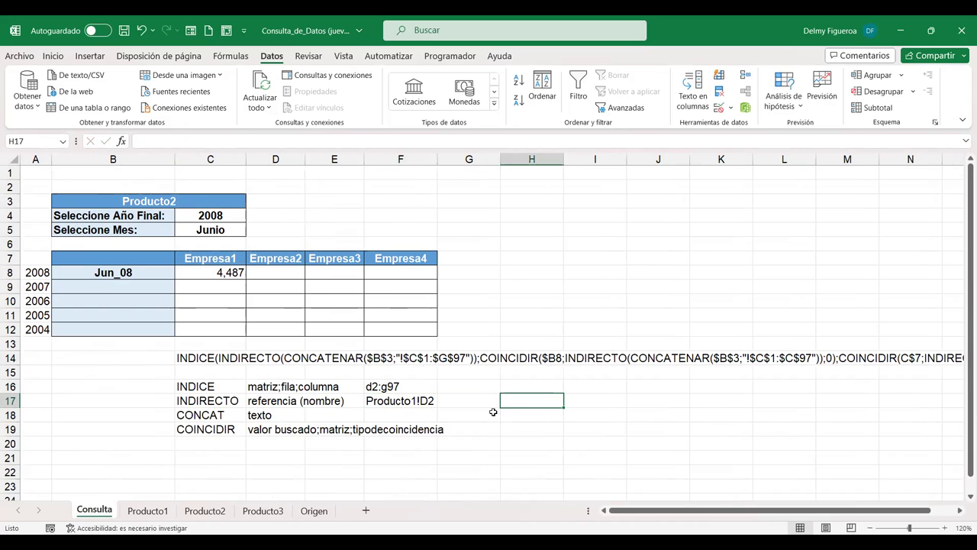
left_click(436, 157)
left_click(481, 398)
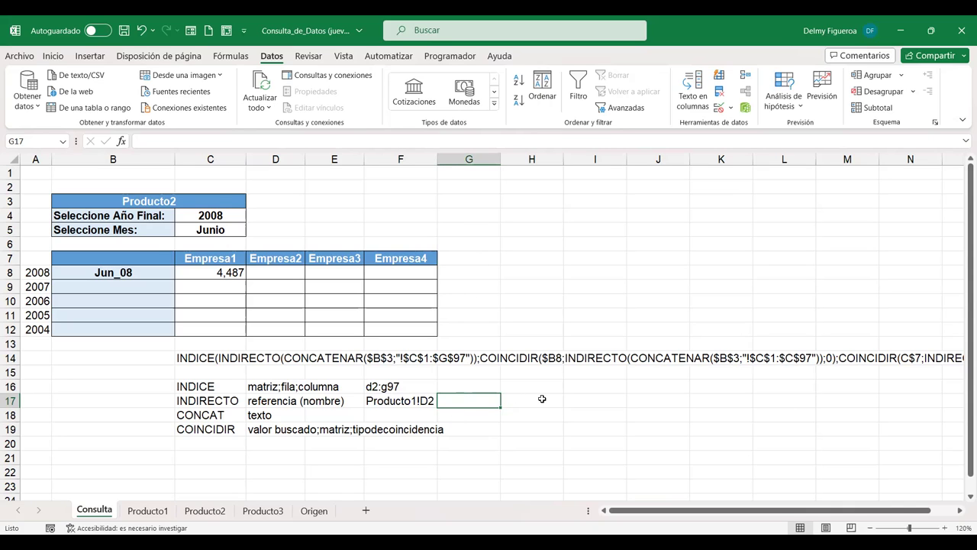
left_click(413, 400)
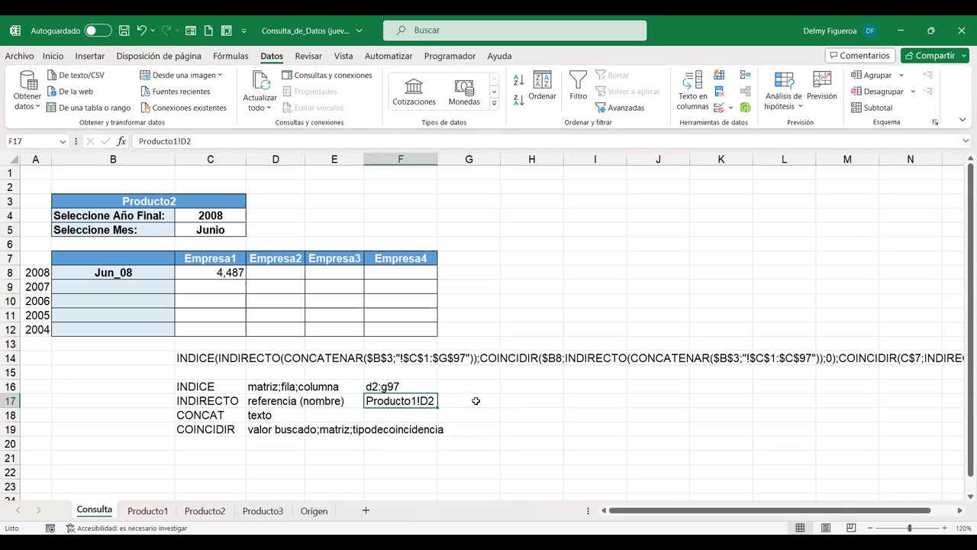
left_click(474, 405)
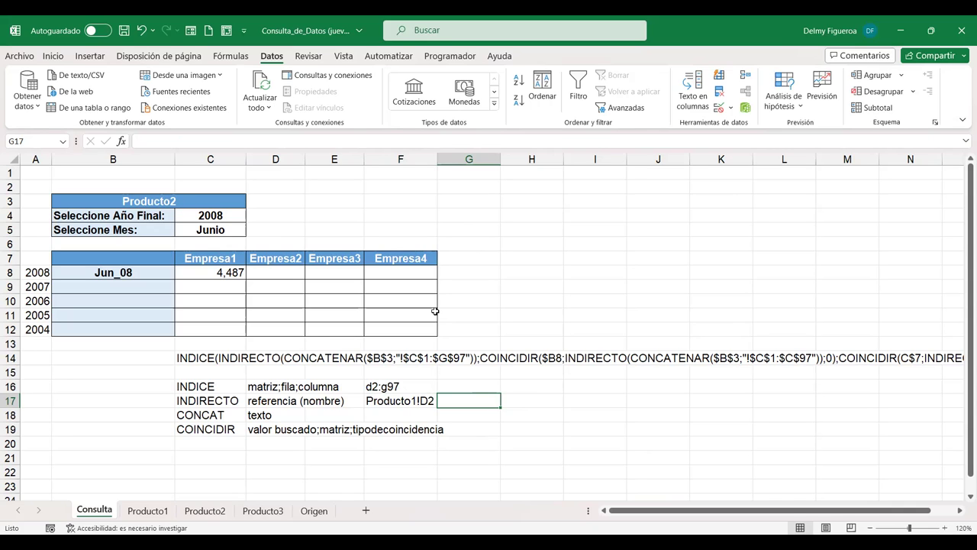
type("=")
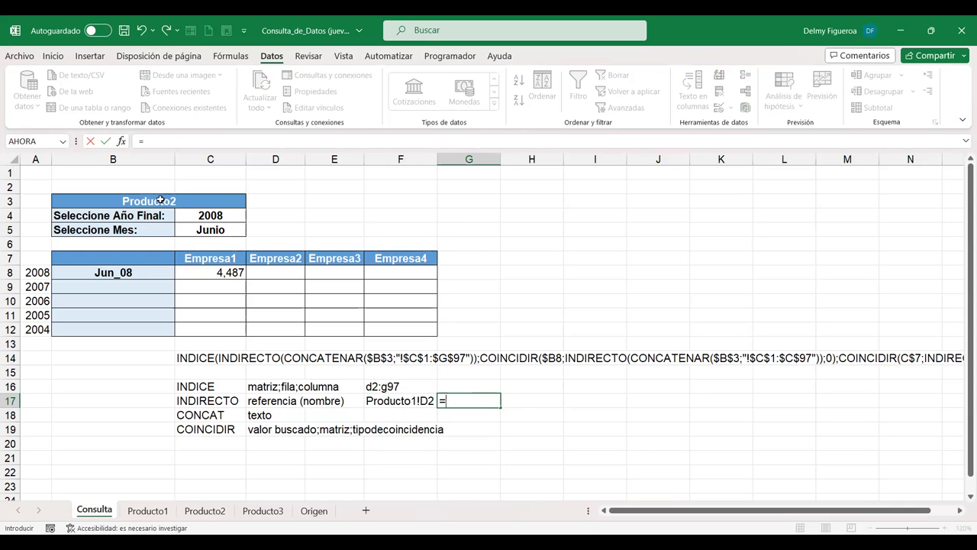
Step: Reference B3 and add !, then drop the = so G17 keeps B3! as text
left_click(161, 200)
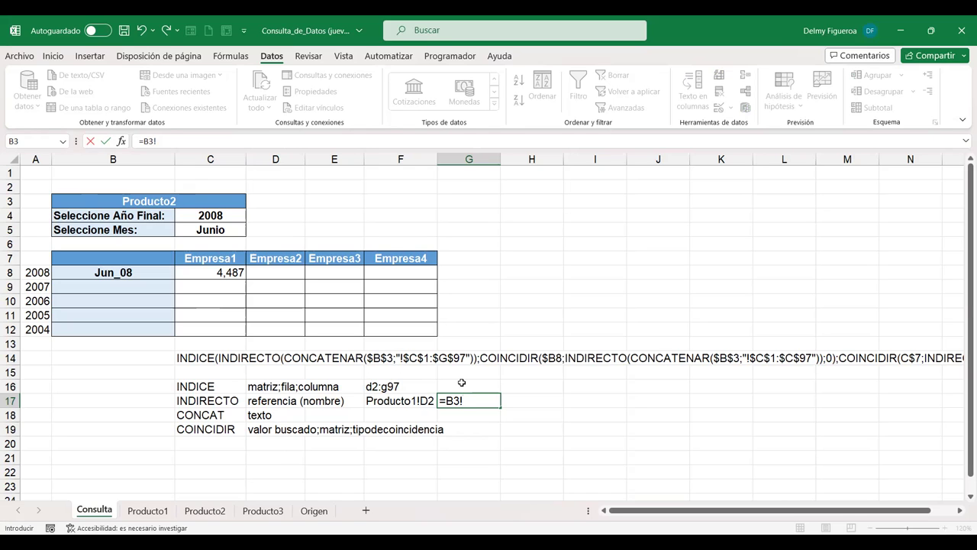
key("F2")
key("Home")
key("Delete")
key("Return")
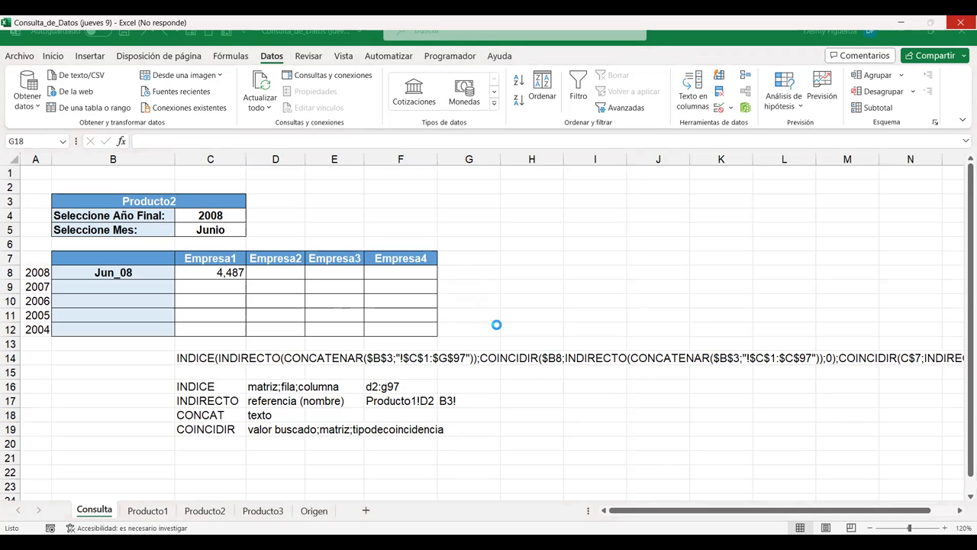
Step: Copy the CONCATENAR($B$3;"!$C$1:$G$97") fragment from C14's formula into C21
left_click(212, 357)
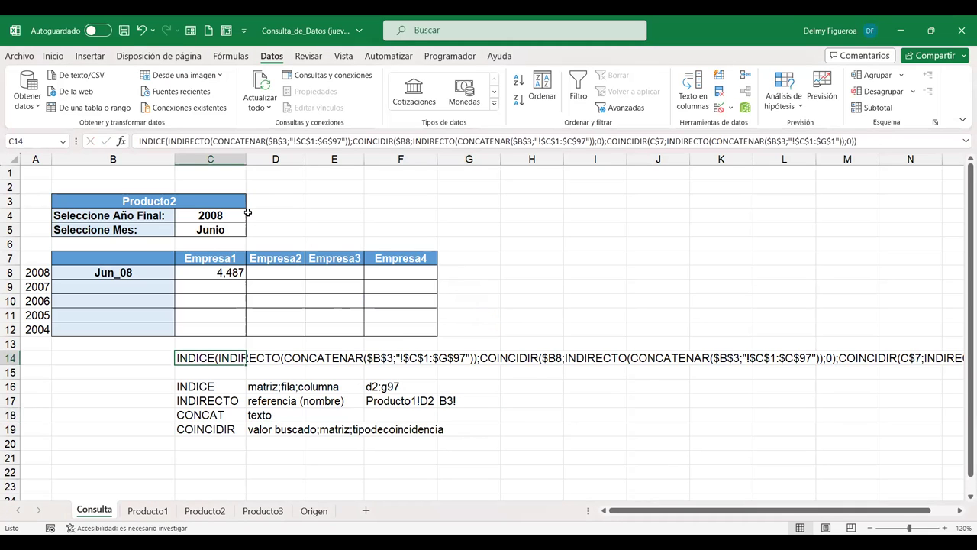
left_click_drag(214, 141, 349, 141)
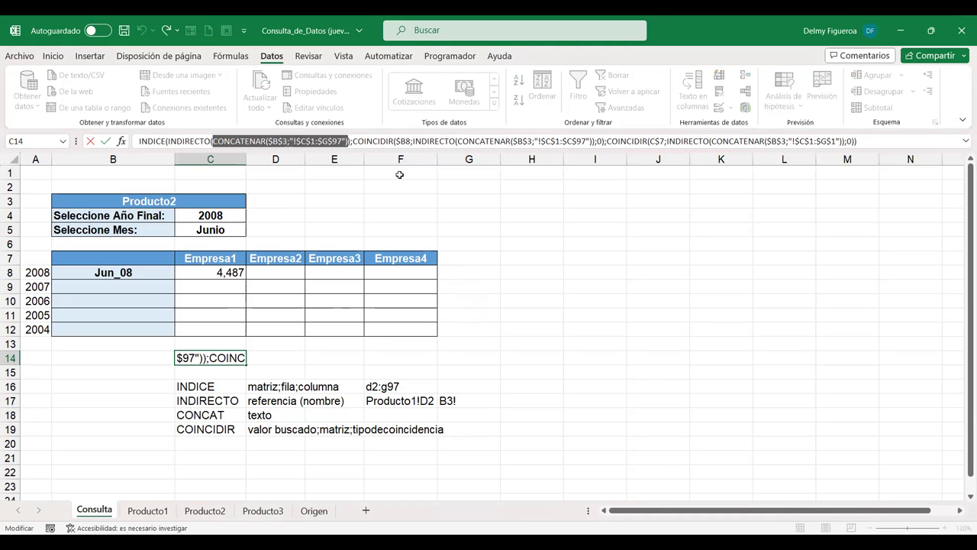
key("Return")
left_click(221, 455)
key("ctrl+v")
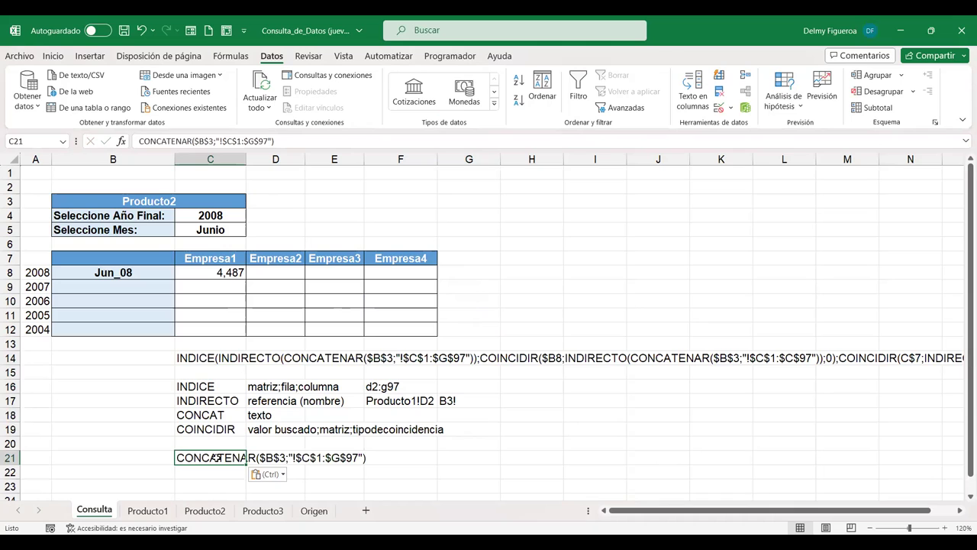
double_click(217, 456)
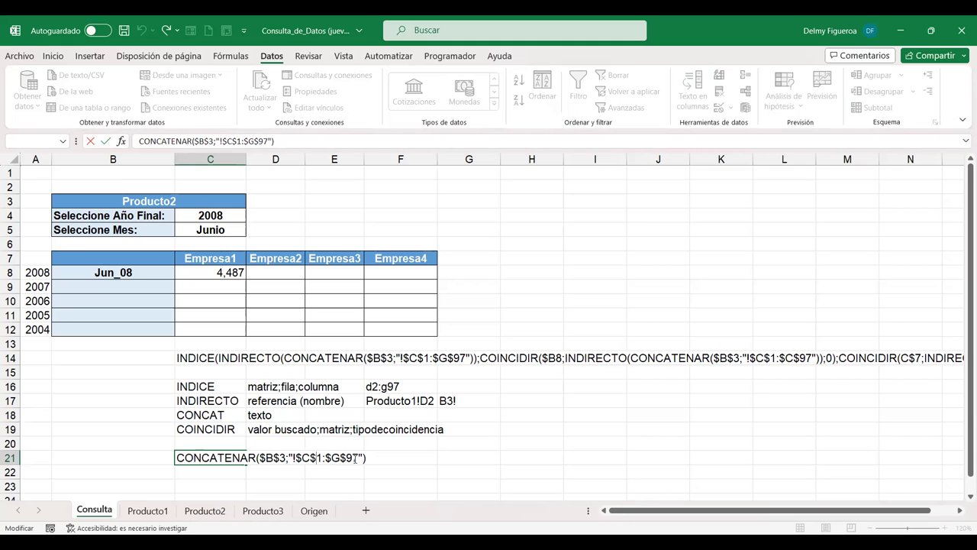
key("Escape")
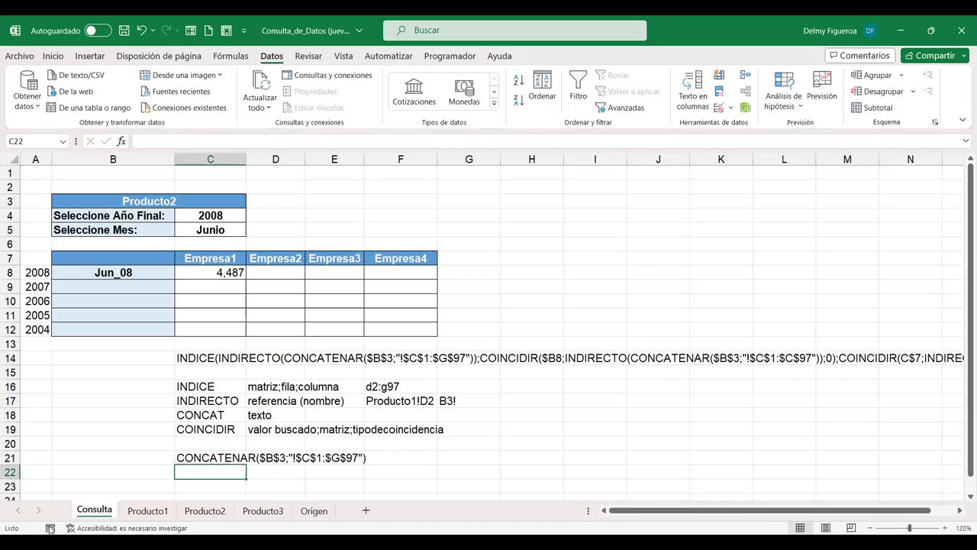
left_click(147, 510)
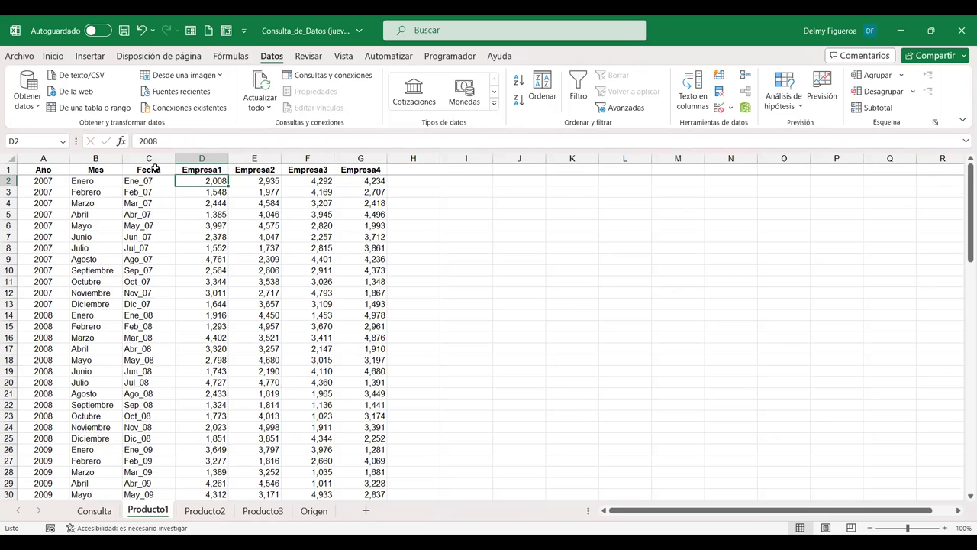
left_click(155, 170)
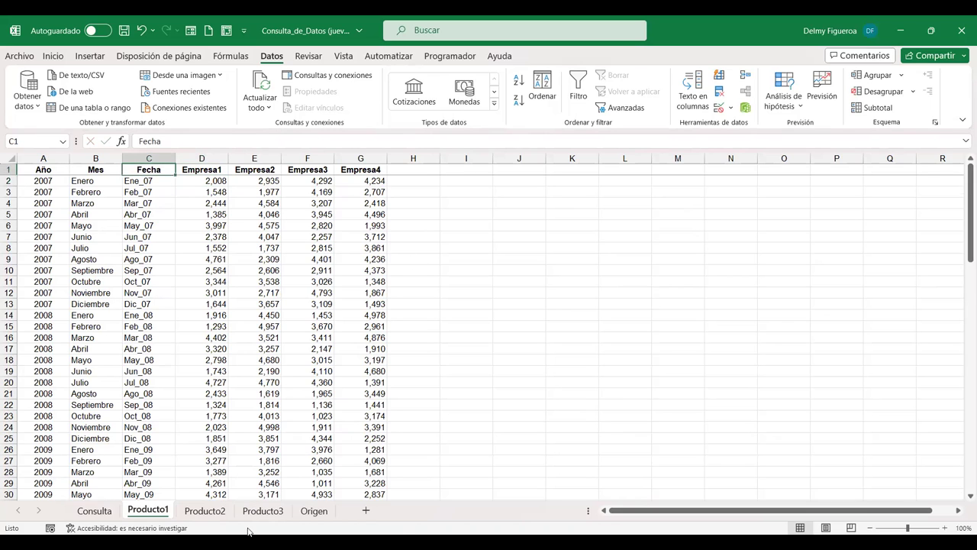
left_click(107, 512)
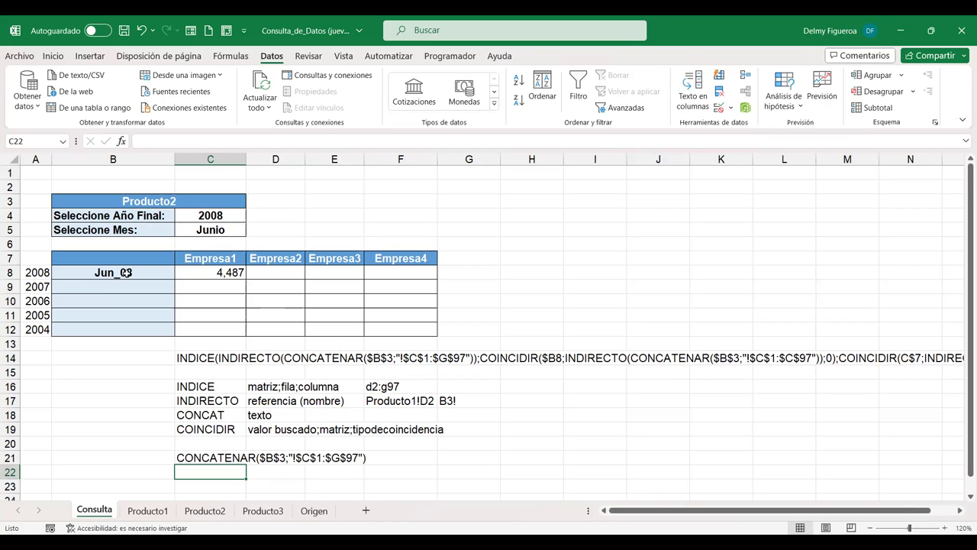
Step: Copy the month-label formula CONCATENAR(IZQUIERDA($C$5;3);"_";DERECHA($A8;2)) from B8
left_click(156, 275)
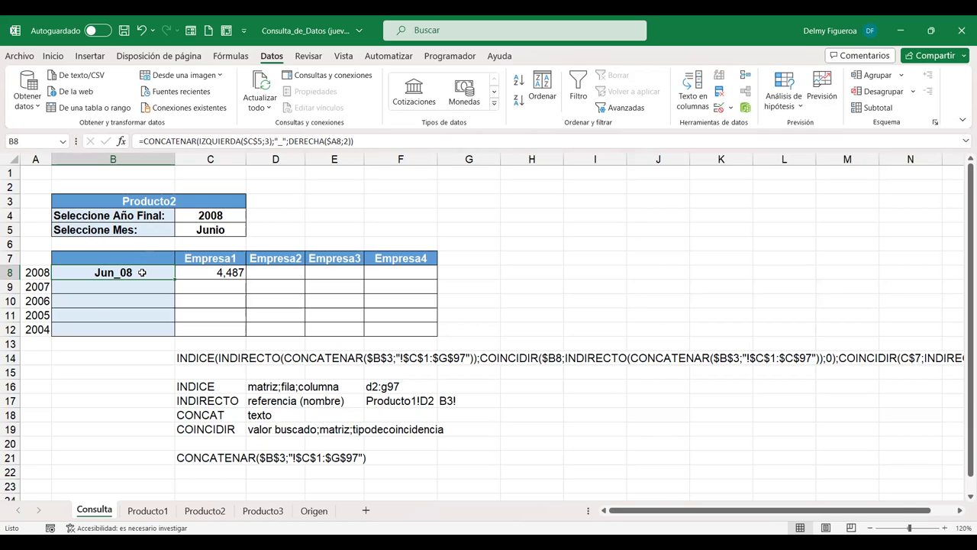
double_click(142, 273)
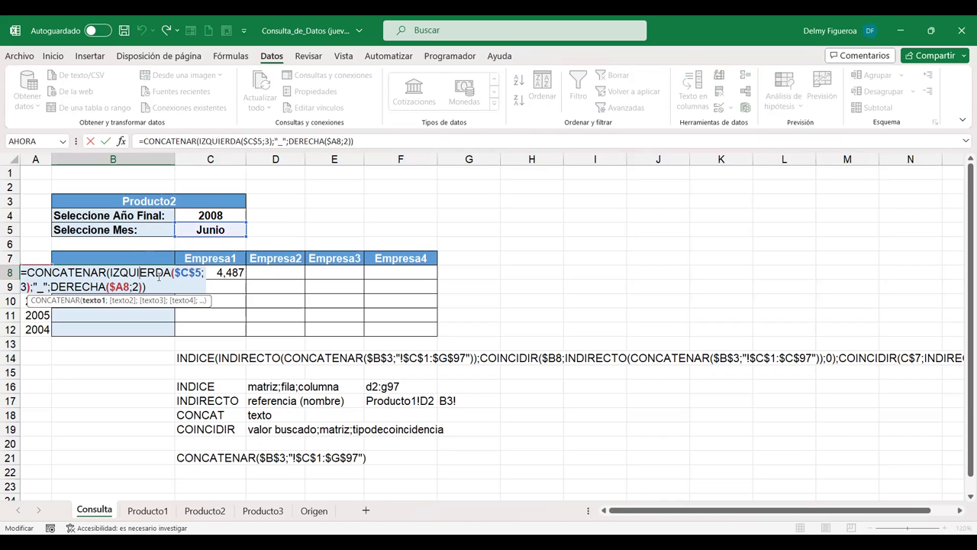
left_click_drag(167, 288, 6, 259)
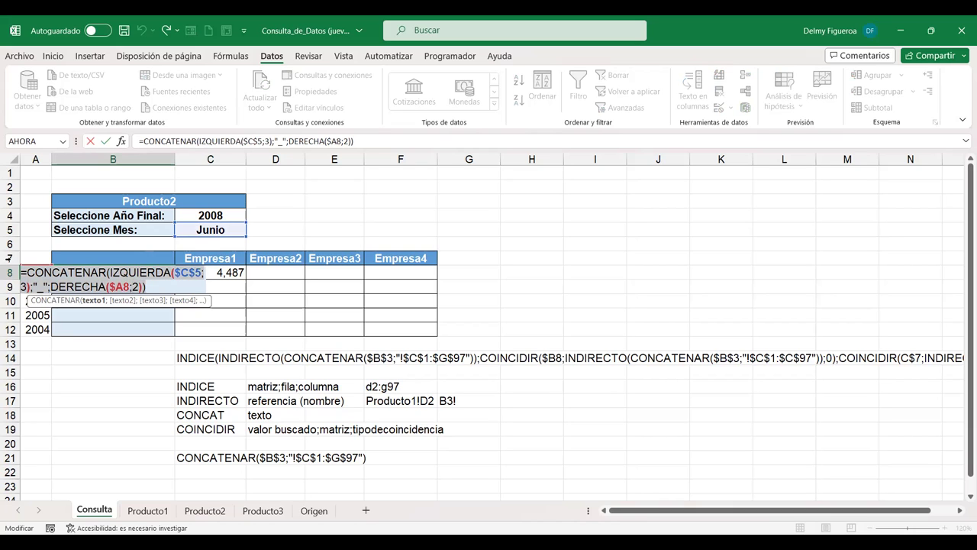
key("Return")
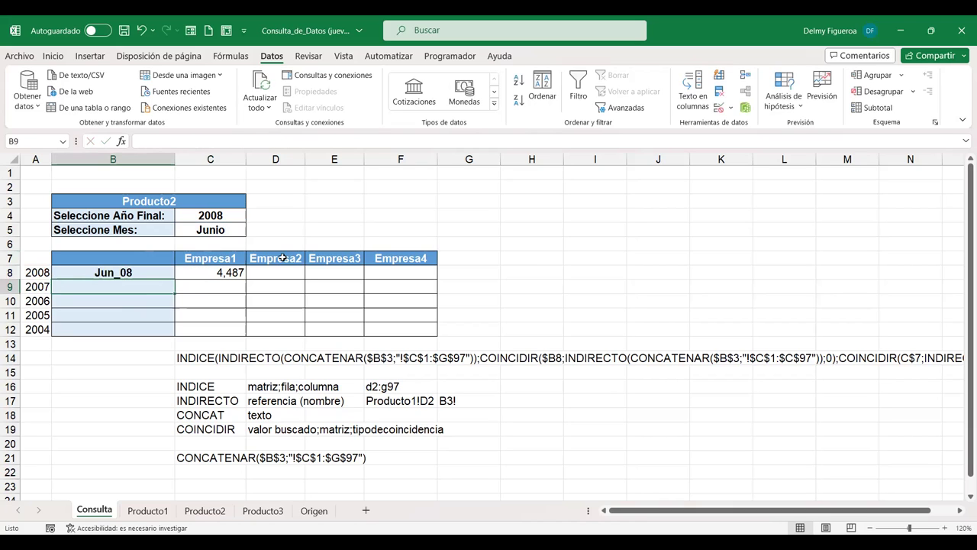
Step: Paste B8's formula into H7 and remove the leading = to keep it as text
left_click(524, 258)
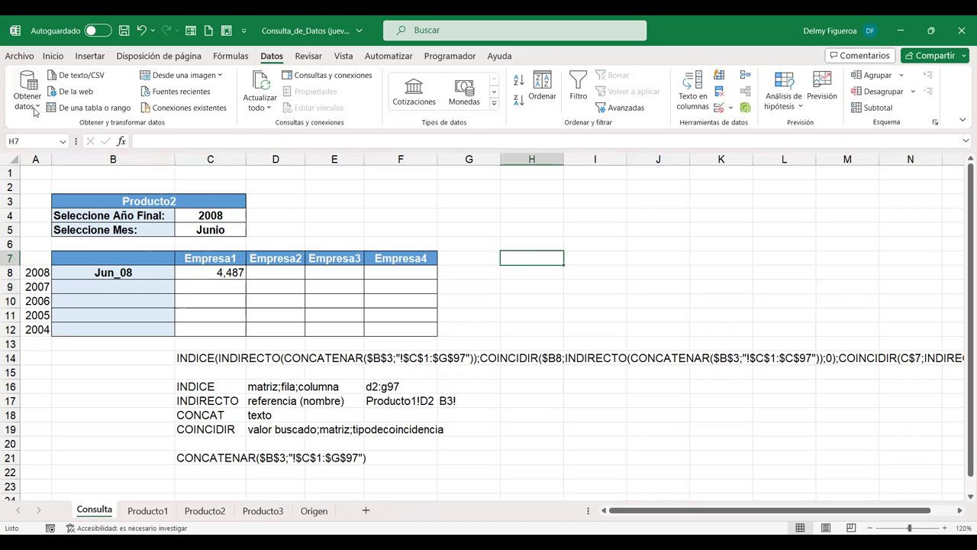
left_click(54, 55)
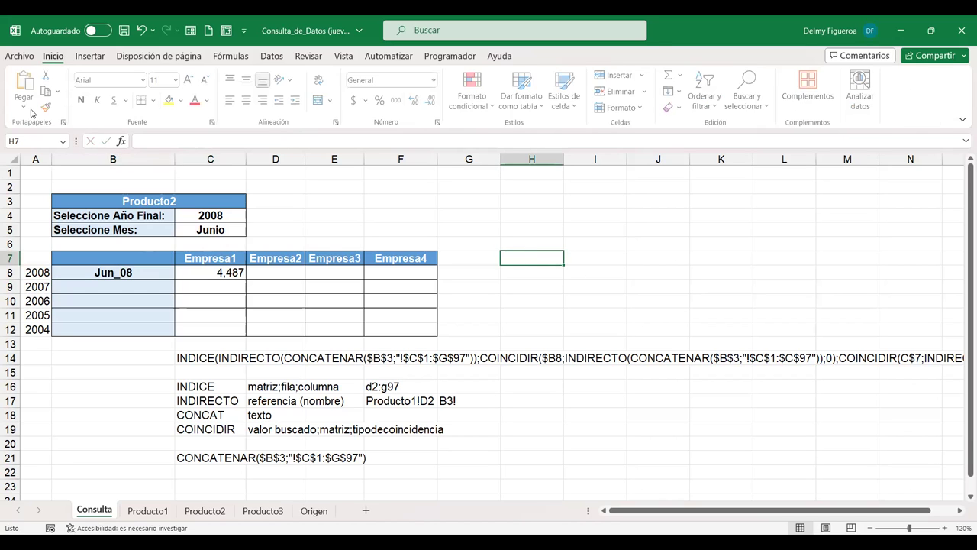
left_click(26, 107)
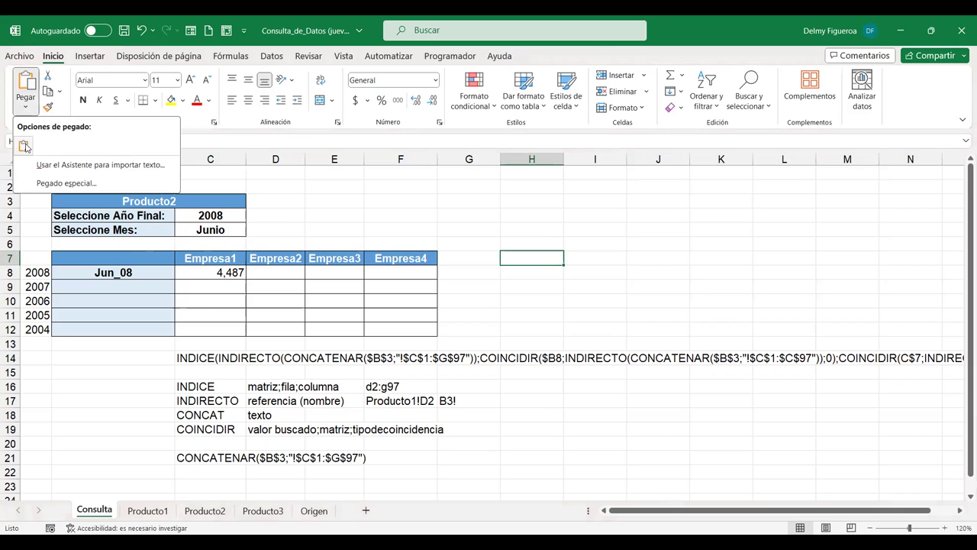
key("ctrl+v")
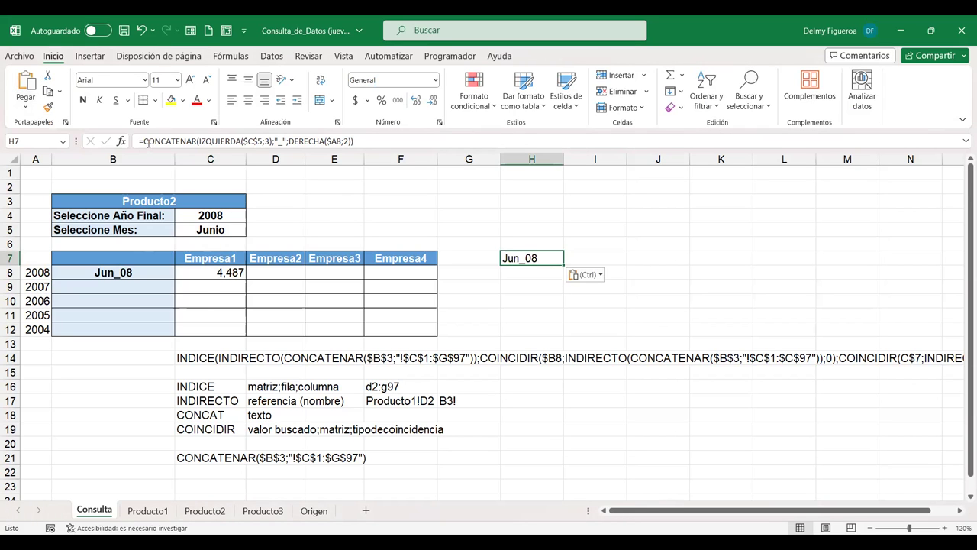
left_click(144, 140)
key("BackSpace")
key("Return")
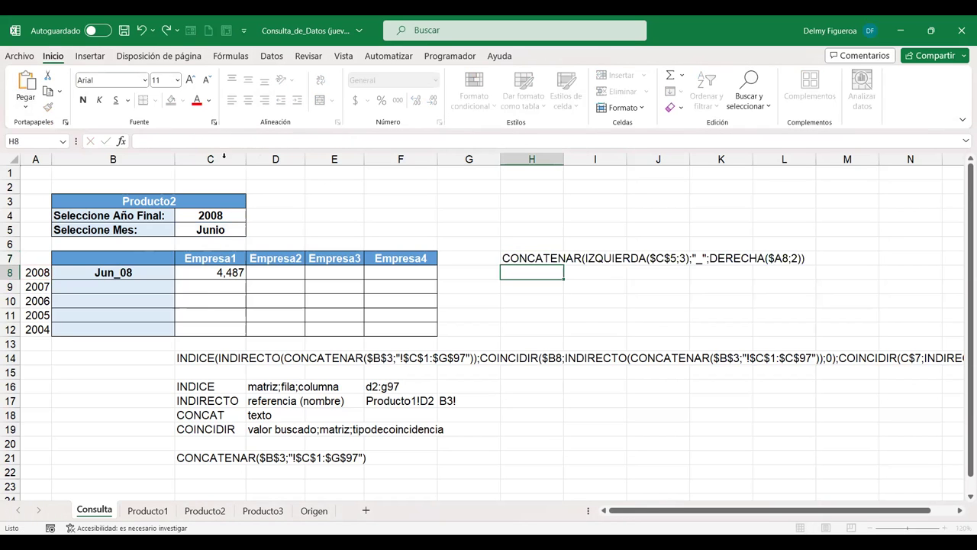
left_click(535, 258)
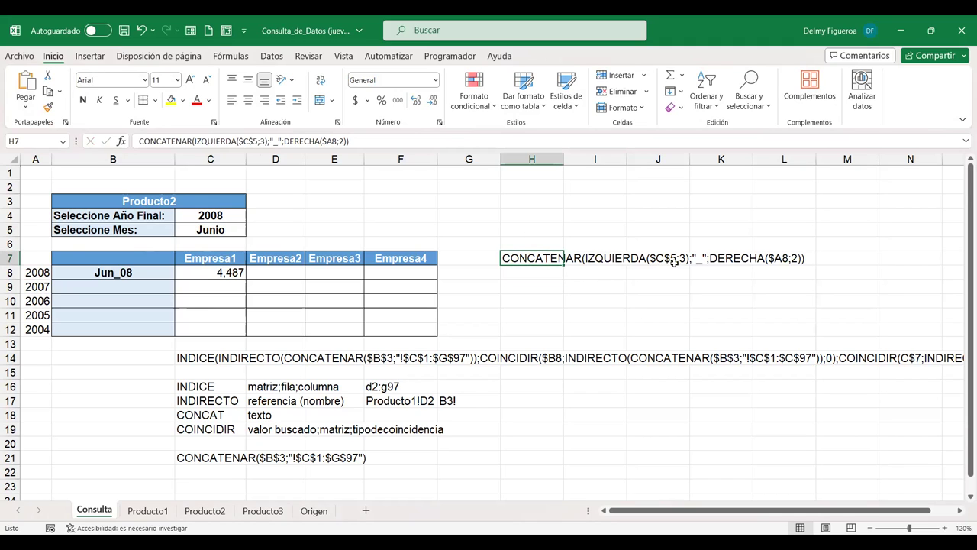
left_click(216, 229)
Step: Enter =+IZQUIERDA(C5;3) in E5 to get Jun from Junio
left_click(345, 227)
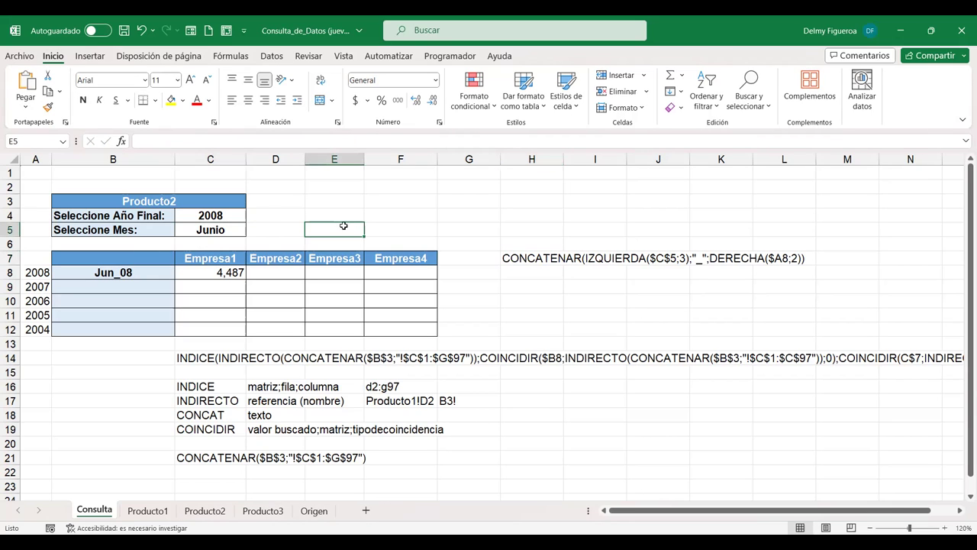
type("+")
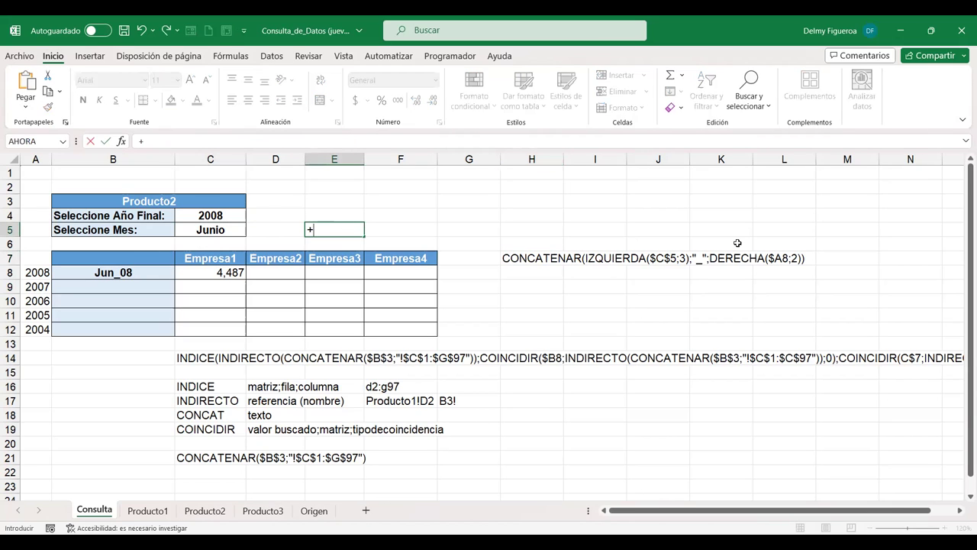
type("iz")
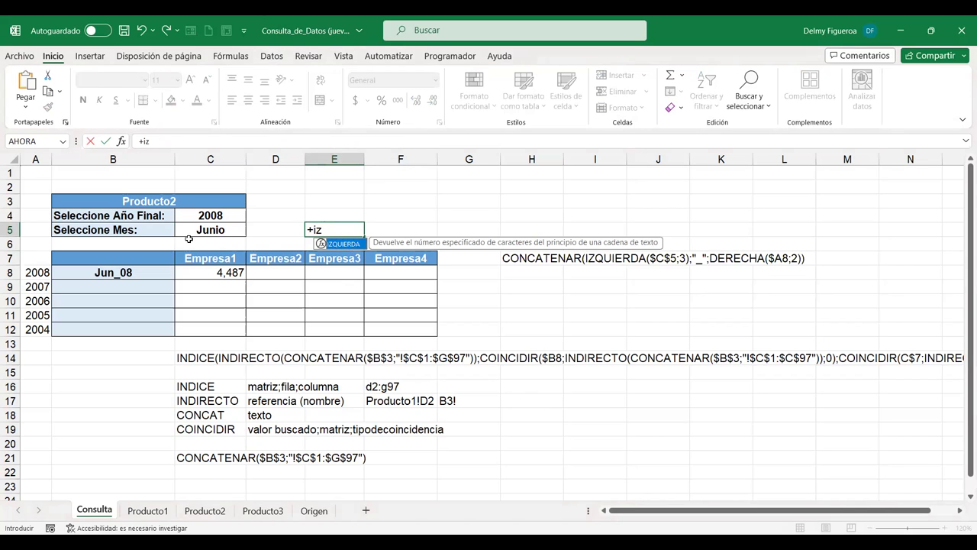
double_click(354, 245)
left_click(219, 229)
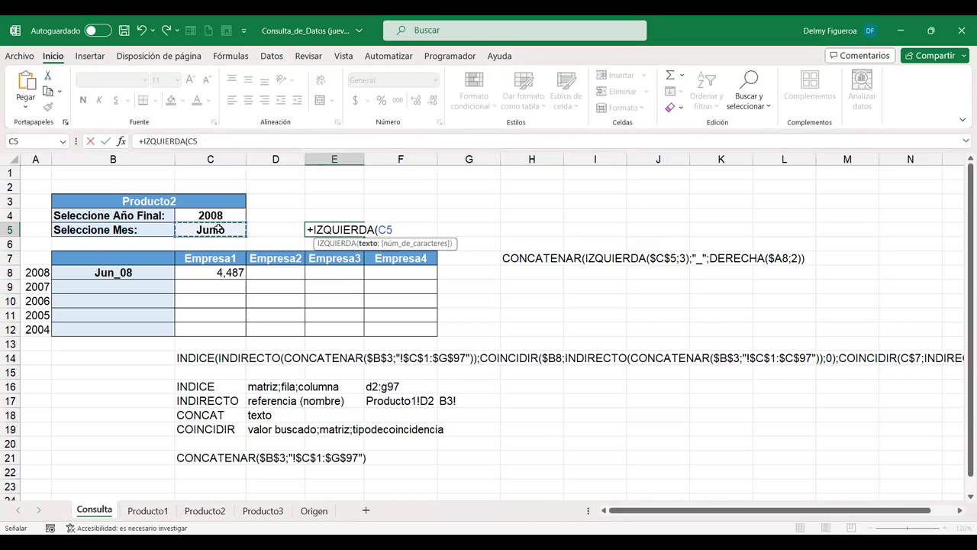
type(";")
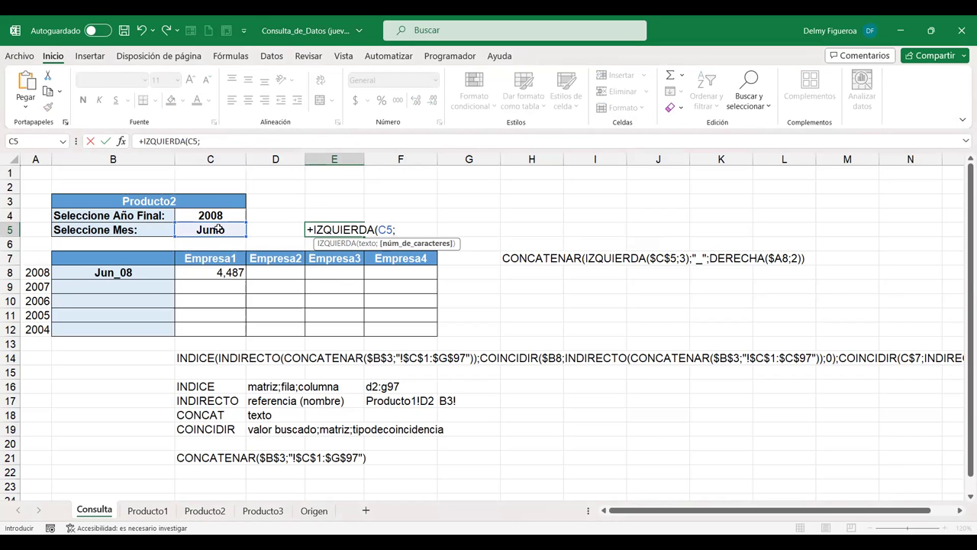
type("3")
key("Return")
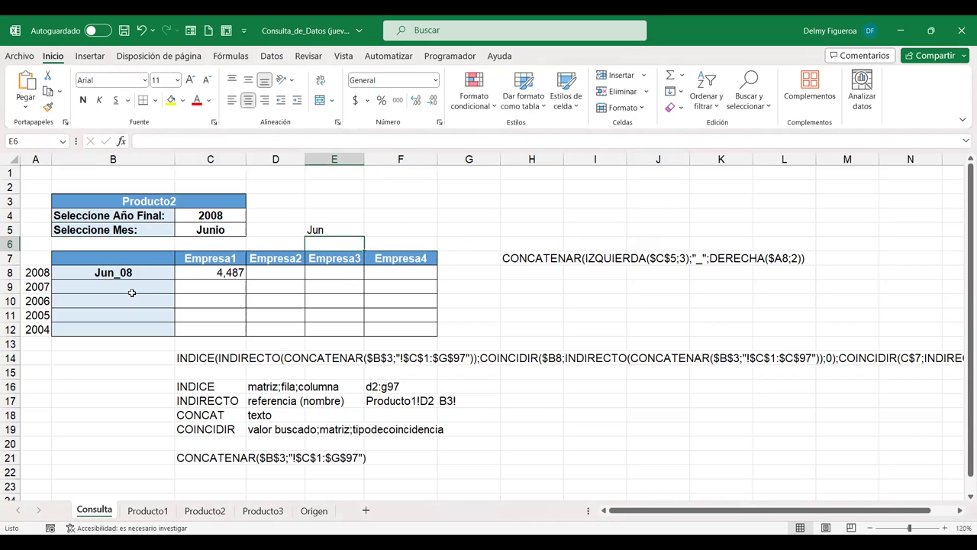
key("Up")
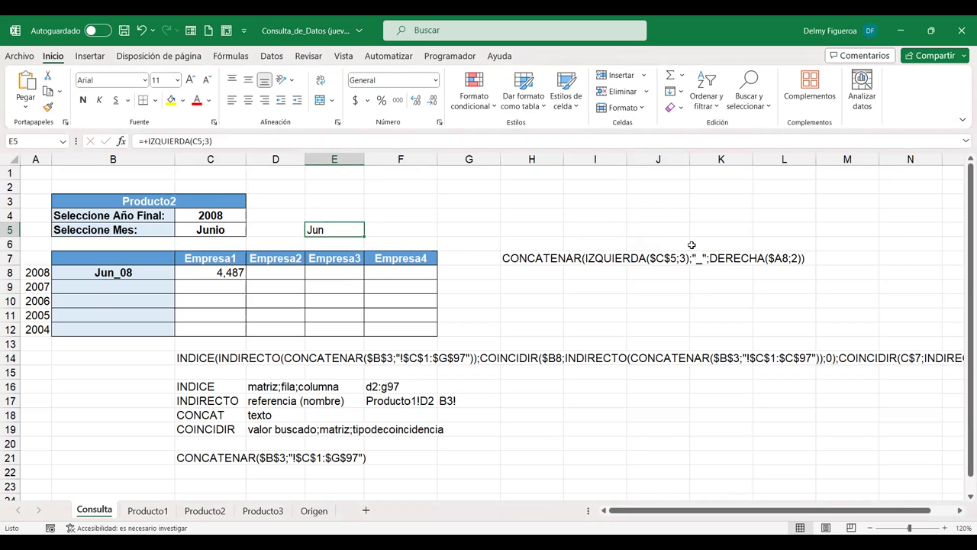
left_click(334, 214)
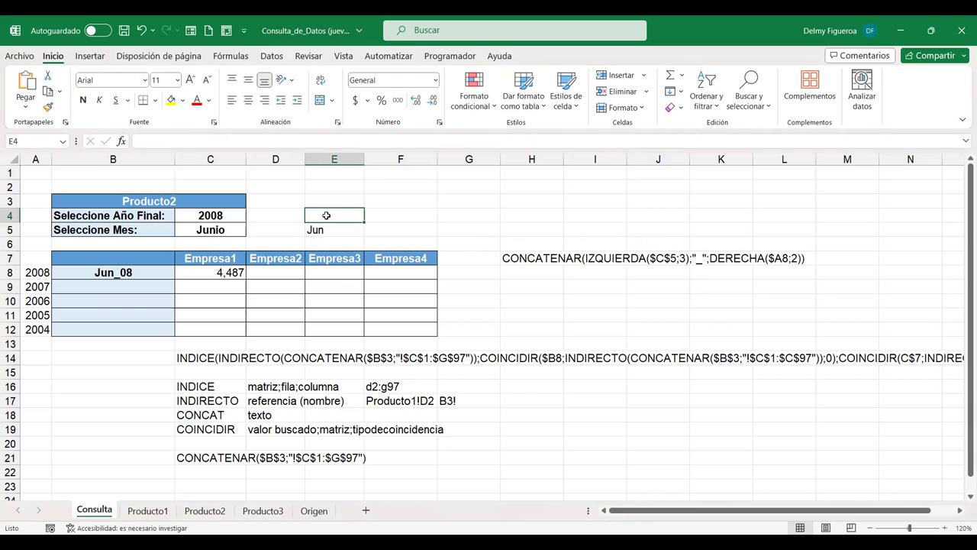
Step: Enter +DERECHA(C4;2) in E4 so it shows the year digits 08
type("+d")
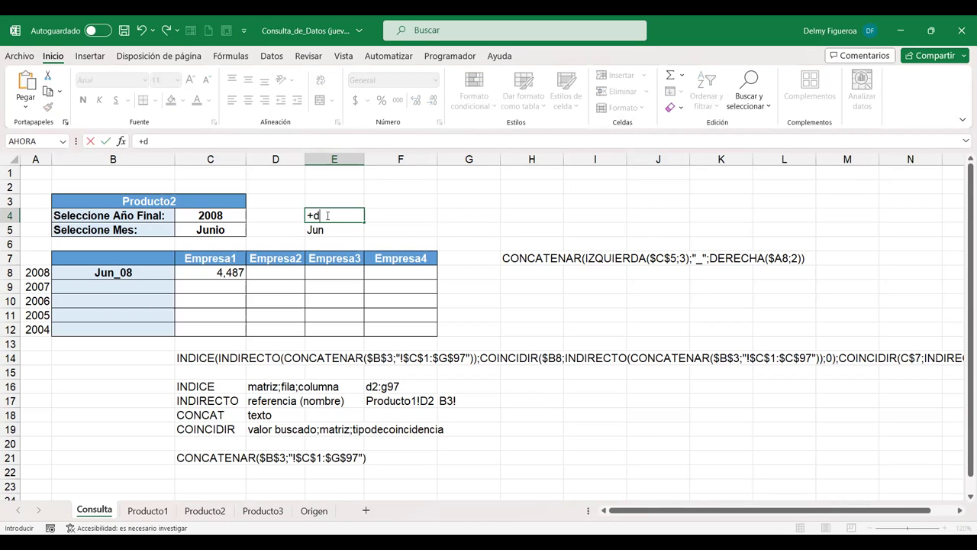
type("ere")
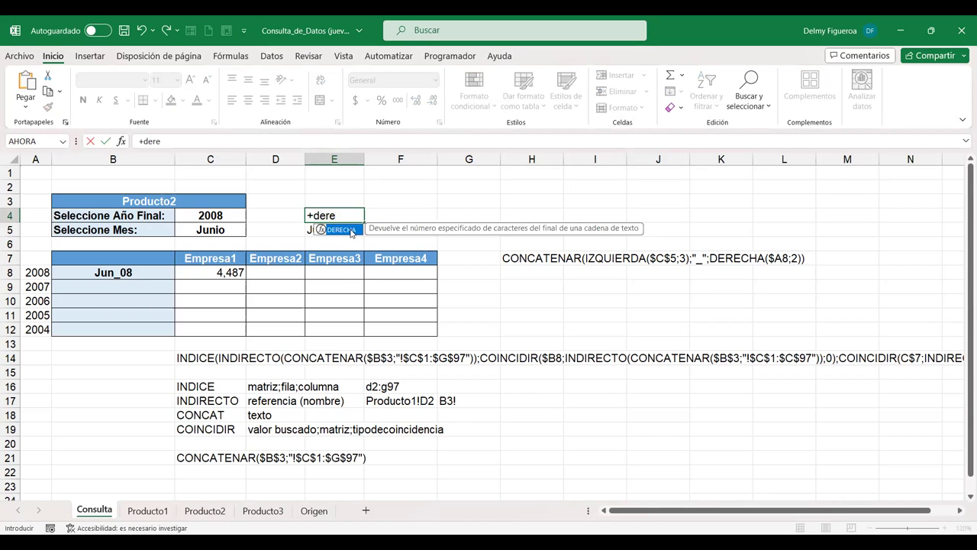
double_click(341, 229)
left_click(208, 215)
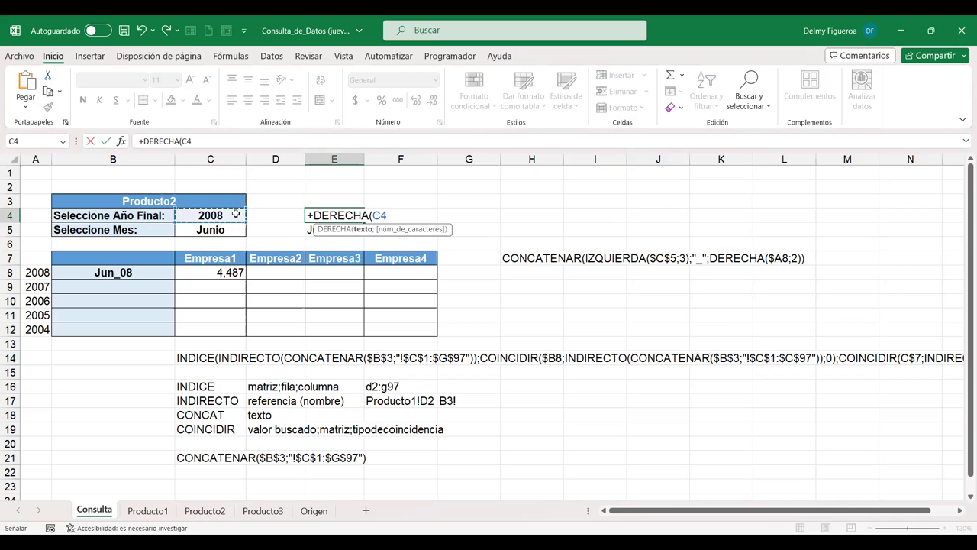
type(";2")
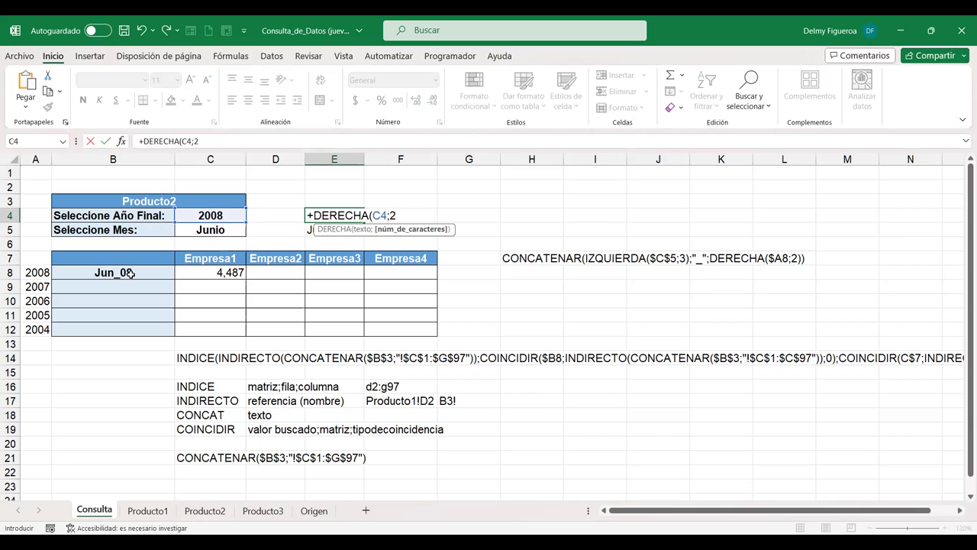
key("Return")
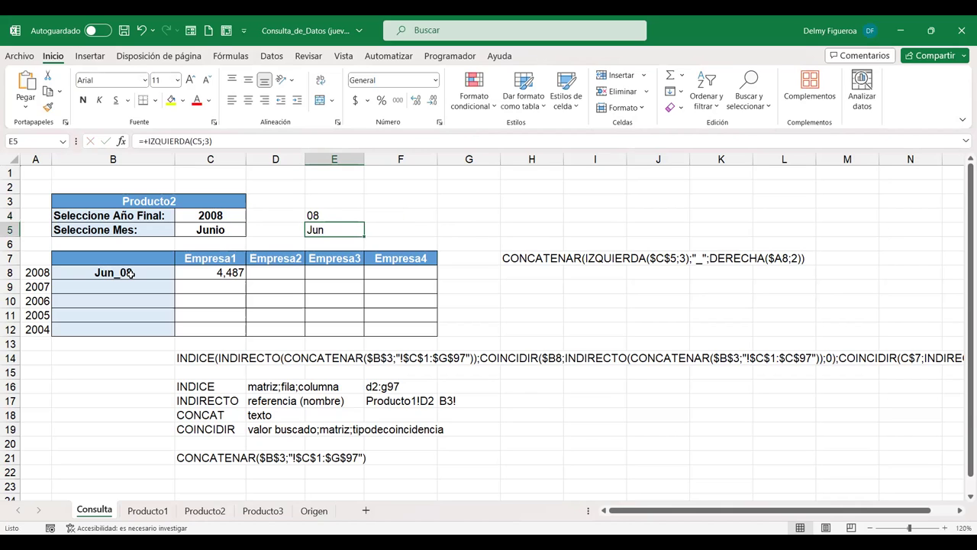
key("Up")
Step: Build +CONCAT(E5;"_";E4) in G4 to join month and year into Jun_08
key("Right")
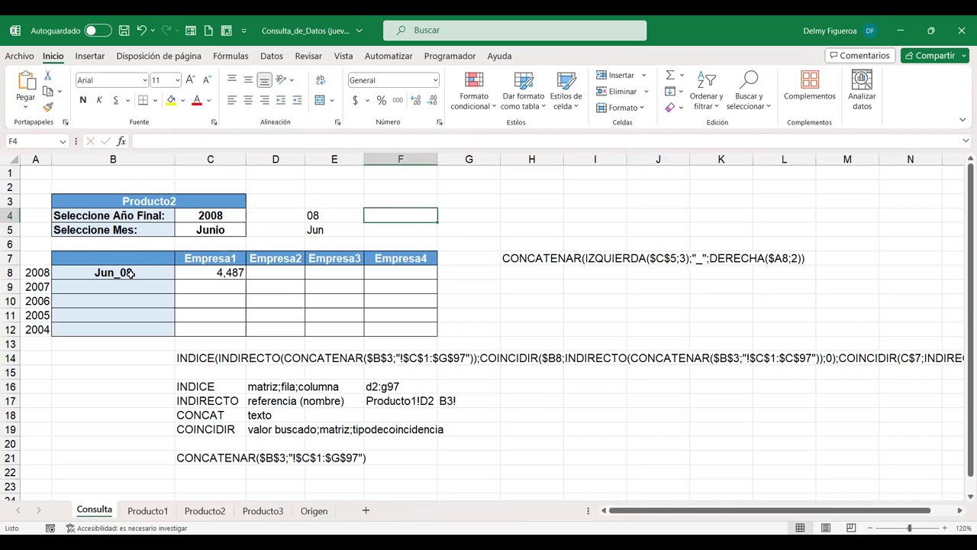
key("Right")
type("+")
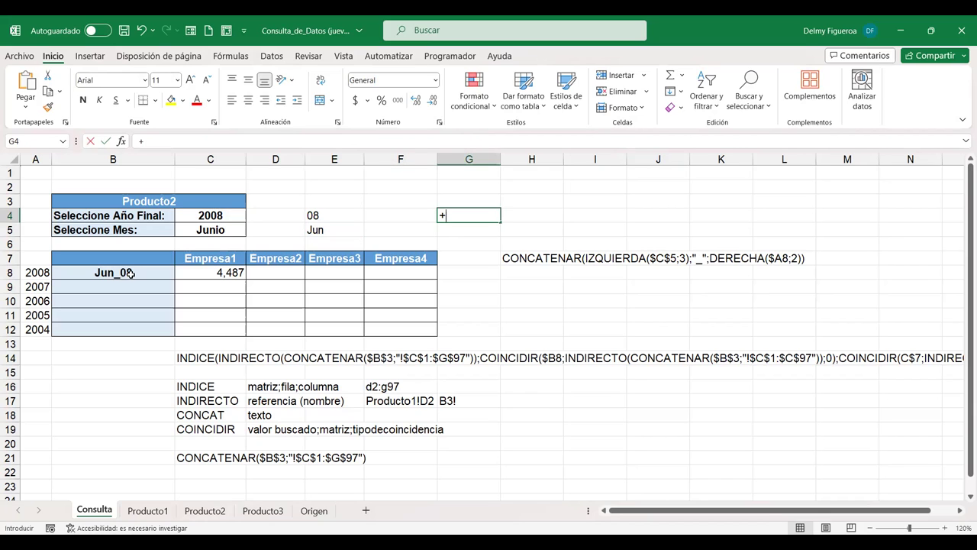
type("conca")
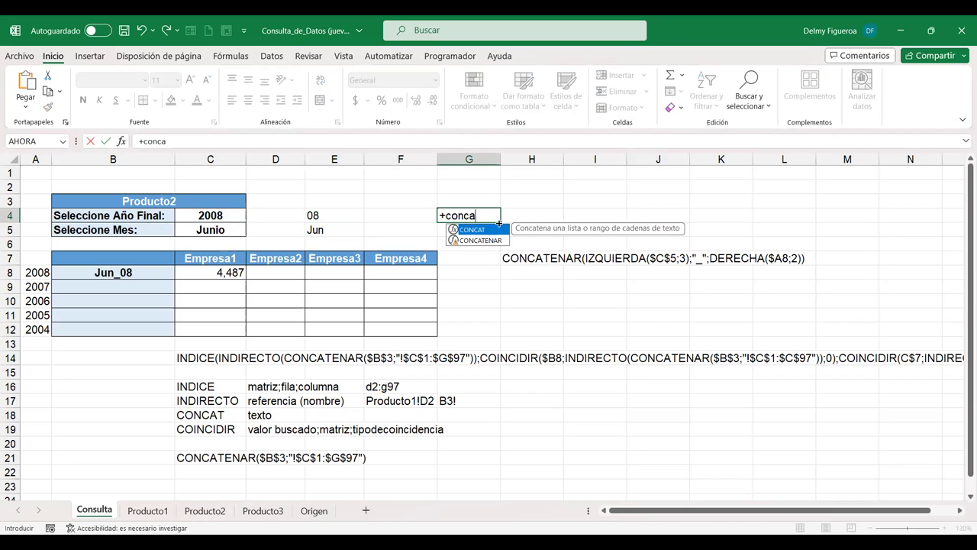
double_click(480, 231)
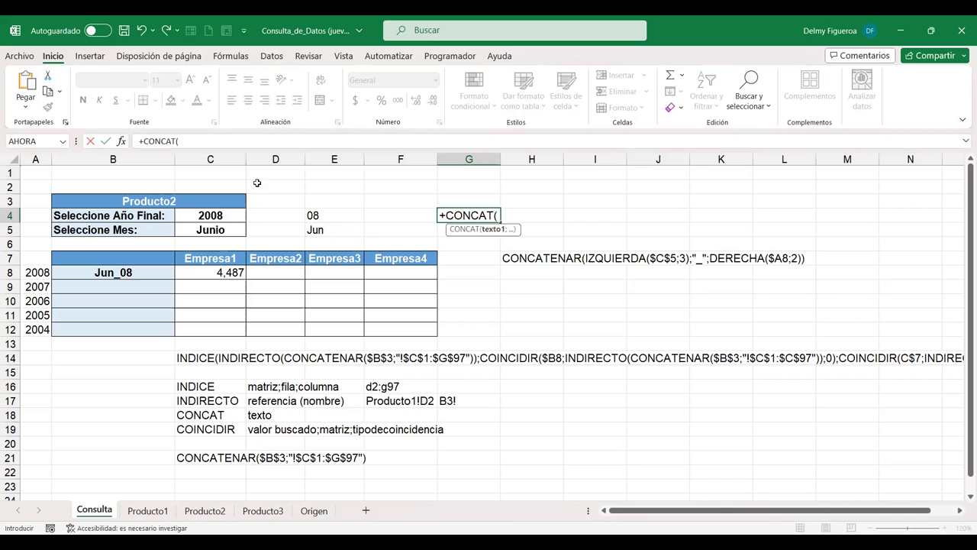
left_click(325, 229)
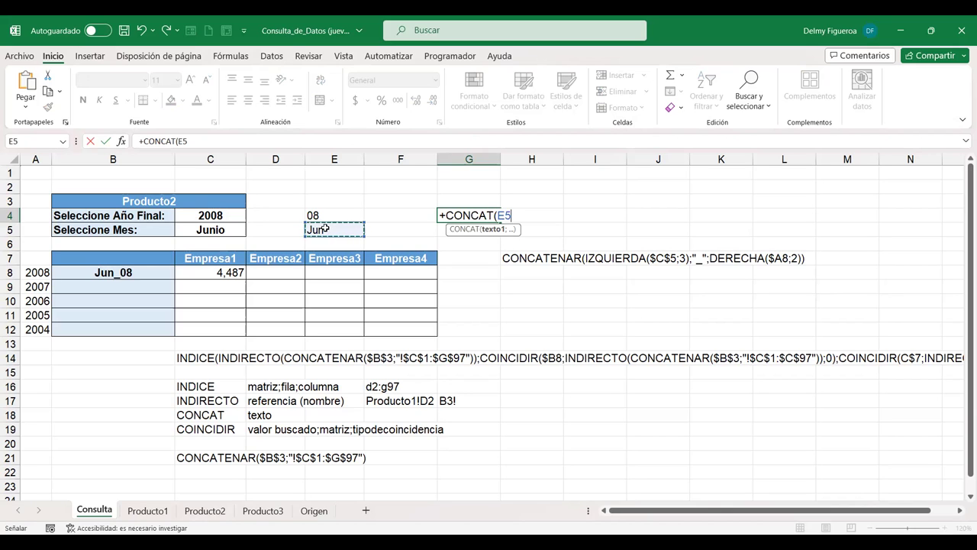
type(";\"_")
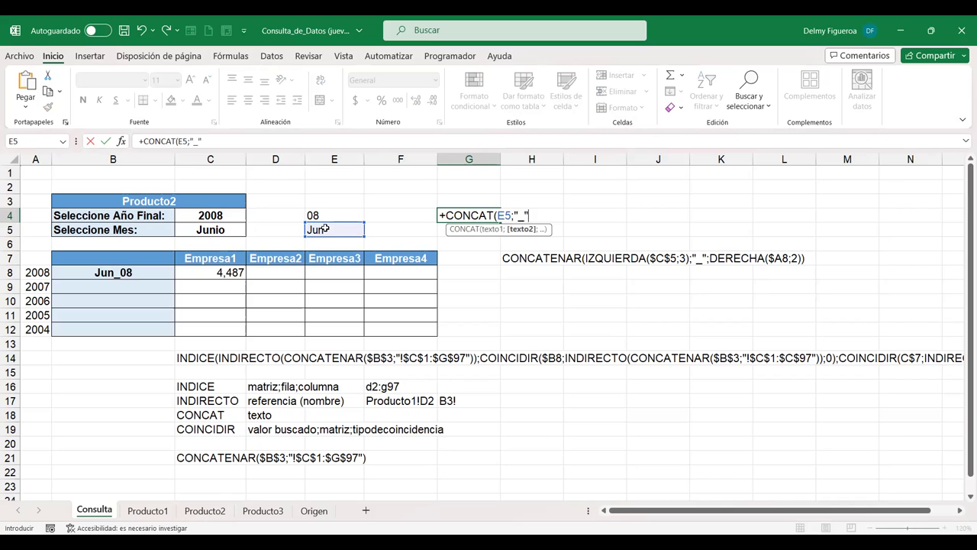
type(";")
left_click(336, 215)
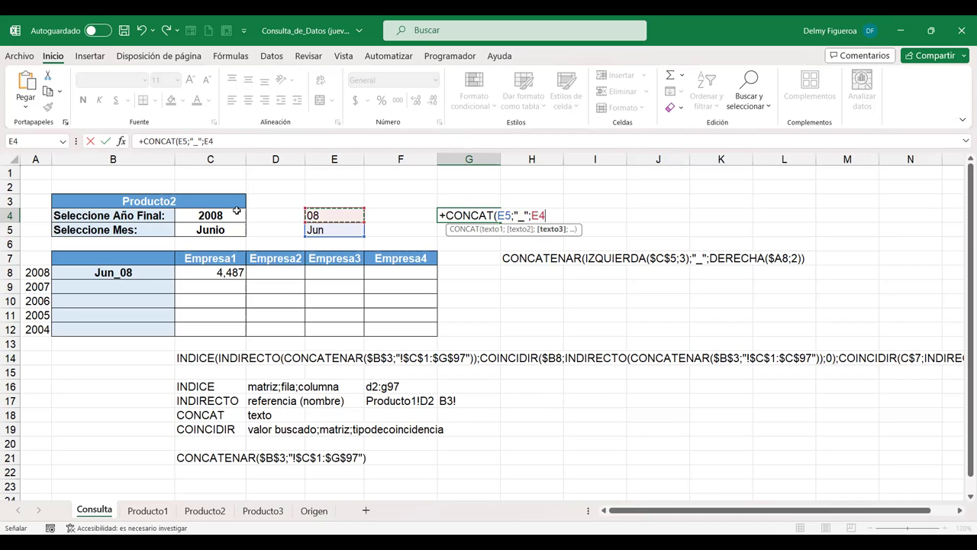
key("Return")
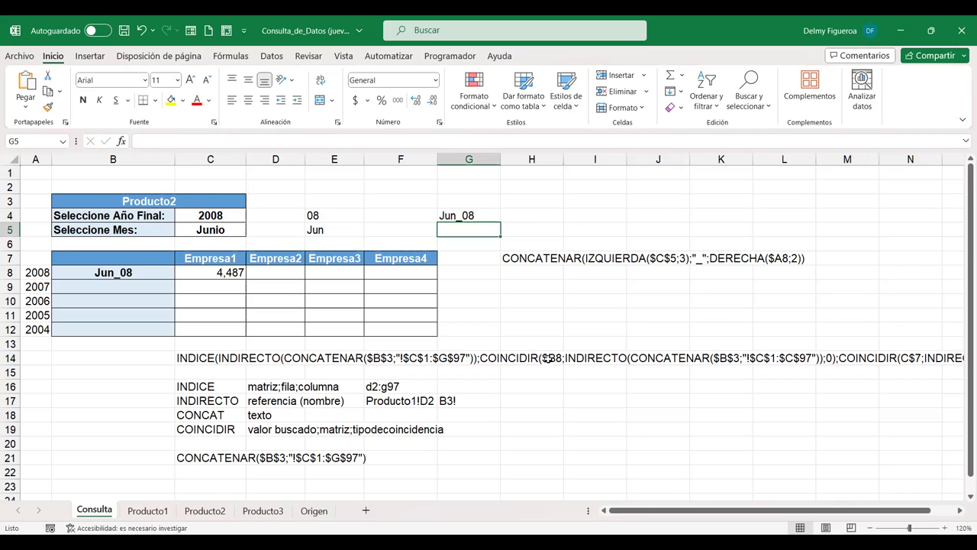
left_click(147, 276)
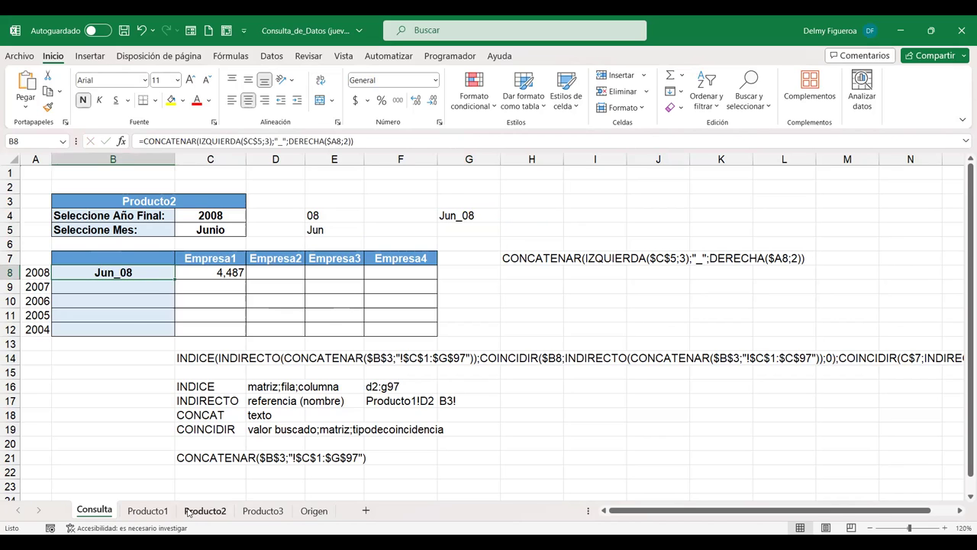
left_click(153, 510)
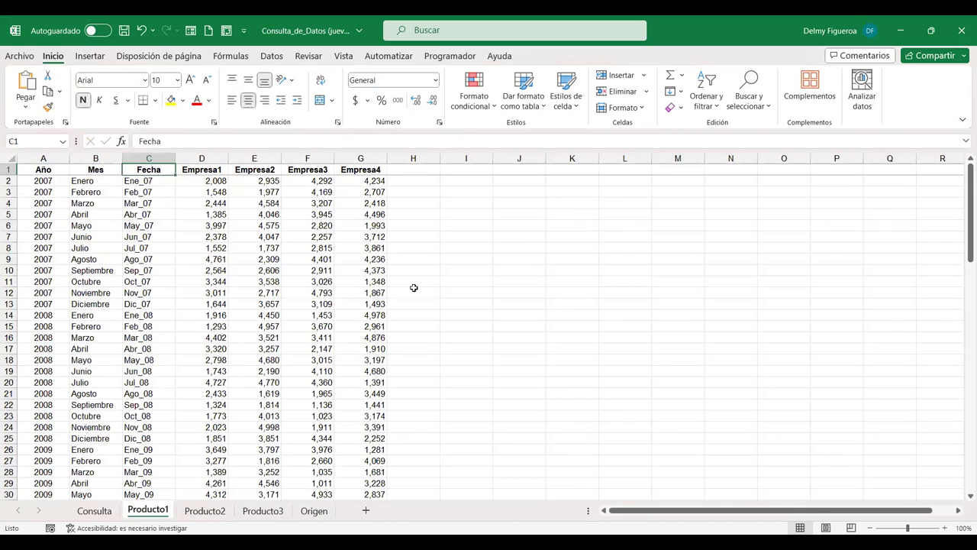
left_click(153, 181)
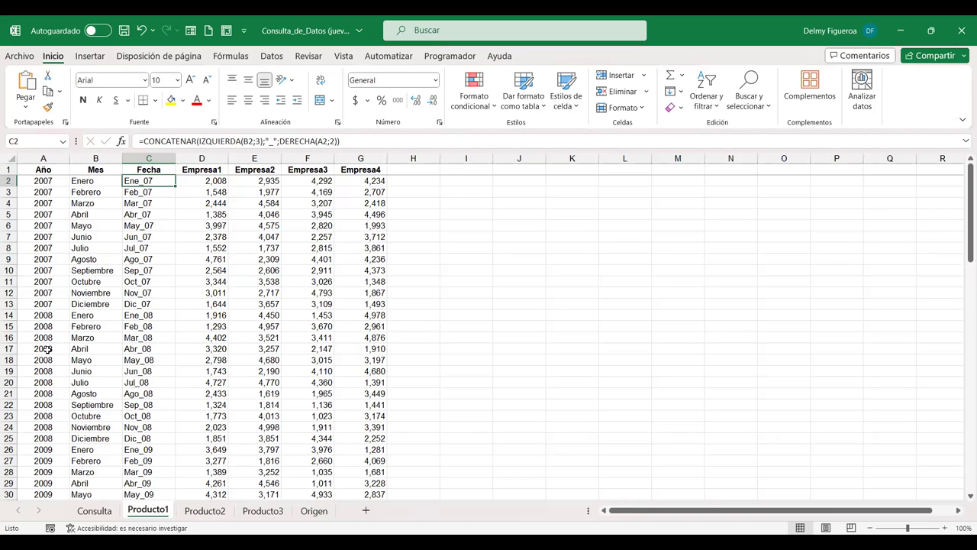
left_click(98, 513)
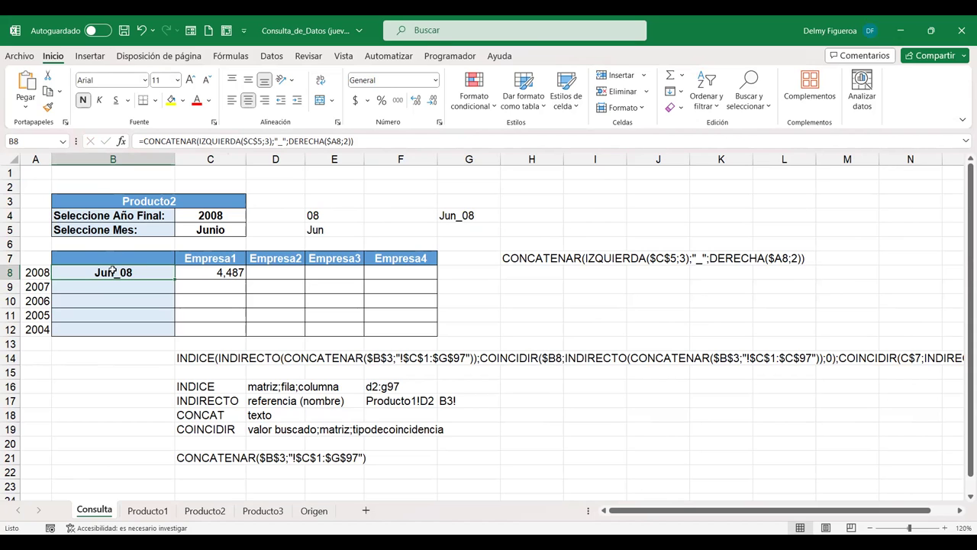
left_click(148, 510)
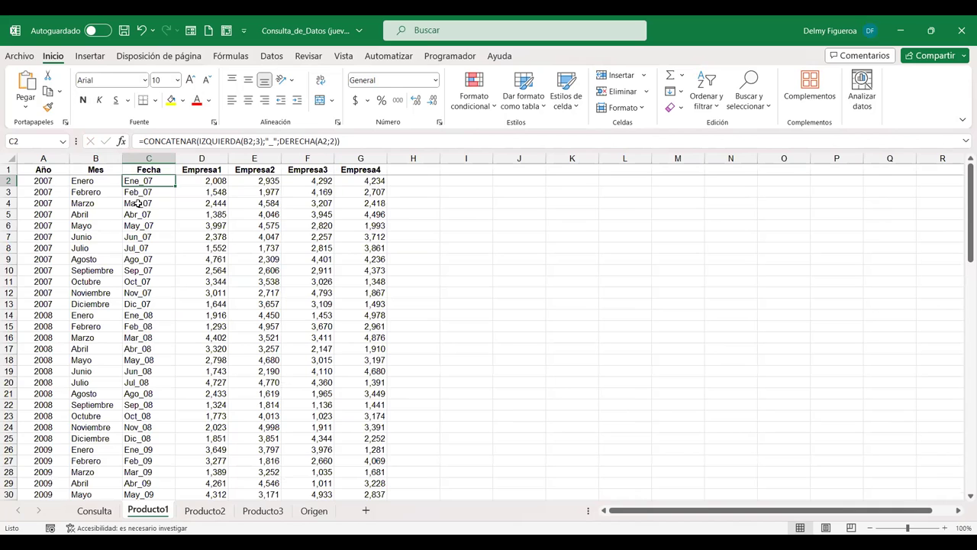
left_click(150, 153)
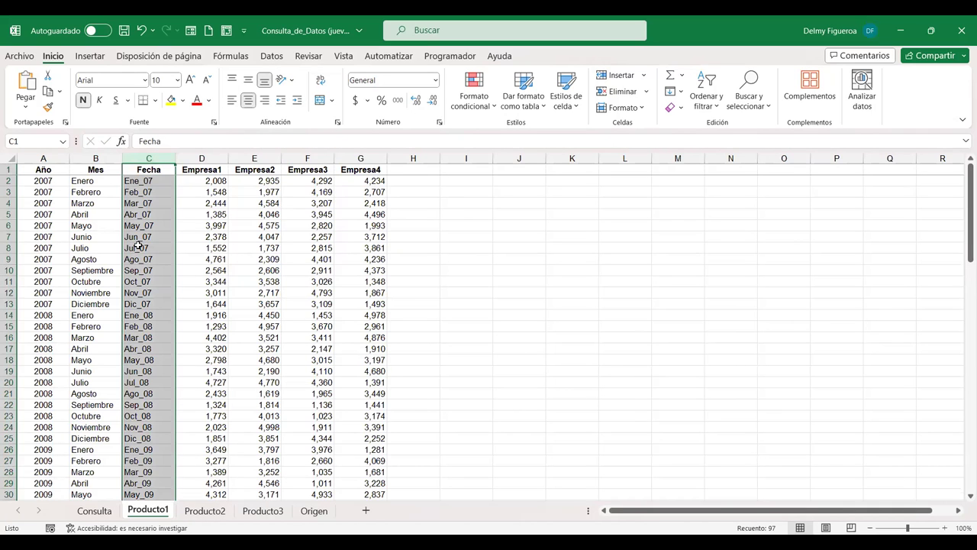
left_click(94, 510)
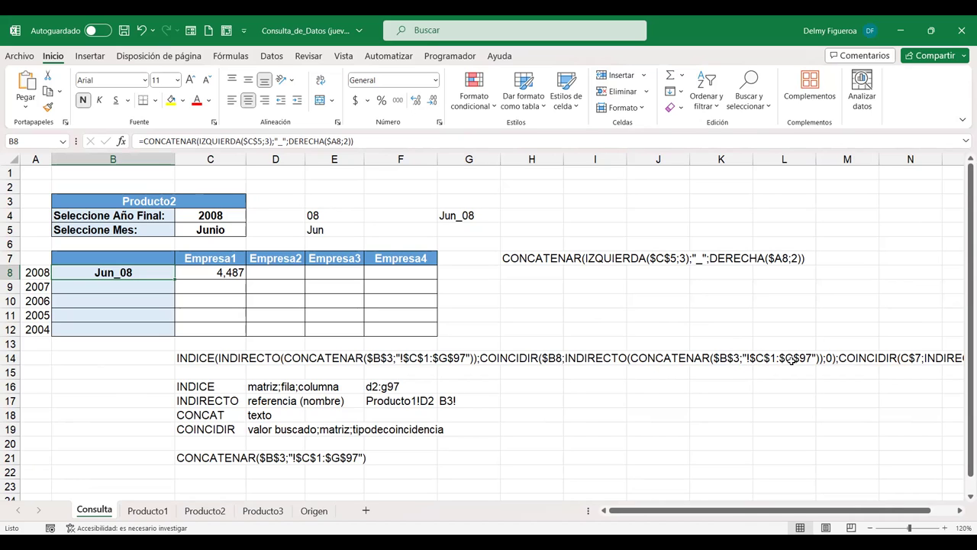
Step: Colour the word INDICE red in C14's formula text
left_click_drag(702, 515, 756, 516)
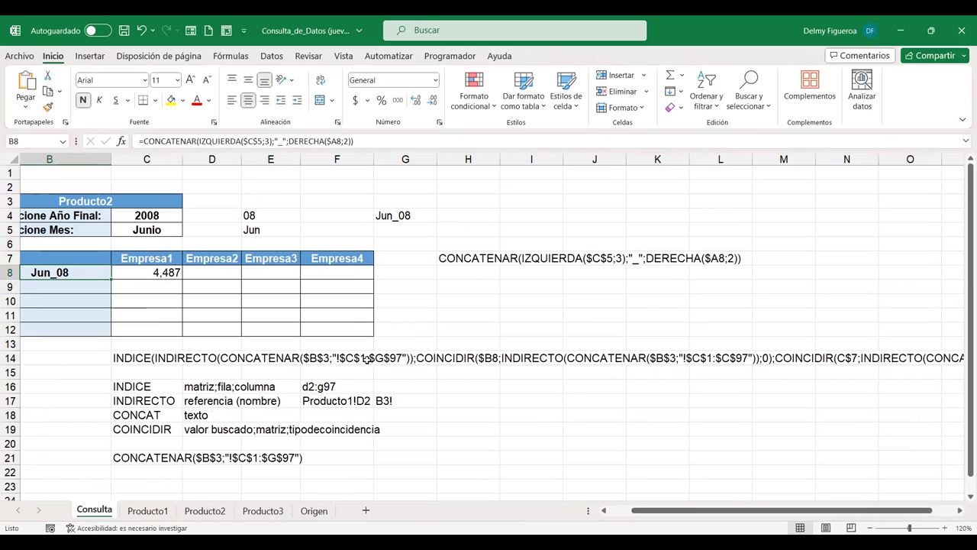
left_click(146, 359)
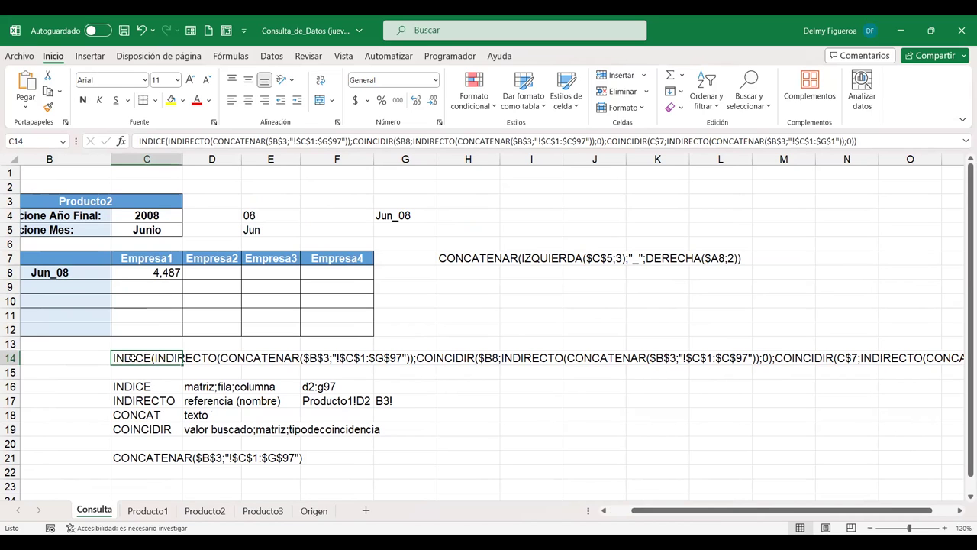
double_click(132, 357)
key("Escape")
left_click_drag(111, 358, 91, 358)
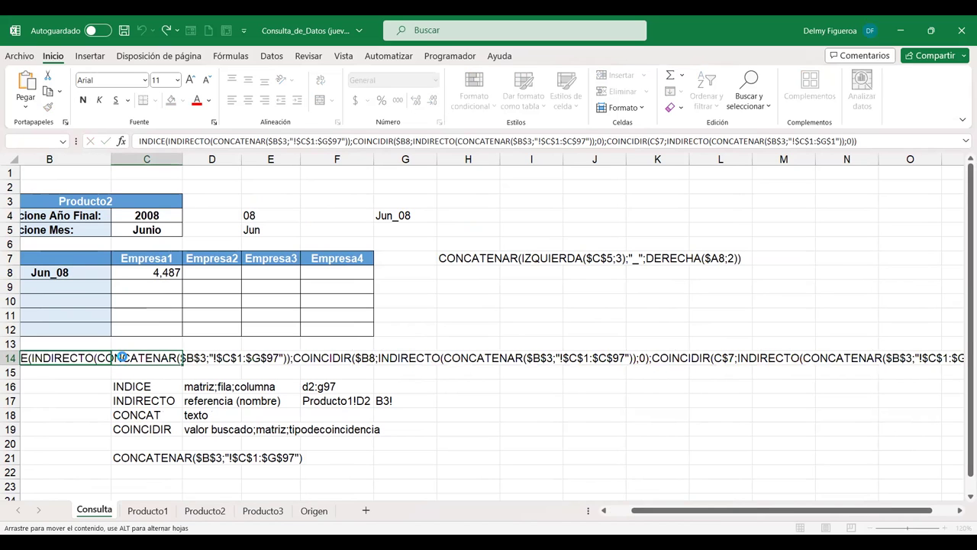
key("ctrl+z")
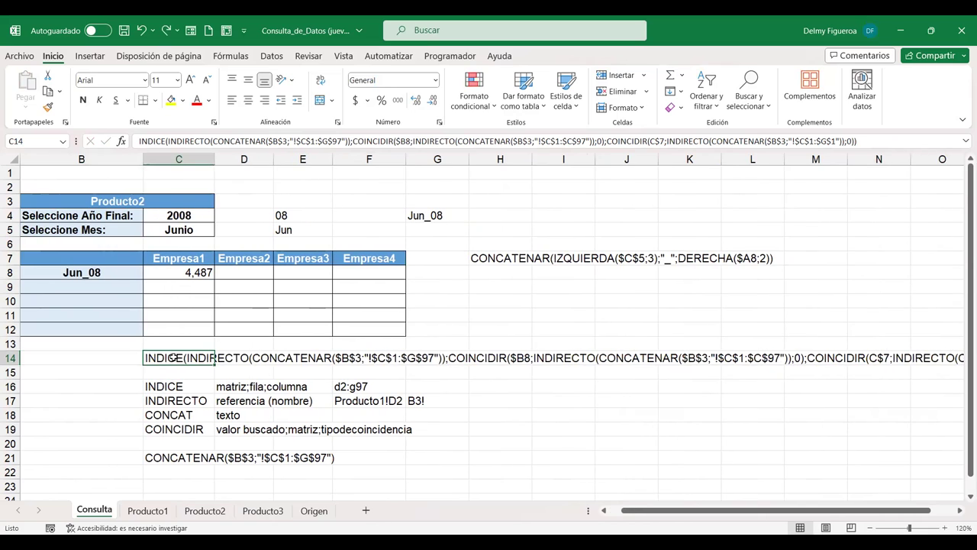
double_click(186, 358)
left_click_drag(185, 358, 144, 358)
left_click(196, 100)
Step: Colour the INDIRECTO part green and the first COINCIDIR part gold
left_click_drag(185, 358, 444, 358)
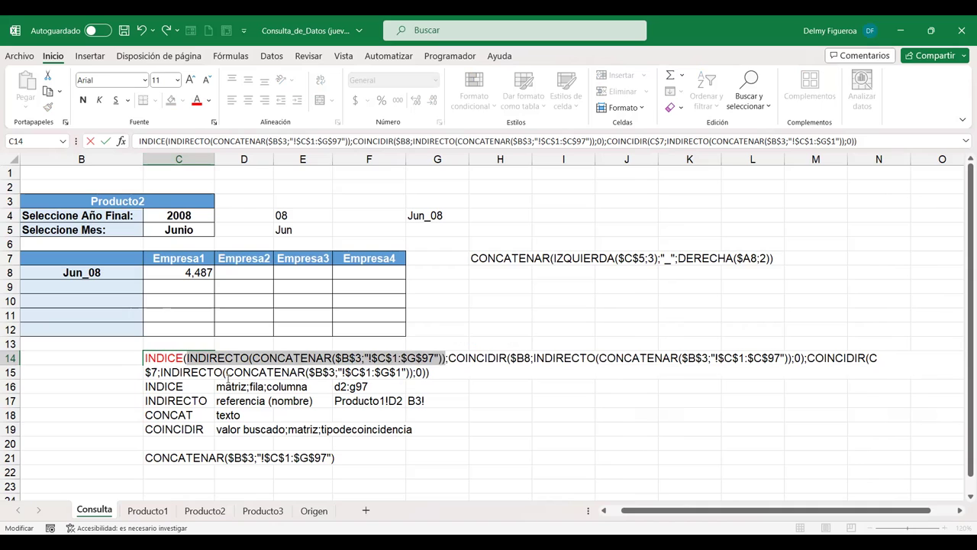
left_click(210, 100)
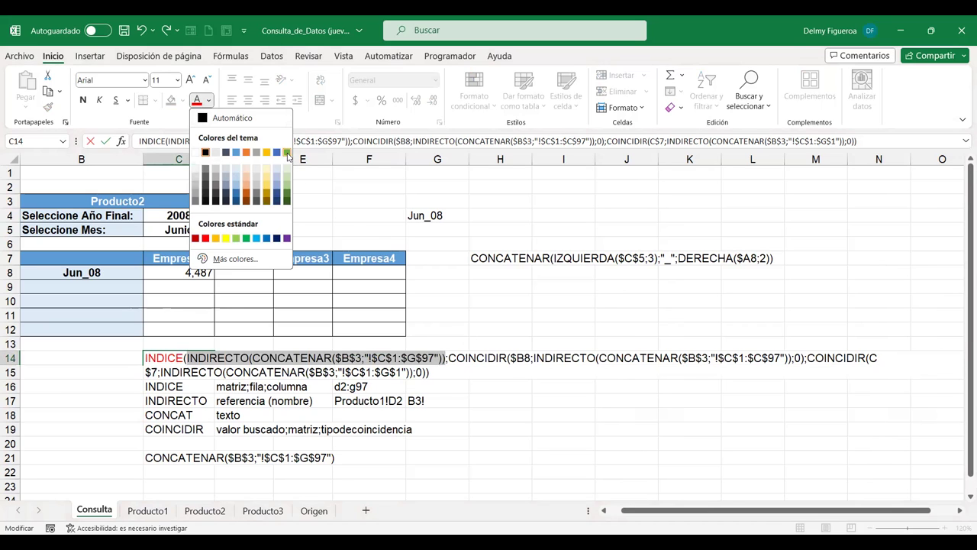
key("Return")
left_click_drag(448, 358, 500, 358)
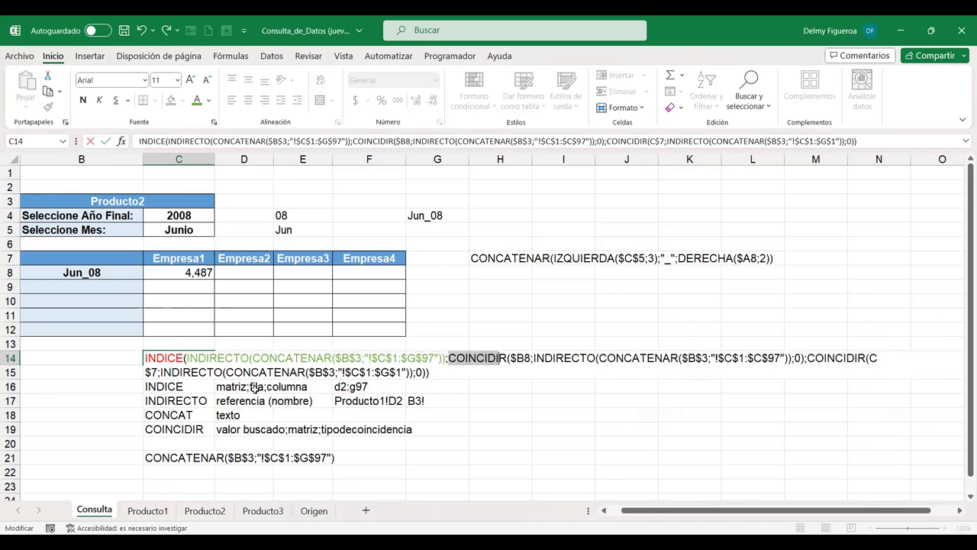
left_click(450, 358)
left_click_drag(450, 359, 803, 360)
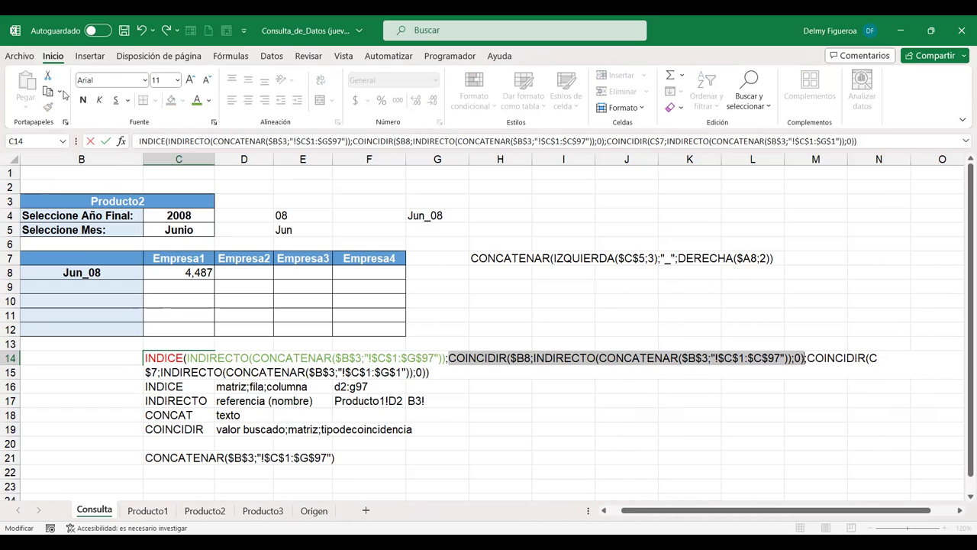
left_click(209, 100)
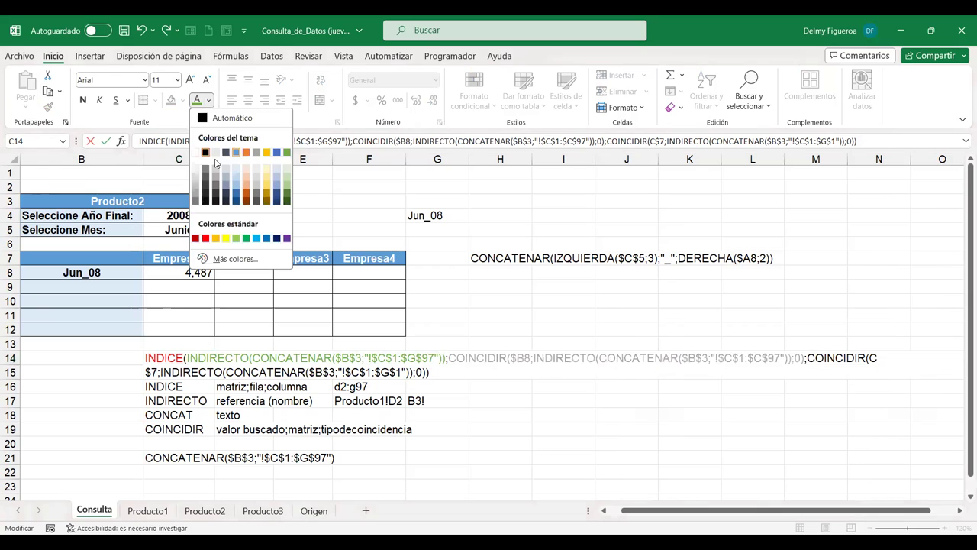
left_click(267, 194)
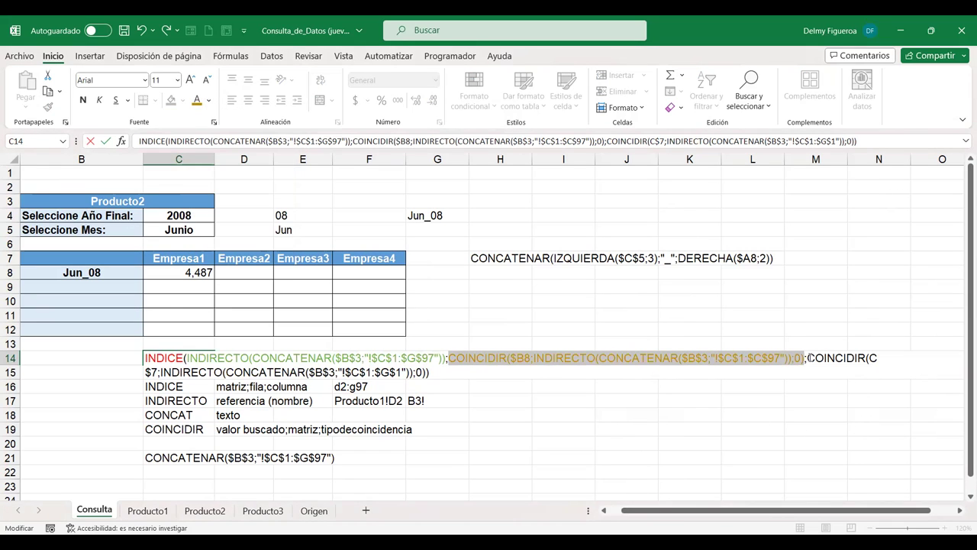
Step: Give the second COINCIDIR part its own colour and commit the edit
left_click_drag(807, 358, 871, 377)
left_click_drag(394, 380, 430, 380)
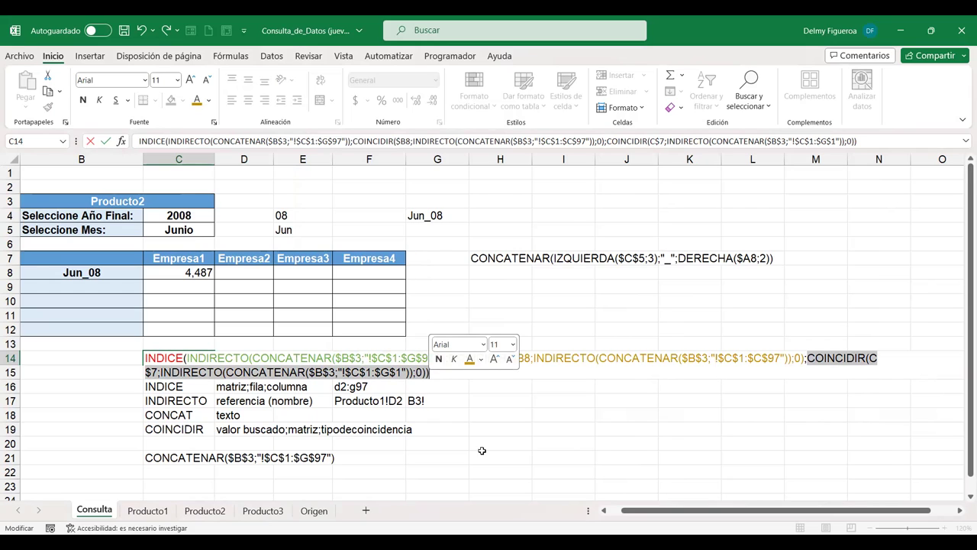
left_click(210, 102)
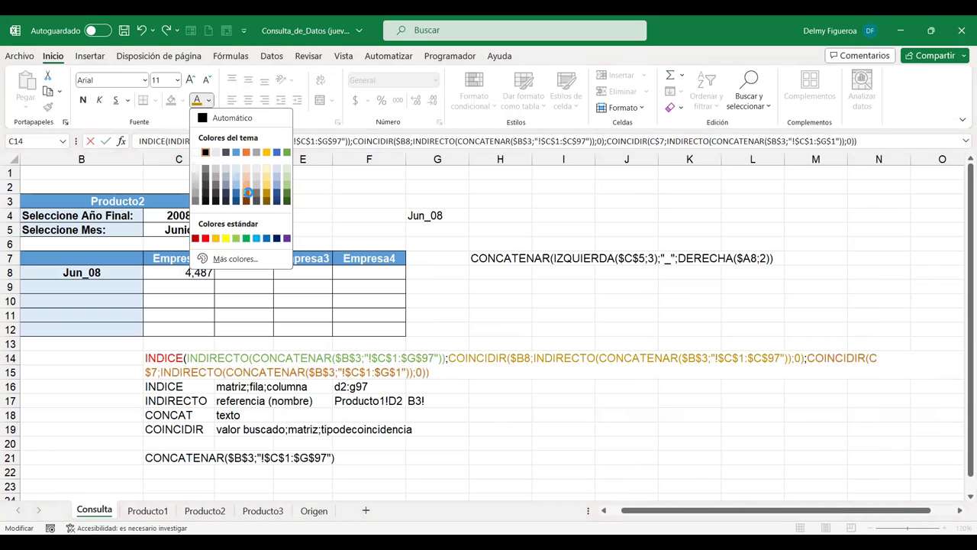
left_click(235, 177)
key("Return")
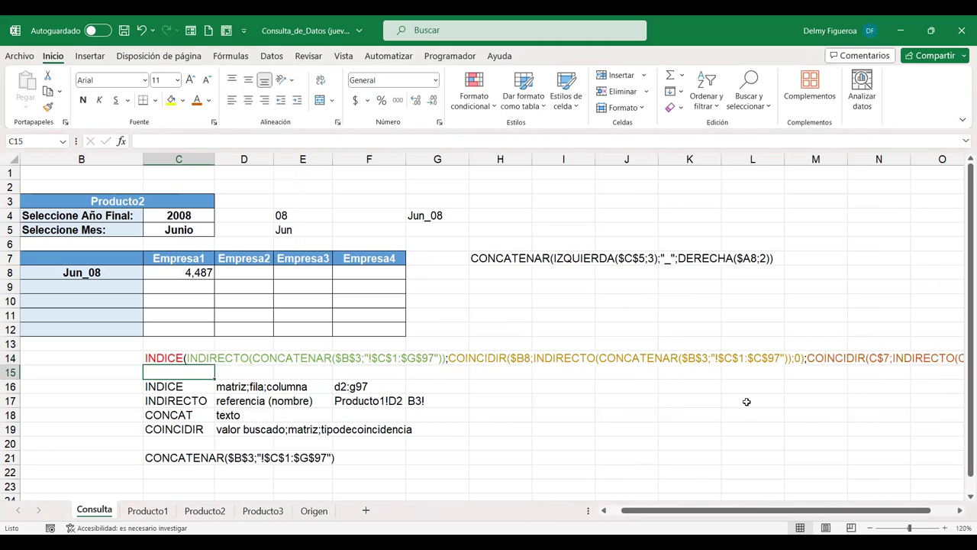
Step: Fill B8's month label down to B12, giving Jun_07 to Jun_04
left_click_drag(873, 513, 889, 513)
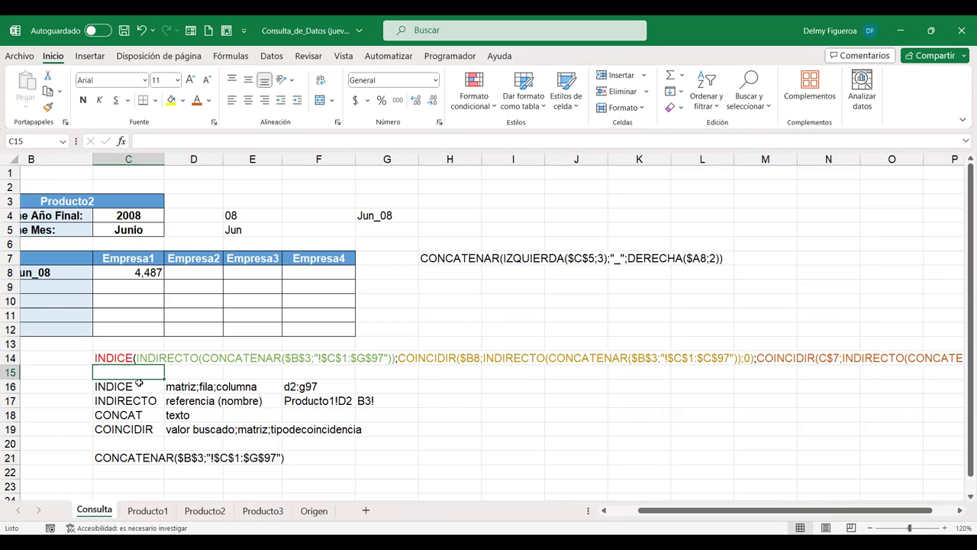
left_click(136, 273)
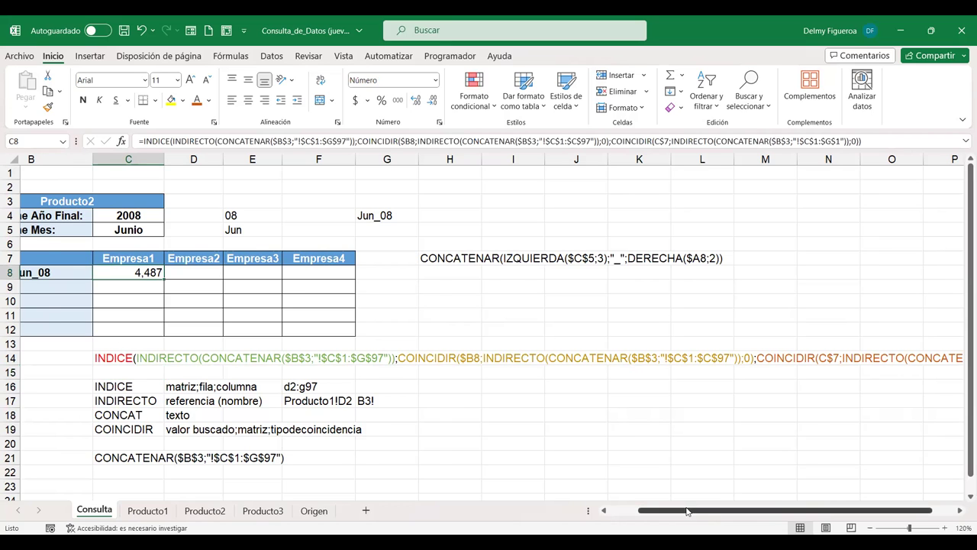
left_click(625, 511)
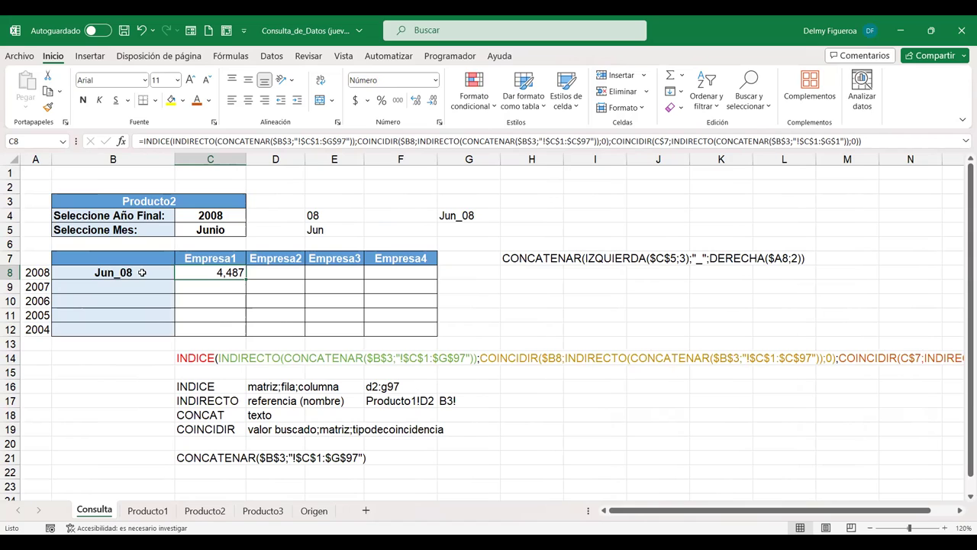
left_click(142, 272)
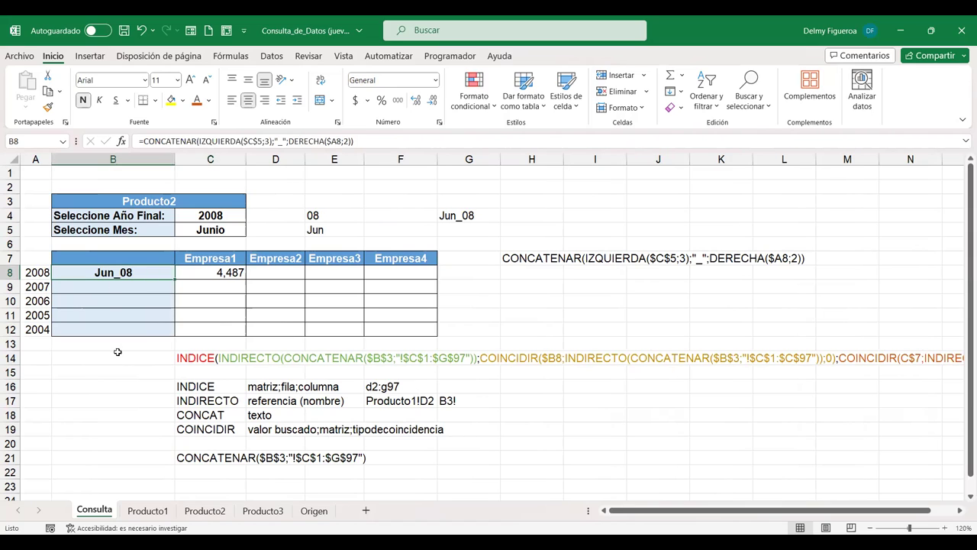
left_click(130, 285)
left_click(172, 276)
left_click_drag(174, 280, 175, 336)
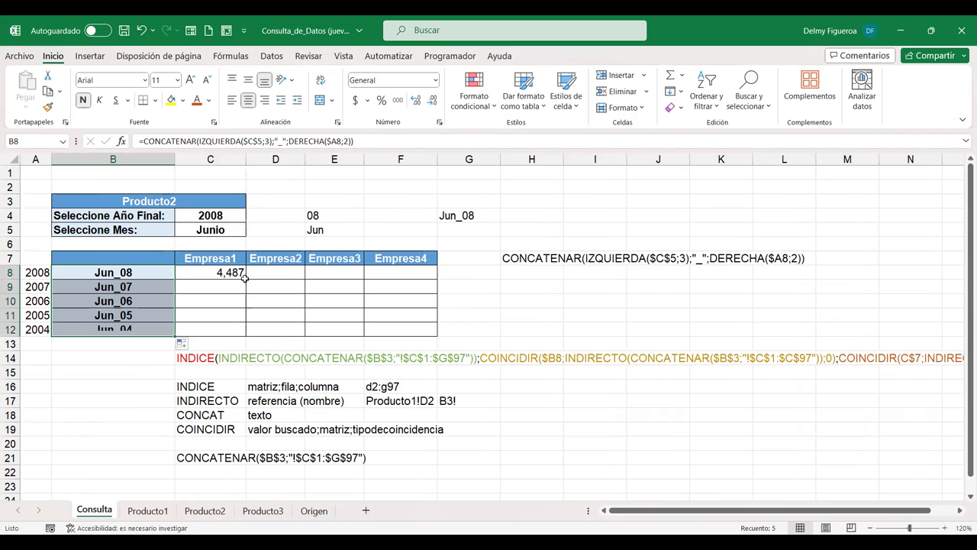
Step: Fill C8's INDICE sales formula down and across to F12
left_click(233, 272)
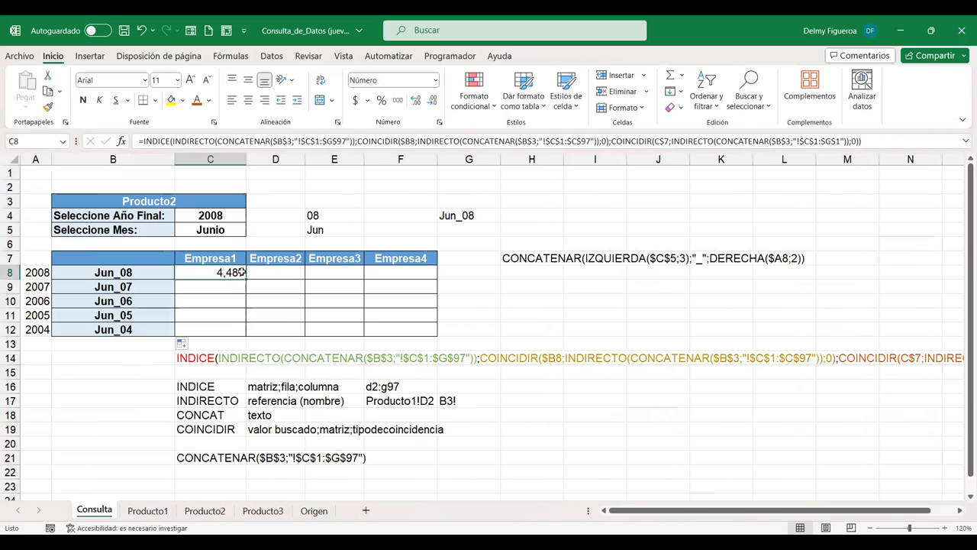
mouse_move(248, 289)
left_mouse_down()
mouse_move(249, 332)
mouse_move(426, 337)
left_mouse_up()
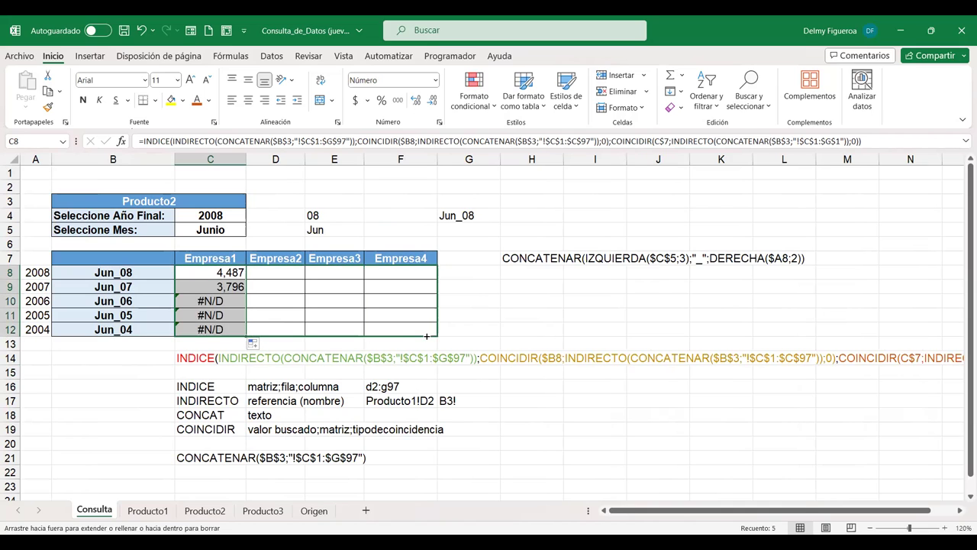
left_click(232, 273)
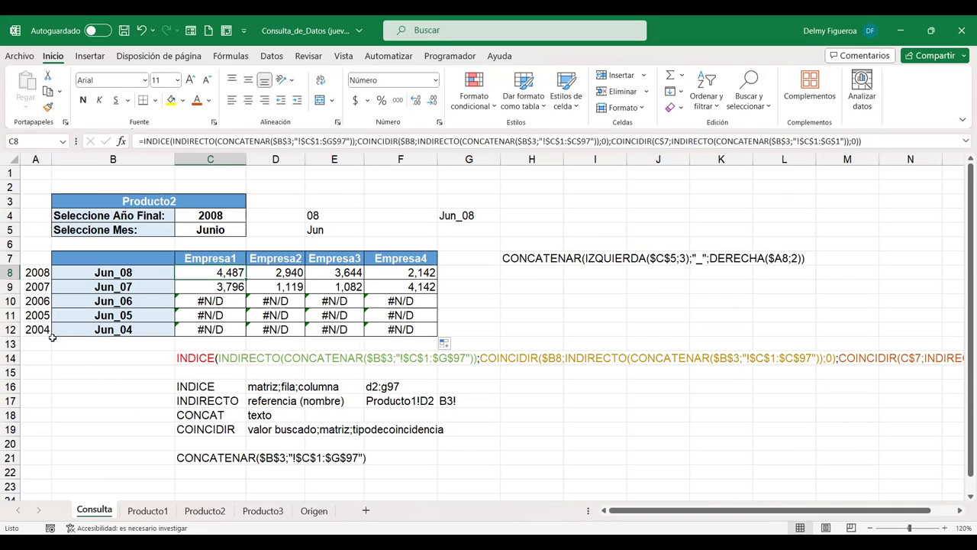
Step: Check the Origen year list, then pick 2014 as the final year in C4
left_click(314, 510)
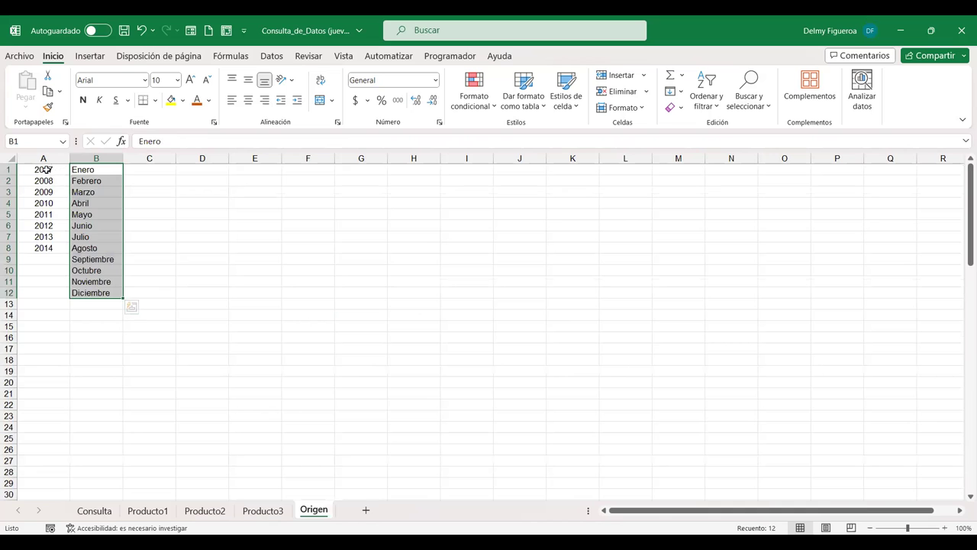
left_click(94, 510)
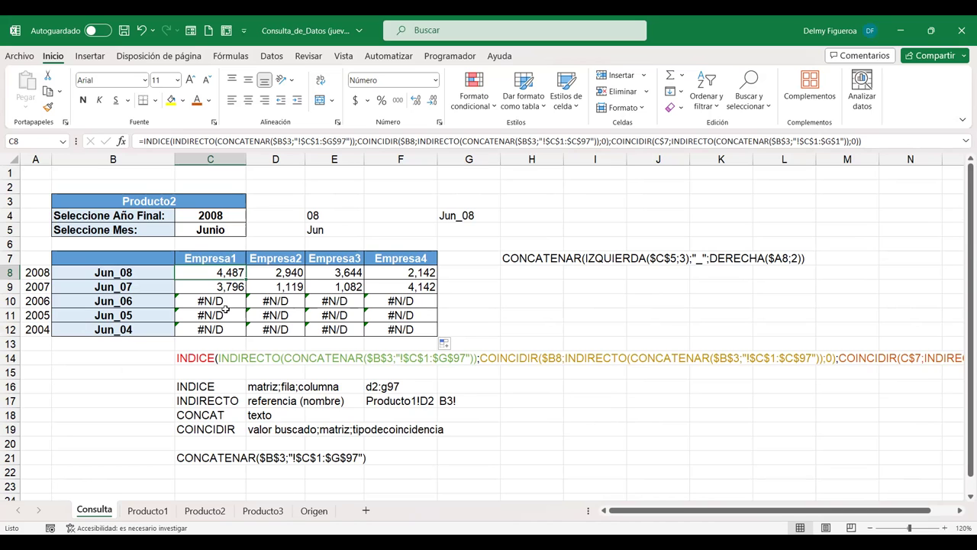
left_click(312, 510)
left_click(37, 169)
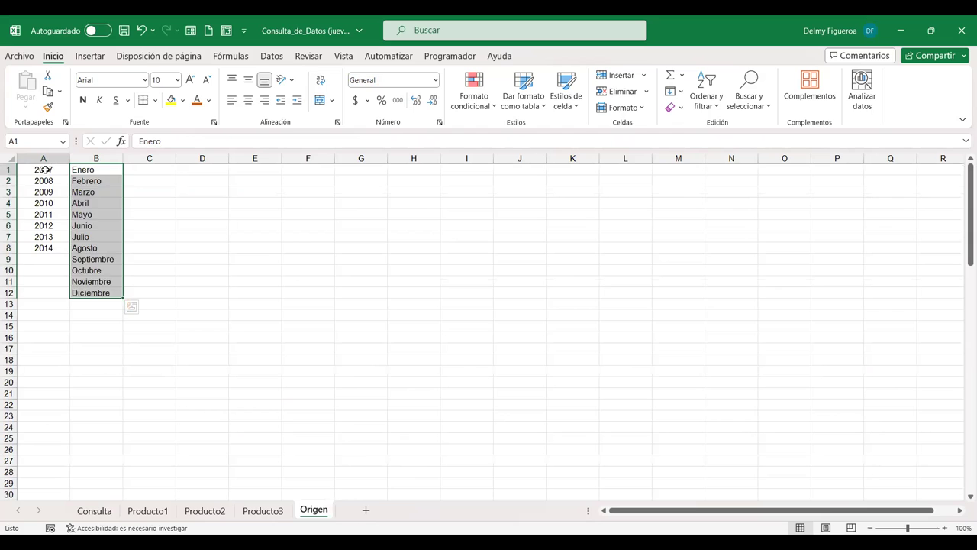
left_click(105, 511)
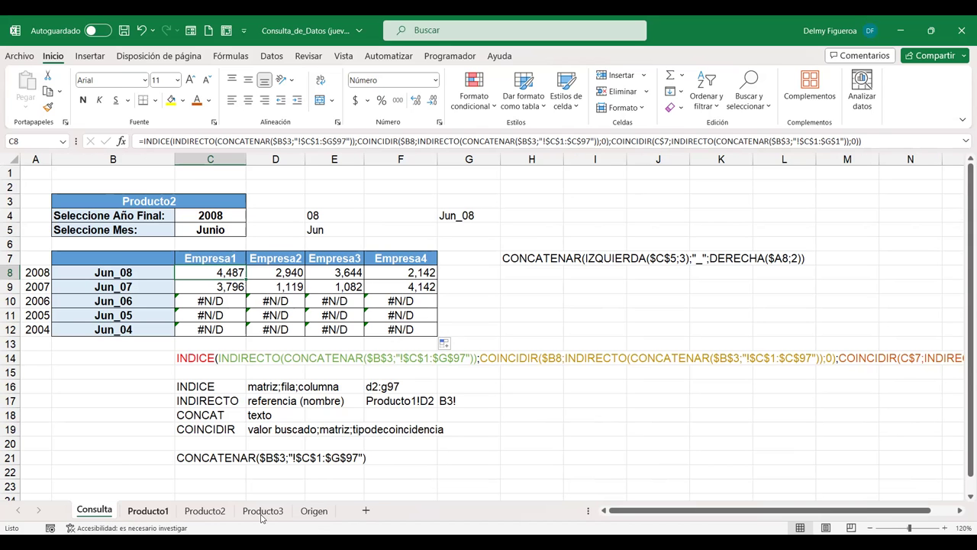
left_click(234, 220)
left_click(251, 217)
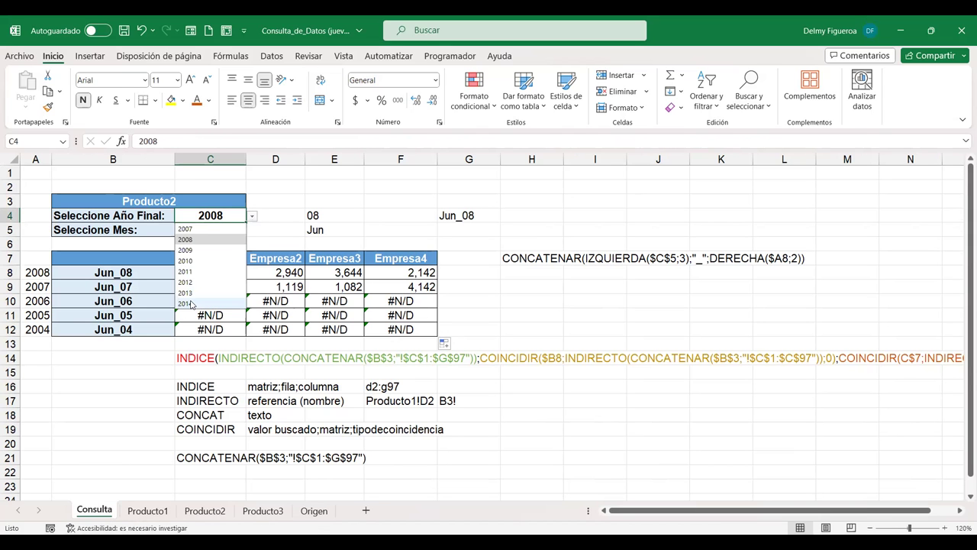
left_click(191, 304)
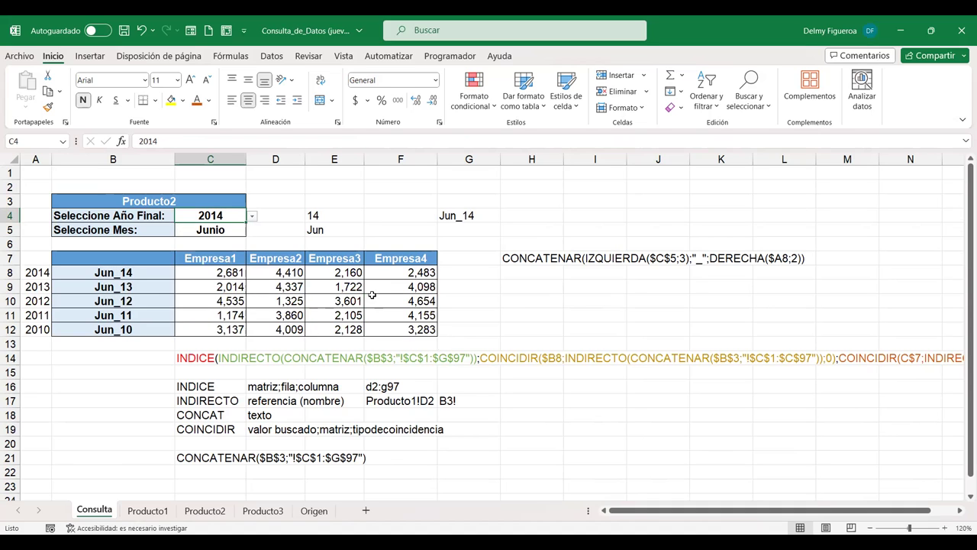
Step: Set the final year in C4 to 2010 and check the #N/D formula in C12
key("alt+Down")
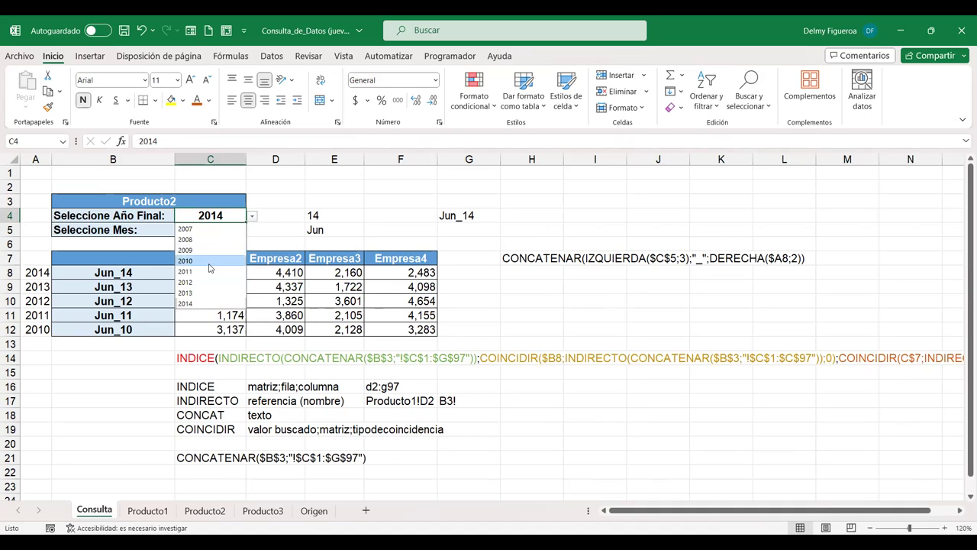
left_click(209, 263)
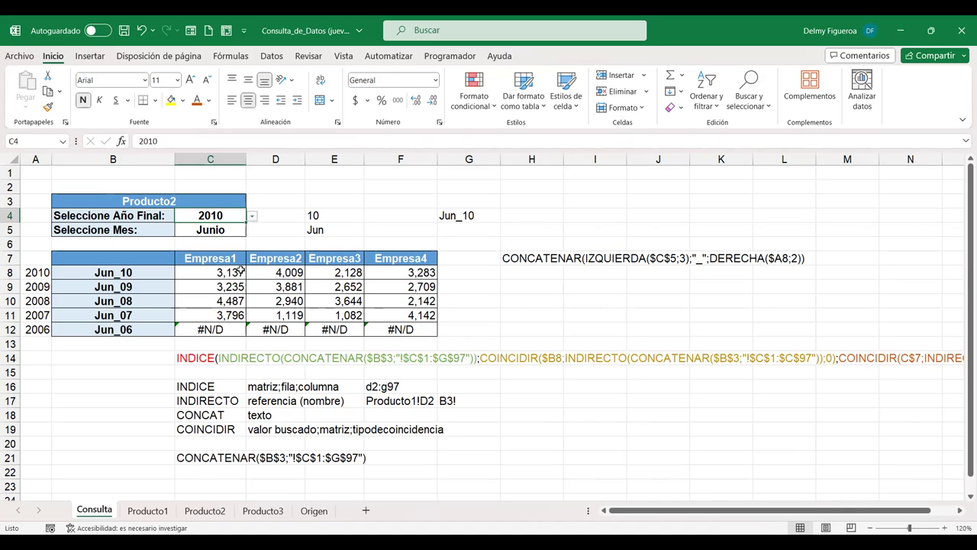
left_click(227, 328)
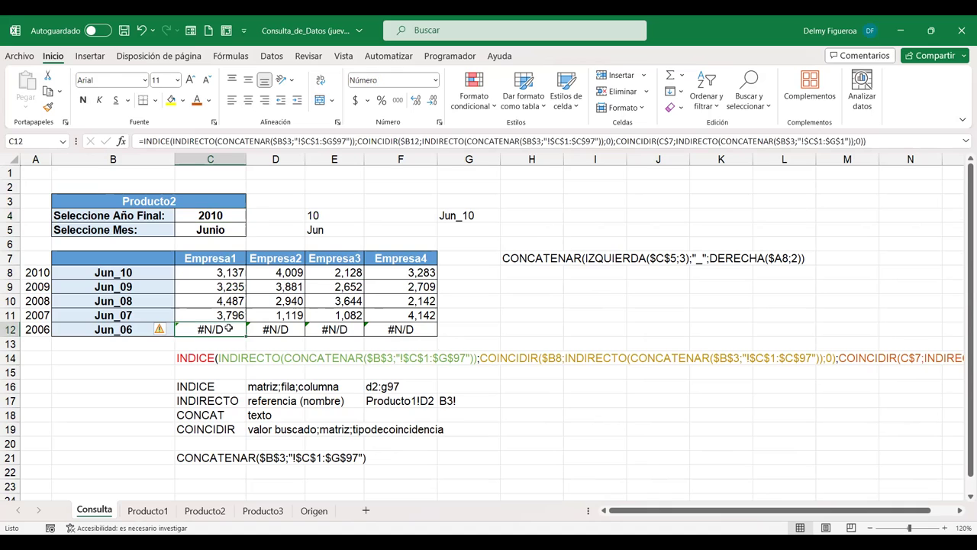
Step: Change the final year to 2007 and review the formulas in C14 and C8
left_click(241, 217)
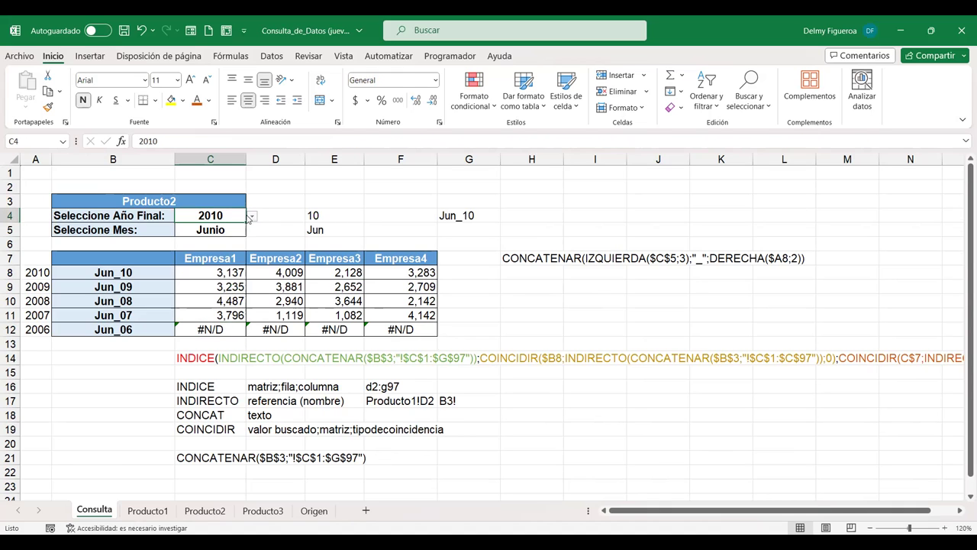
left_click(252, 217)
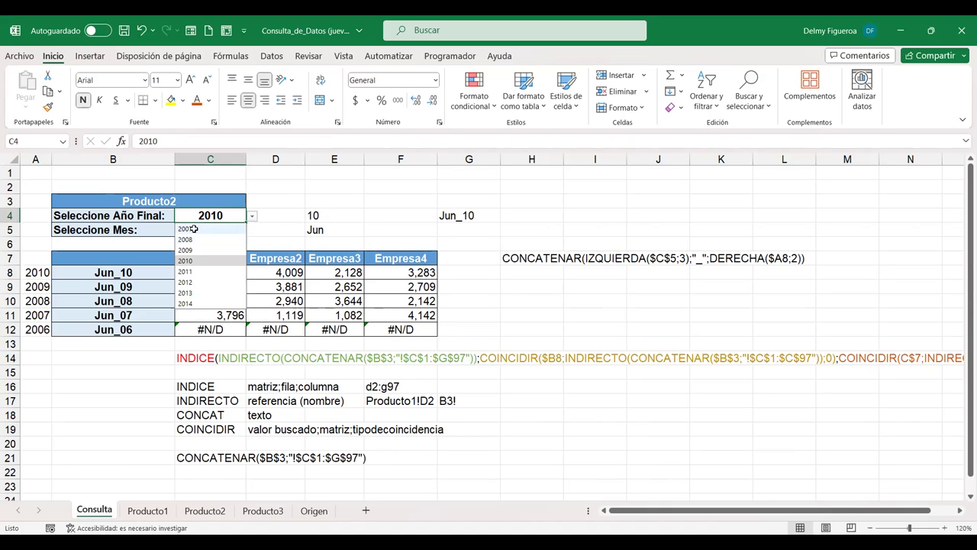
left_click(194, 229)
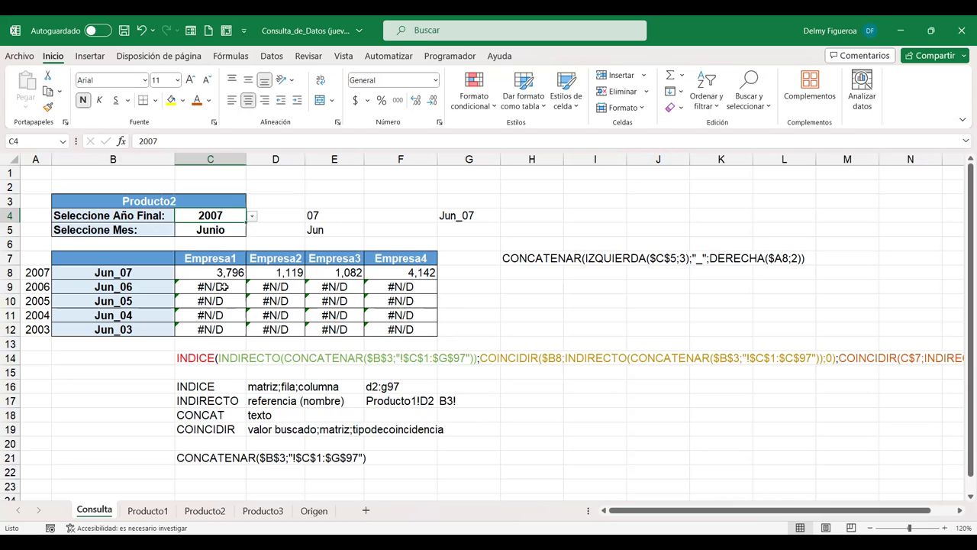
left_click(197, 357)
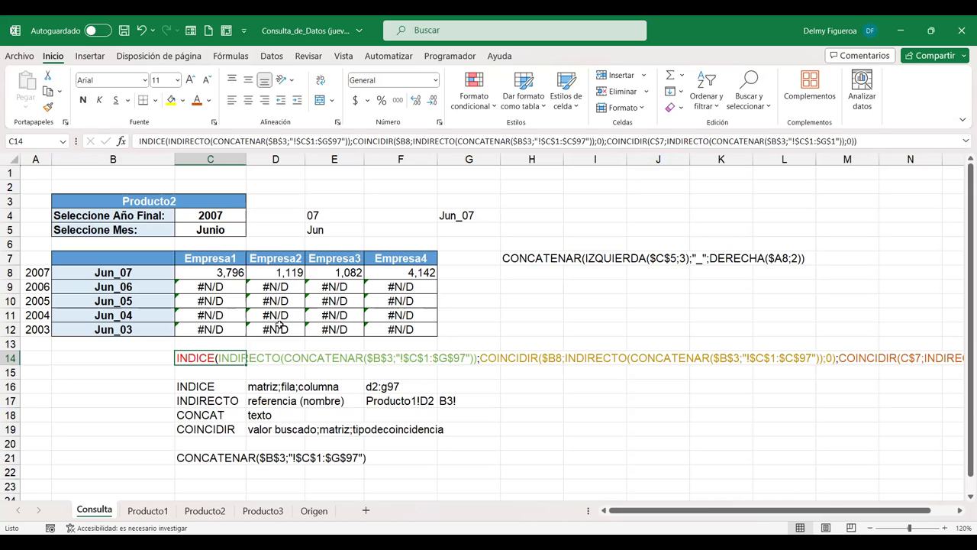
left_click(218, 272)
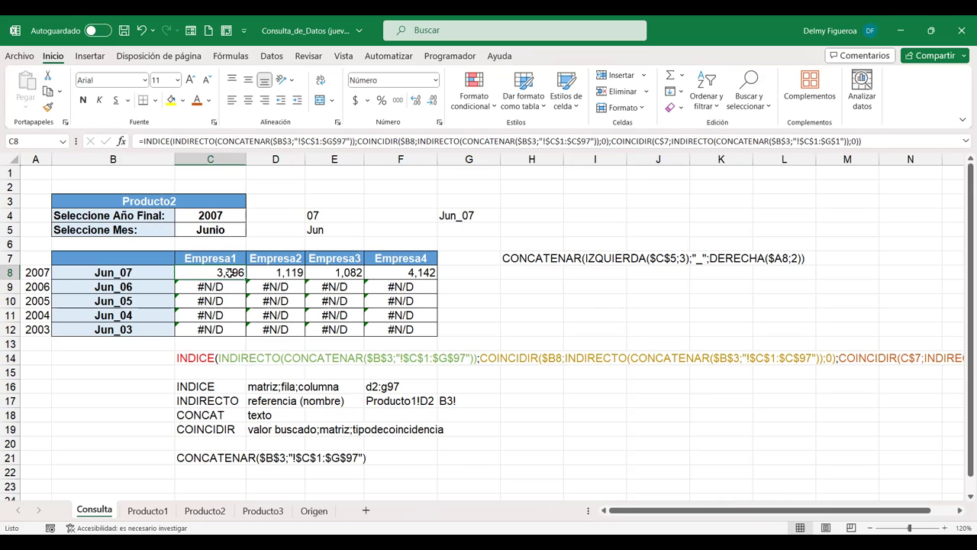
Step: Enter the trial formula +SI.ERROR(;" ") in H9, which displays 0
left_click(531, 288)
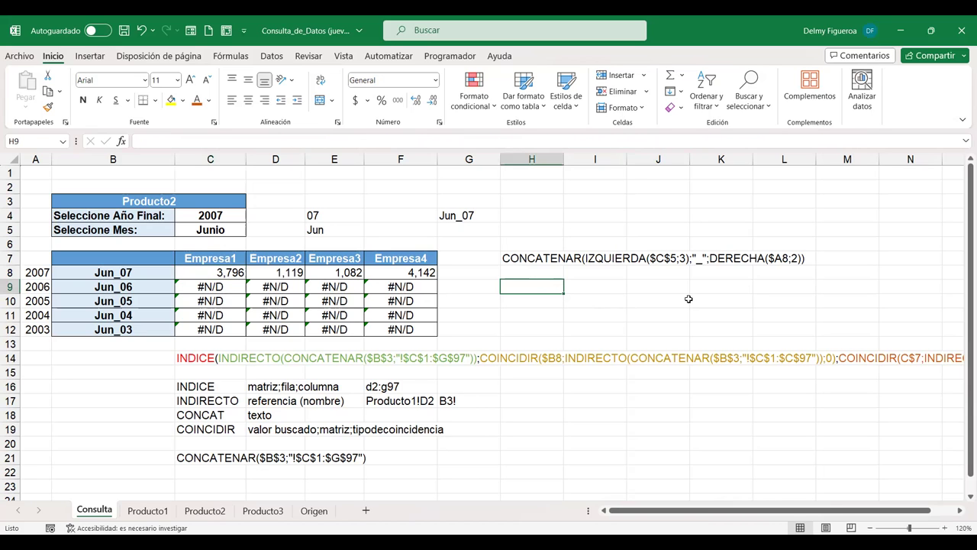
type("+")
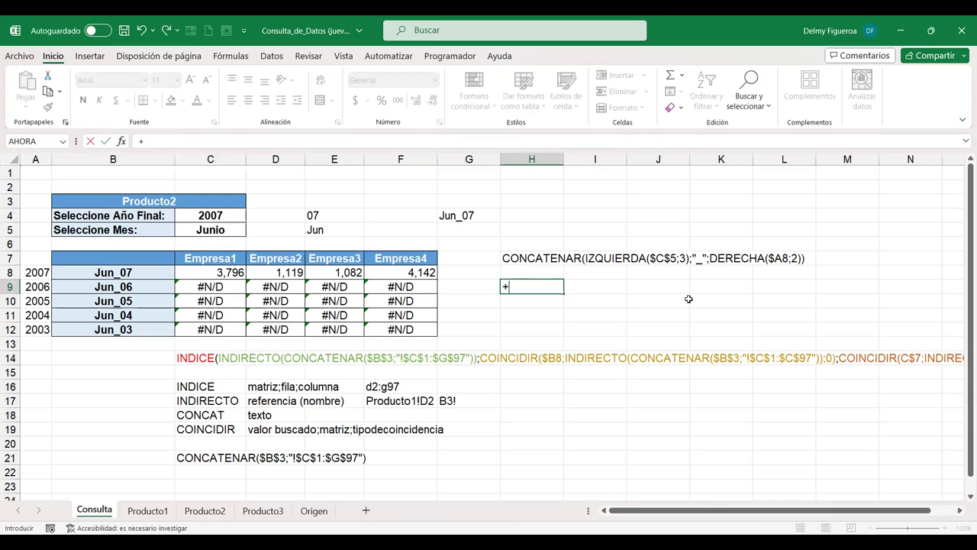
type("si.err")
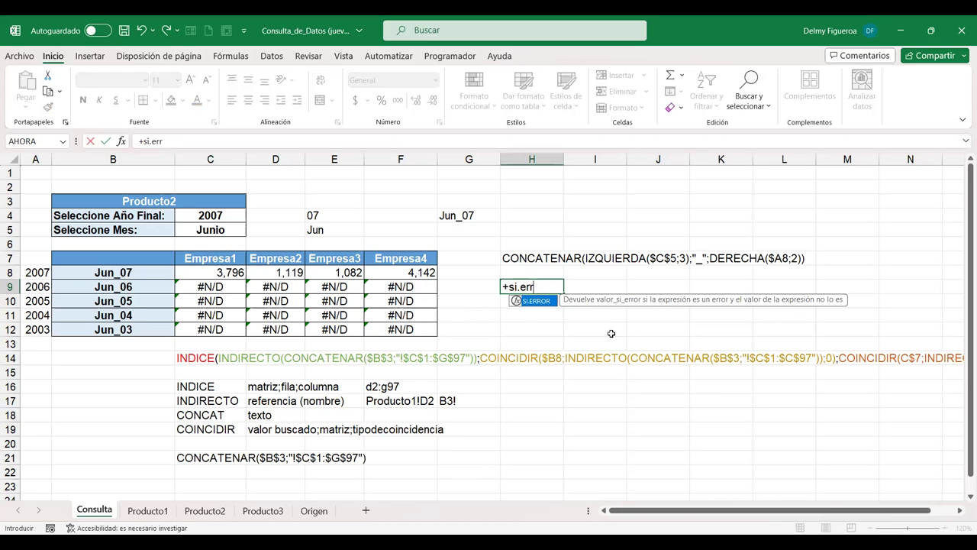
double_click(535, 300)
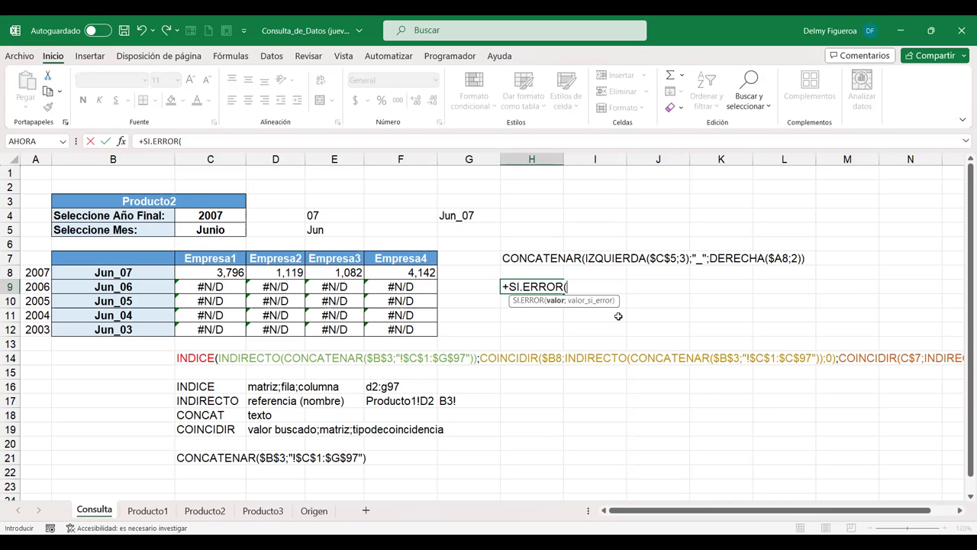
type(";\" ")
type("\")")
key("Return")
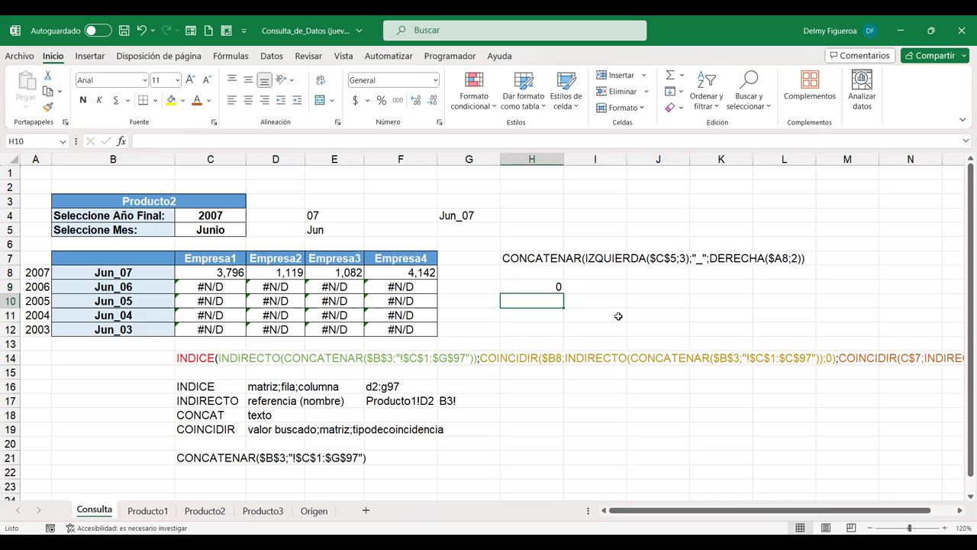
key("Up")
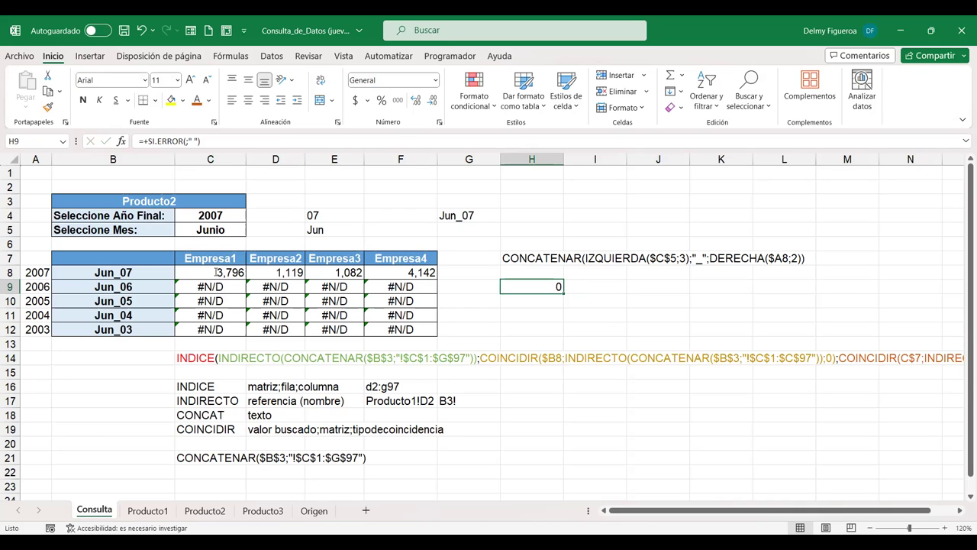
Step: Wrap C8's INDICE formula in SI.ERROR with an empty-string fallback ;""
double_click(216, 272)
left_click(462, 288)
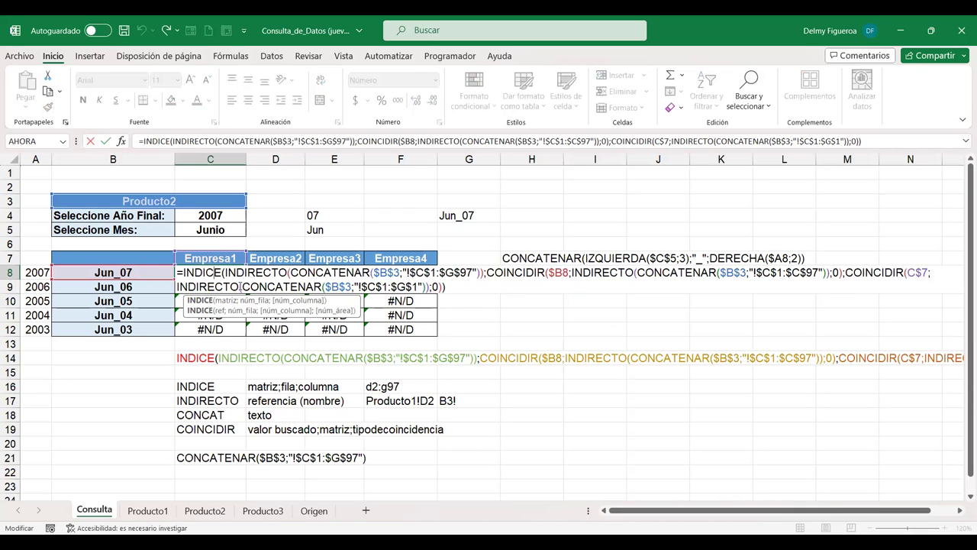
left_click(183, 273)
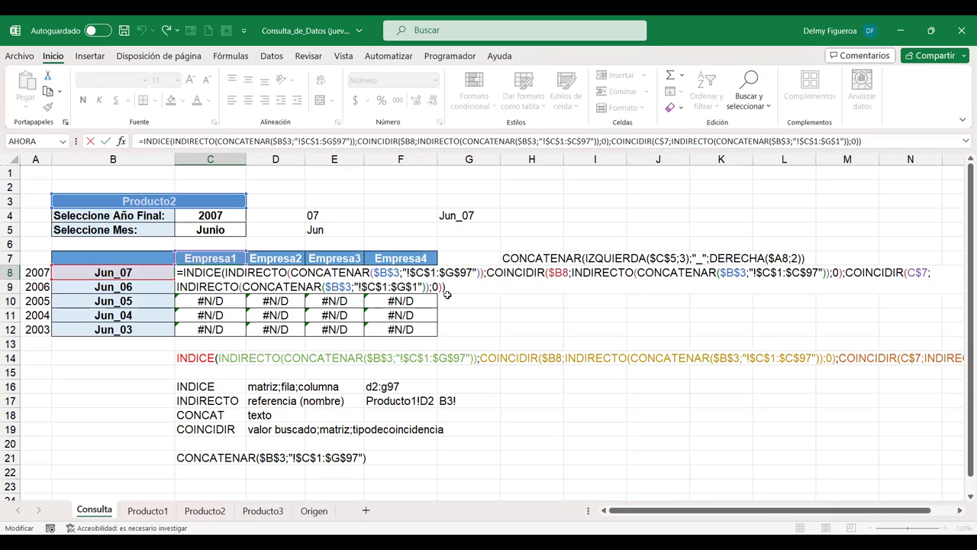
type("si")
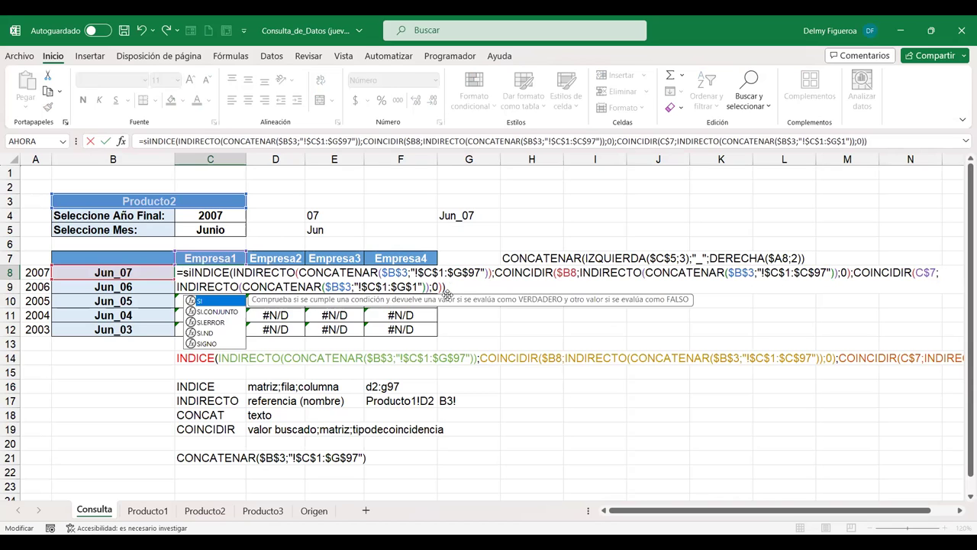
type(".e")
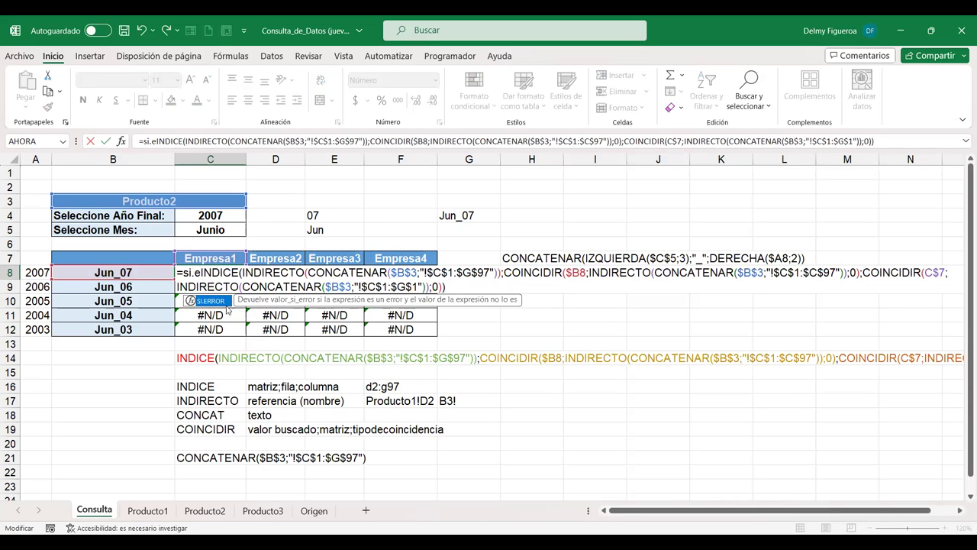
double_click(220, 302)
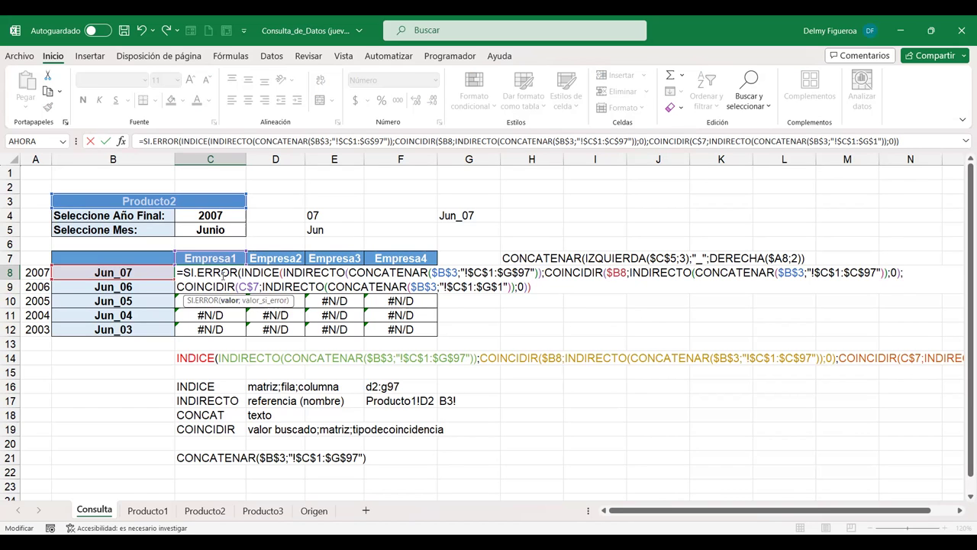
left_click(535, 290)
key("BackSpace")
type(";")
type("\"")
type("\"")
type(")")
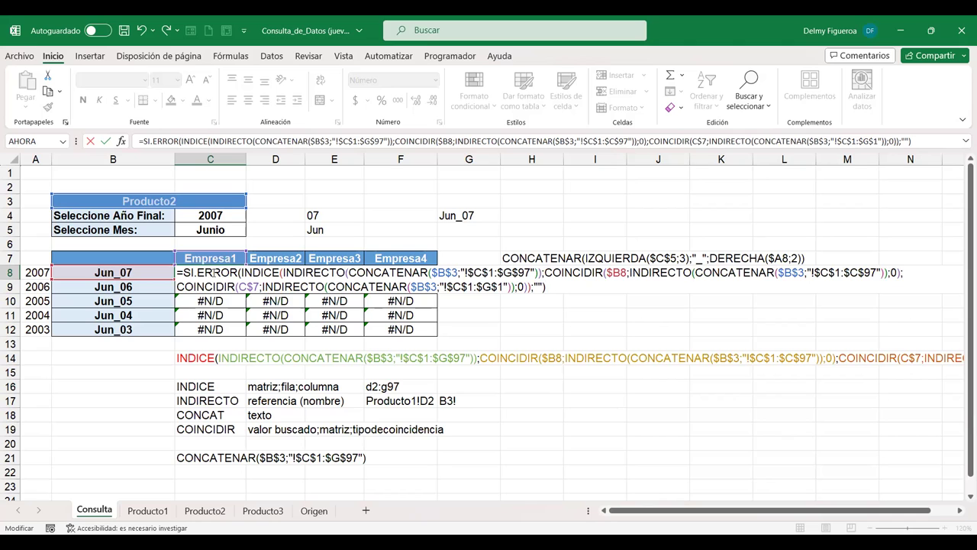
key("Return")
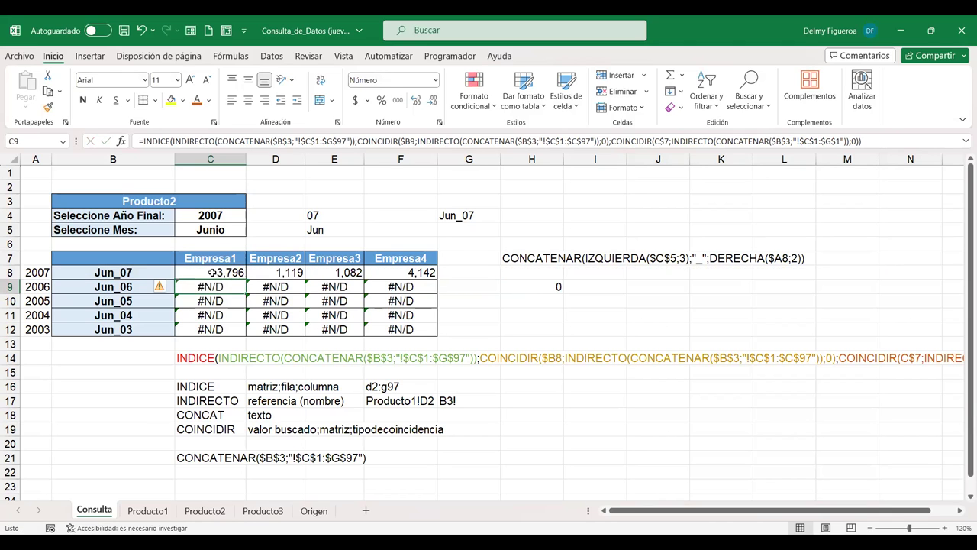
left_click(212, 273)
Step: Fill C8's SI.ERROR formula across C8:F12 and check the copies in C9 and C12
mouse_move(246, 279)
left_mouse_down()
mouse_move(250, 333)
mouse_move(436, 336)
left_mouse_up()
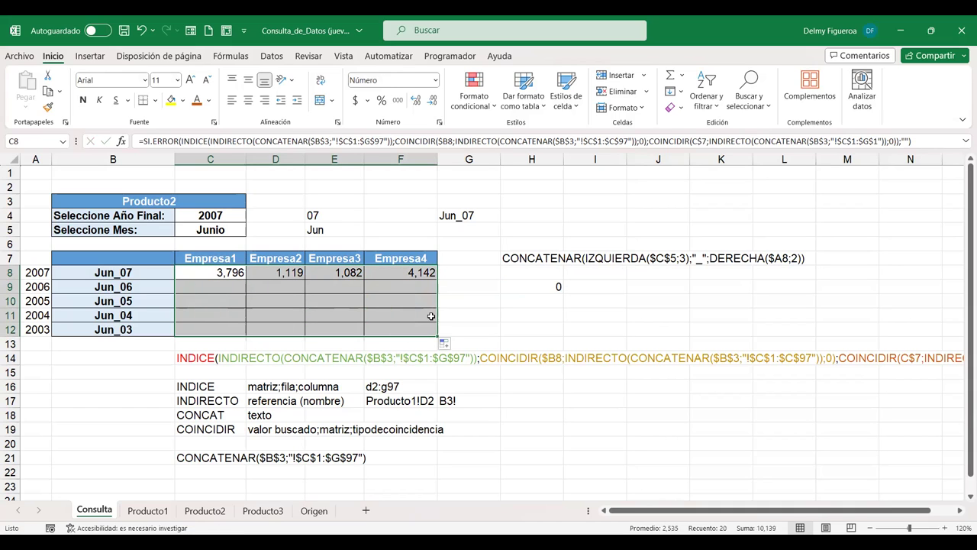
left_click(231, 272)
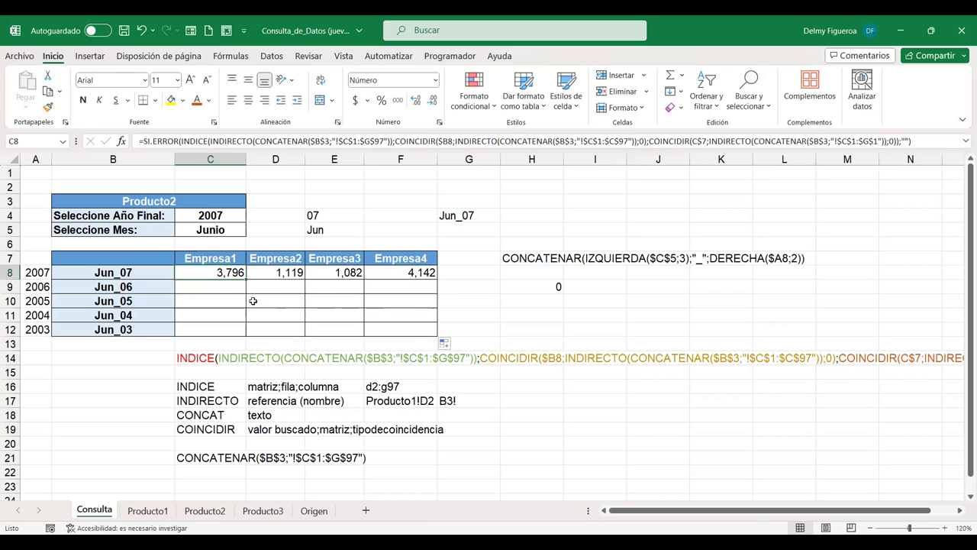
left_click(214, 287)
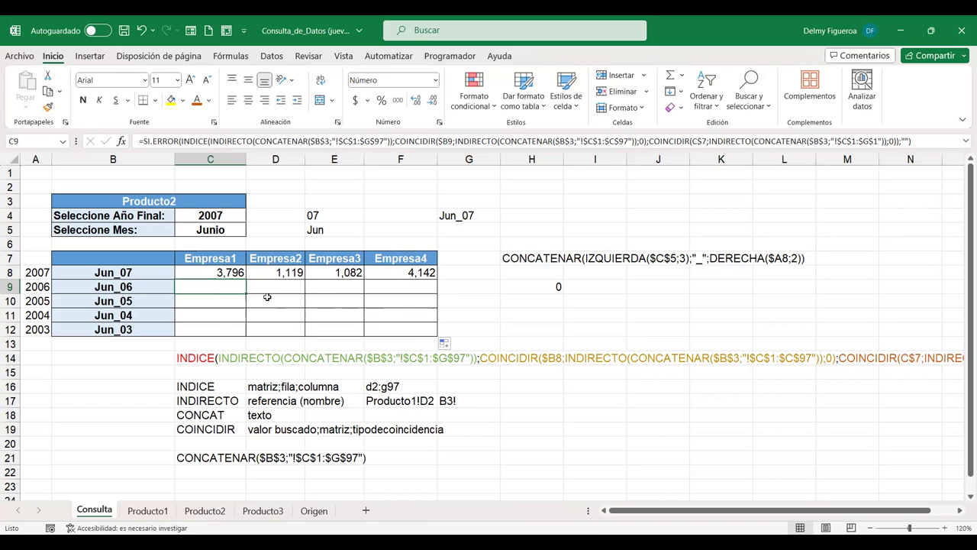
left_click(224, 329)
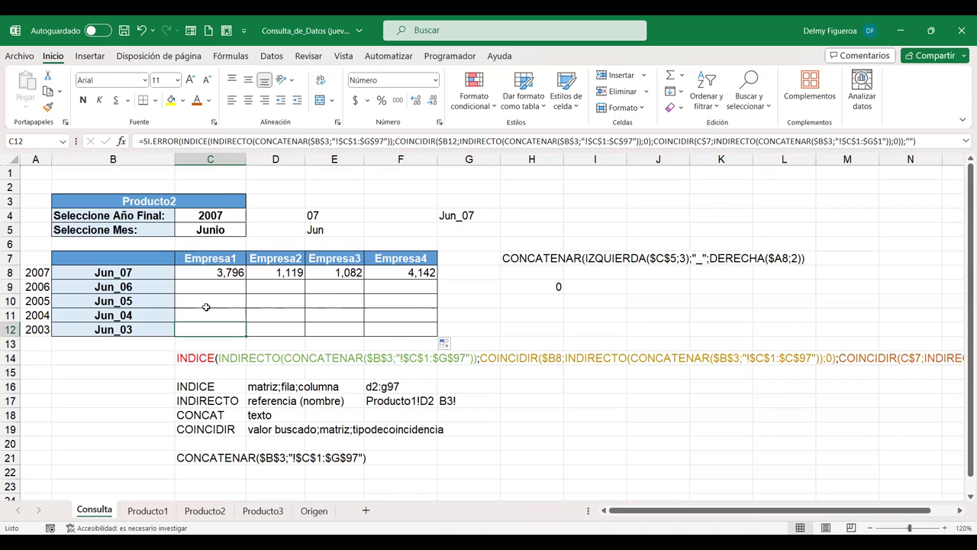
Step: Test the table by picking final years 2008, 2009, 2010, 2011, 2012 and finally 2014 in C4
left_click(226, 214)
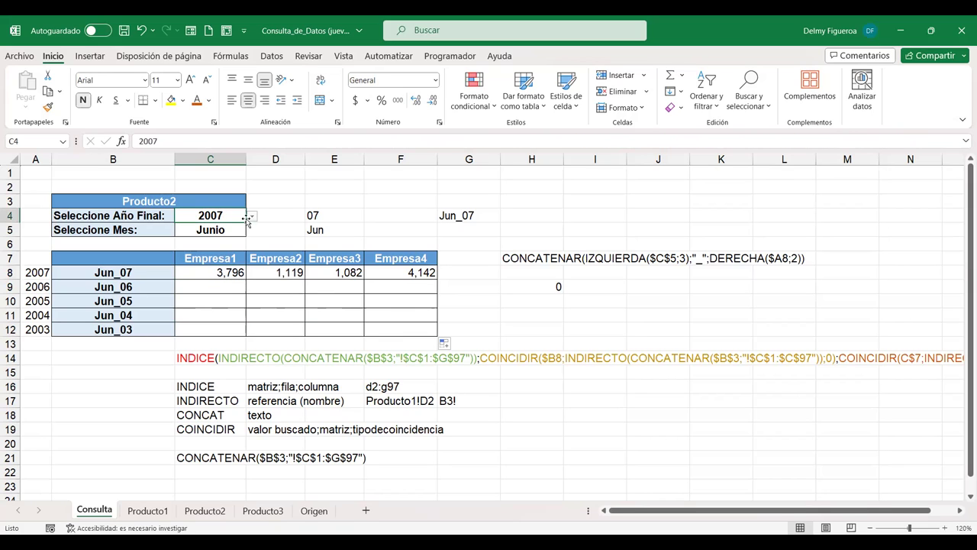
left_click(252, 217)
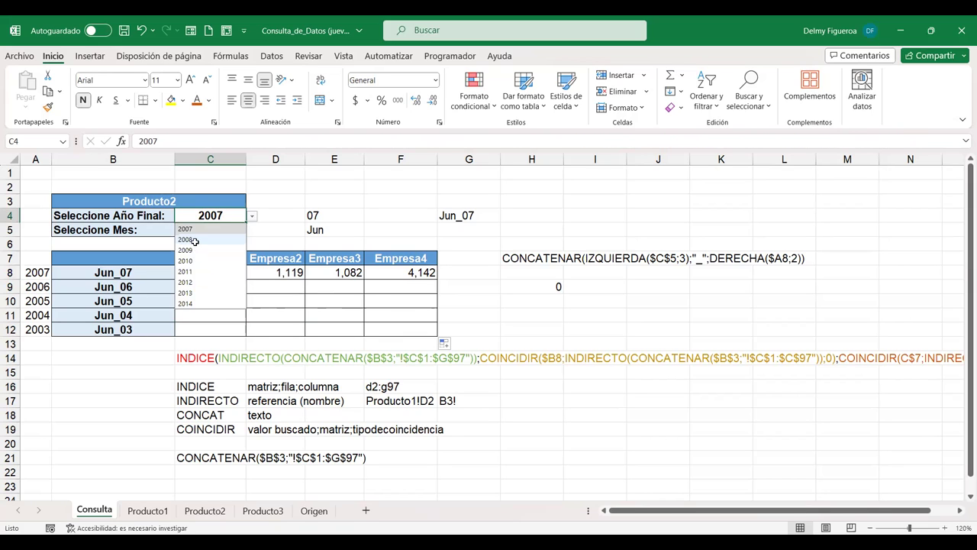
left_click(195, 240)
left_click(251, 216)
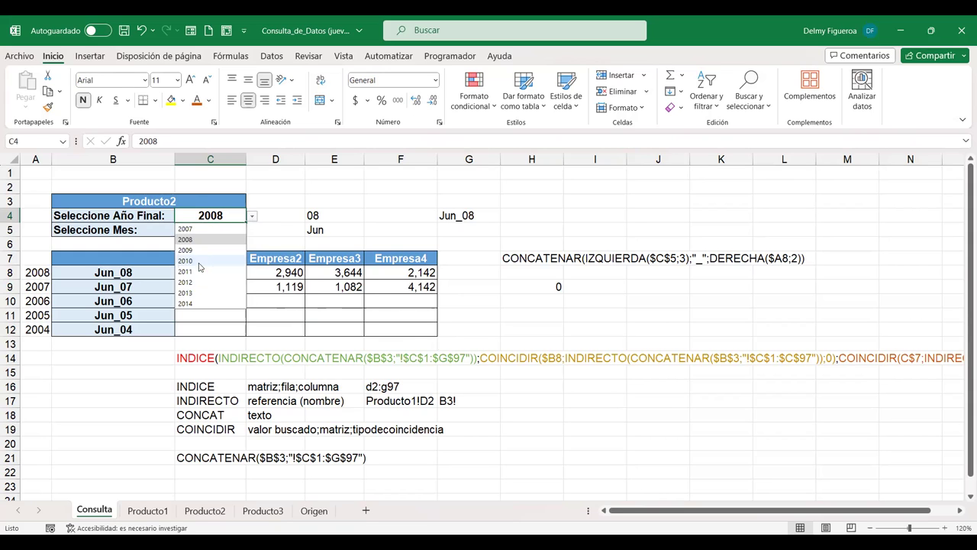
left_click(187, 249)
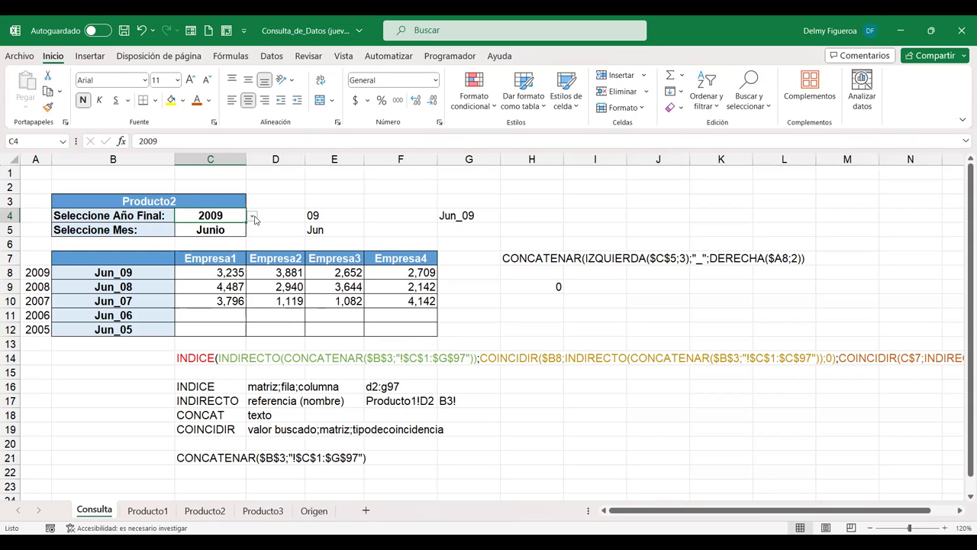
left_click(252, 217)
left_click(203, 259)
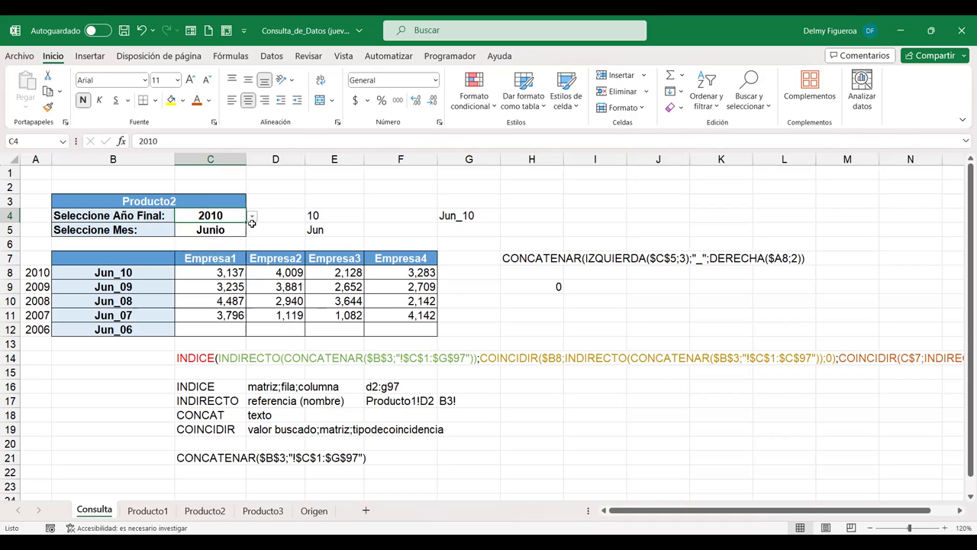
left_click(252, 217)
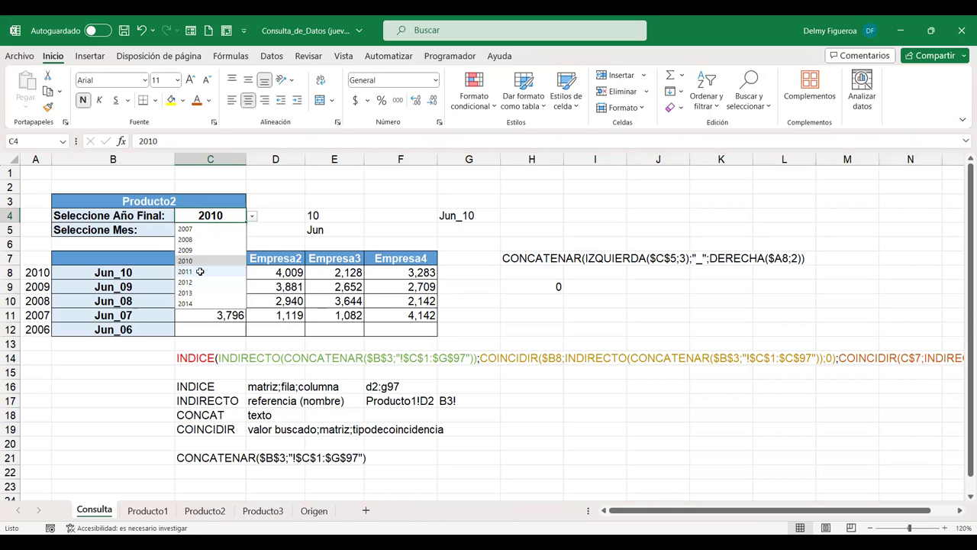
left_click(200, 271)
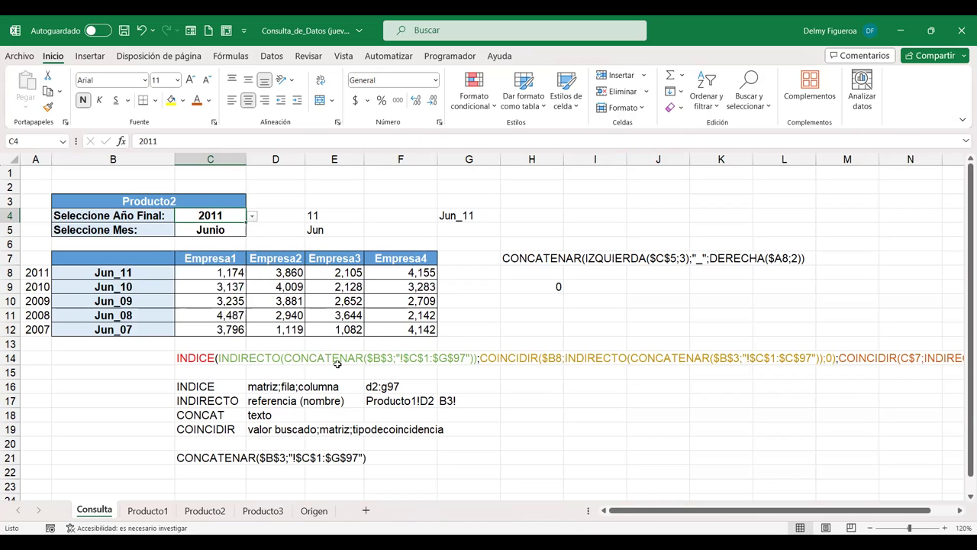
left_click(252, 217)
left_click(214, 284)
left_click(254, 217)
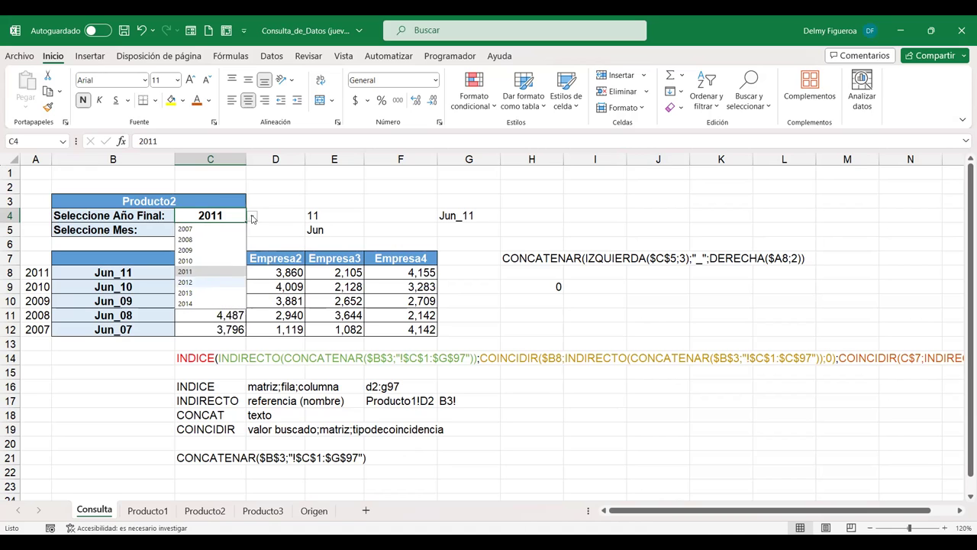
left_click(194, 303)
left_click(523, 314)
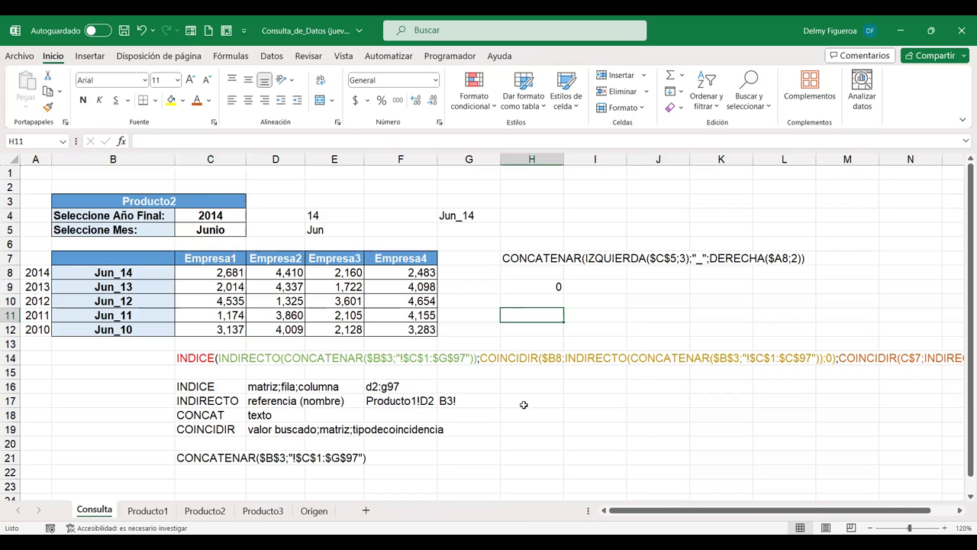
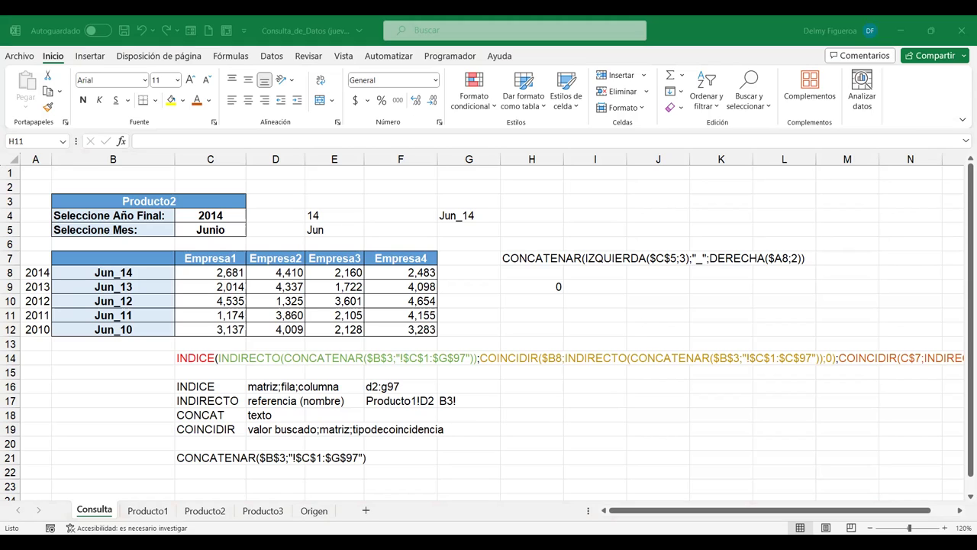
Step: Add sheet Hoja2 and paste the copied raw store data in as a picture
left_click(178, 501)
left_click(366, 510)
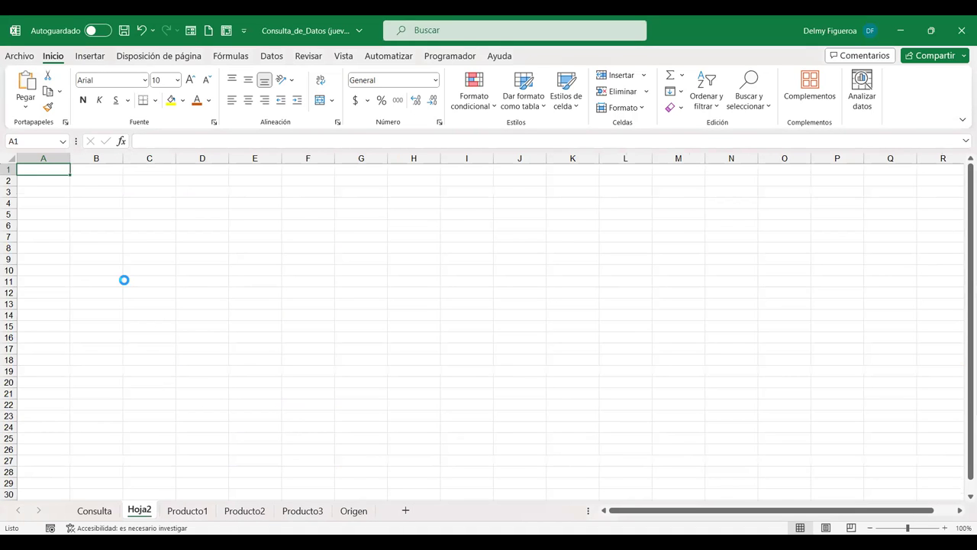
key("ctrl+v")
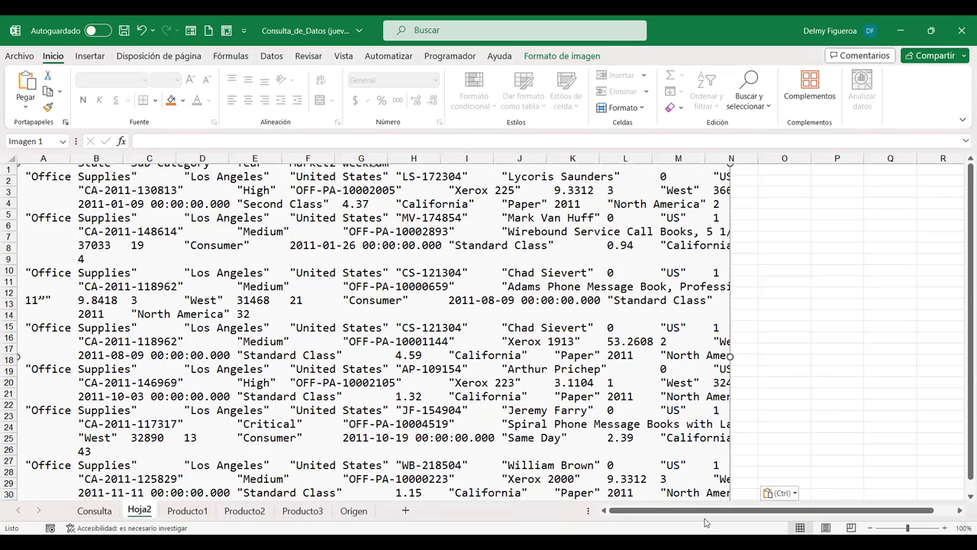
left_click(888, 217)
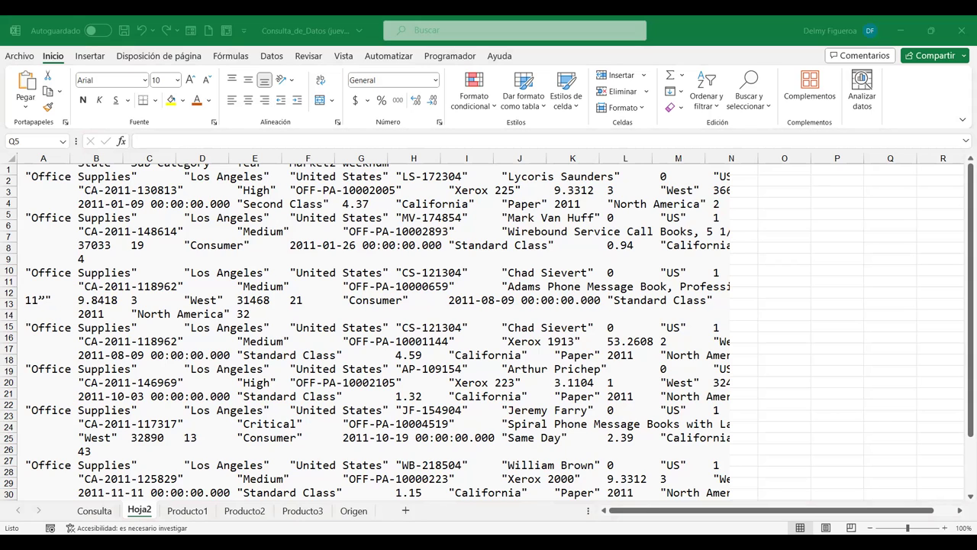
Step: Add a blank Hoja3 sheet and start a Datos > De texto/CSV import
left_click(406, 510)
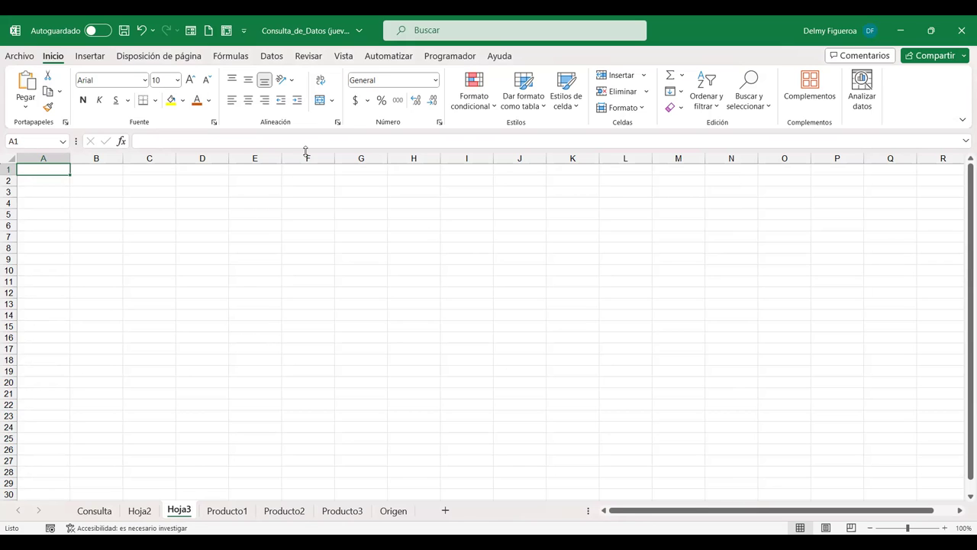
left_click(271, 58)
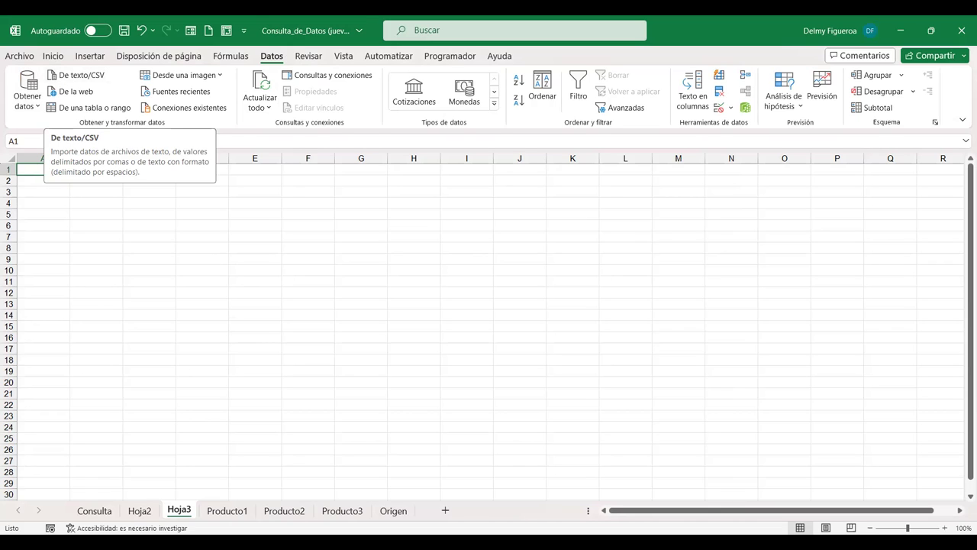
left_click(75, 75)
Step: Pick Global Superstore.txt in the Importar datos dialog to preview its columns
left_click(96, 80)
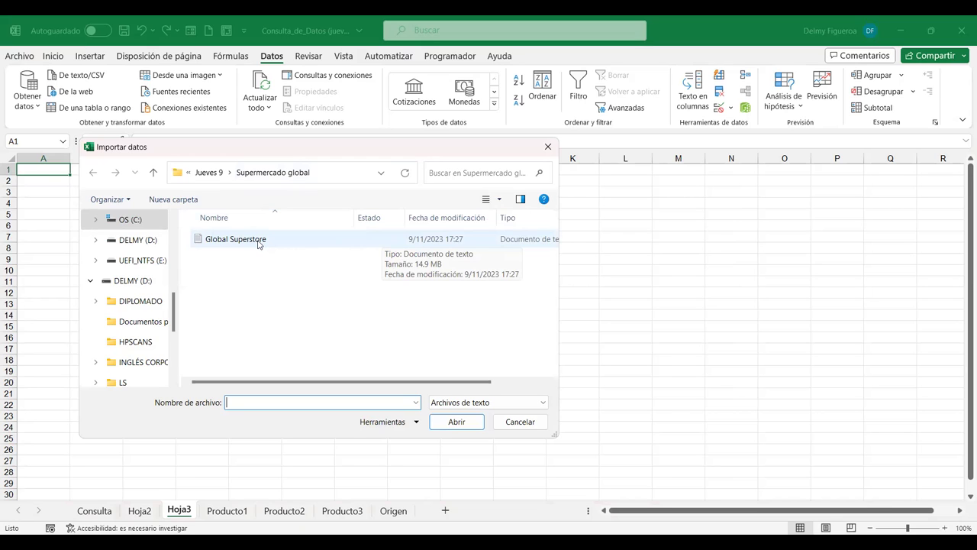
double_click(258, 241)
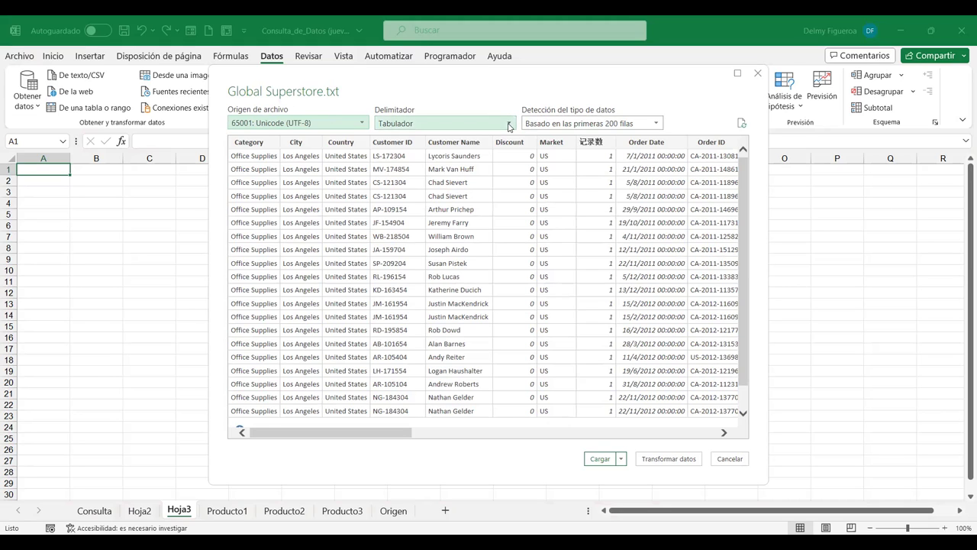
left_click(480, 127)
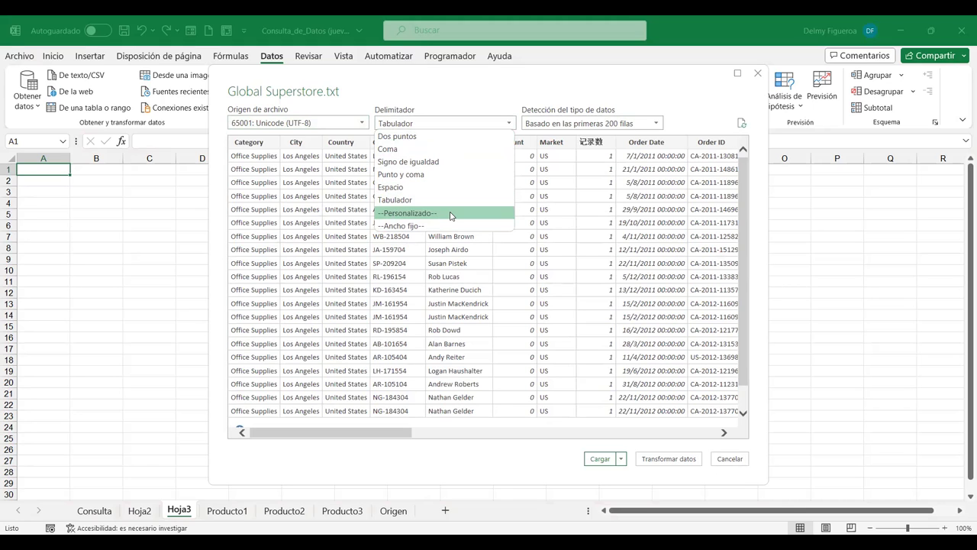
left_click(401, 128)
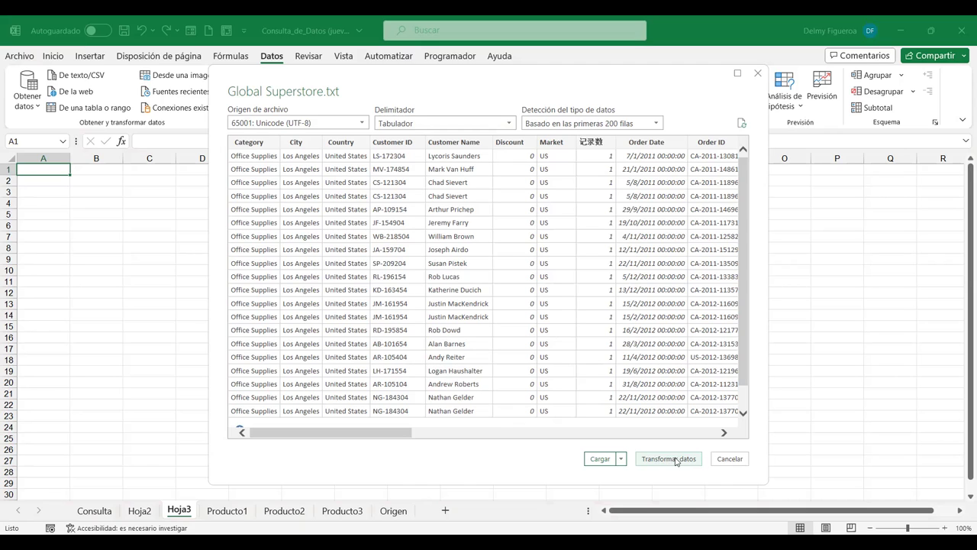
Step: Send the Global Superstore import to Power Query, then choose Cerrar y cargar en..
left_click(676, 460)
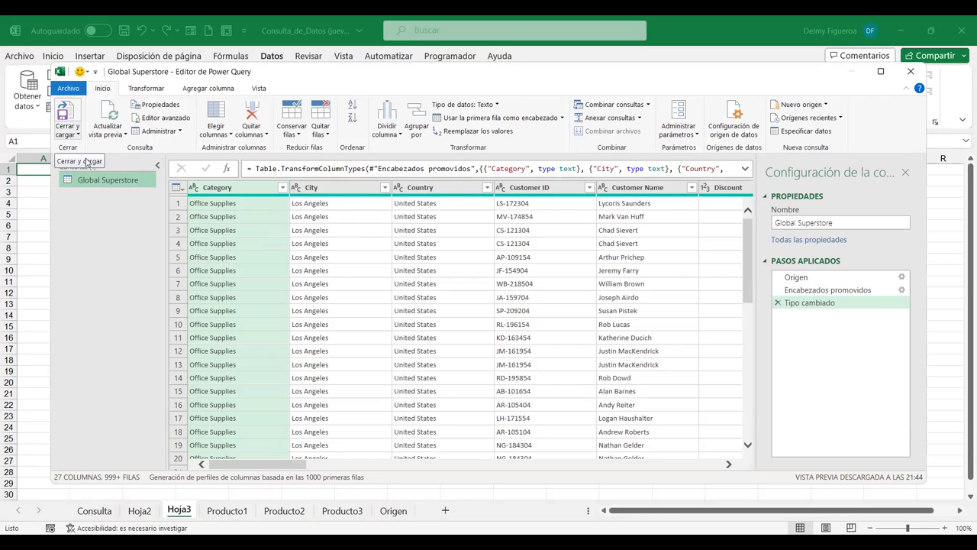
left_click(78, 135)
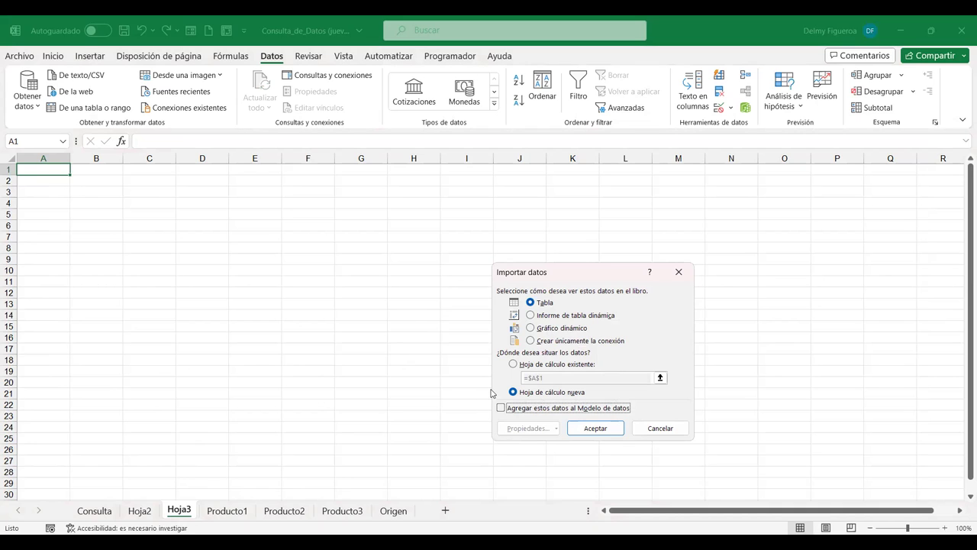
Step: Load the query as a Tabla on the existing worksheet starting at $A$1
left_click(514, 365)
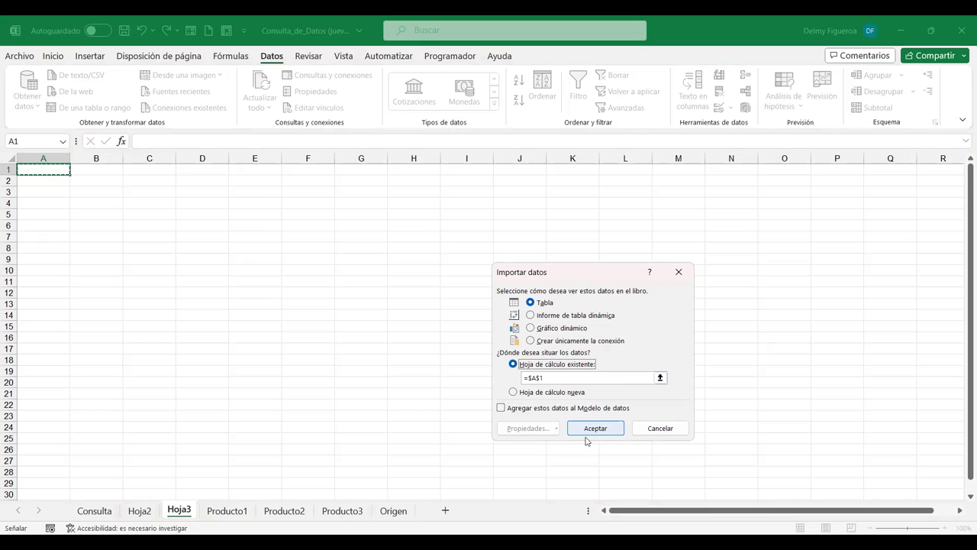
left_click(590, 428)
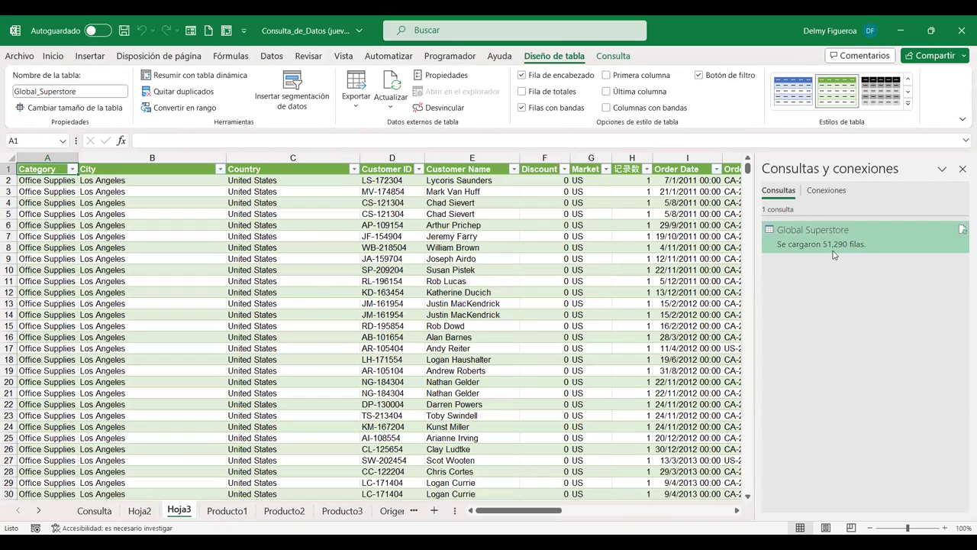
Step: Check the loaded Global Superstore query, then close the Consultas y conexiones pane
mouse_move(836, 254)
mouse_move(835, 245)
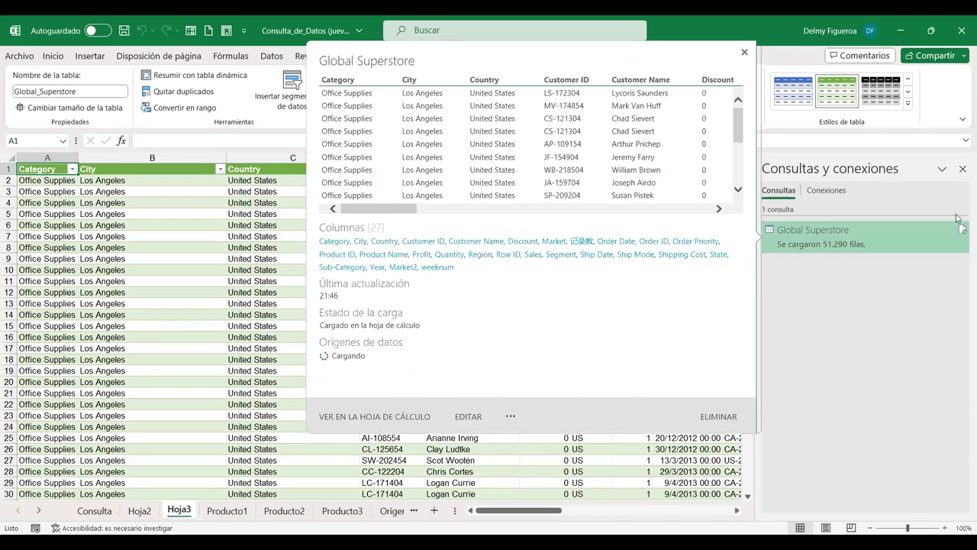
left_click(962, 171)
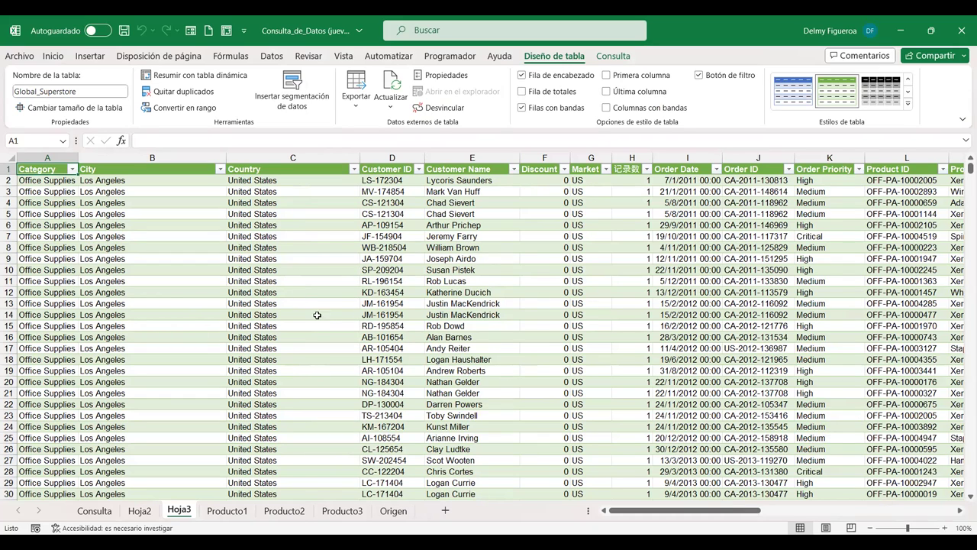
left_click(56, 154)
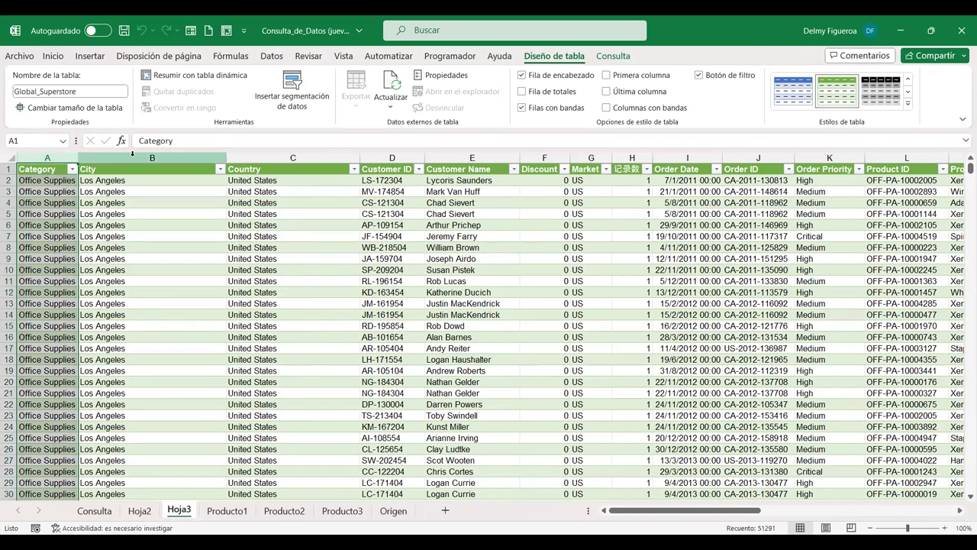
left_click(153, 157)
left_click(284, 156)
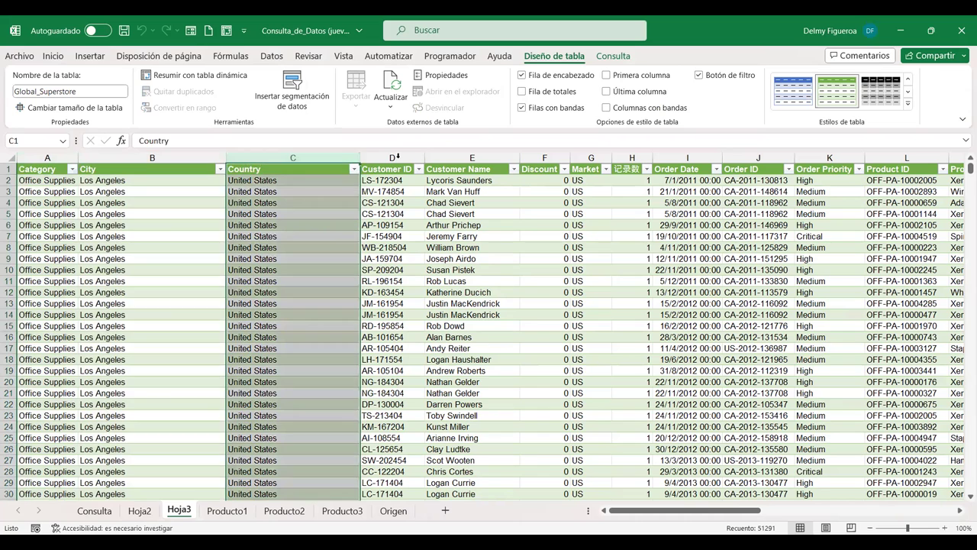
left_click(397, 156)
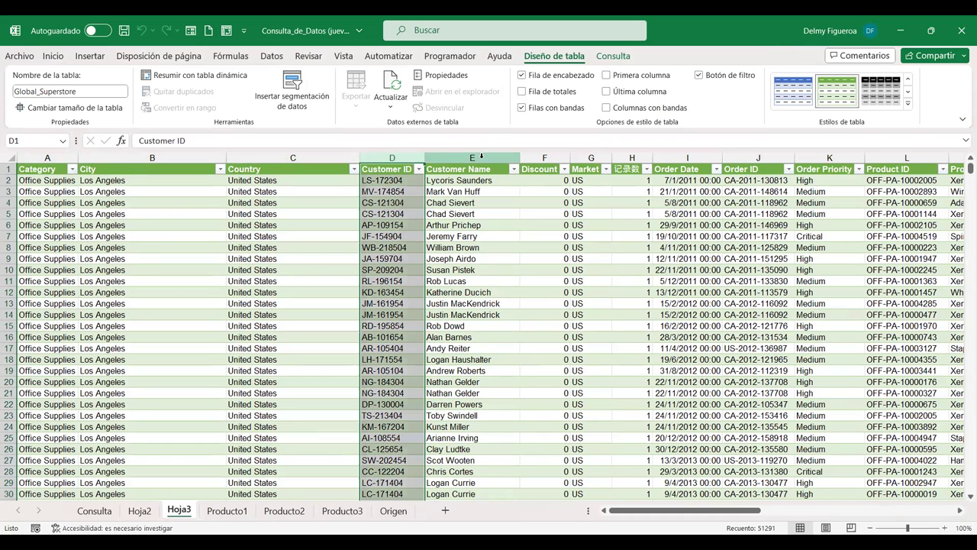
left_click(479, 157)
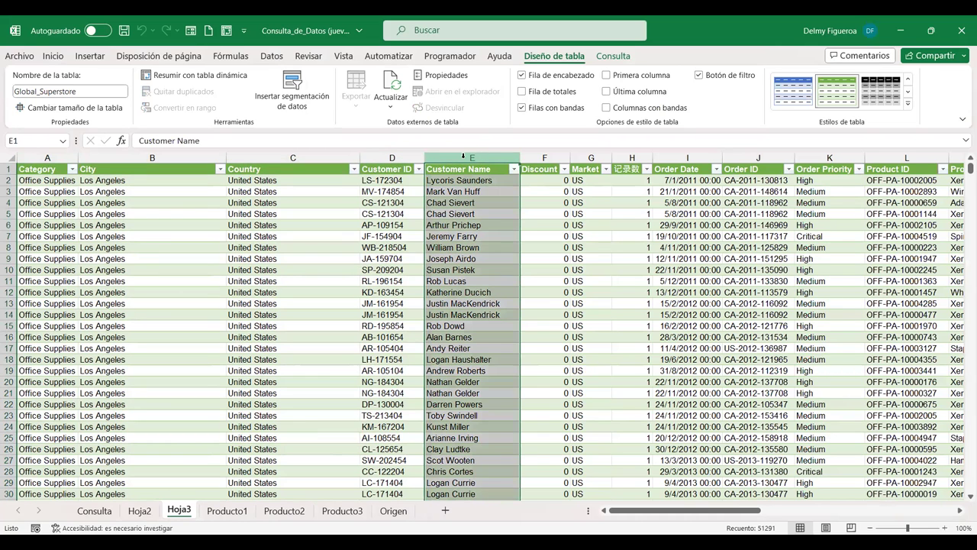
left_click(545, 156)
left_click(579, 156)
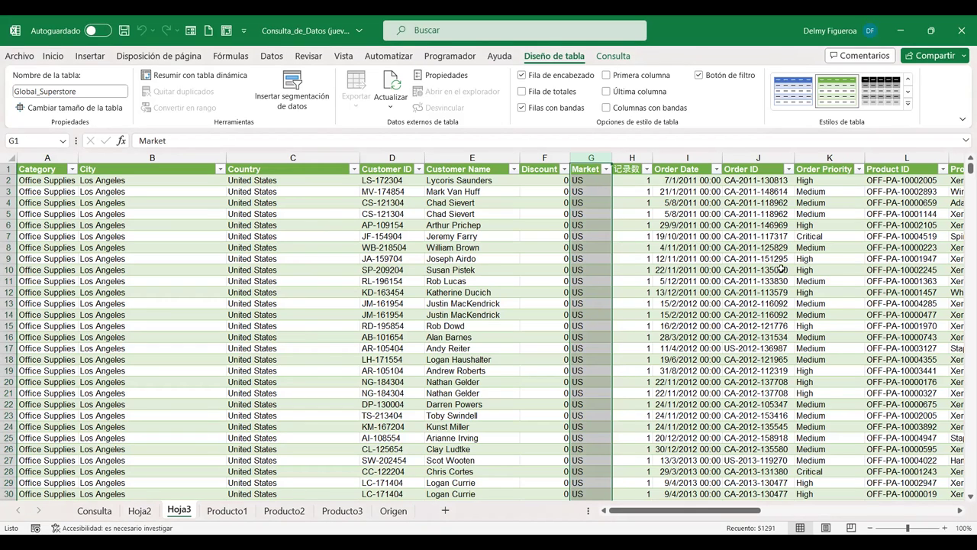
key("ctrl+Home")
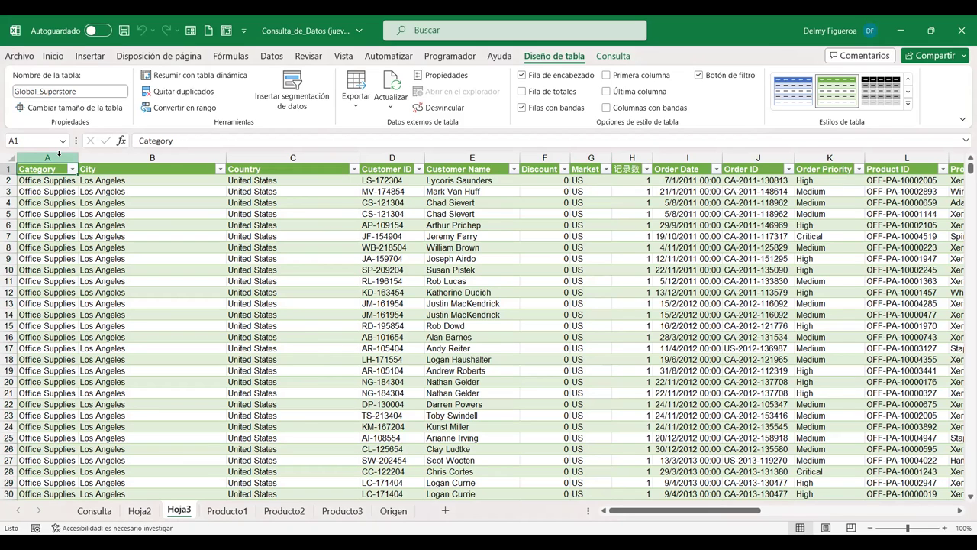
Step: Copy the header row A1:AA1 and add a new blank sheet Hoja4
left_click_drag(59, 153, 878, 168)
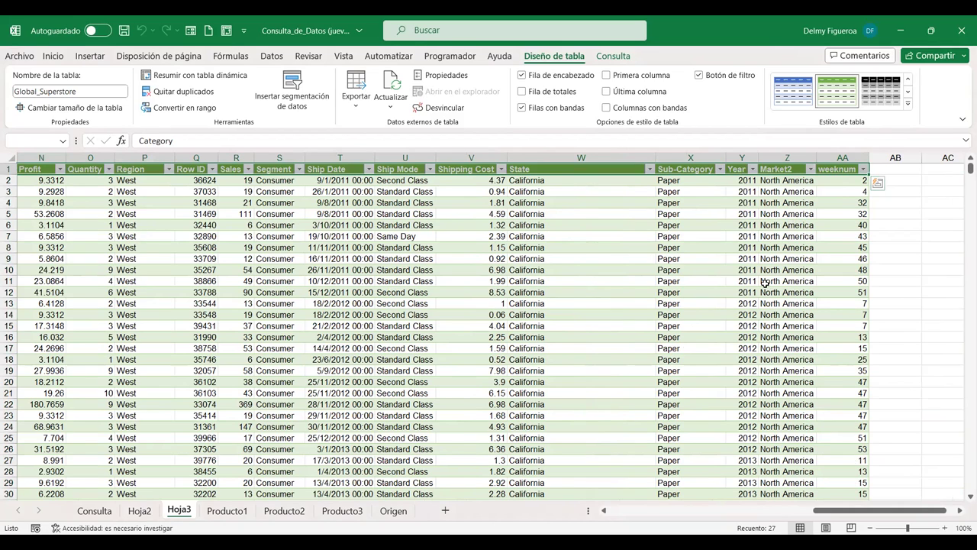
key("ctrl+c")
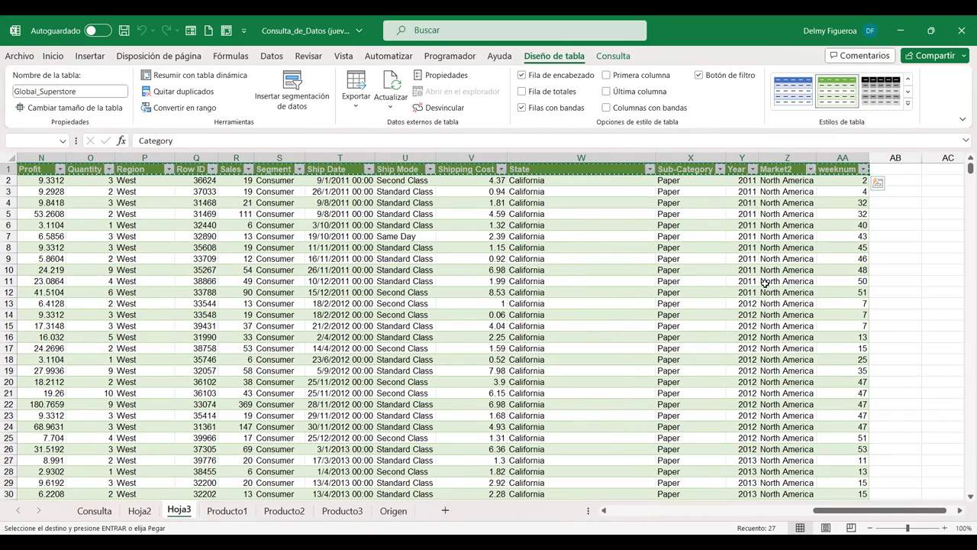
left_click(446, 513)
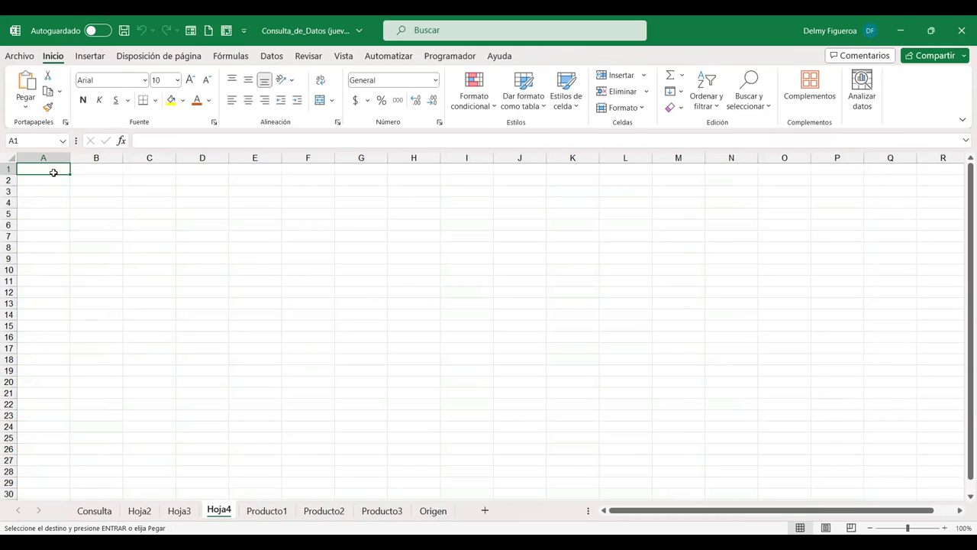
left_click(24, 111)
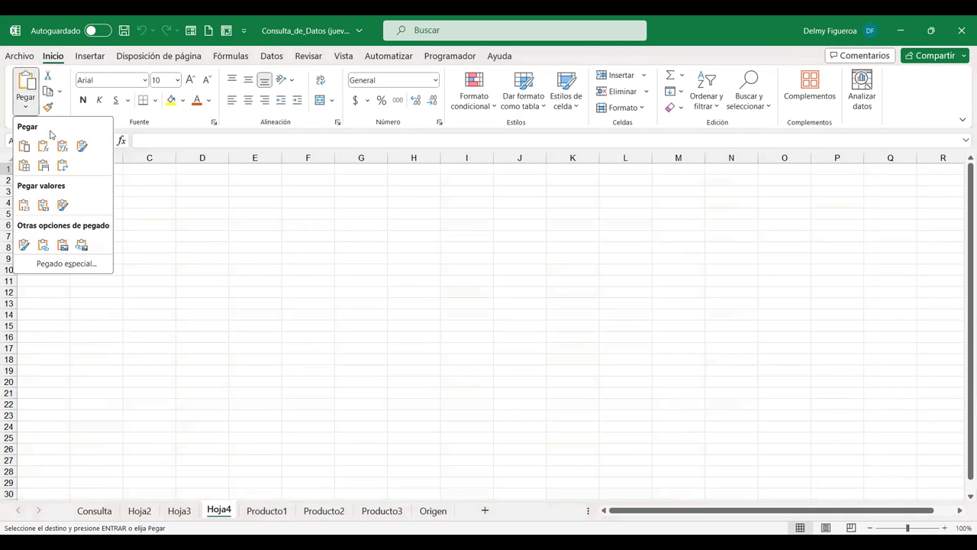
left_click(64, 167)
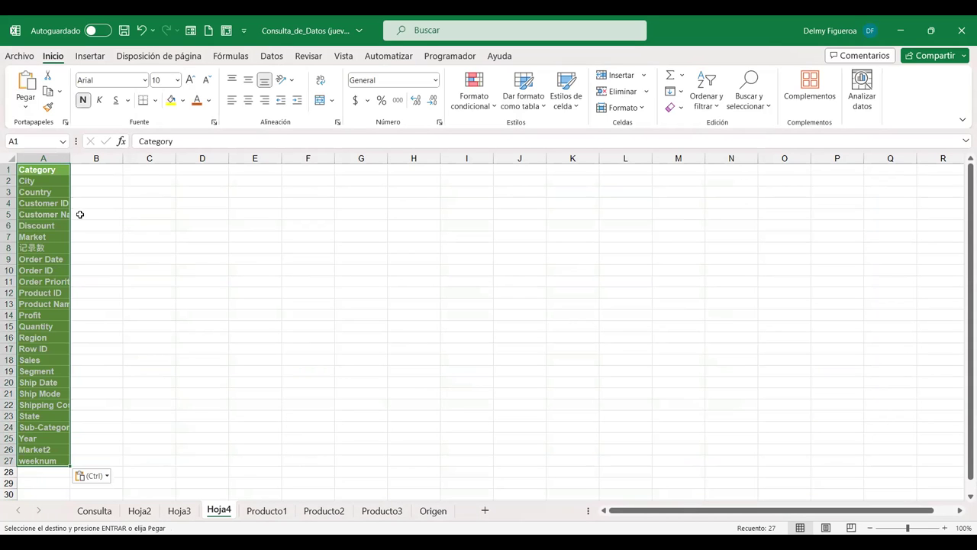
double_click(70, 158)
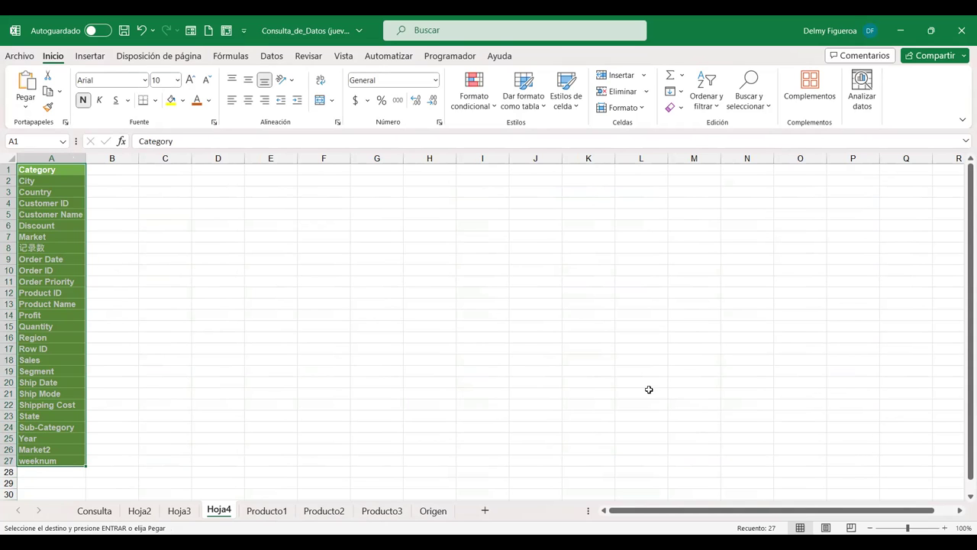
scroll(283, 310, "up", 1, "ctrl")
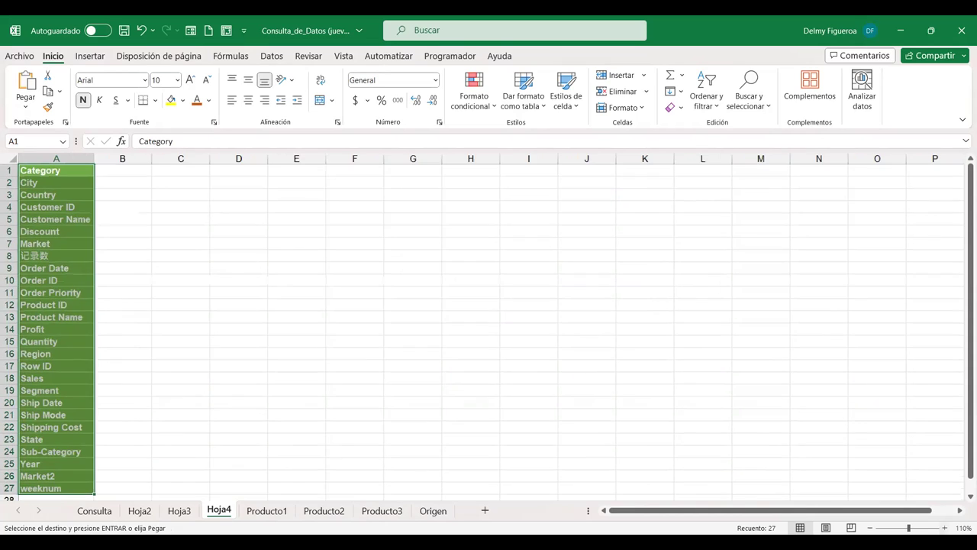
scroll(283, 310, "up", 1, "ctrl")
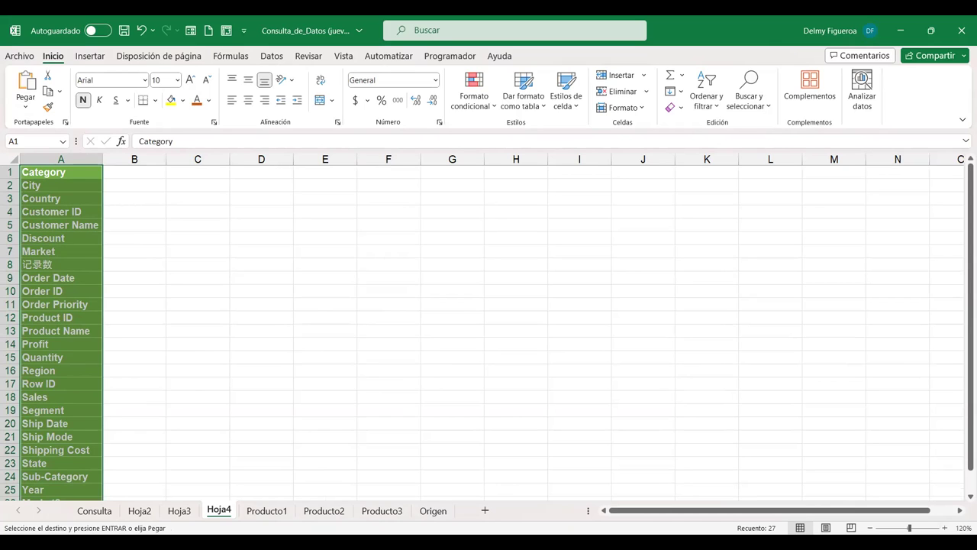
key("alt+Tab")
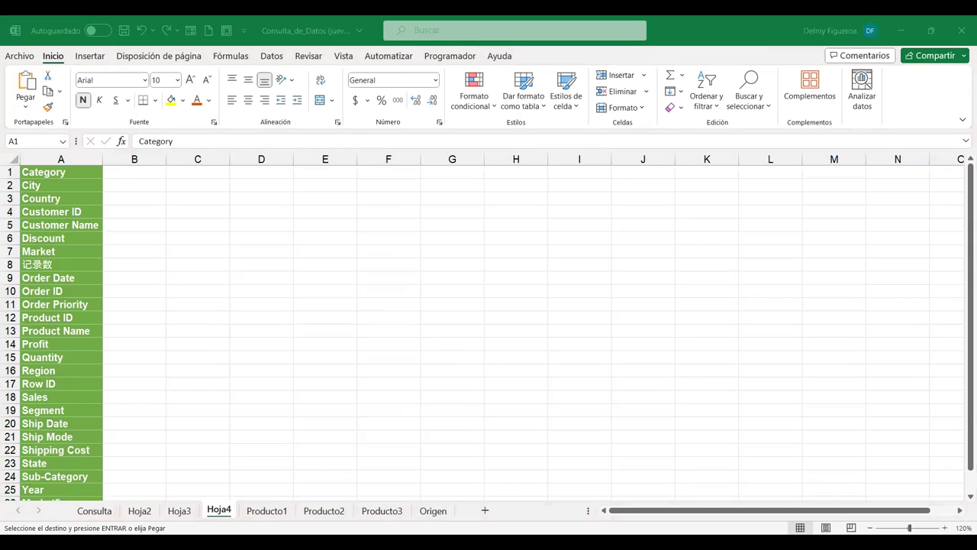
Step: Paste the Spanish field descriptions into B1 and autofit column B's width
left_click(127, 172)
key("ctrl+v")
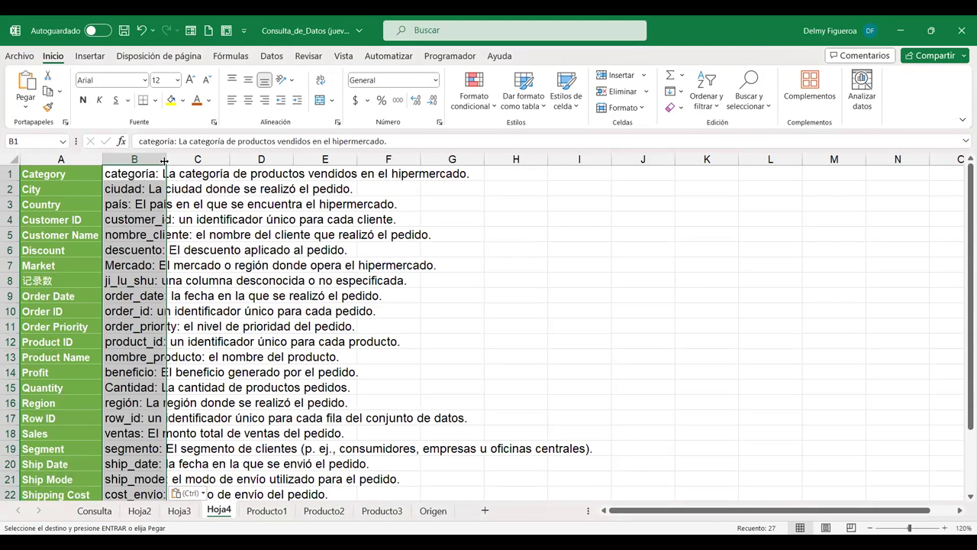
double_click(164, 160)
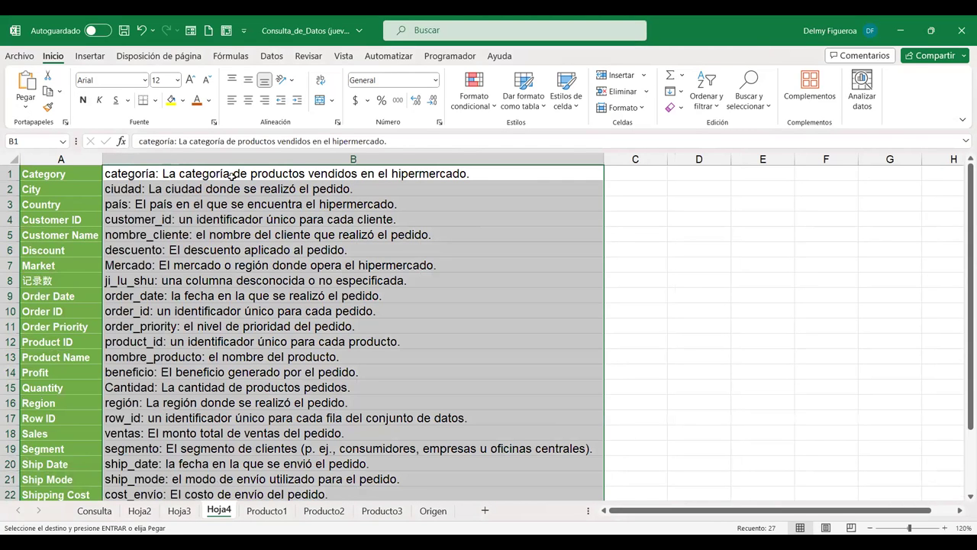
left_click(73, 171)
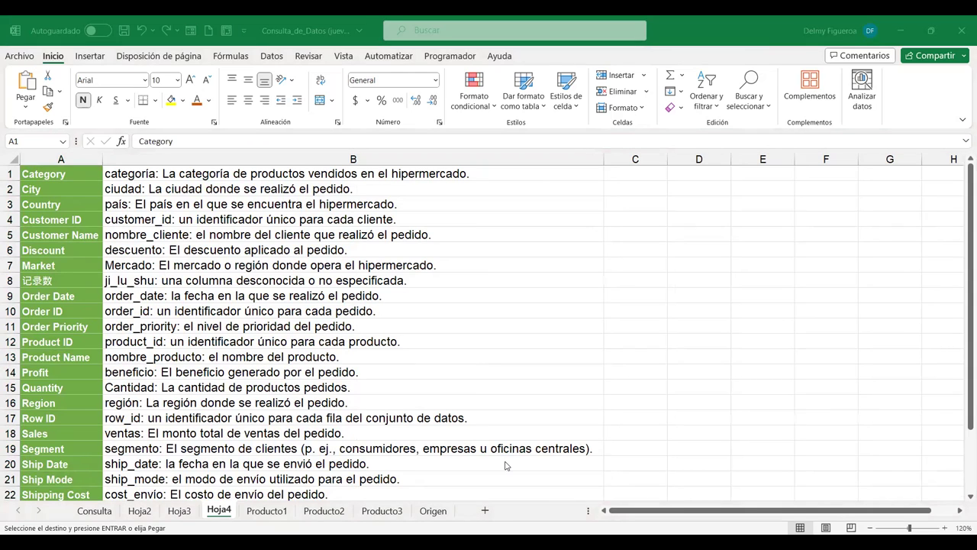
left_click(697, 174)
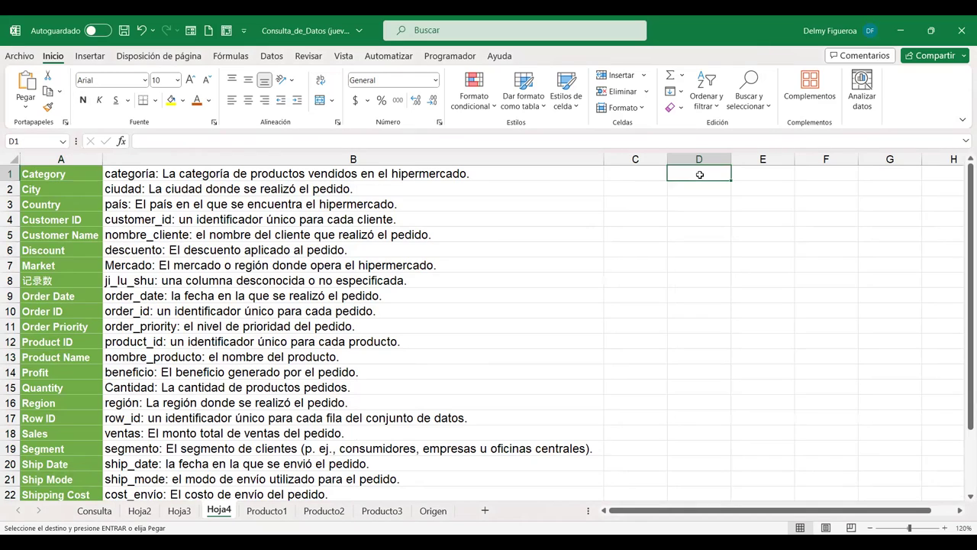
Step: Paste the dataset description into D1, merge and centre D1:G1, and shorten row 1
key("ctrl+v")
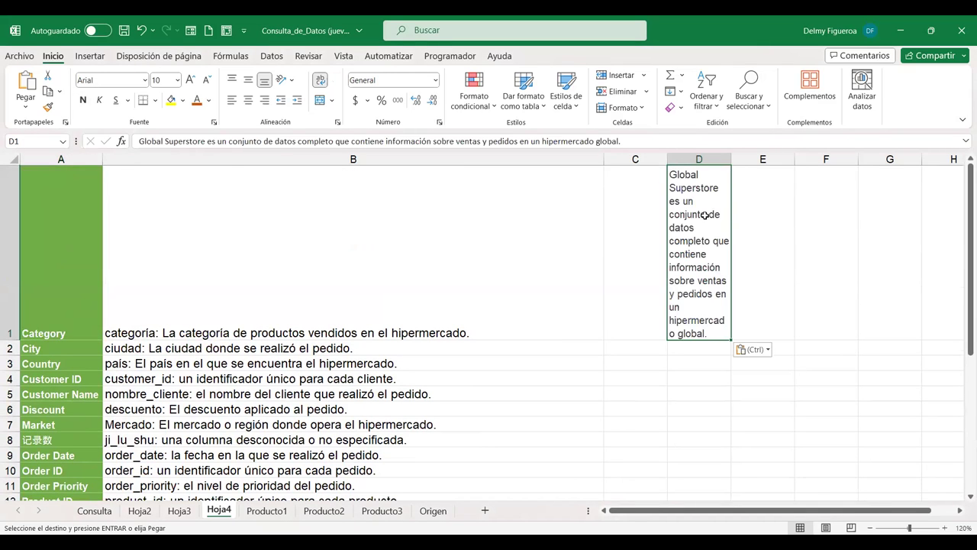
left_click(858, 216, "shift")
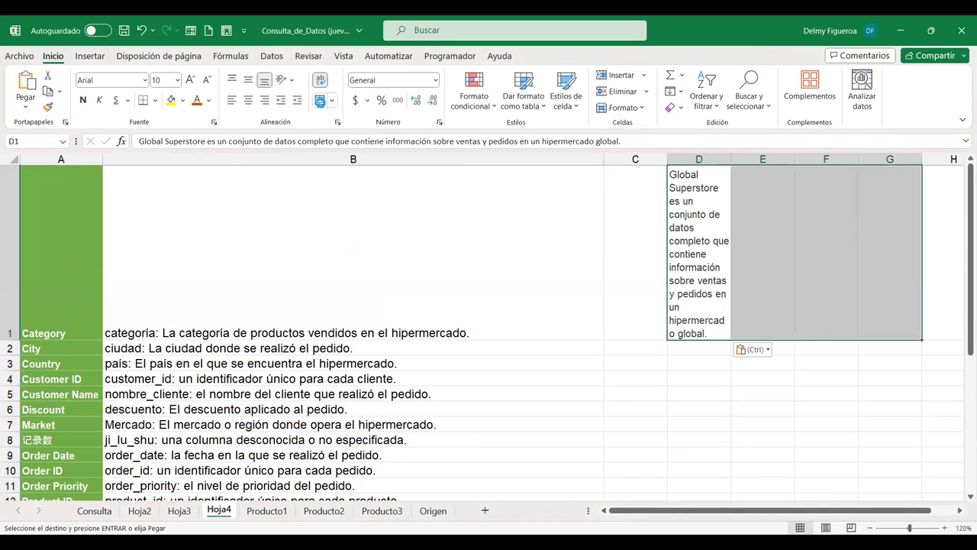
key("Escape")
key("alt+o")
key("m")
key("c")
mouse_move(9, 340)
left_mouse_down()
mouse_move(29, 205)
mouse_move(11, 214)
left_mouse_up()
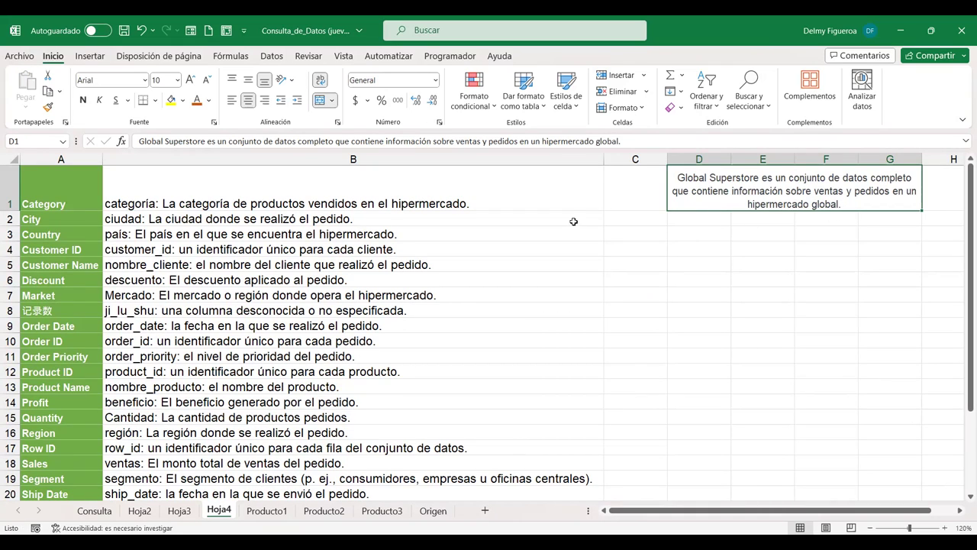
left_click(216, 200)
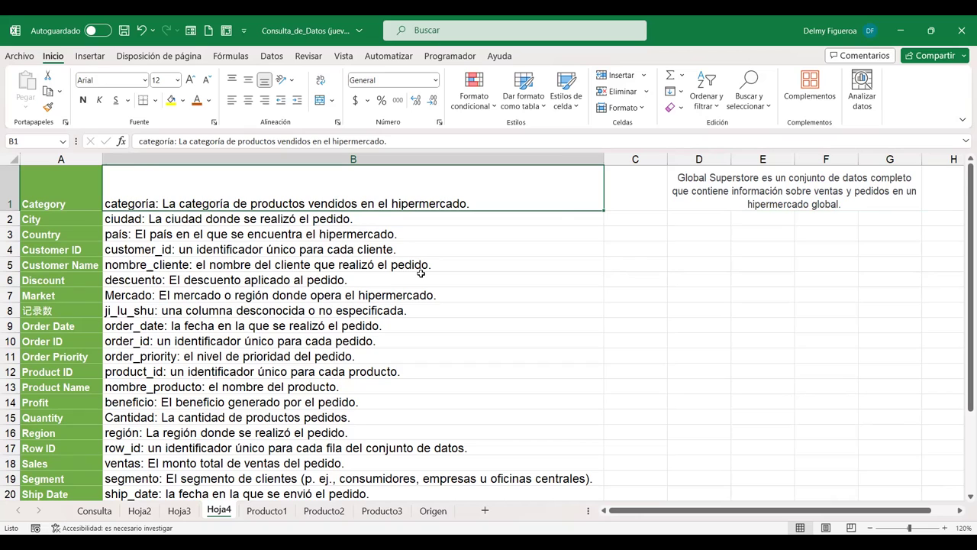
key("Down")
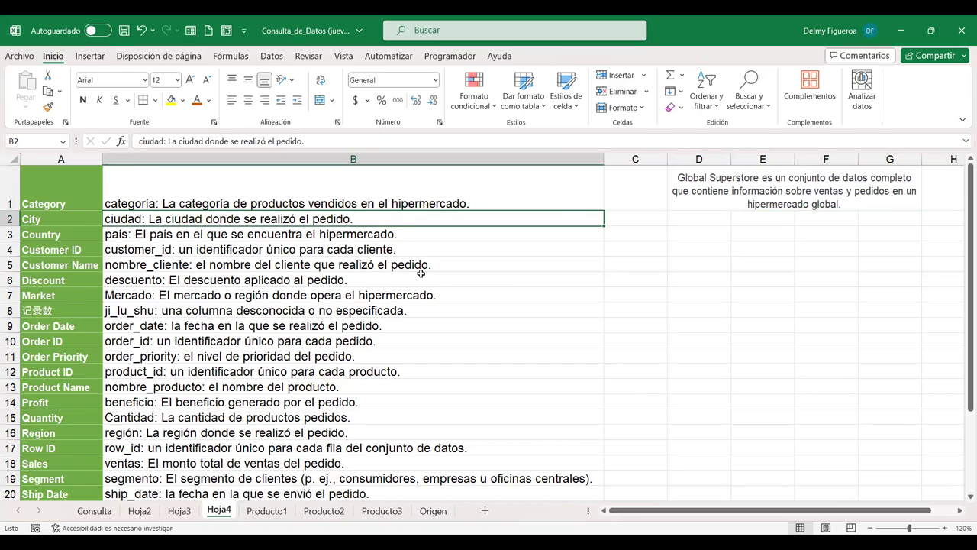
key("Down")
key("Down")
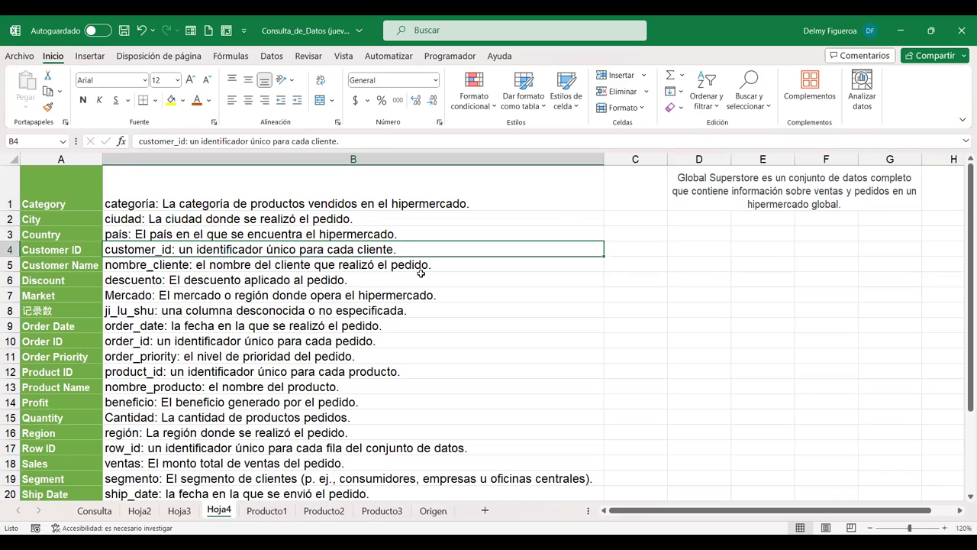
key("Down")
key("Down")
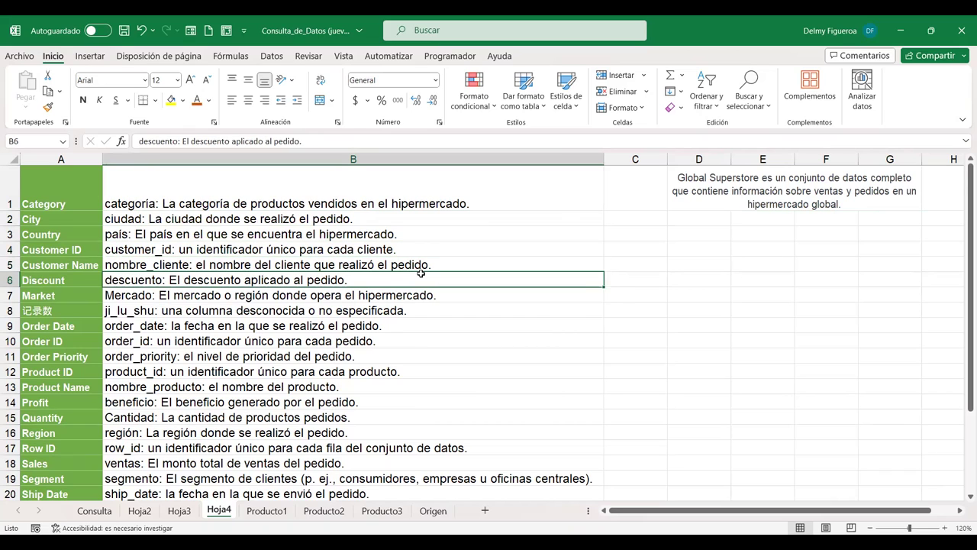
key("Down")
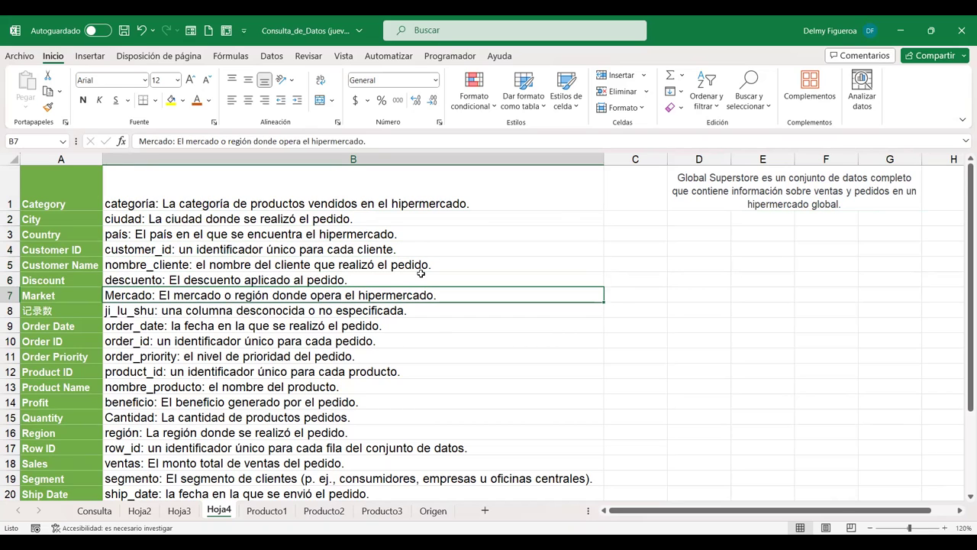
key("Down")
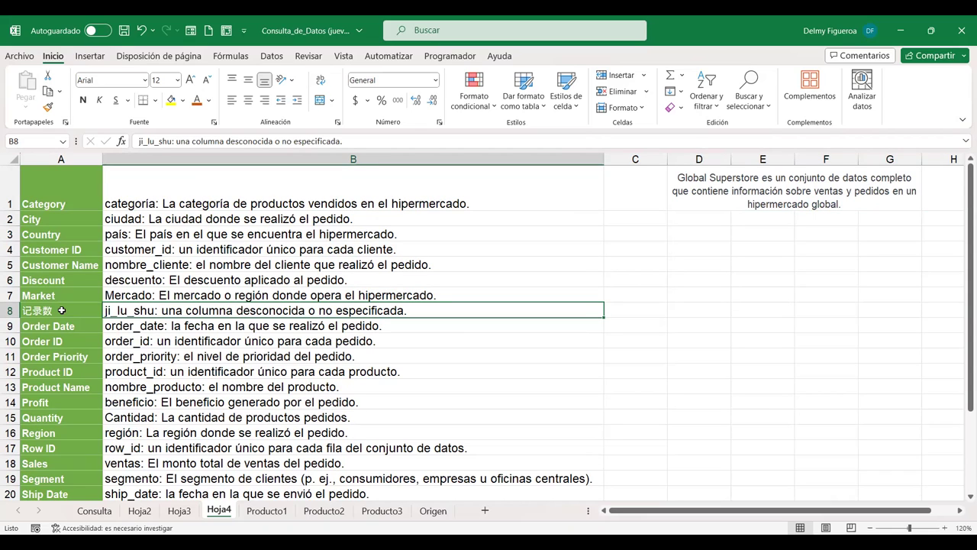
left_click(212, 327)
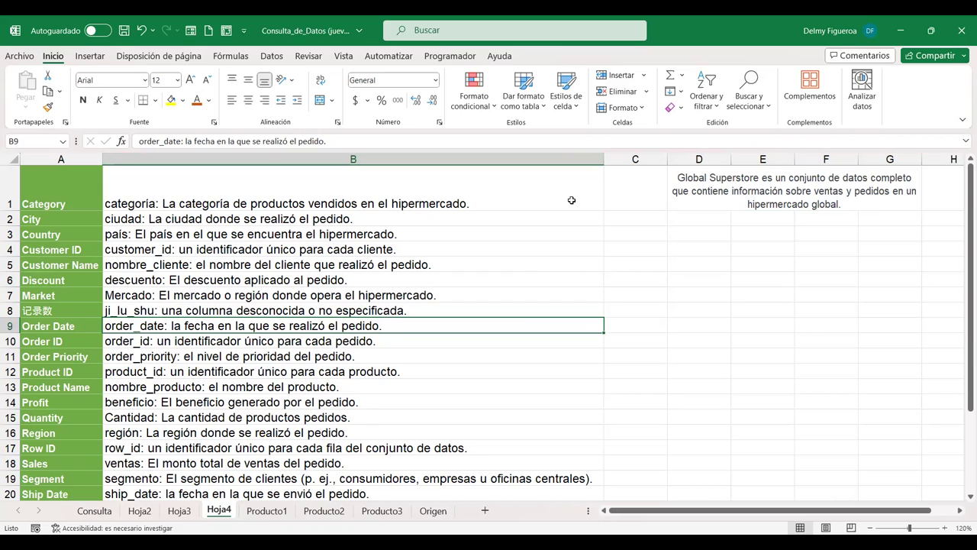
key("Down")
key("Down")
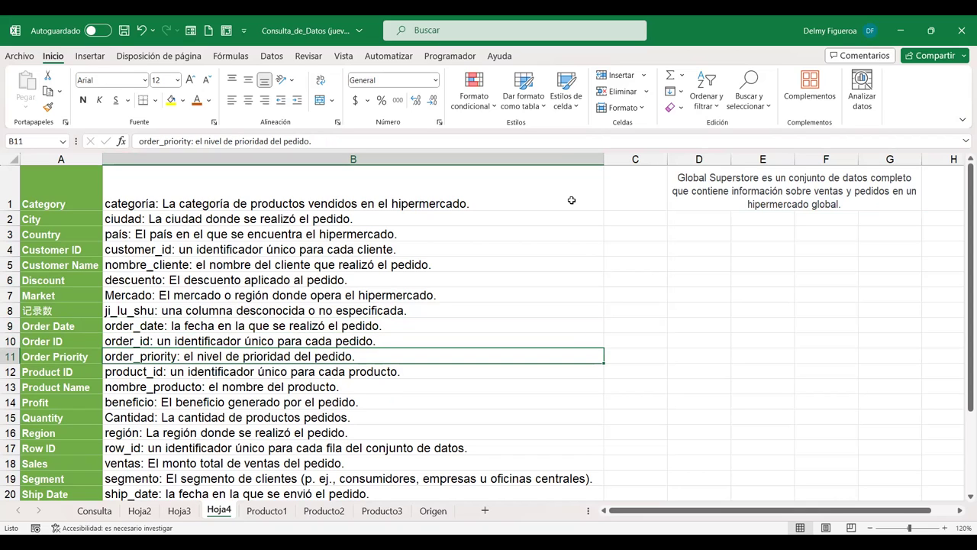
key("Down")
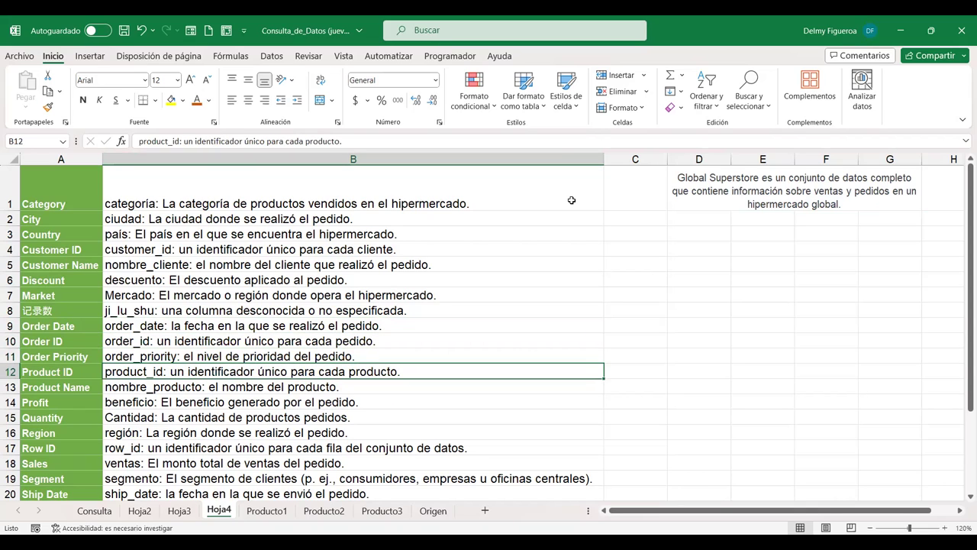
key("Down")
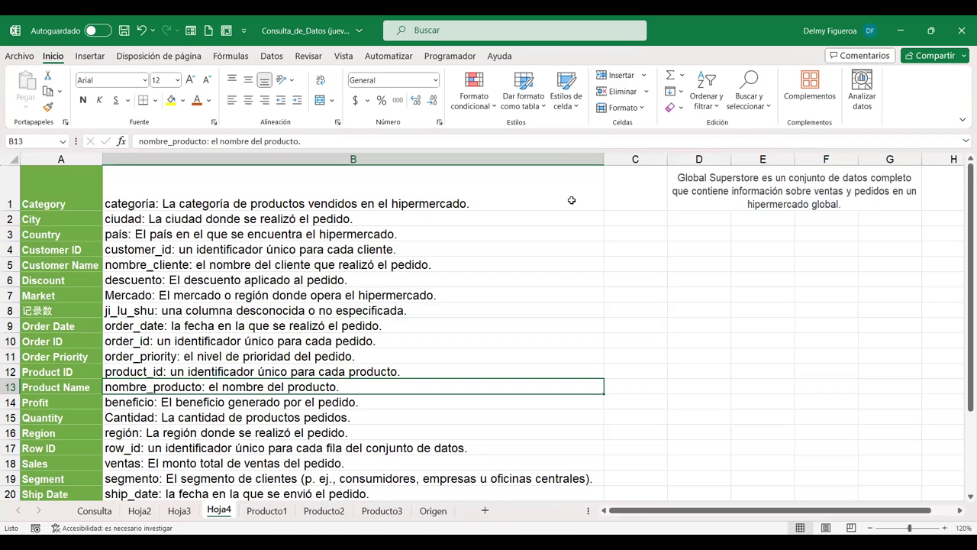
key("Down")
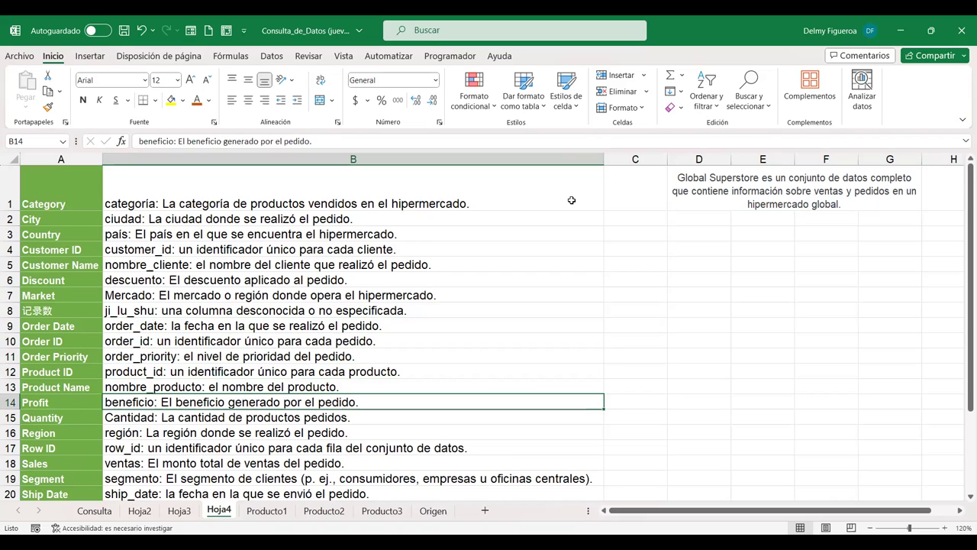
key("Down")
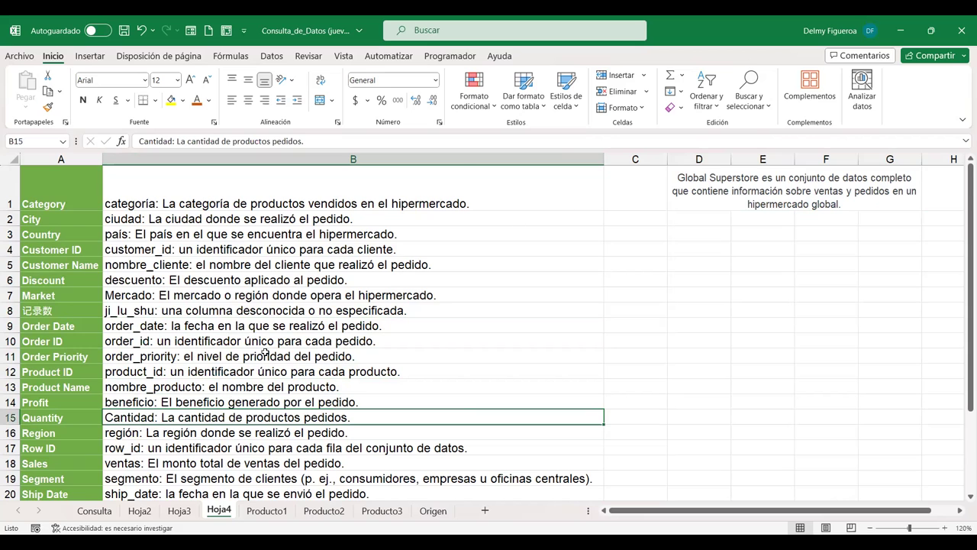
scroll(263, 354, "down", 1)
key("Down")
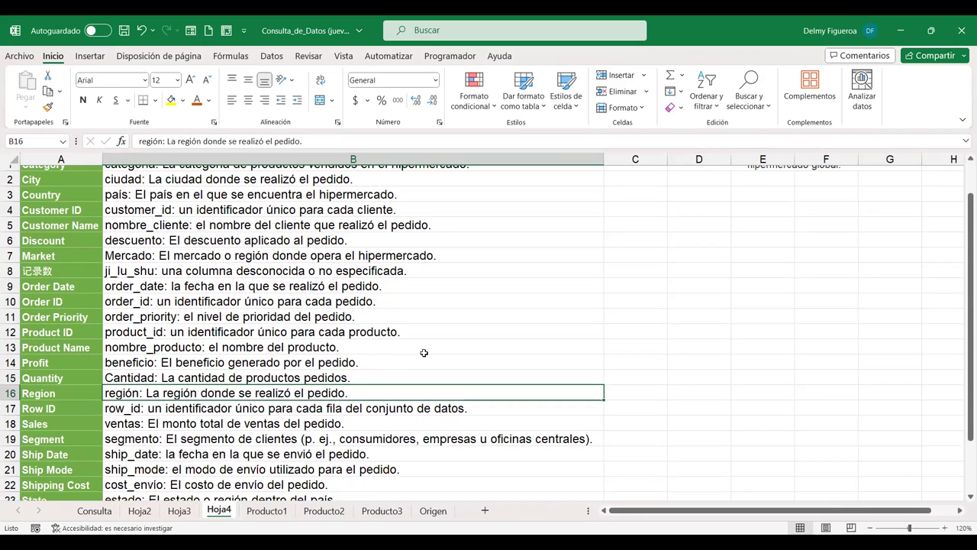
key("Down")
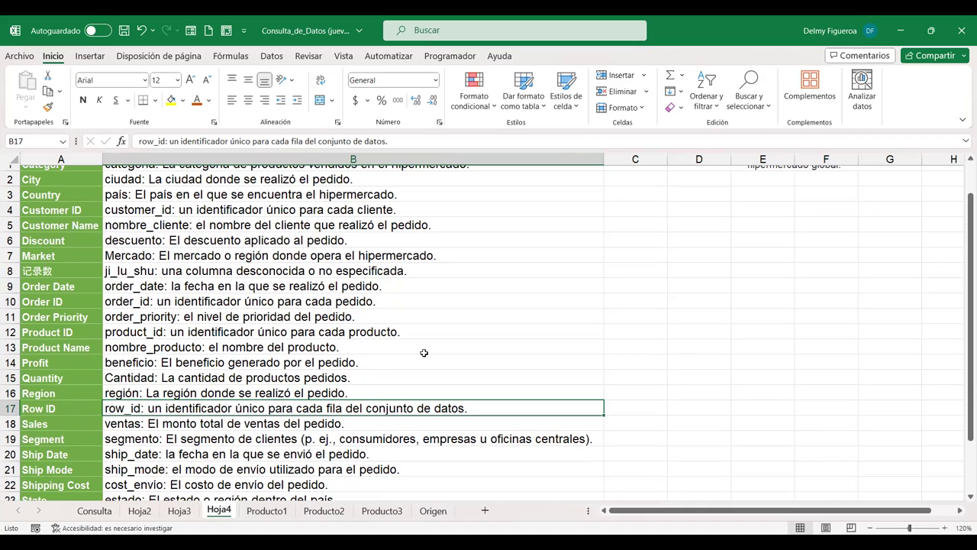
key("Down")
scroll(429, 387, "down", 1)
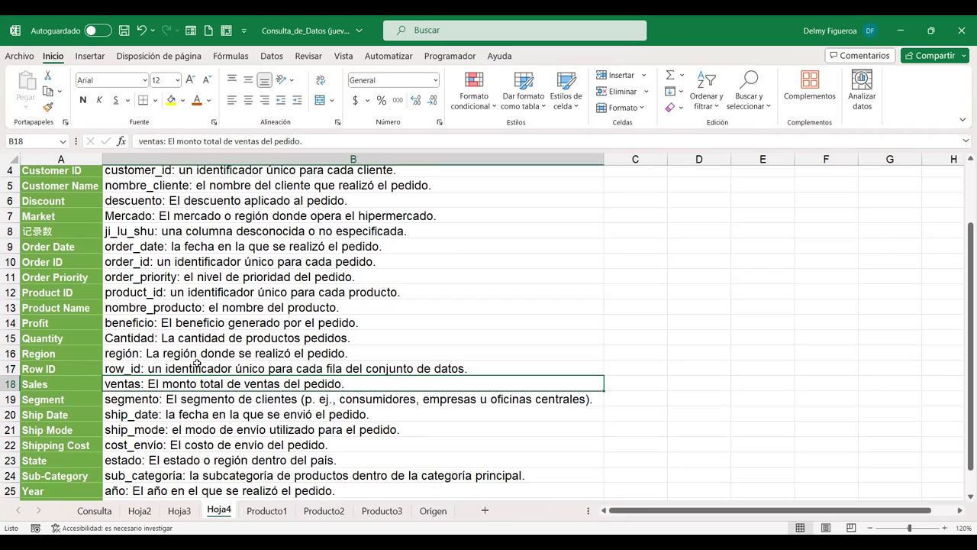
left_click(185, 398)
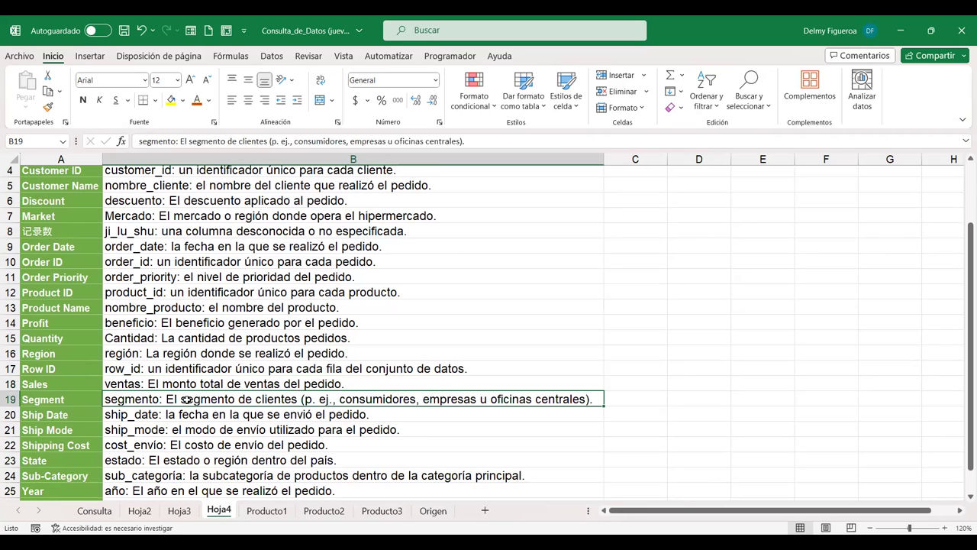
scroll(187, 399, "down", 1)
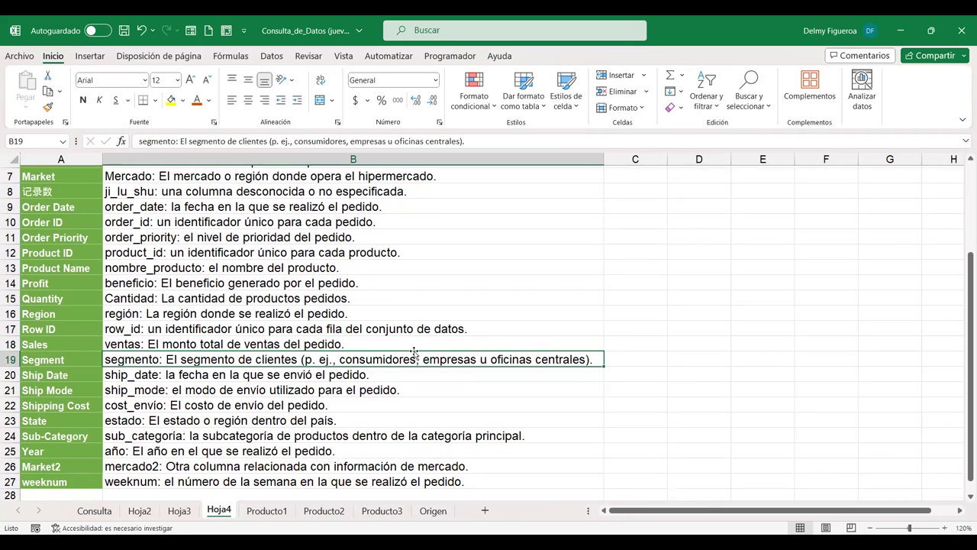
left_click(270, 376)
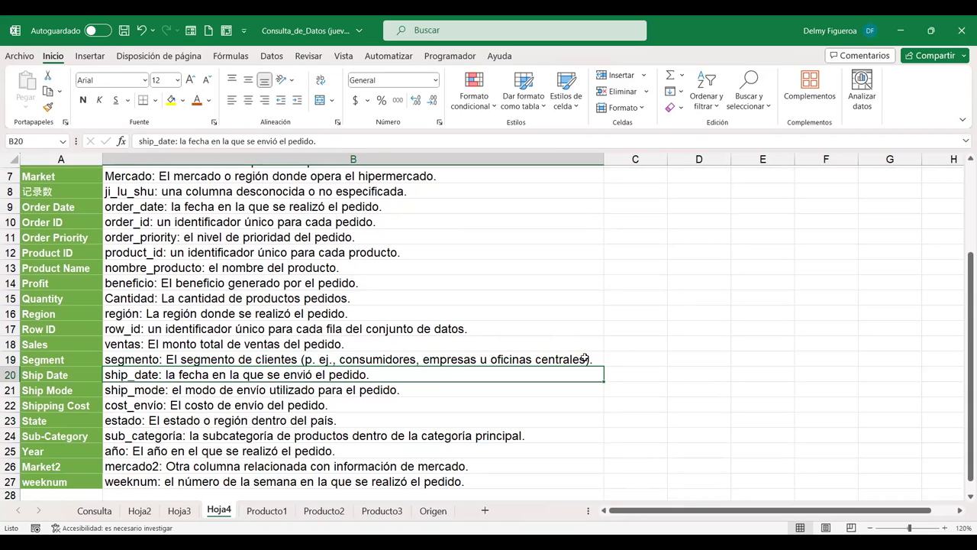
key("Down")
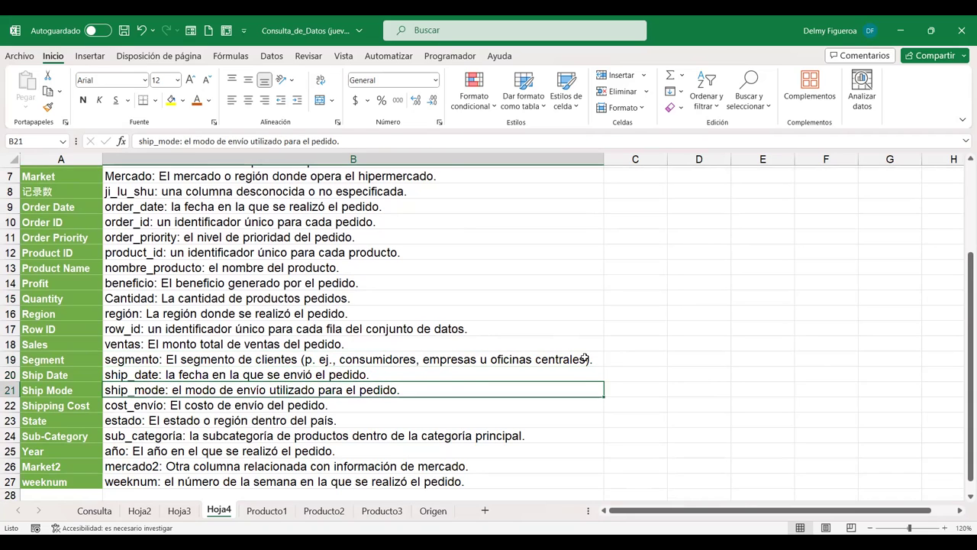
key("Down")
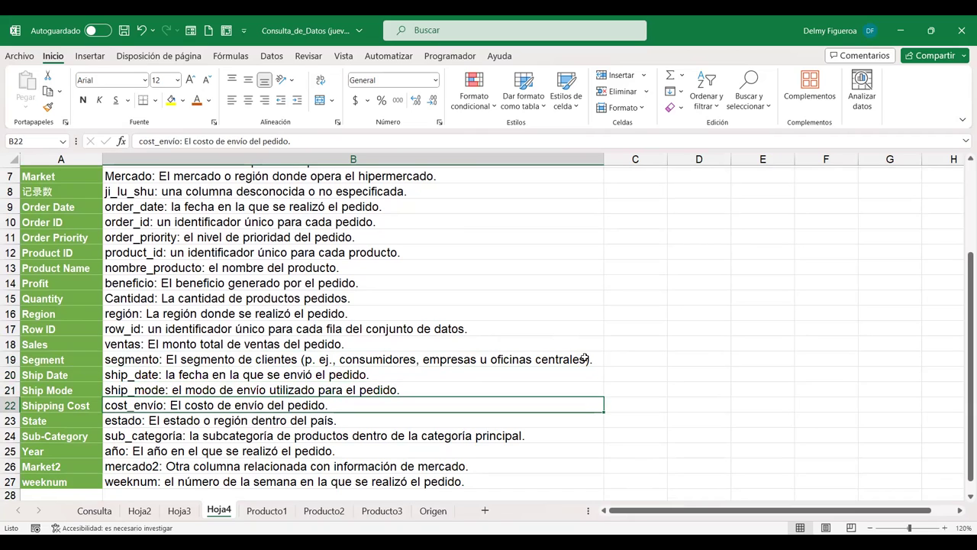
key("Down")
key("Down")
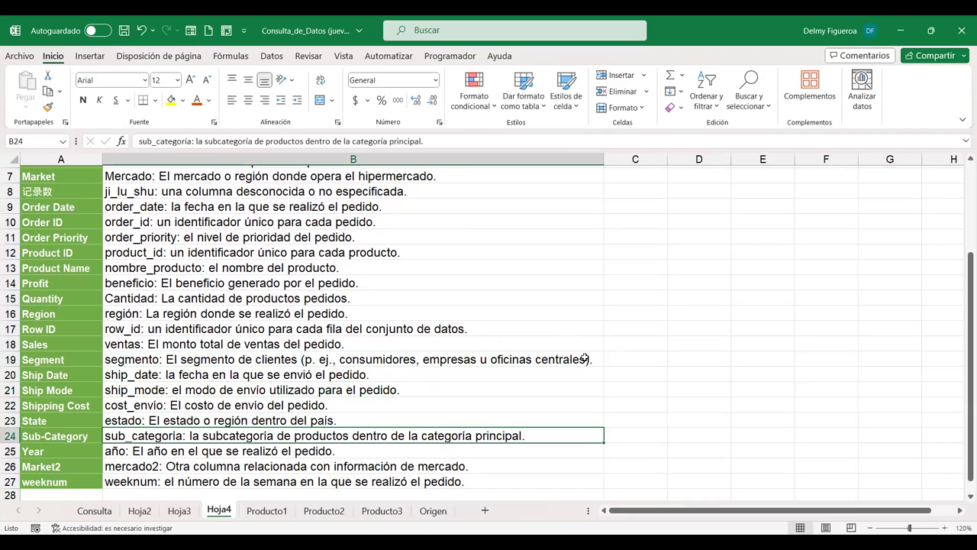
scroll(535, 368, "down", 1)
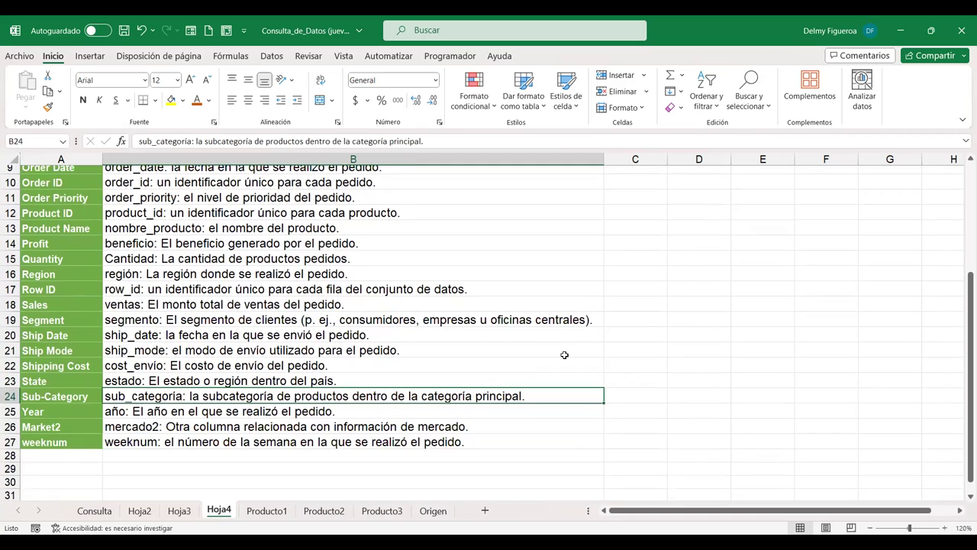
key("Down")
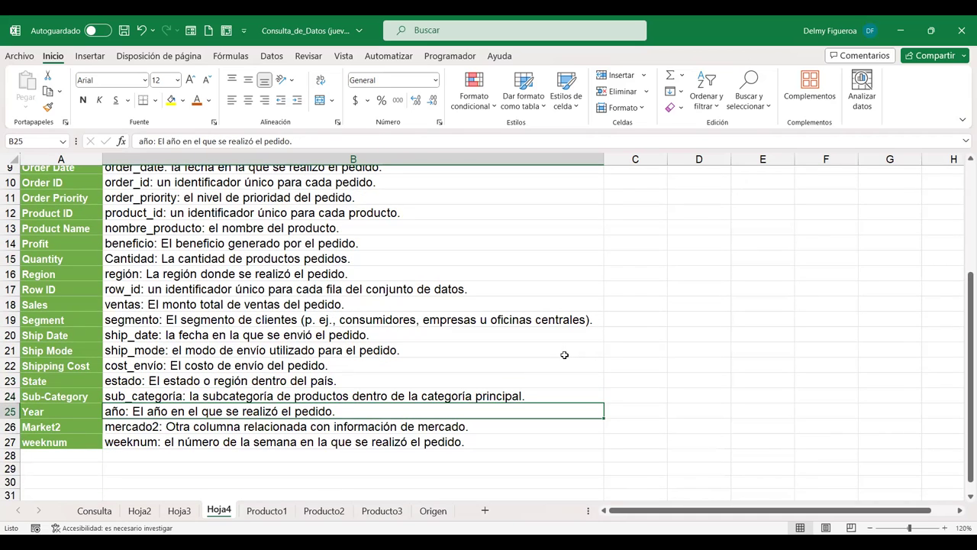
key("Down")
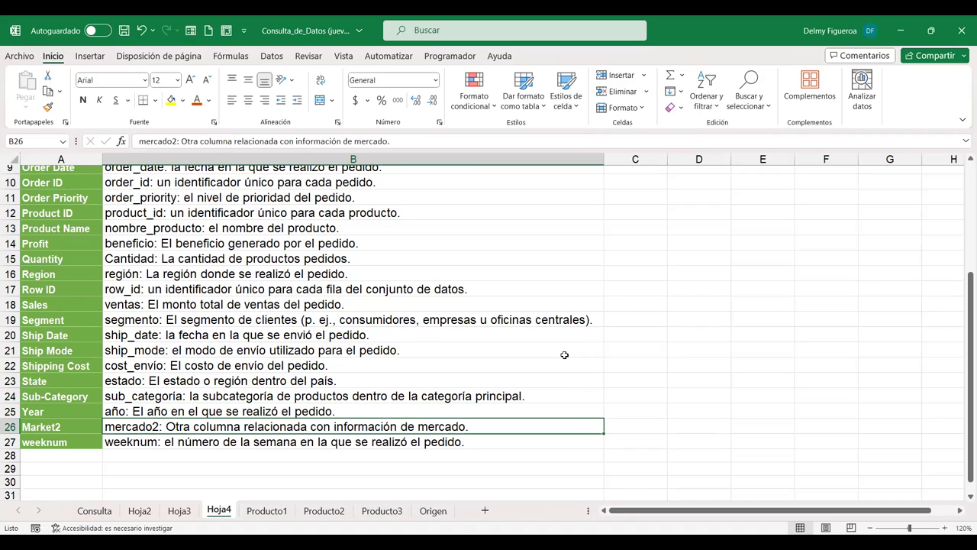
key("Down")
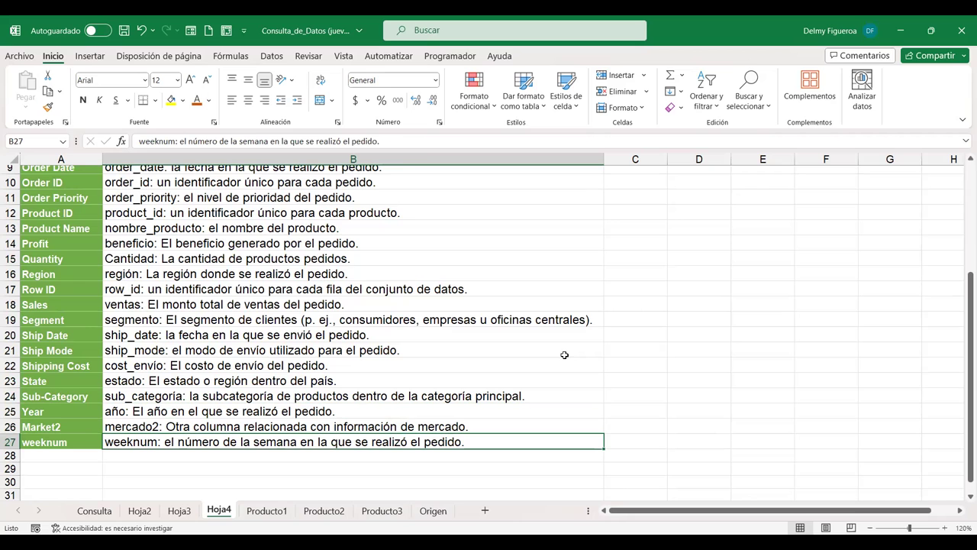
Step: Copy the words 'Global Superstore' from the D1 description on Hoja4
left_click(175, 510)
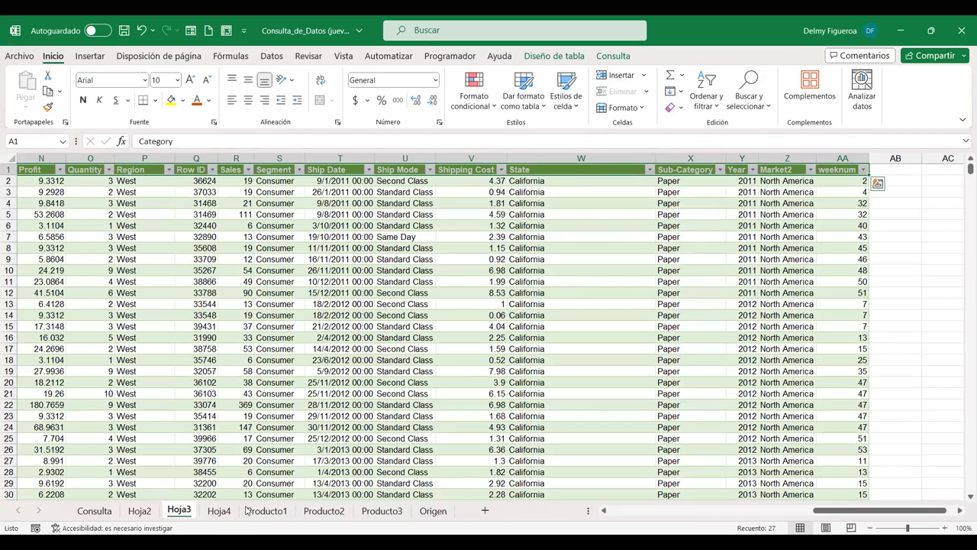
left_click(220, 512)
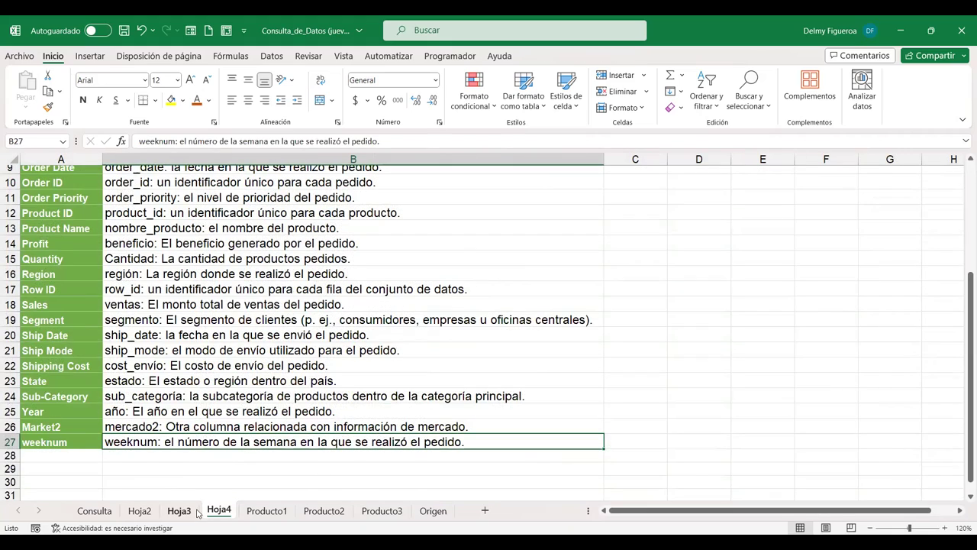
scroll(257, 388, "up", 3)
key("ctrl+End")
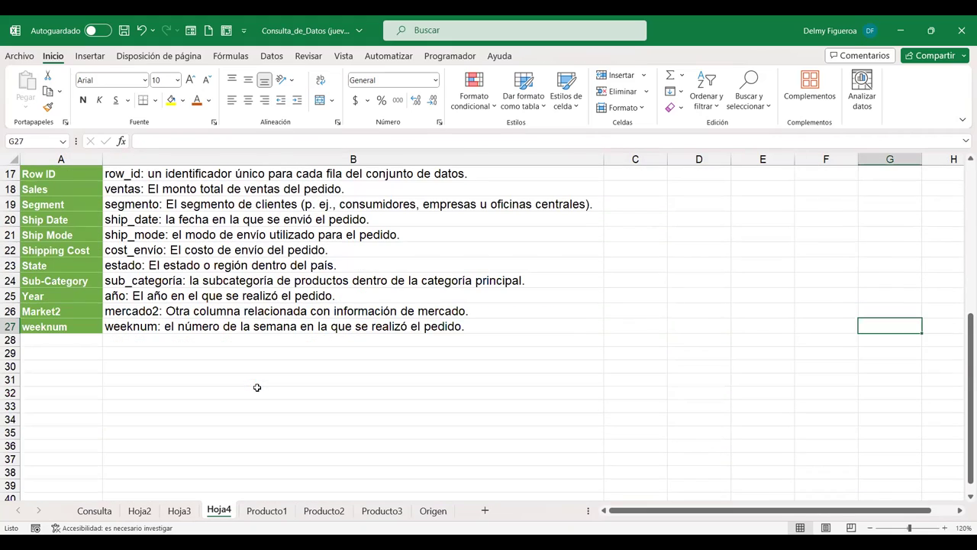
key("ctrl+Home")
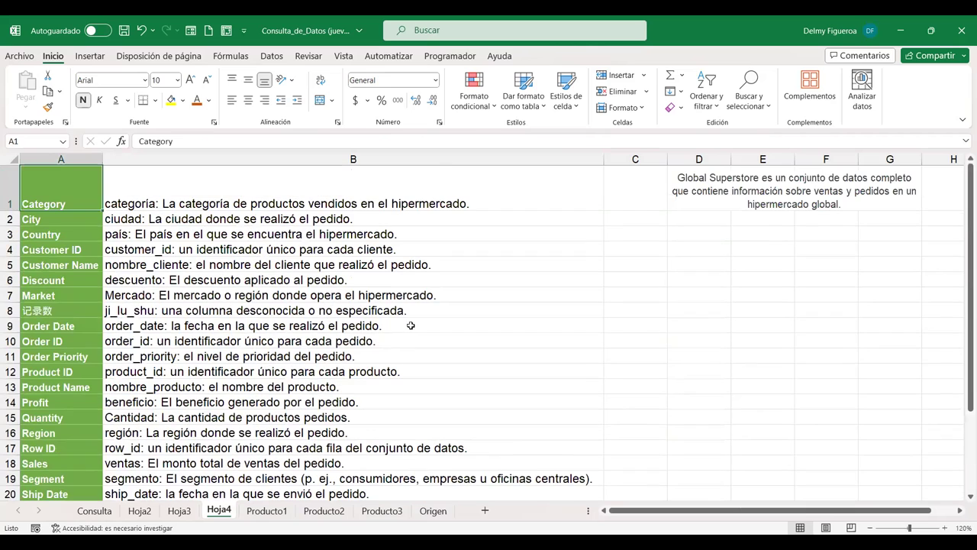
left_click(767, 190)
double_click(768, 189)
left_click_drag(669, 177, 752, 177)
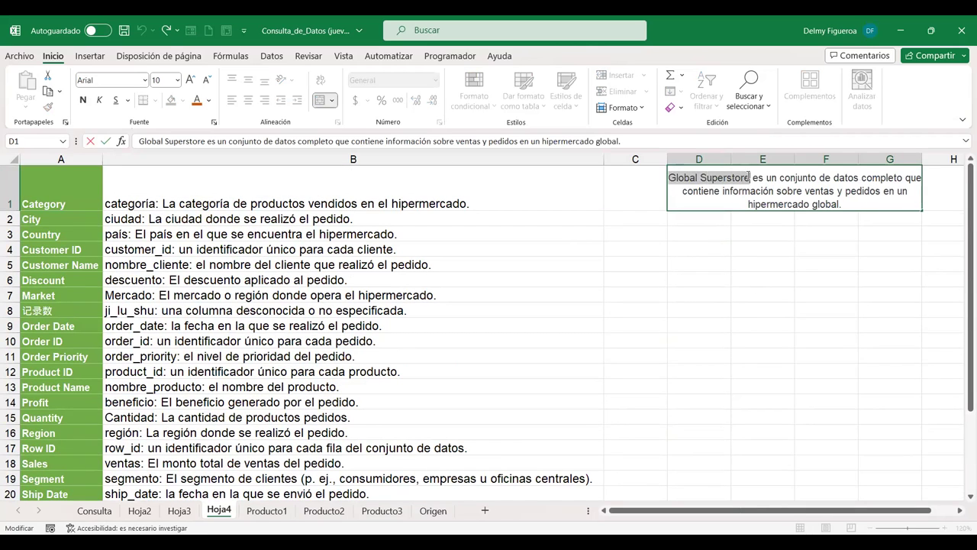
key("Return")
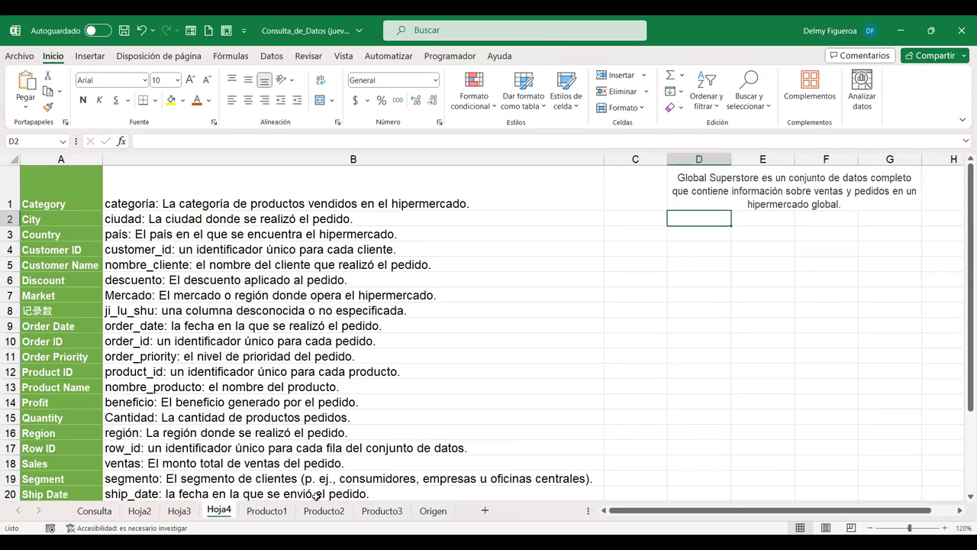
Step: Rename sheet Hoja3 to 'Global Superstore' and return to cell A1
left_click(178, 509)
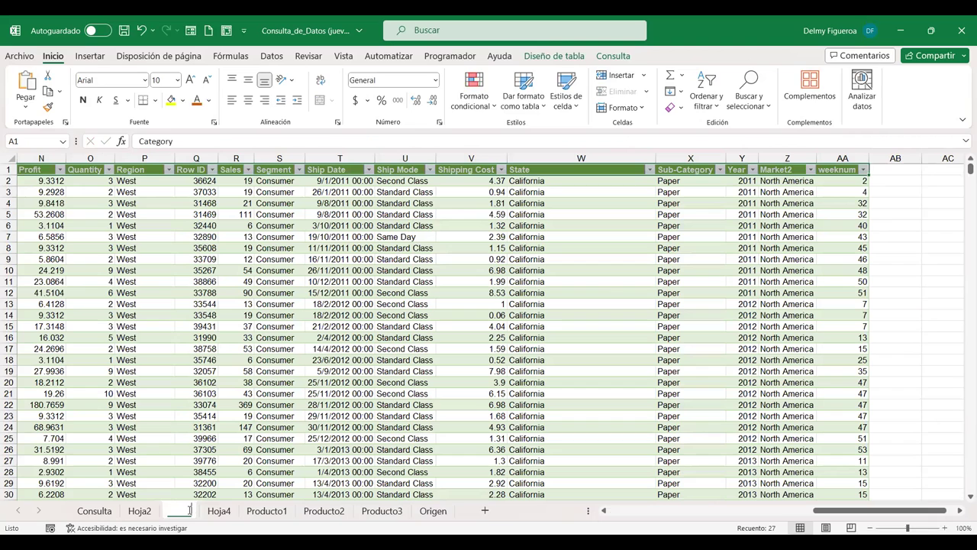
type("Global Superstore")
key("Return")
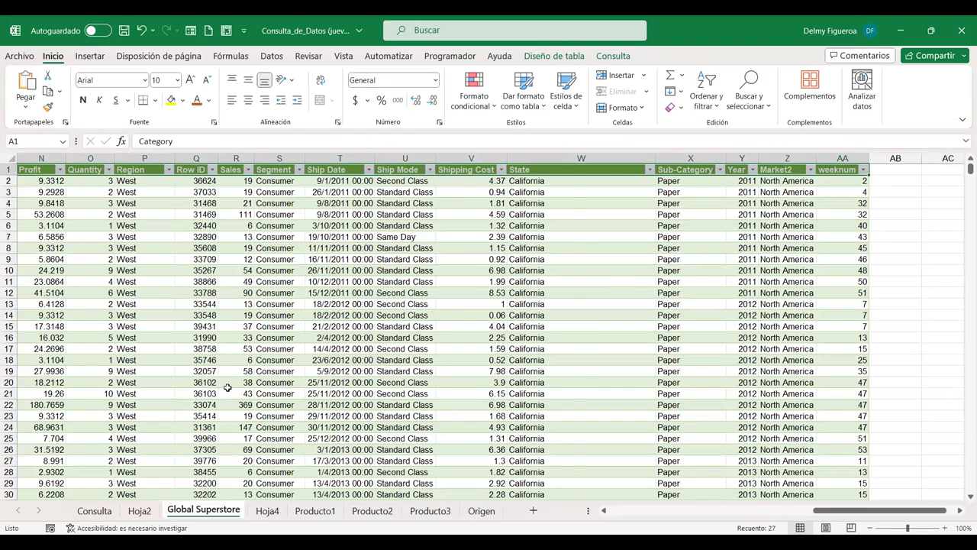
key("ctrl+Home")
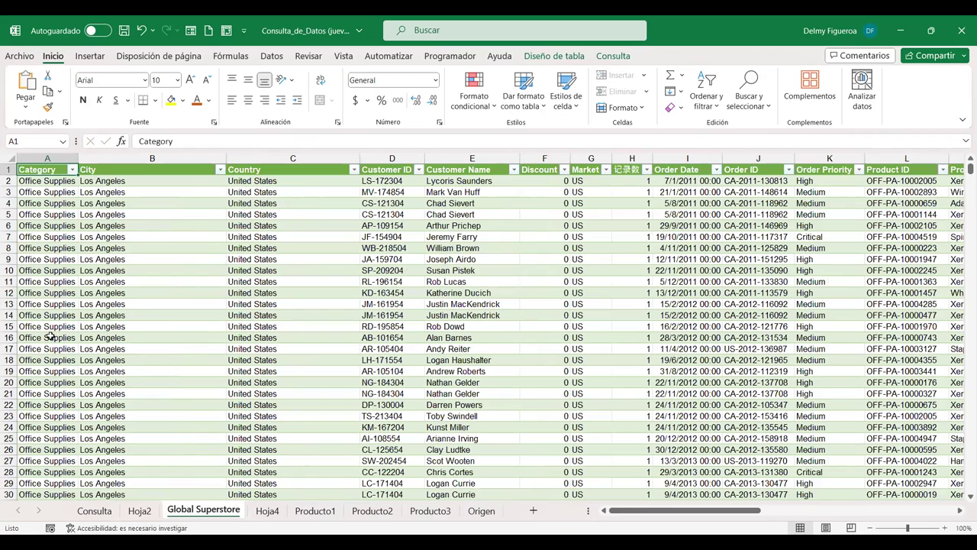
left_click(58, 181)
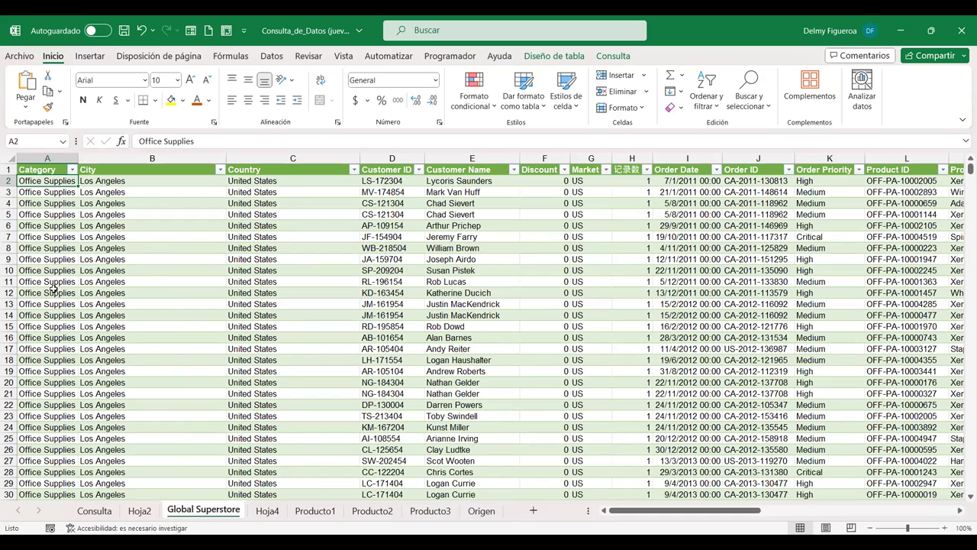
key("ctrl+Down")
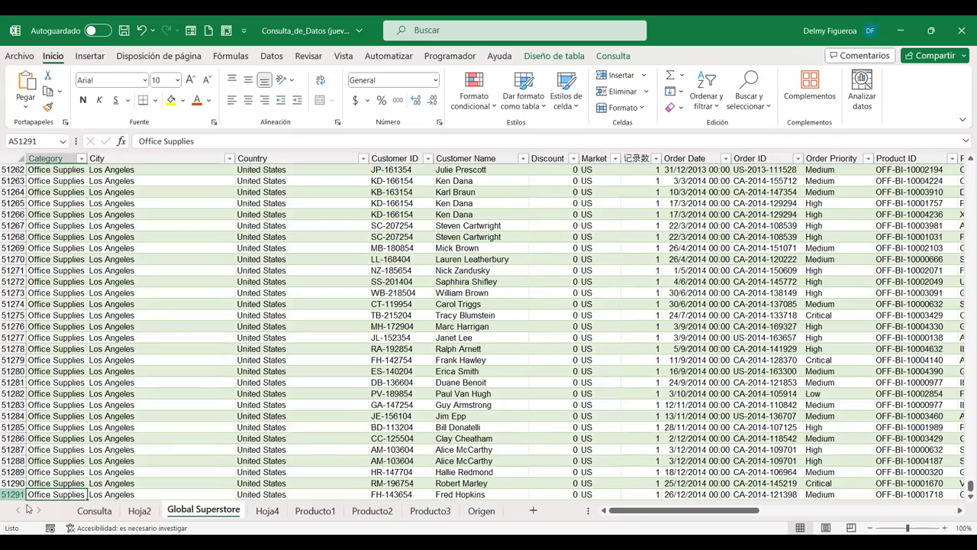
scroll(98, 452, "up", 9)
scroll(103, 449, "up", 10)
scroll(122, 435, "up", 5)
scroll(127, 432, "up", 1)
scroll(127, 432, "up", 2)
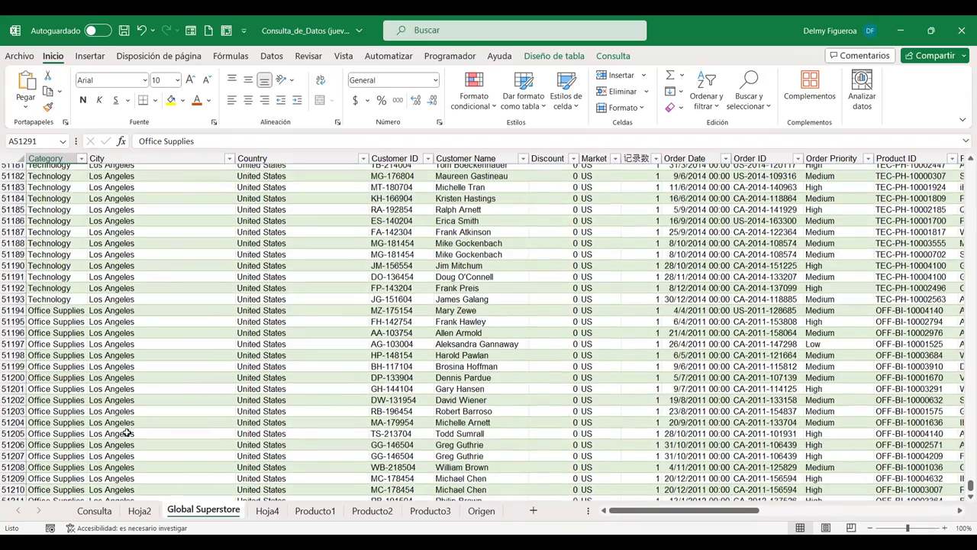
scroll(61, 313, "up", 1)
scroll(62, 309, "up", 1)
scroll(65, 306, "up", 4)
scroll(68, 300, "up", 3)
left_click(65, 293)
key("ctrl+Home")
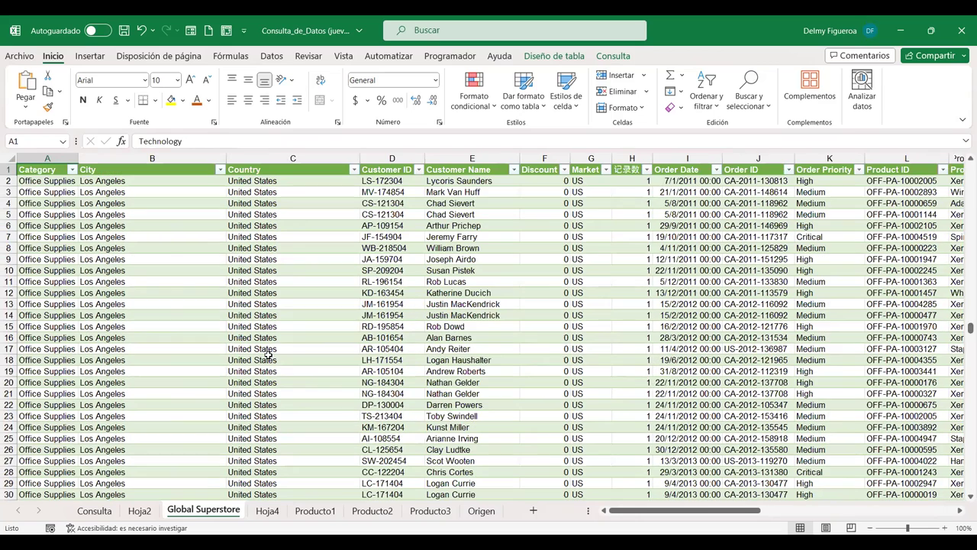
left_click(73, 169)
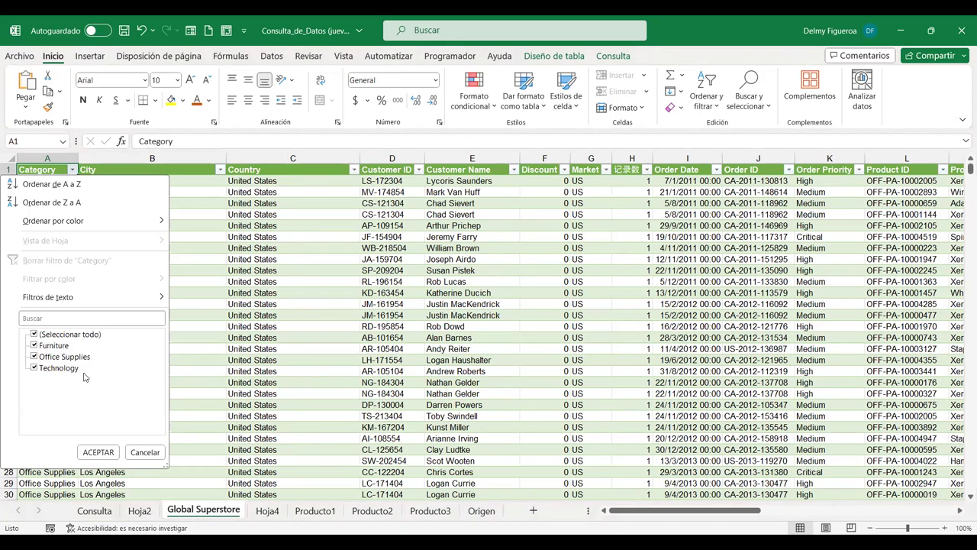
Step: Copy the Category values from A2 down to the last row of the table
left_click(144, 452)
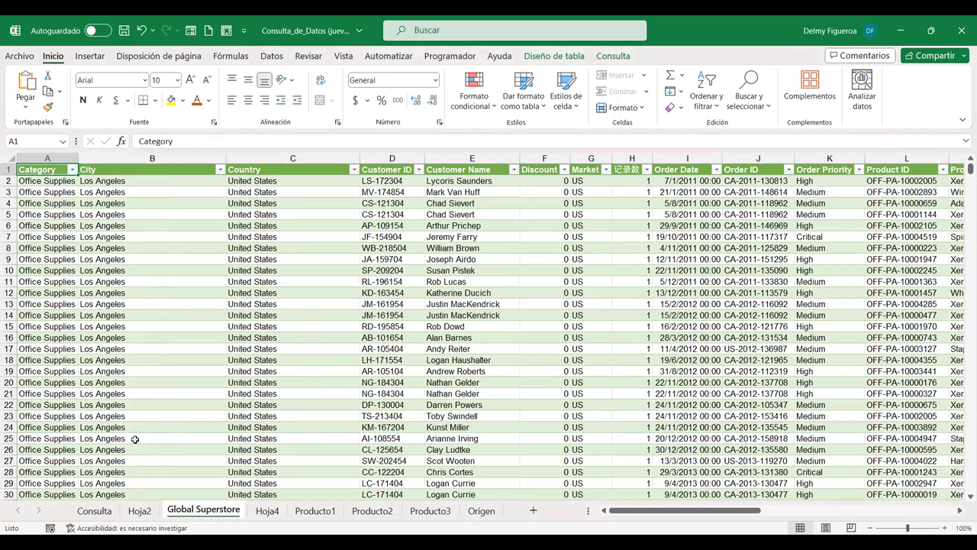
left_click(52, 180)
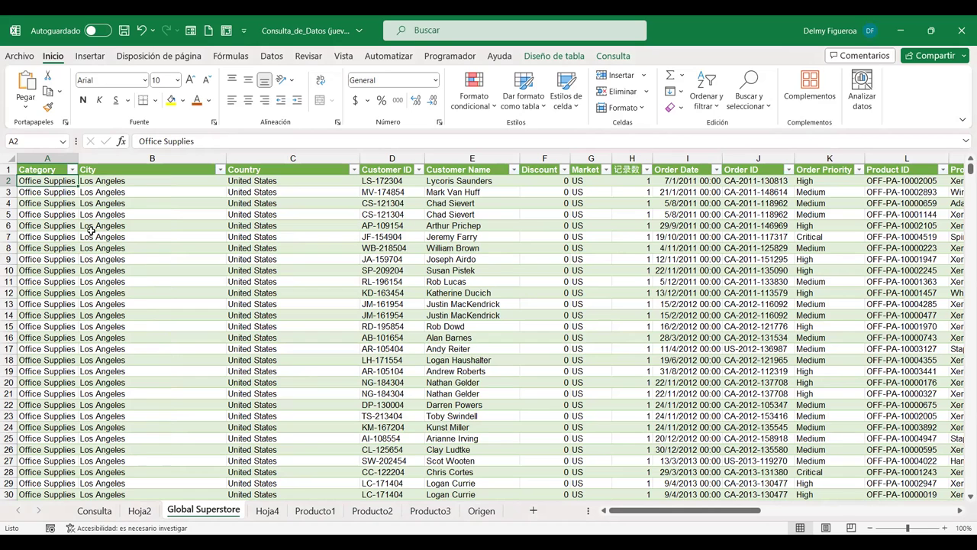
key("ctrl+shift+Down")
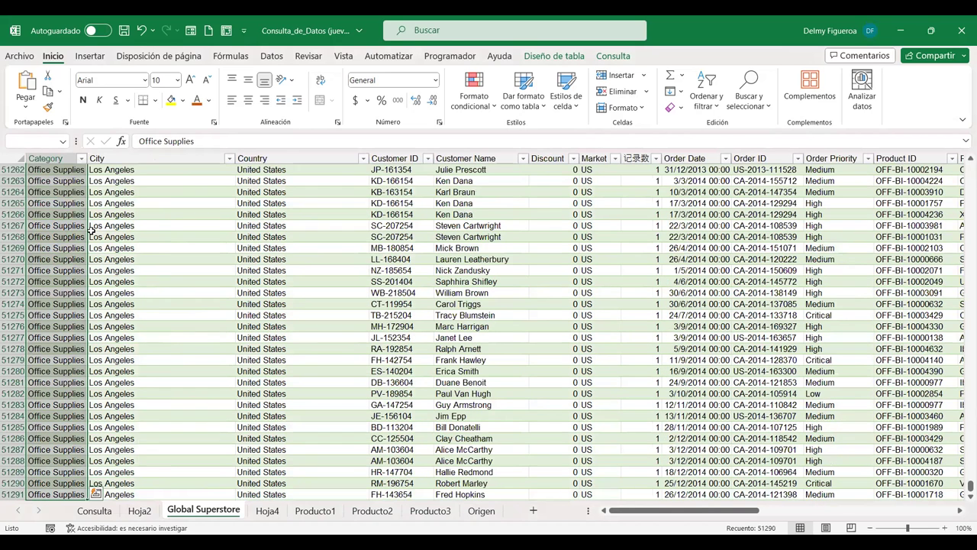
key("ctrl+c")
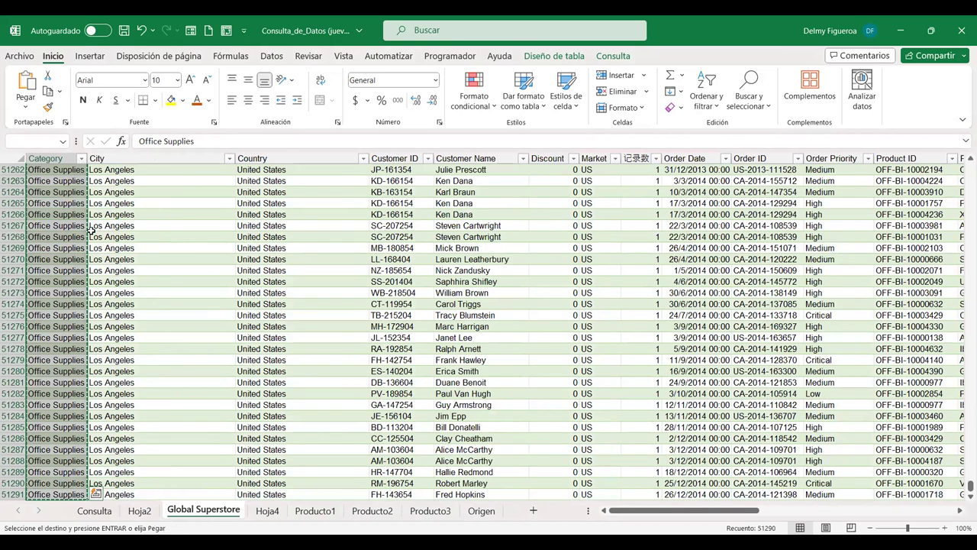
Step: Paste the Category values into Origen column C from C1 and autofit the column
left_click(264, 513)
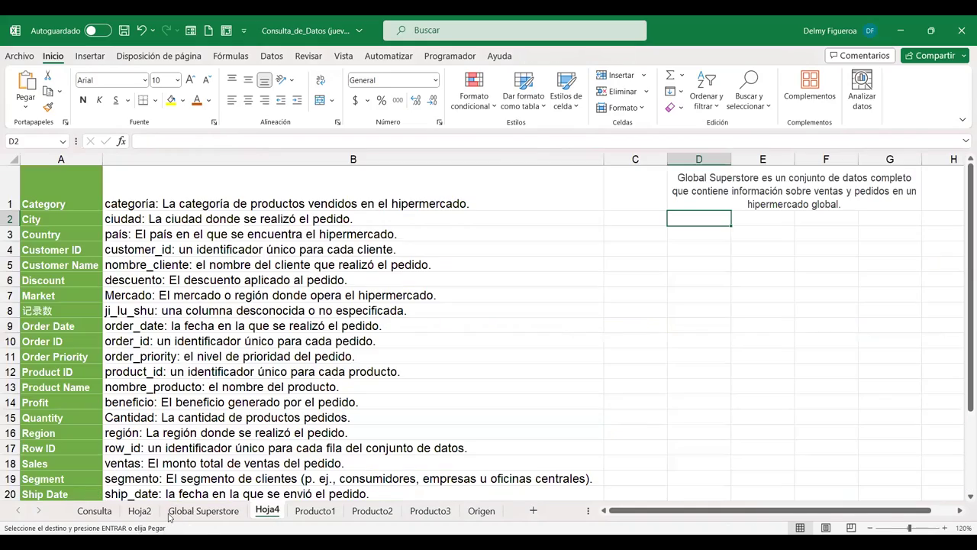
left_click(145, 513)
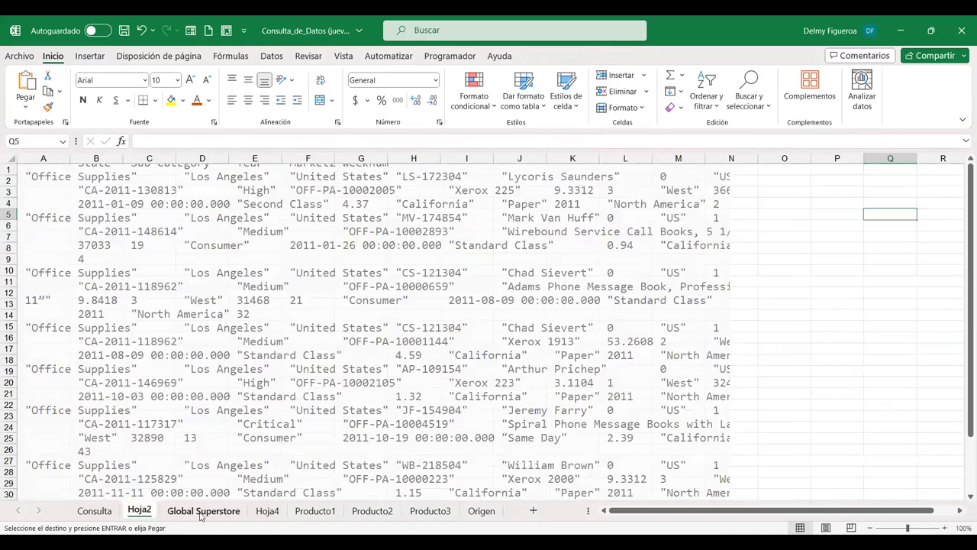
left_click(203, 512)
left_click(481, 511)
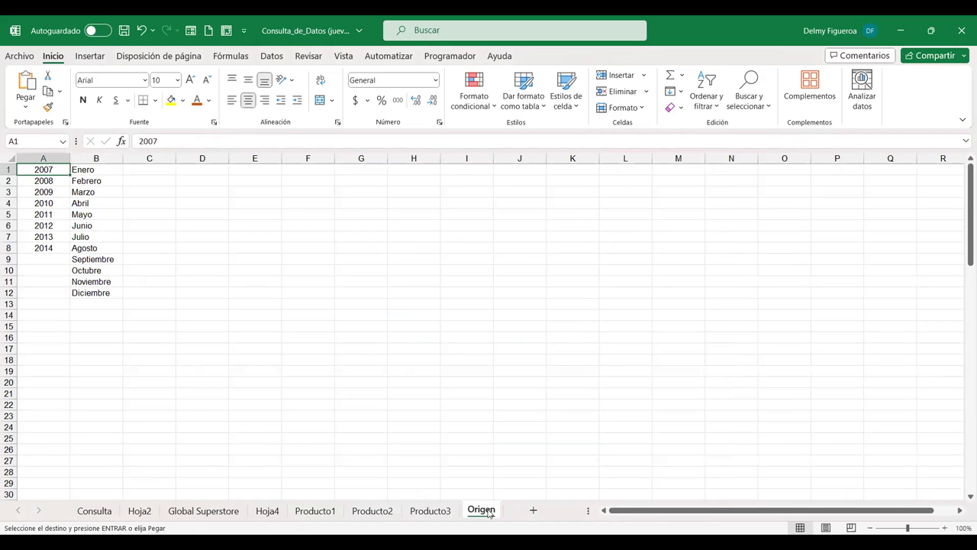
left_click(163, 172)
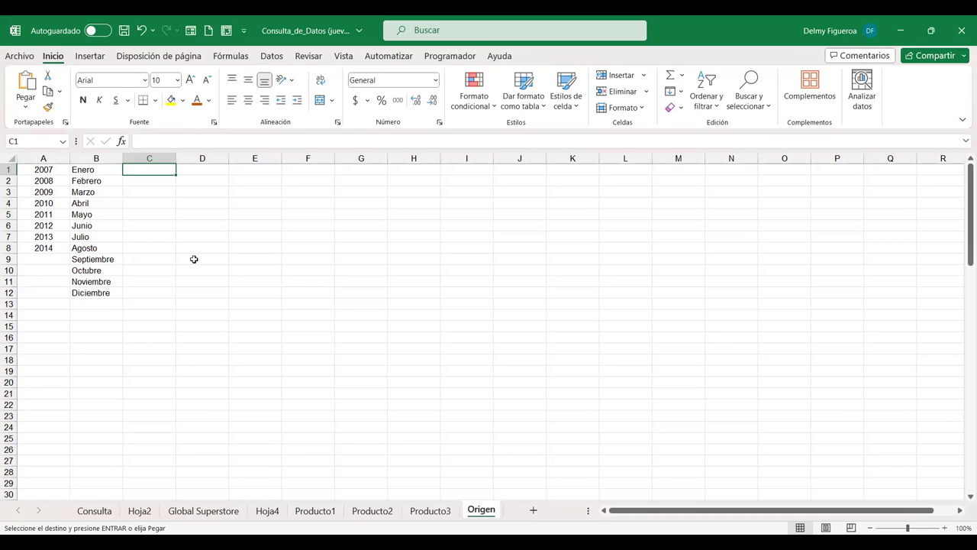
key("ctrl+space")
key("ctrl+v")
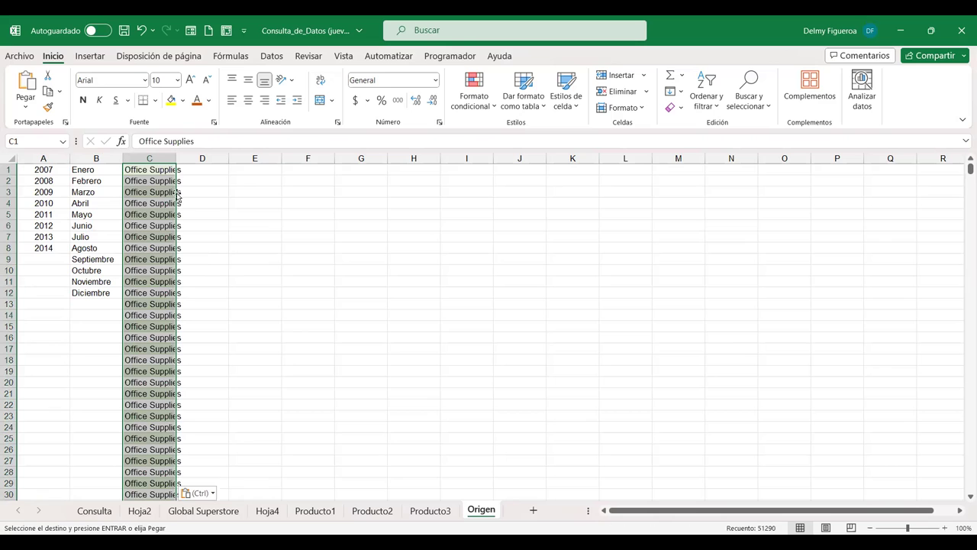
double_click(176, 160)
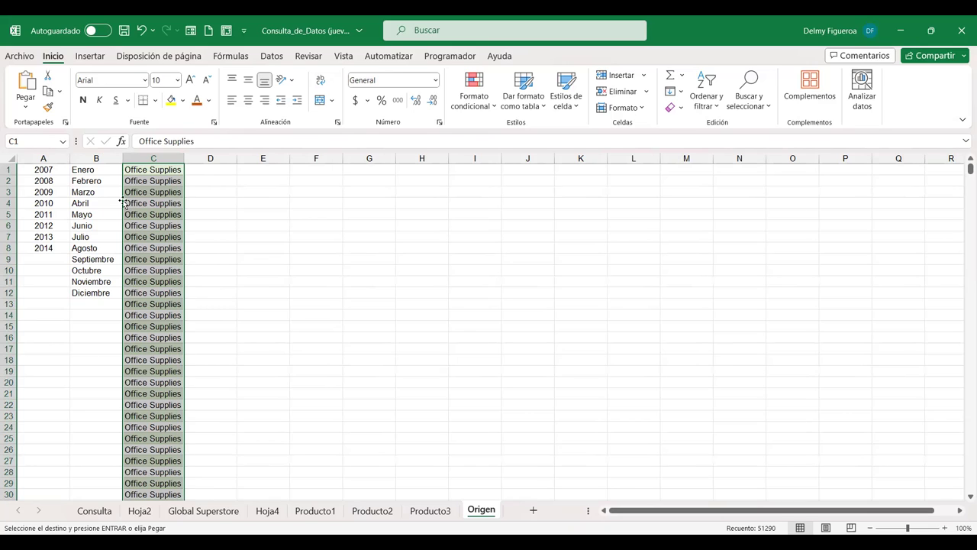
left_click(397, 181)
Step: Remove duplicates from Origen column C, treating row 1 as data, leaving three categories
left_click(271, 55)
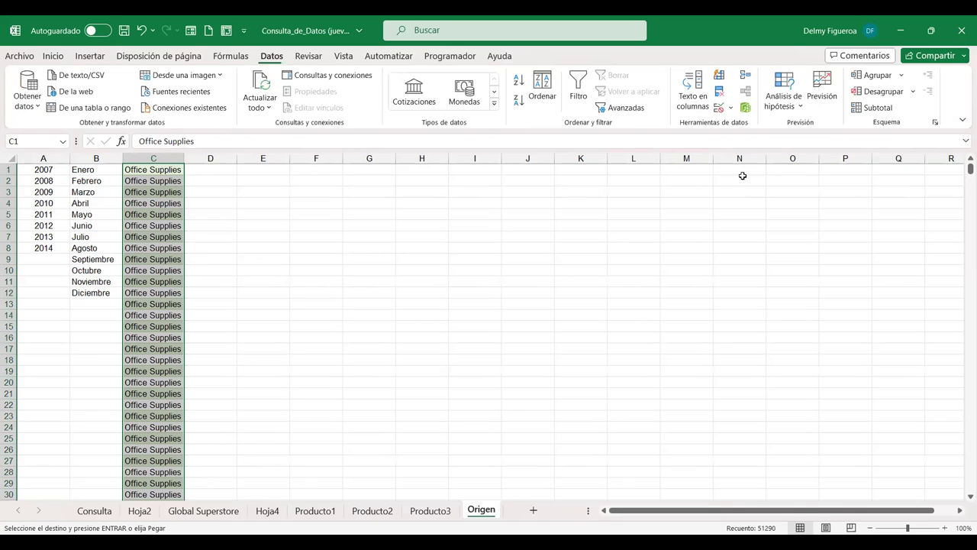
left_click(720, 93)
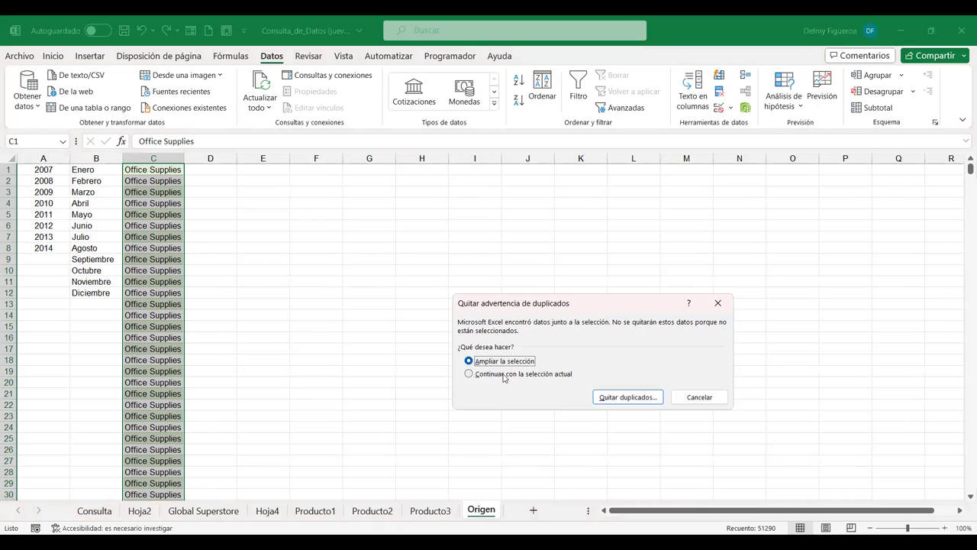
left_click(503, 374)
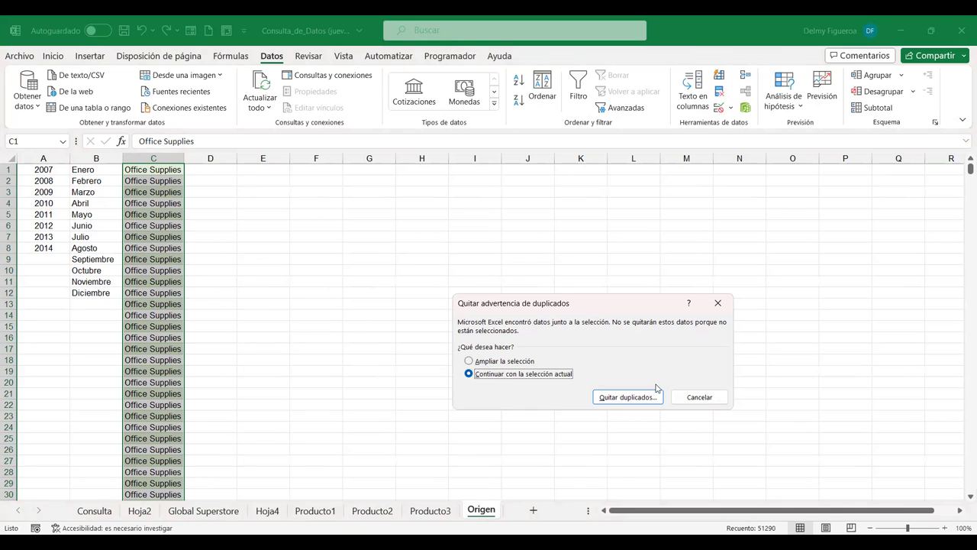
left_click(633, 397)
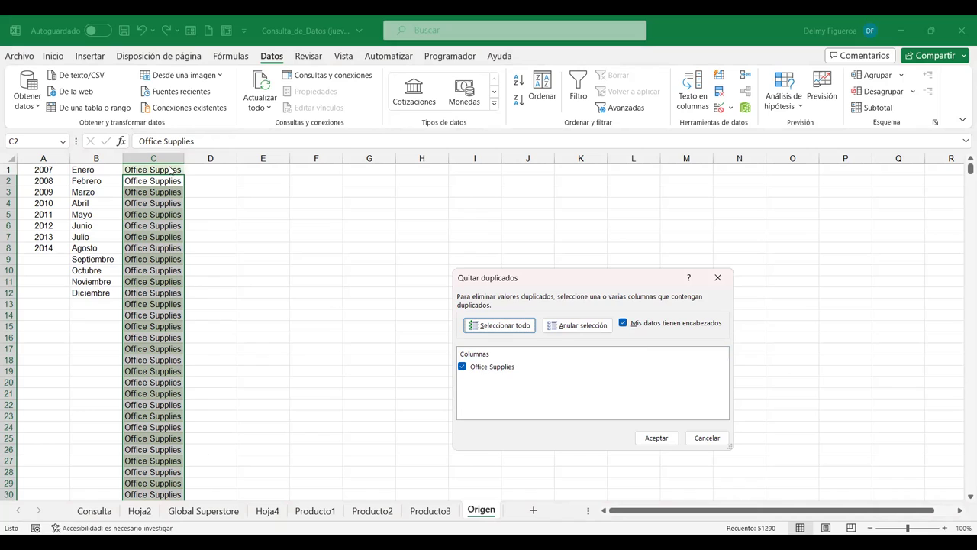
left_click(623, 323)
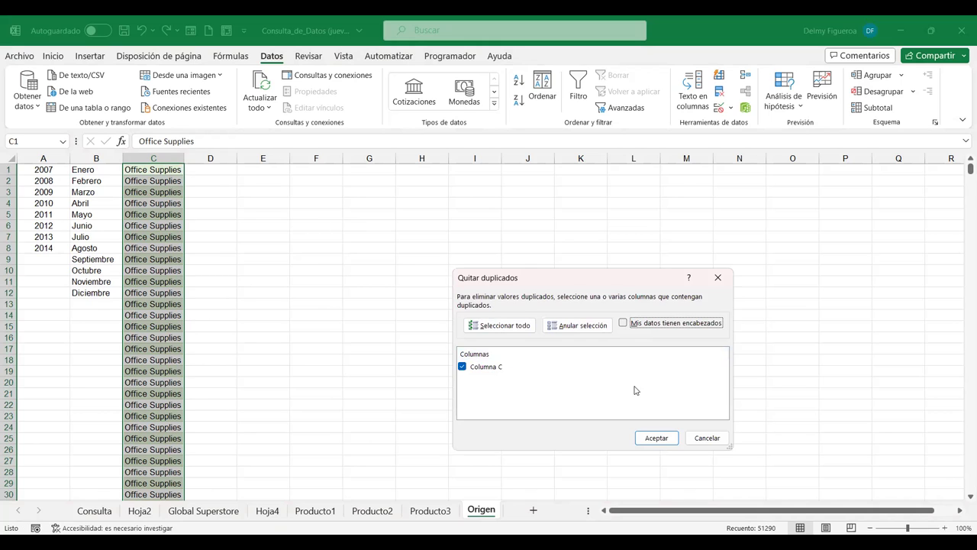
left_click(655, 438)
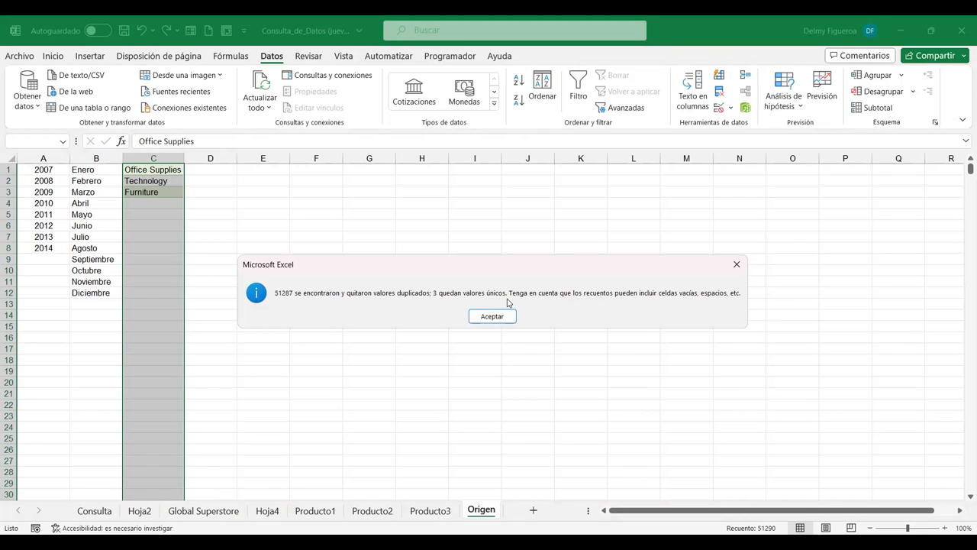
left_click(501, 321)
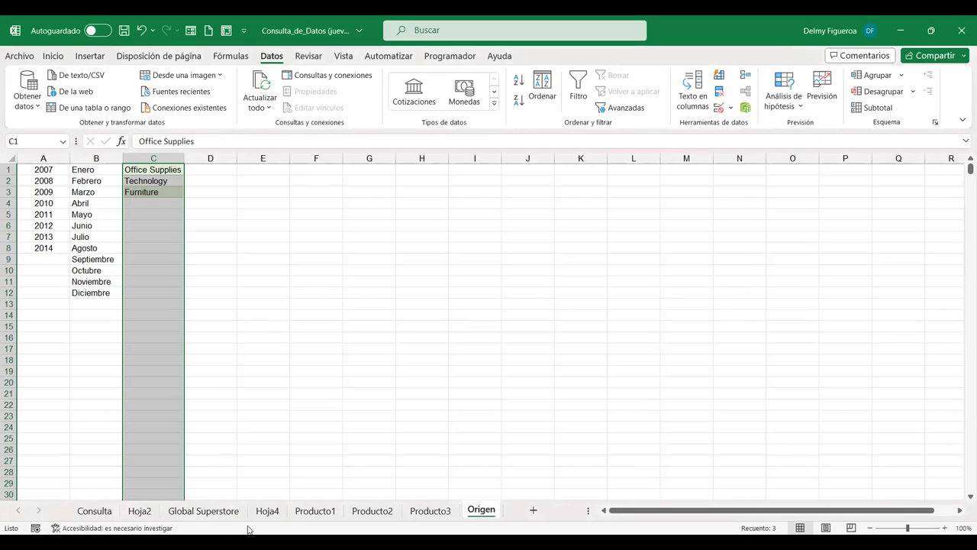
Step: Deselect column C on Origen and return to the Consulta sheet
left_click(191, 511)
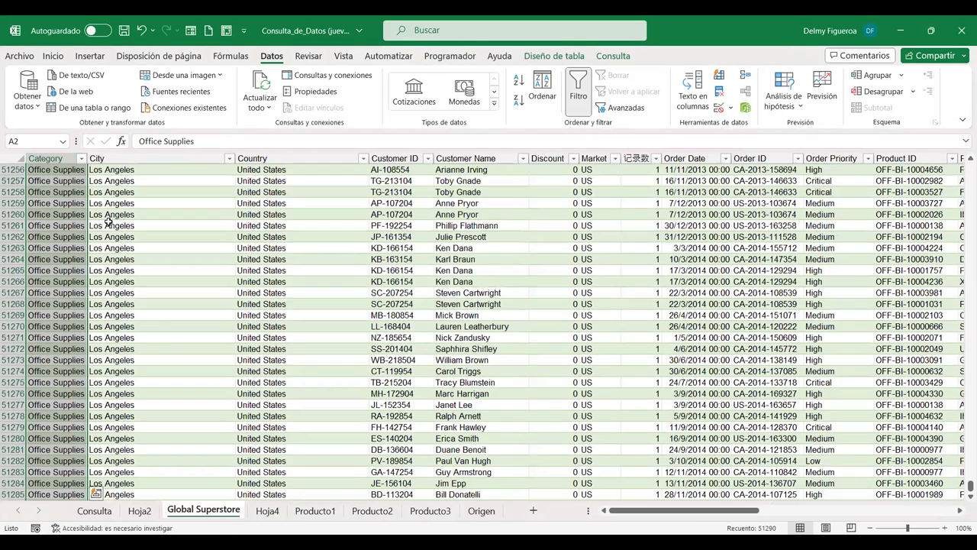
left_click(479, 511)
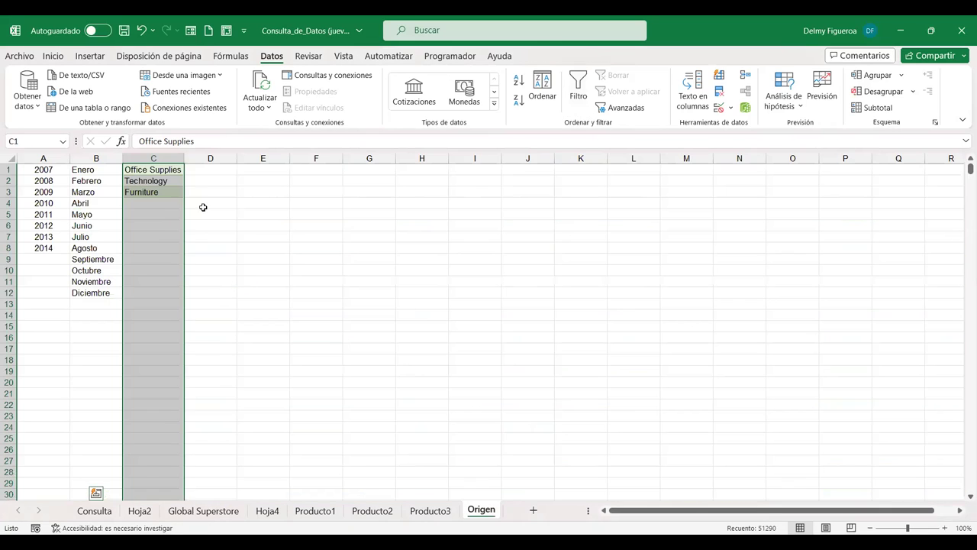
left_click(212, 170)
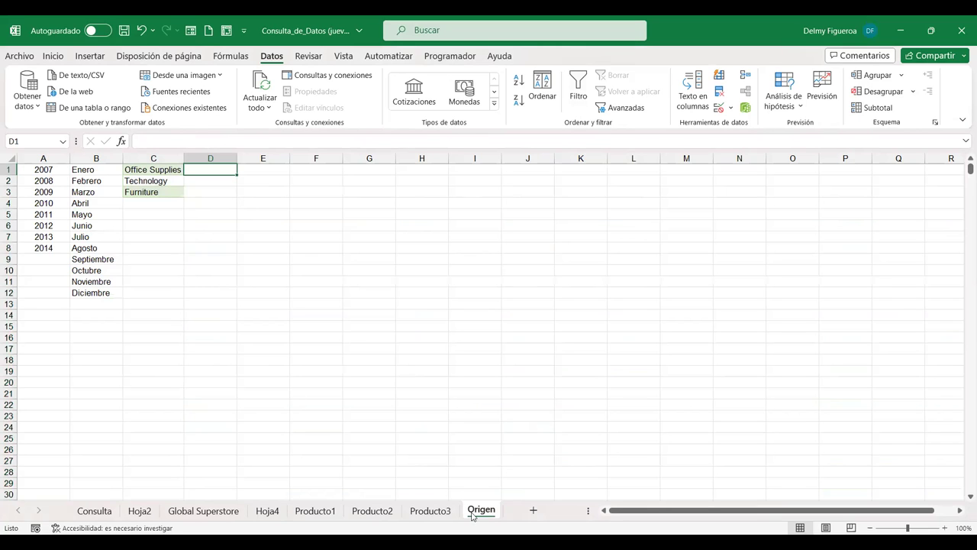
left_click(91, 510)
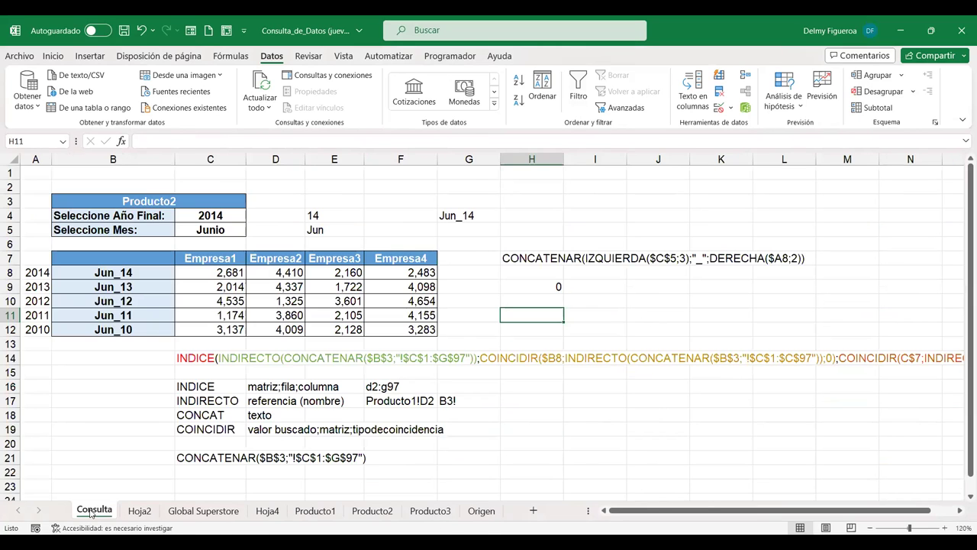
left_click(483, 515)
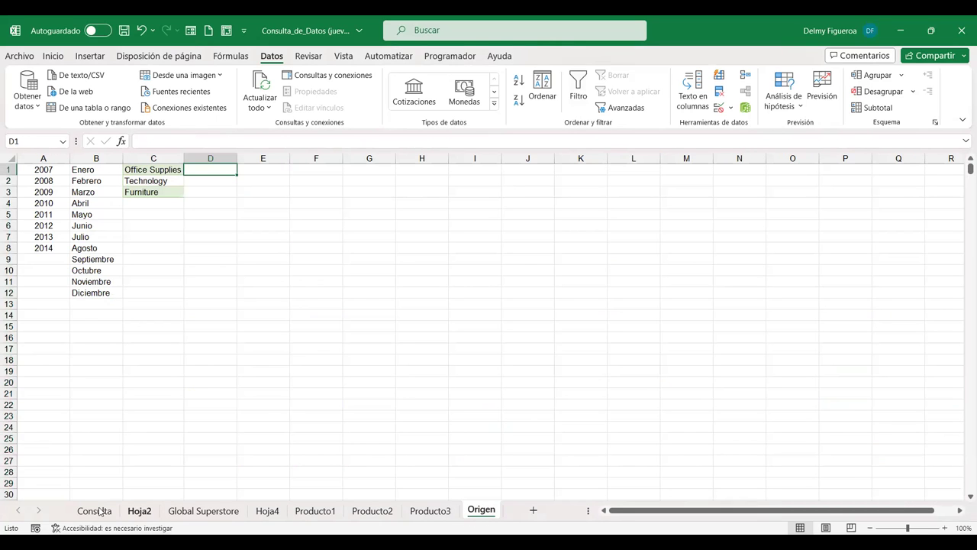
left_click(94, 511)
Step: Scroll down the Consulta sheet and select cell B24 for a new label
scroll(308, 343, "down", 3)
scroll(309, 342, "down", 2)
scroll(309, 343, "down", 1)
scroll(308, 342, "down", 1)
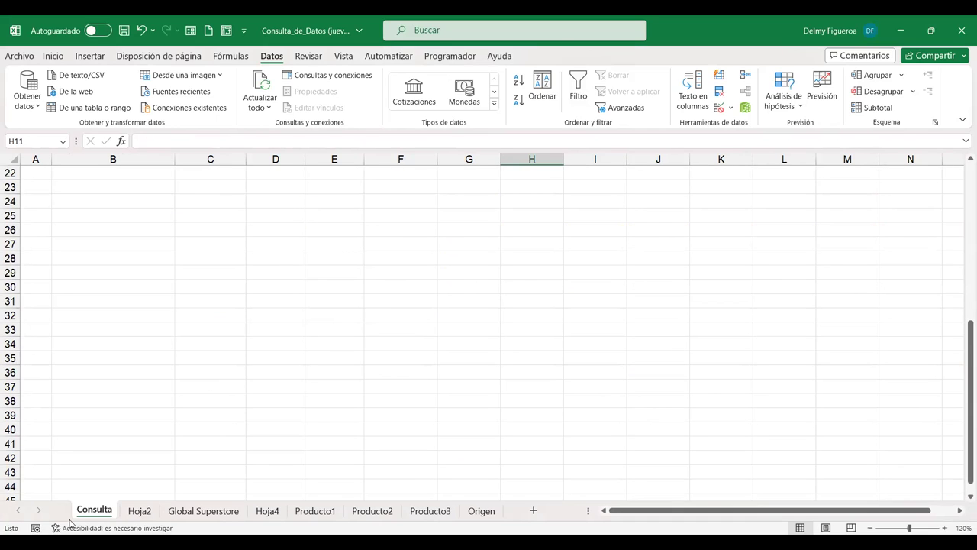
left_click(87, 204)
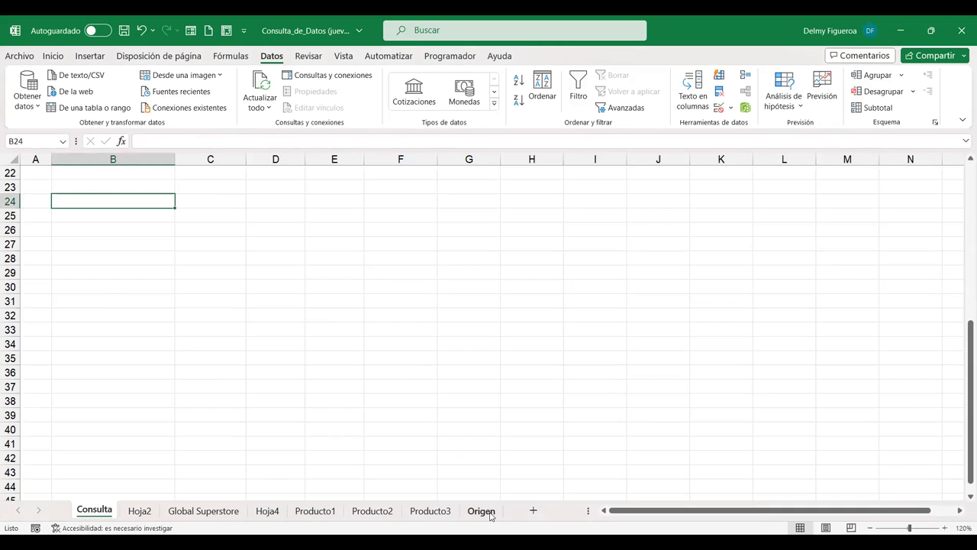
left_click(483, 511)
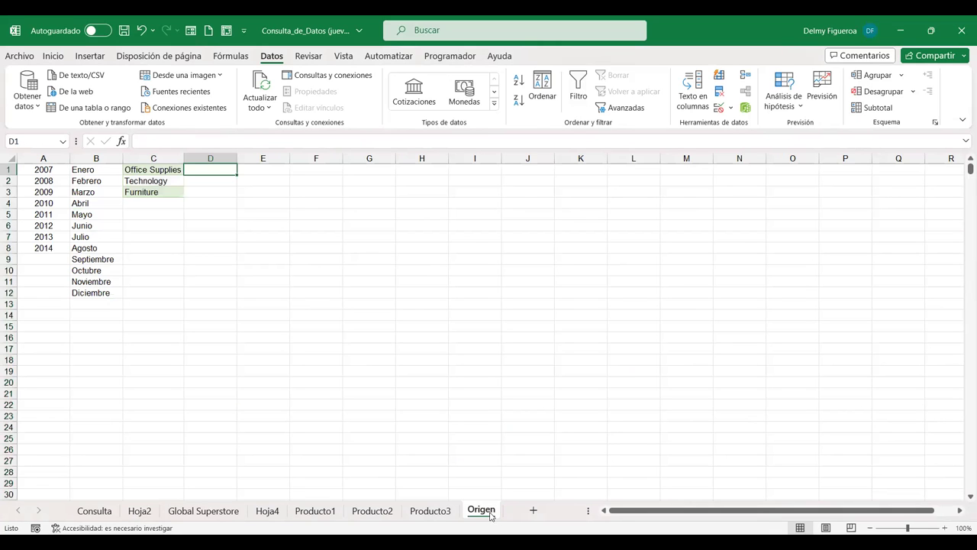
left_click(107, 516)
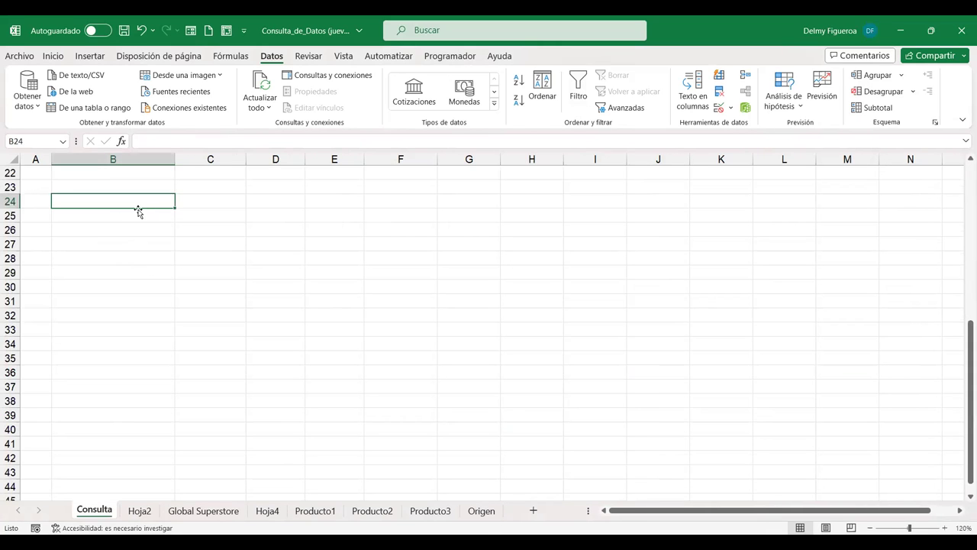
Step: Enter the label 'Selecione categoría' in Consulta cell B24
type("Selecione")
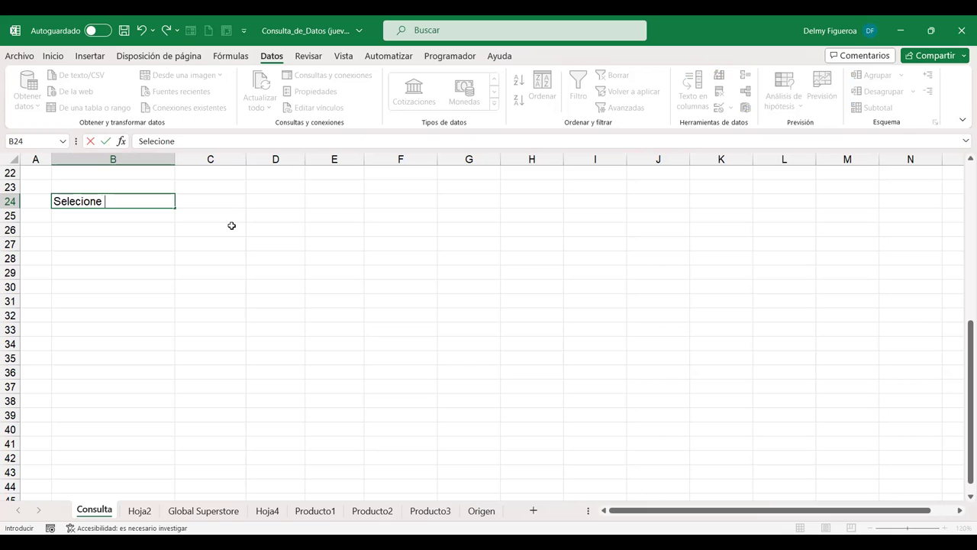
type("s tego")
type("ía")
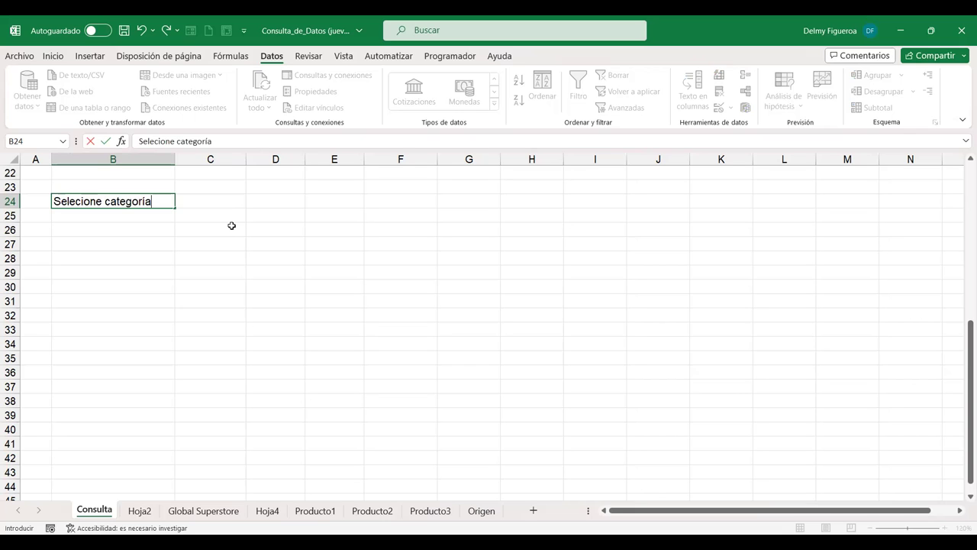
key("Return")
Step: Give C24 a list validation from Origen!$C$1:$C$3 and select Technology
left_click(231, 205)
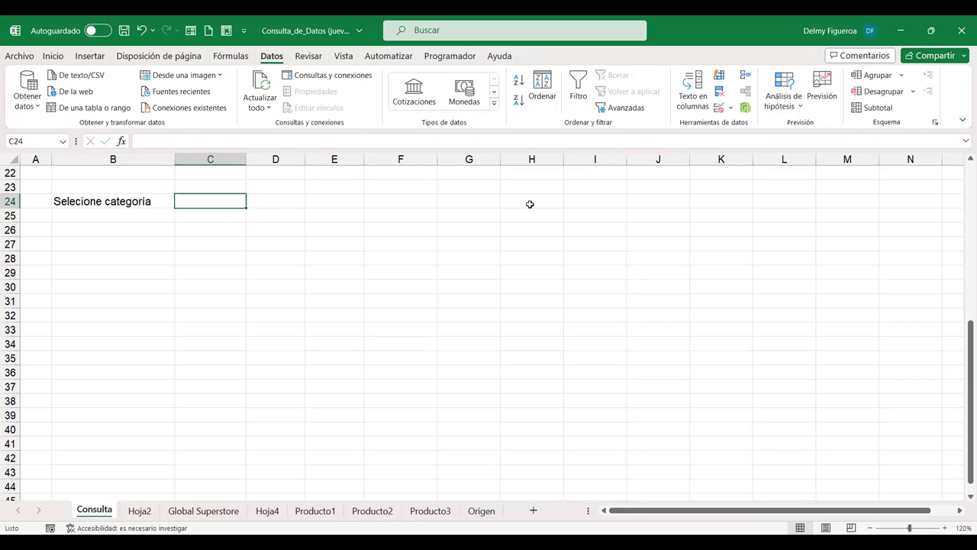
left_click(718, 111)
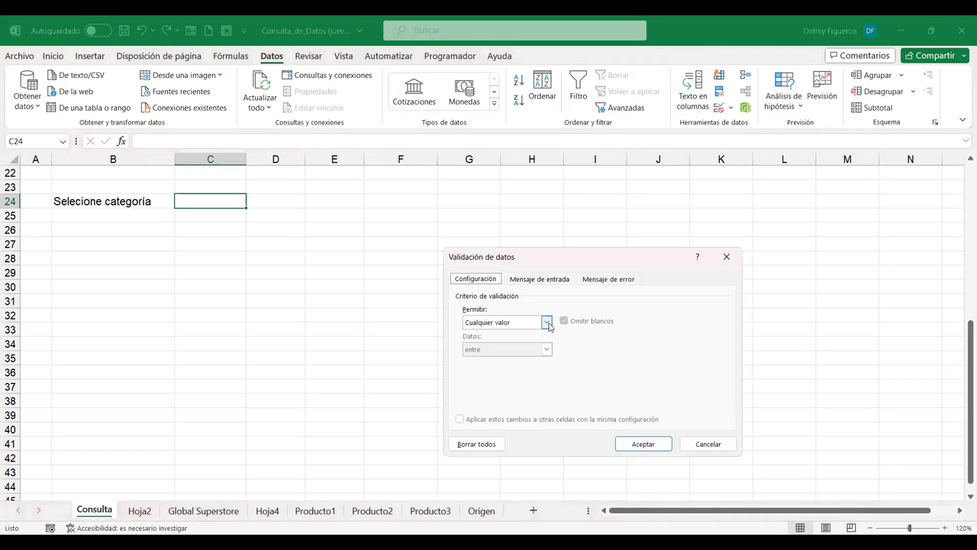
left_click(548, 323)
left_click(493, 374)
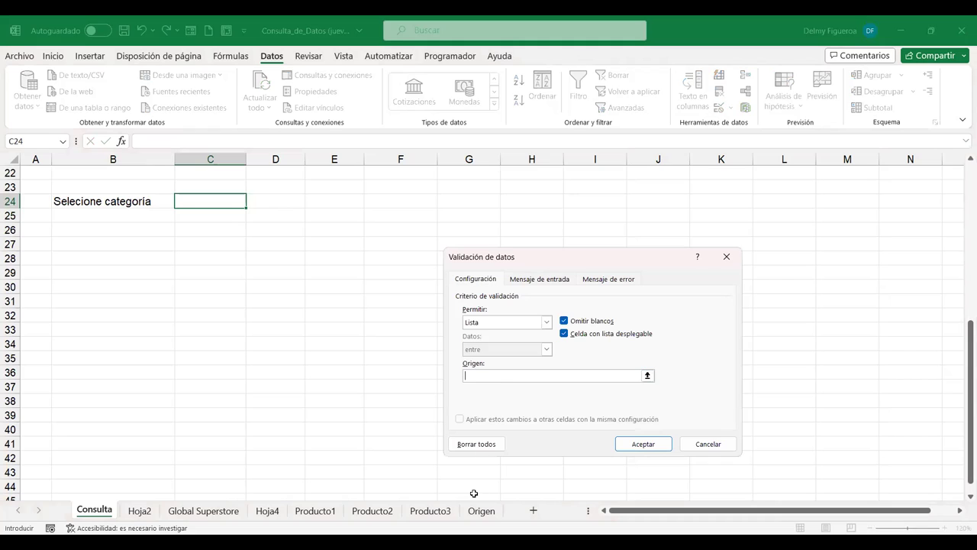
left_click(481, 510)
left_click_drag(154, 169, 156, 191)
left_click(645, 445)
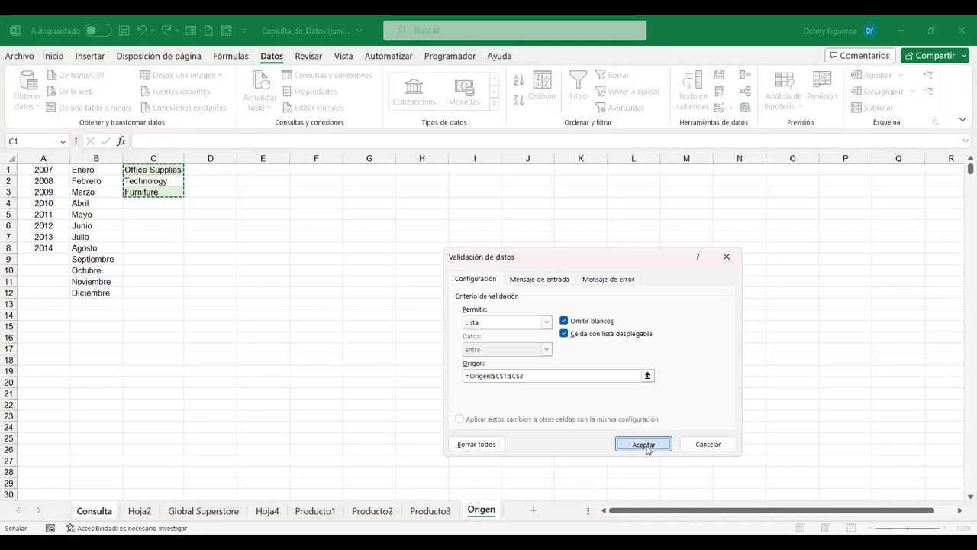
left_click(252, 202)
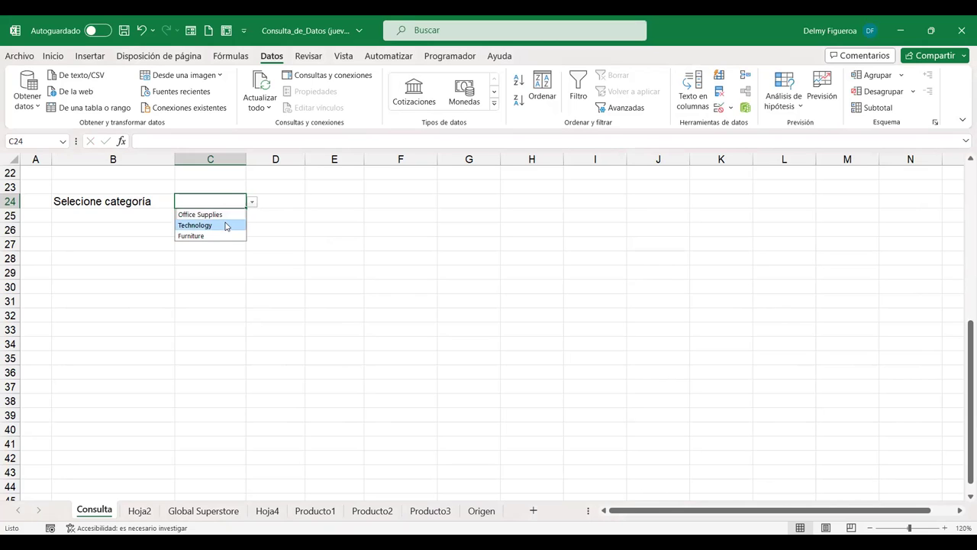
key("Return")
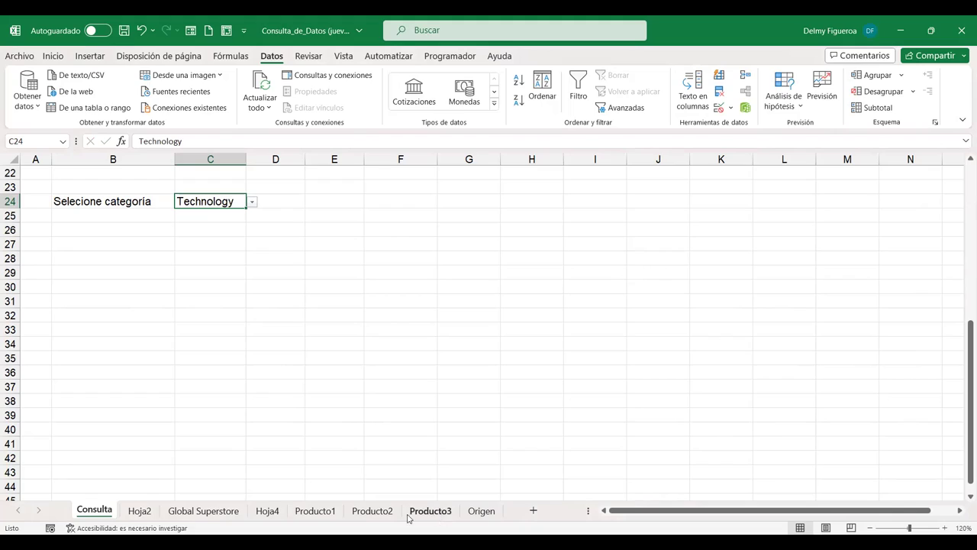
left_click(222, 513)
Step: Copy the Global Superstore City values from B2 down to the last row
scroll(209, 292, "up", 2)
scroll(209, 292, "up", 7)
key("ctrl+Home")
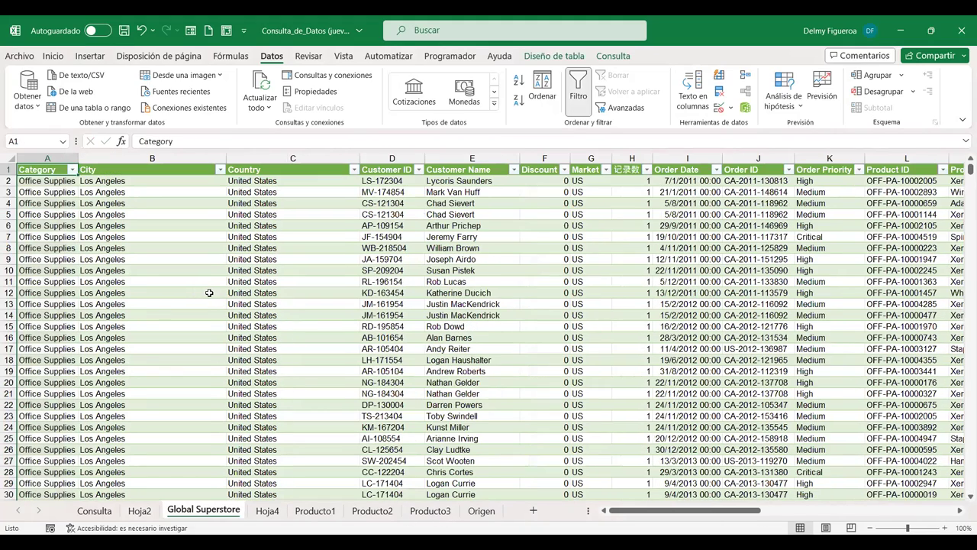
left_click(136, 180)
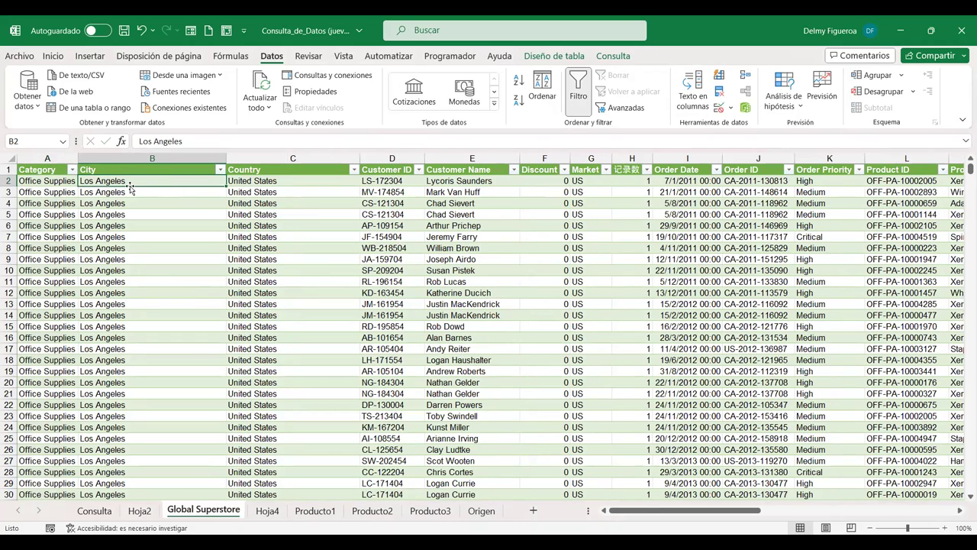
key("ctrl+shift+Down")
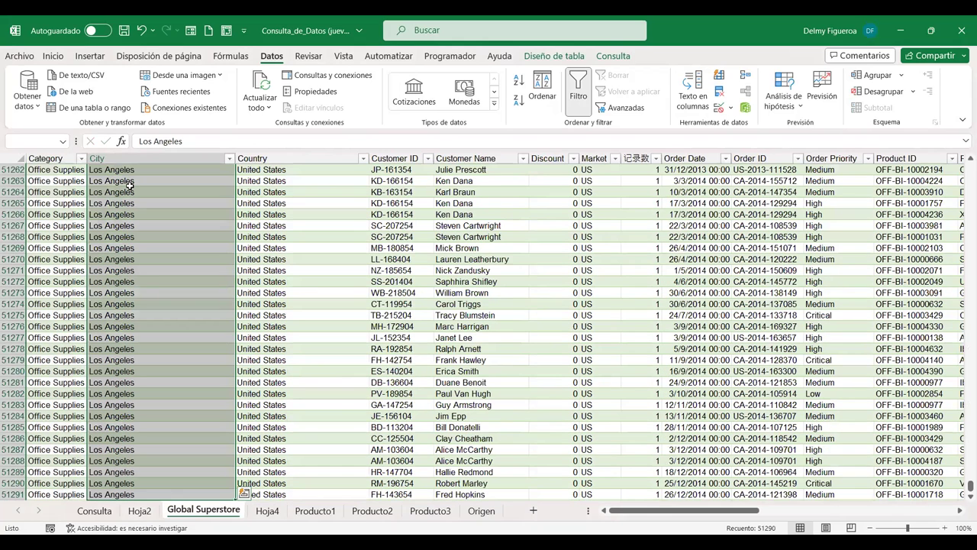
key("ctrl+c")
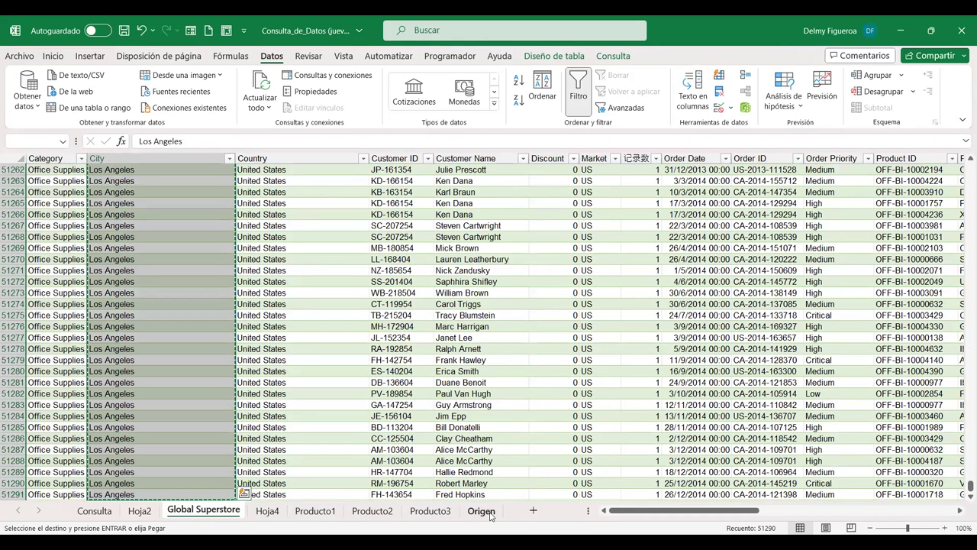
left_click(491, 511)
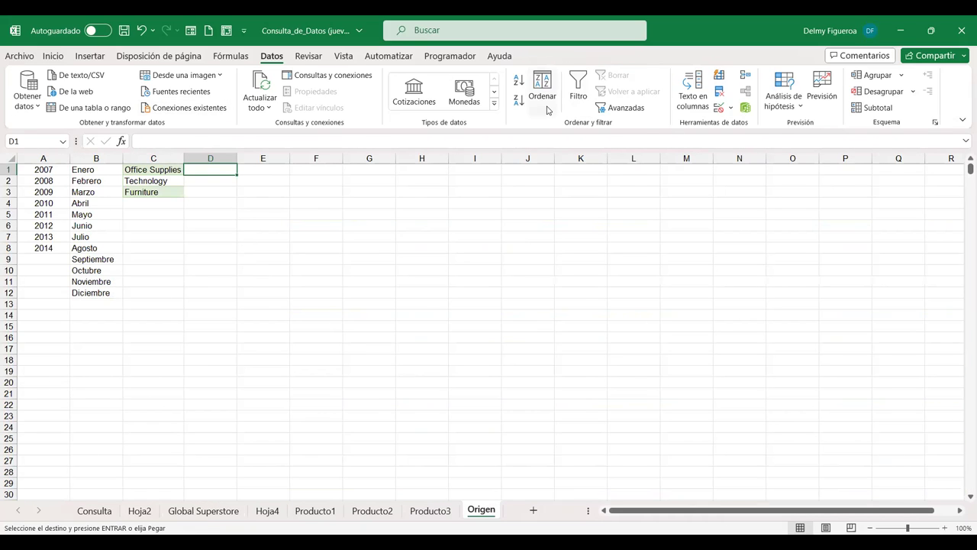
Step: Paste the City values into Origen column D as plain values
left_click(55, 58)
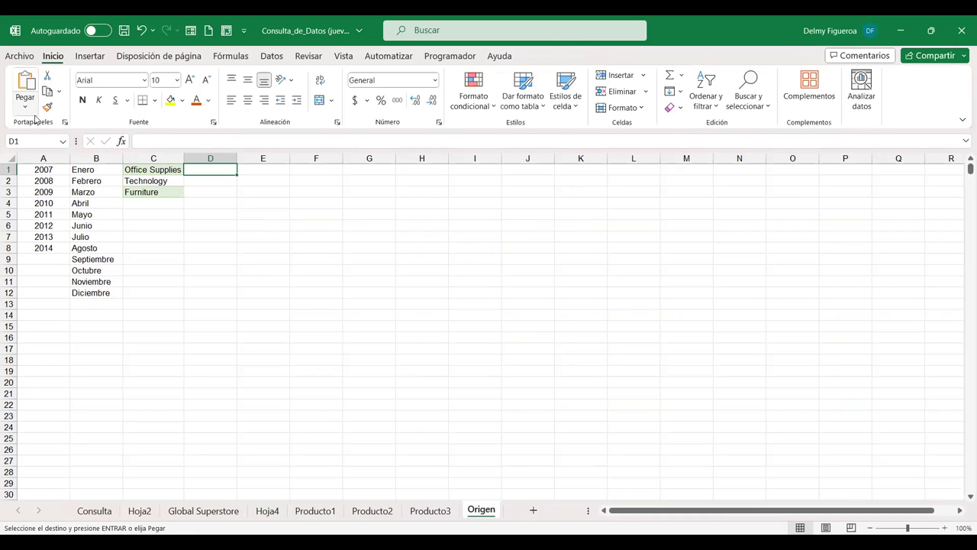
left_click(31, 112)
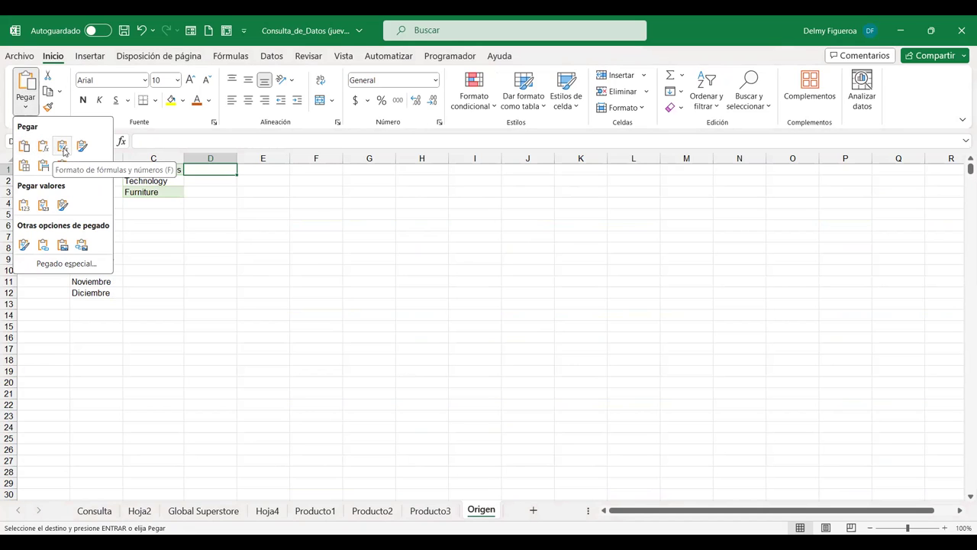
left_click(29, 207)
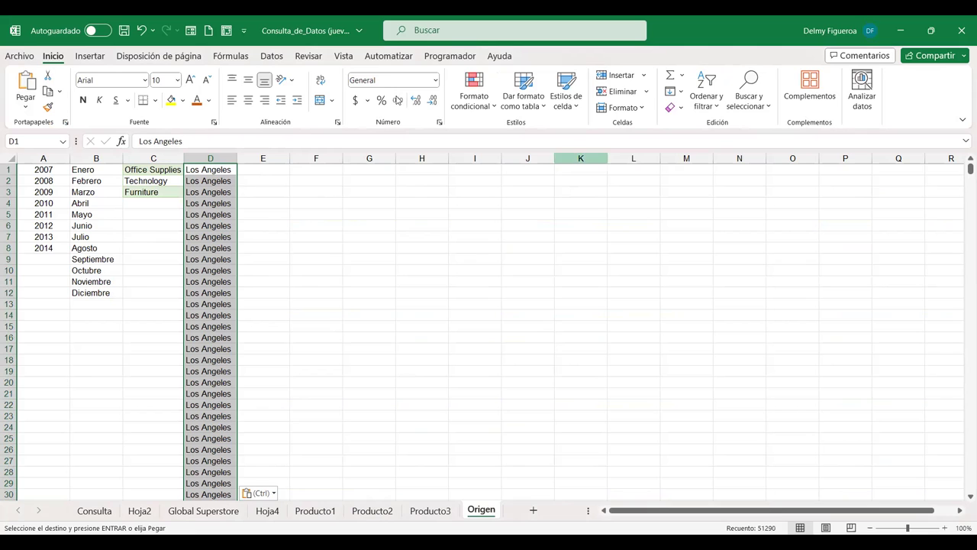
left_click(272, 56)
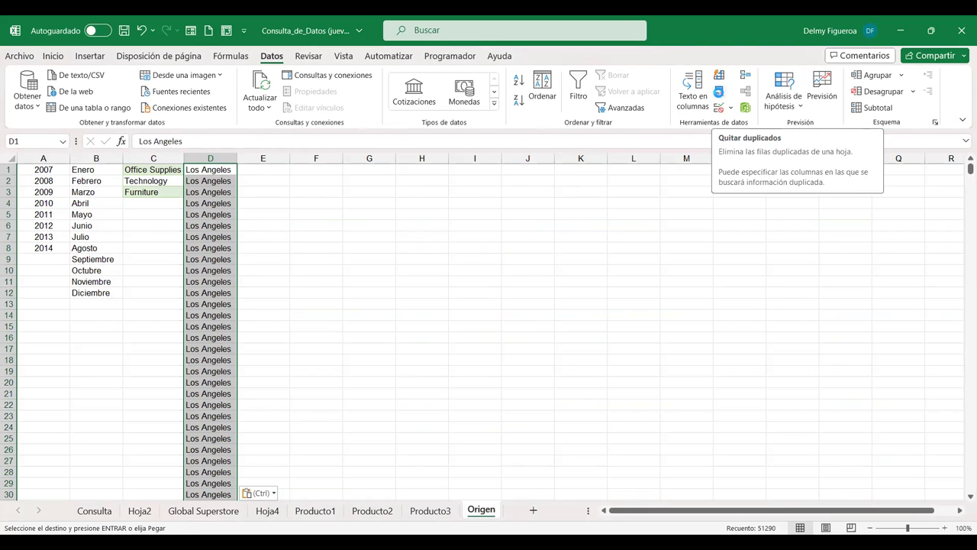
Step: Remove duplicate cities from Origen column D, keeping 3,636 unique names, and autofit it
left_click(718, 95)
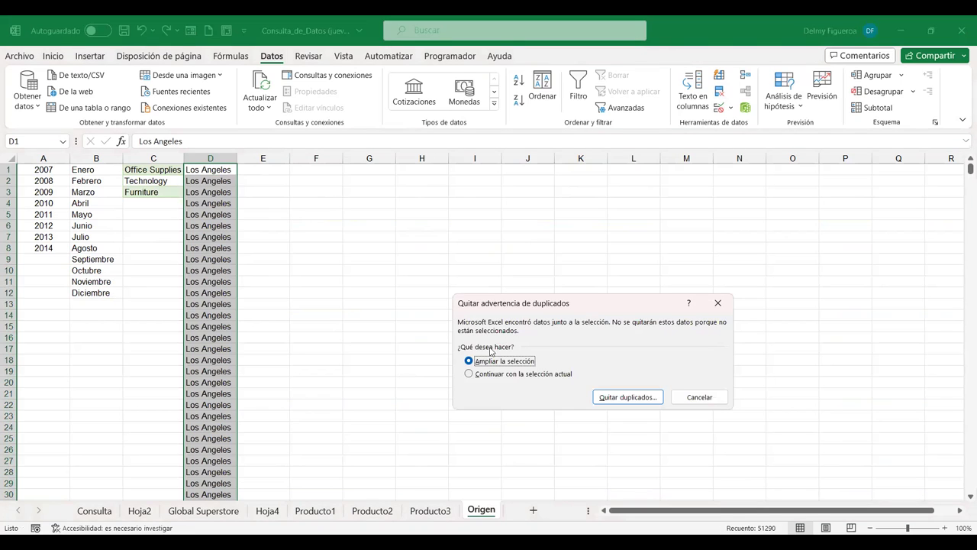
left_click(495, 375)
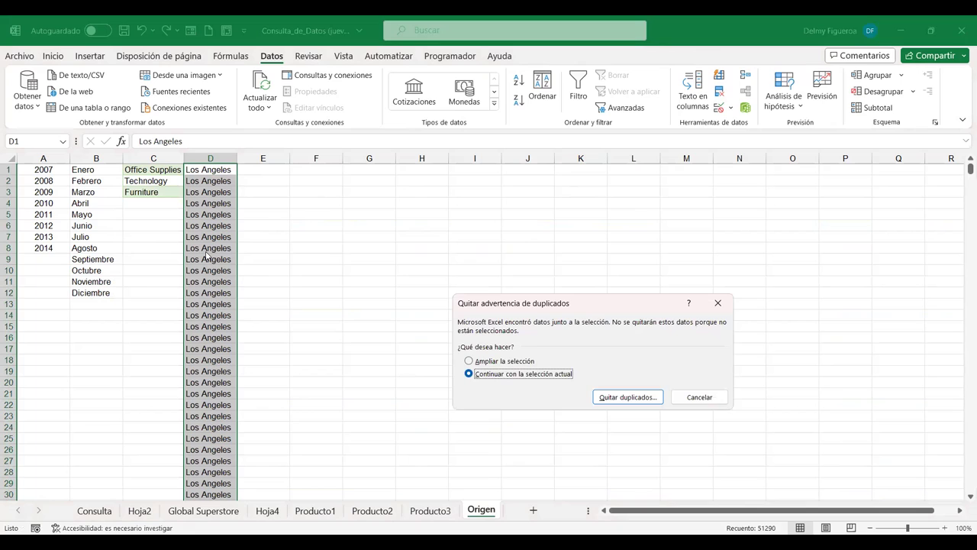
left_click(634, 398)
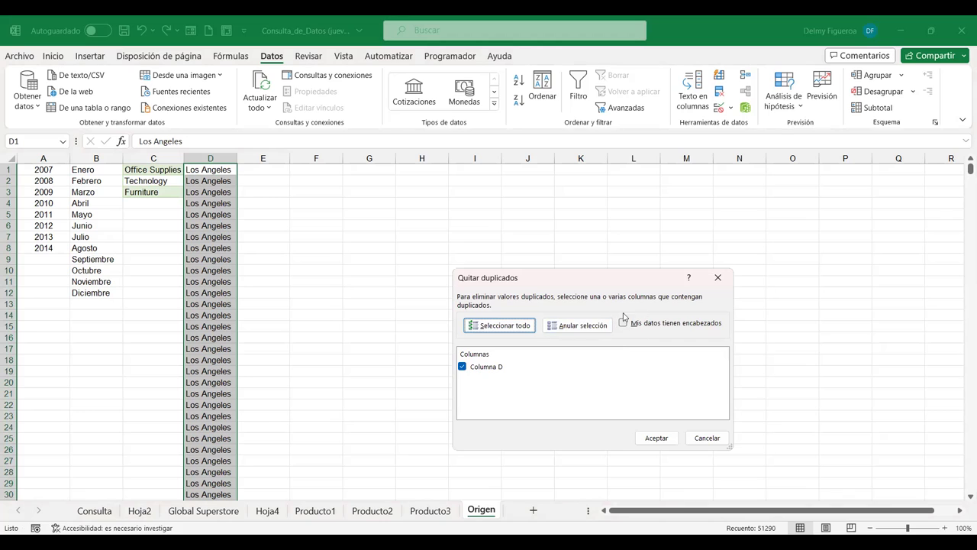
left_click(668, 441)
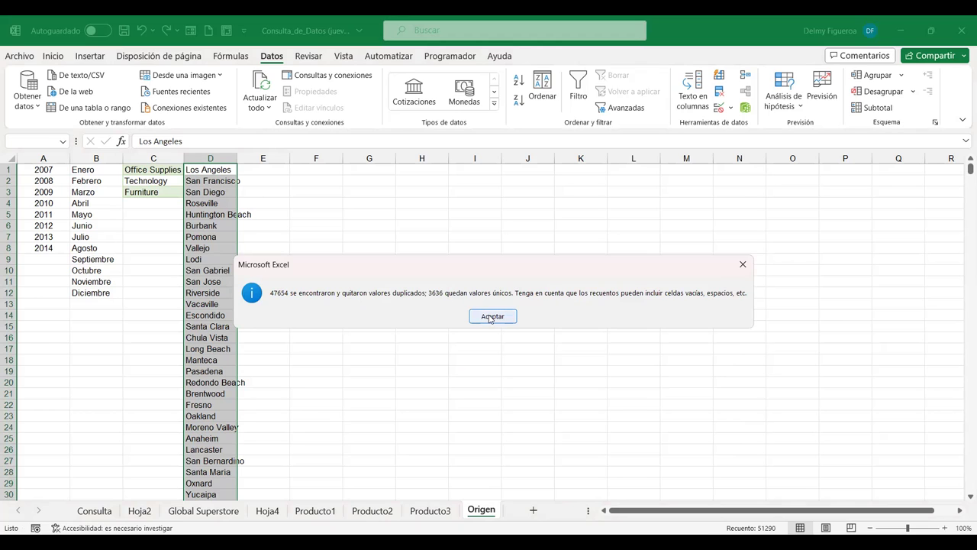
left_click(491, 318)
double_click(238, 158)
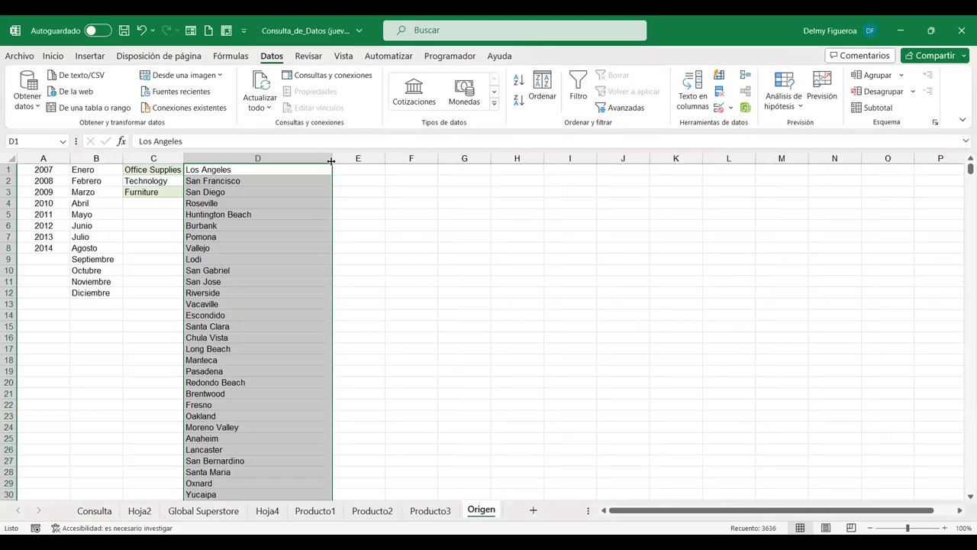
Step: Label Consulta B25 'Seleccione ciudad' and open data validation for C25
left_click(95, 511)
left_click(125, 219)
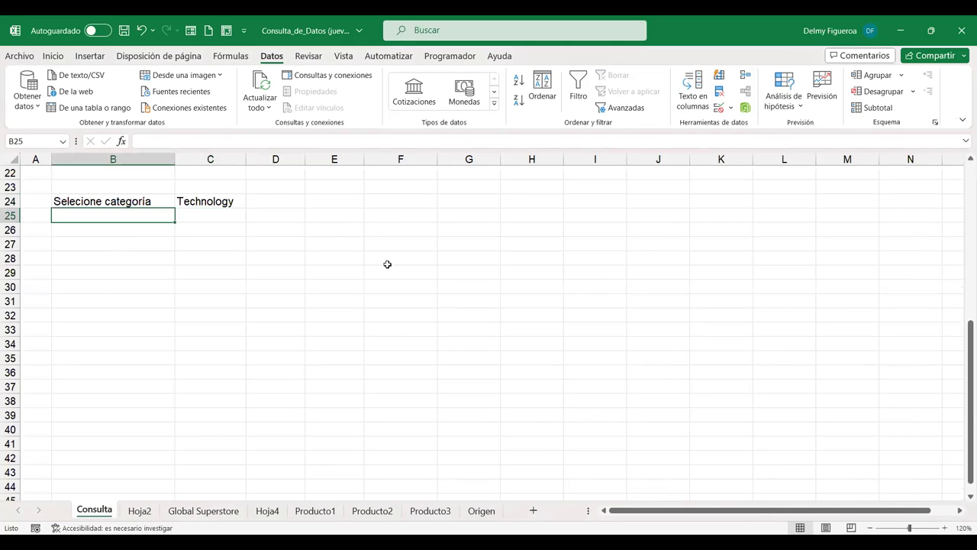
type("SI")
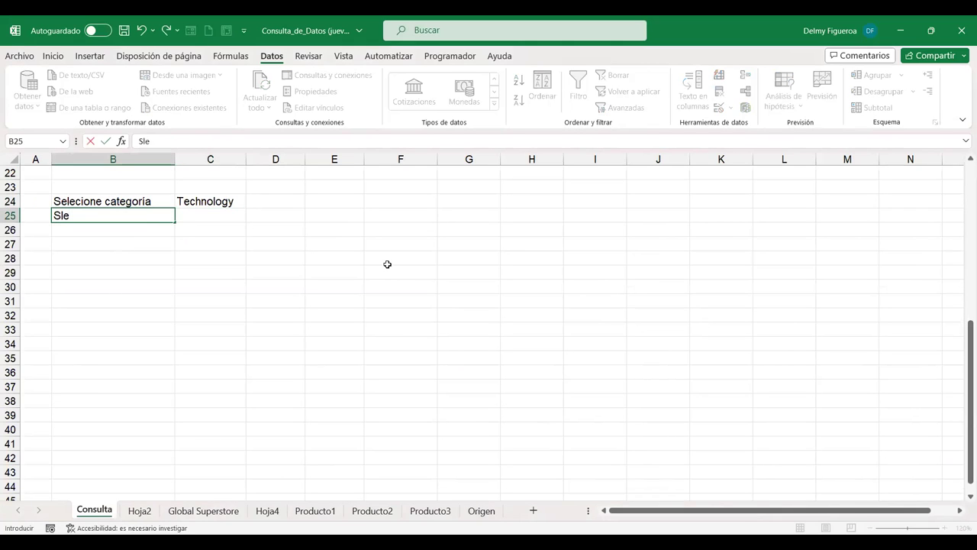
key("BackSpace")
key("BackSpace")
type("eleccione ciudad")
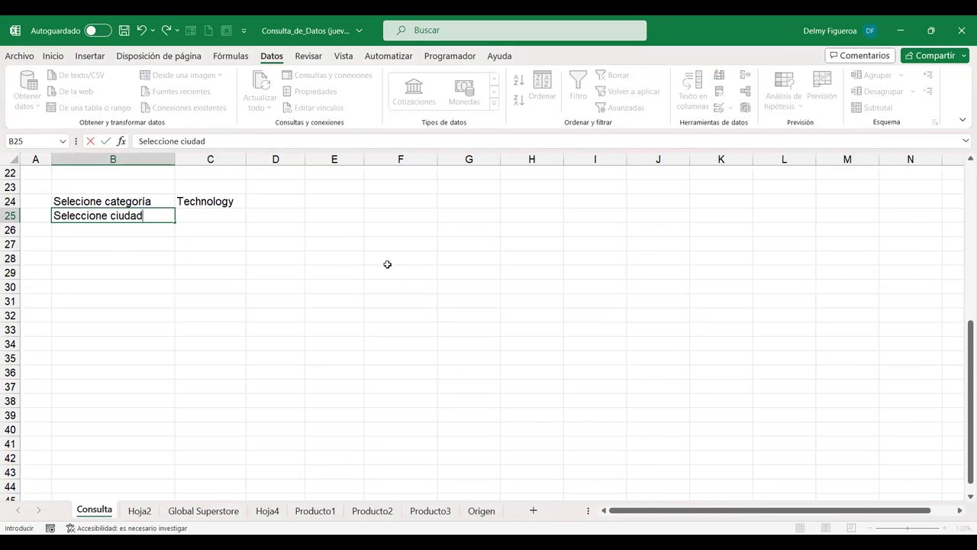
key("Tab")
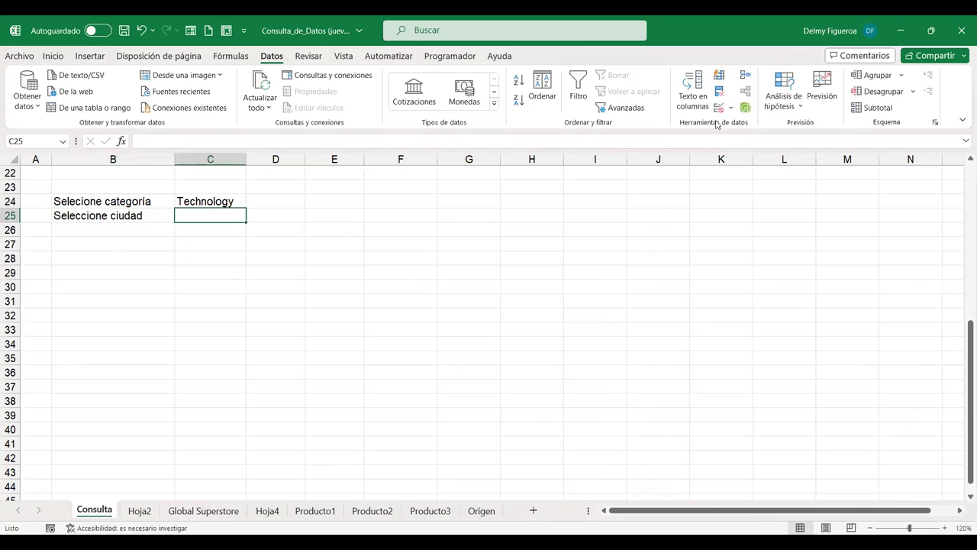
left_click(718, 112)
left_click(546, 321)
Step: Restrict C25 to a list sourced from Origen!$D$1:$D$3636 and check the city dropdown
left_click(488, 361)
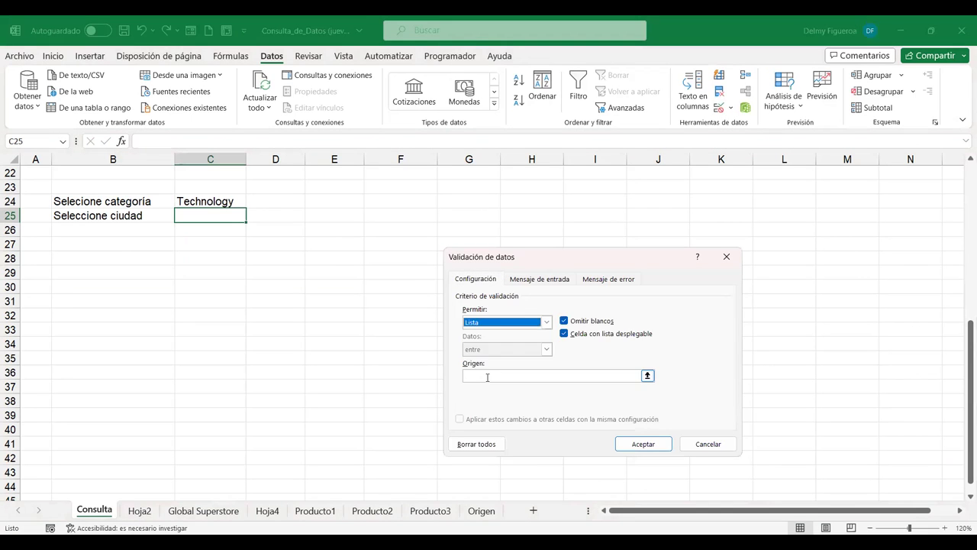
left_click(481, 510)
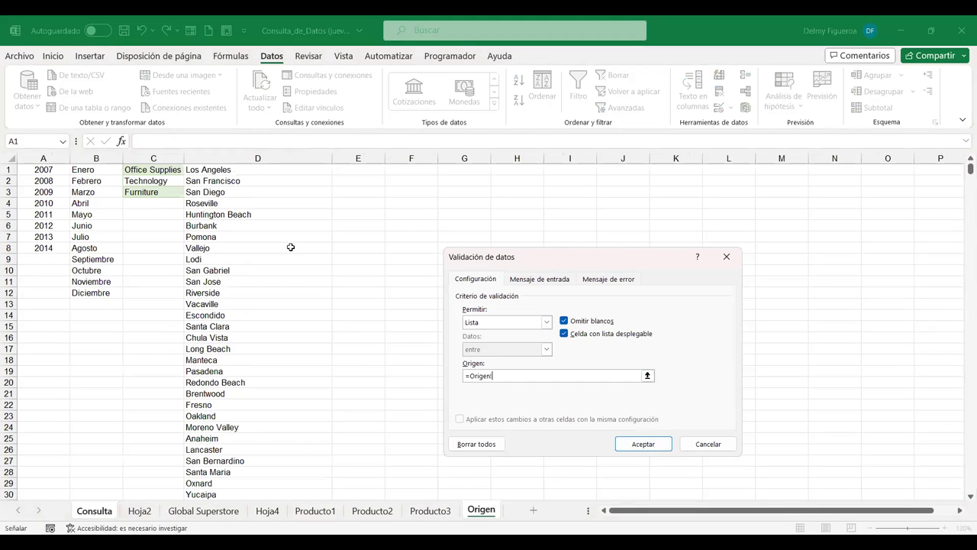
left_click(256, 166)
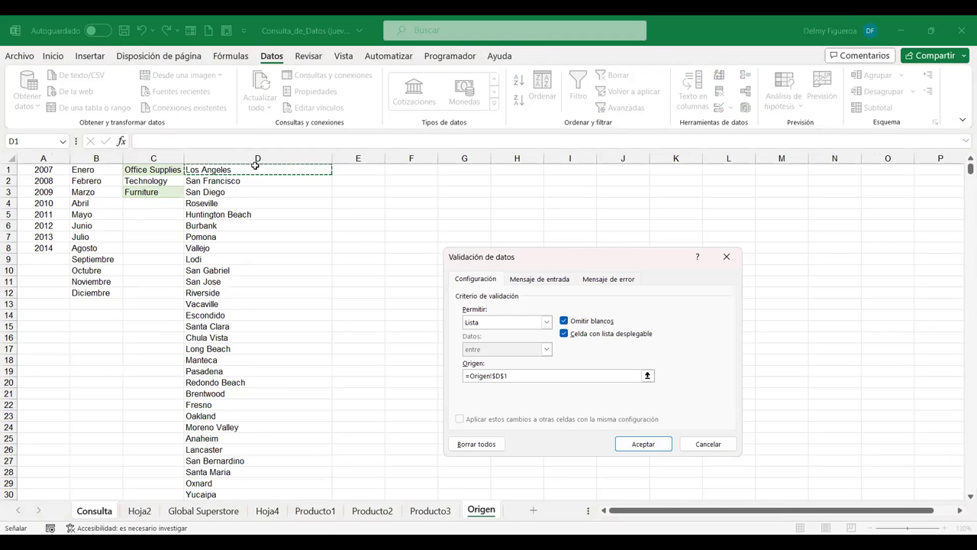
key("ctrl+shift+Down")
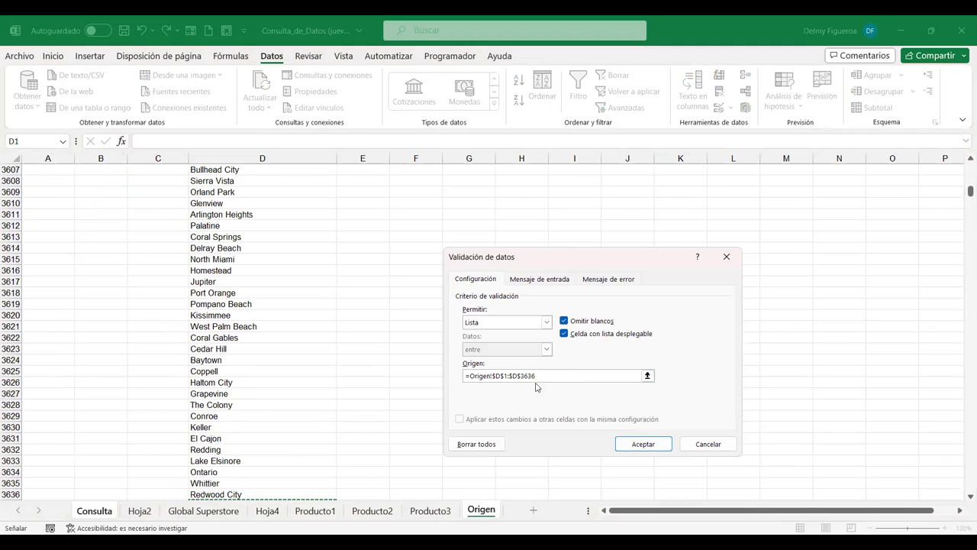
left_click(654, 444)
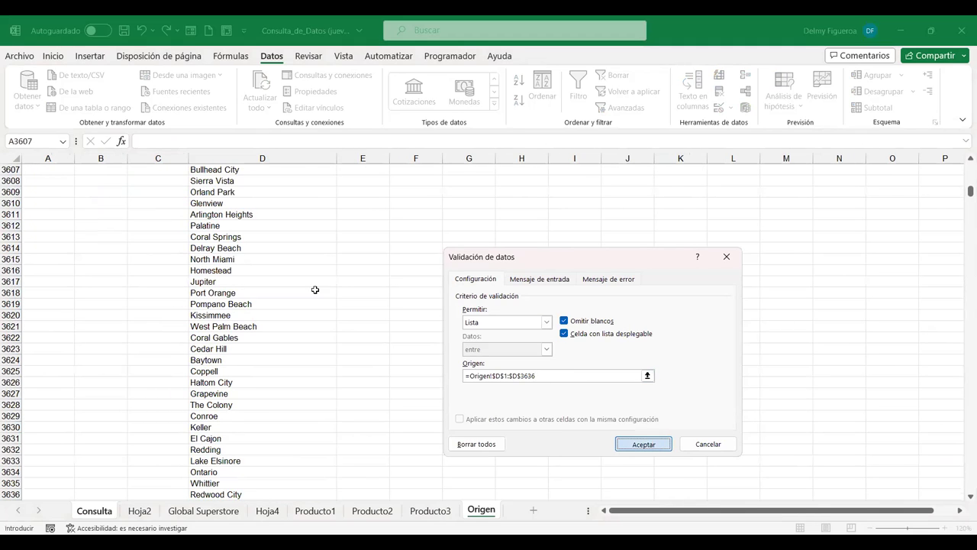
left_click(253, 219)
scroll(253, 305, "down", 5)
scroll(253, 305, "down", 5)
scroll(252, 306, "down", 5)
scroll(347, 288, "down", 3)
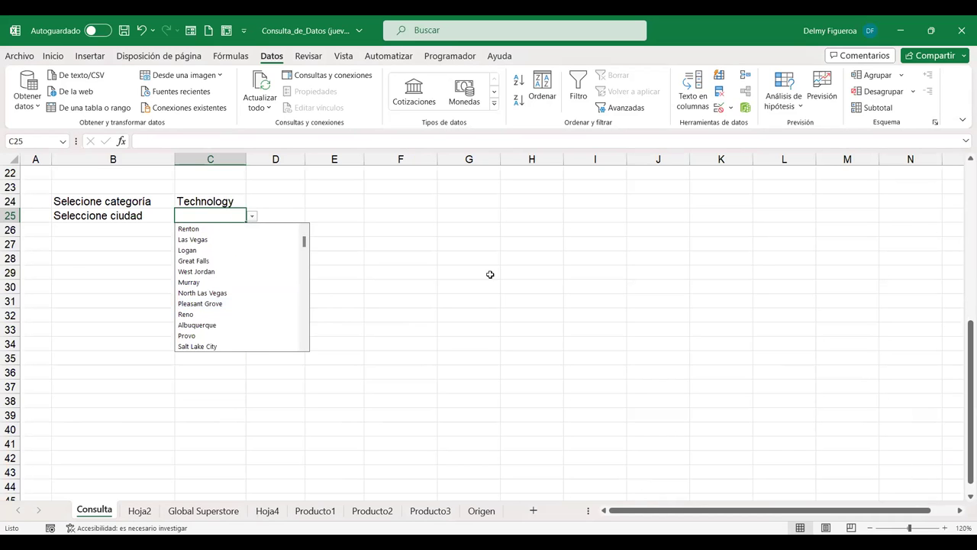
key("Escape")
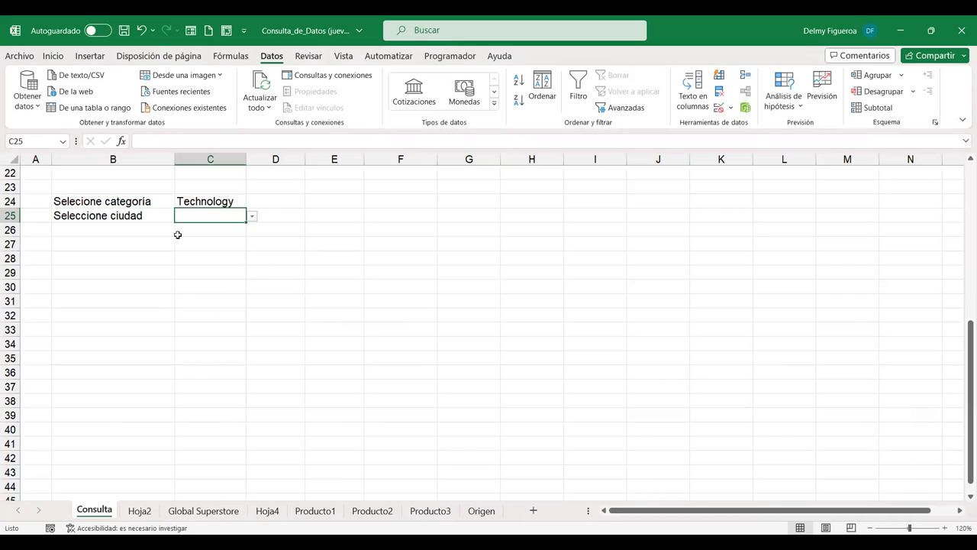
Step: Return the Global Superstore and Origen sheets to their top-left cells
left_click(213, 510)
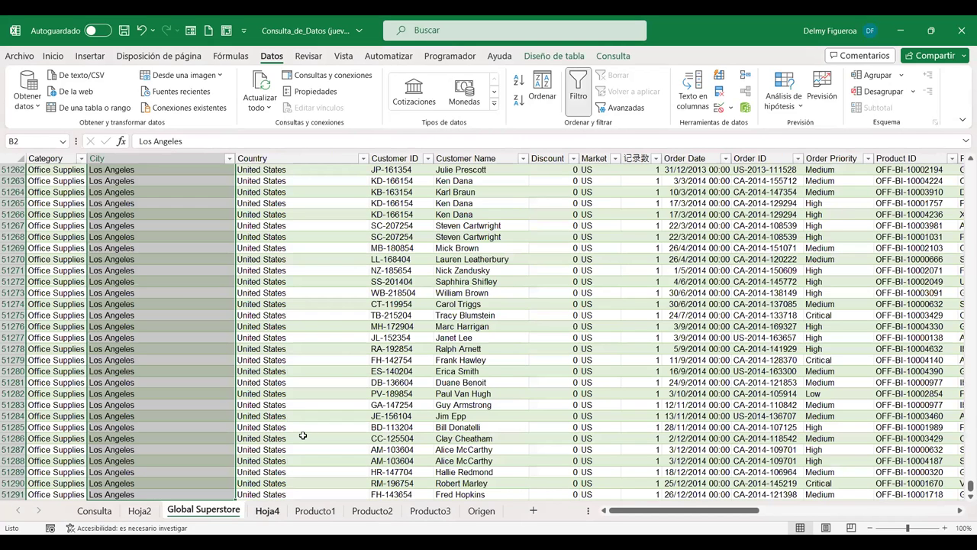
scroll(368, 345, "up", 1)
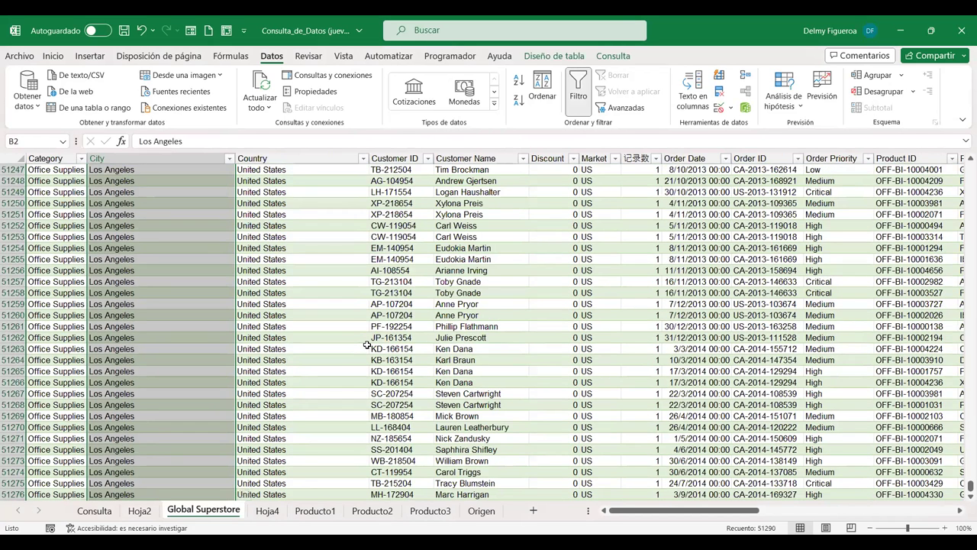
key("ctrl+Home")
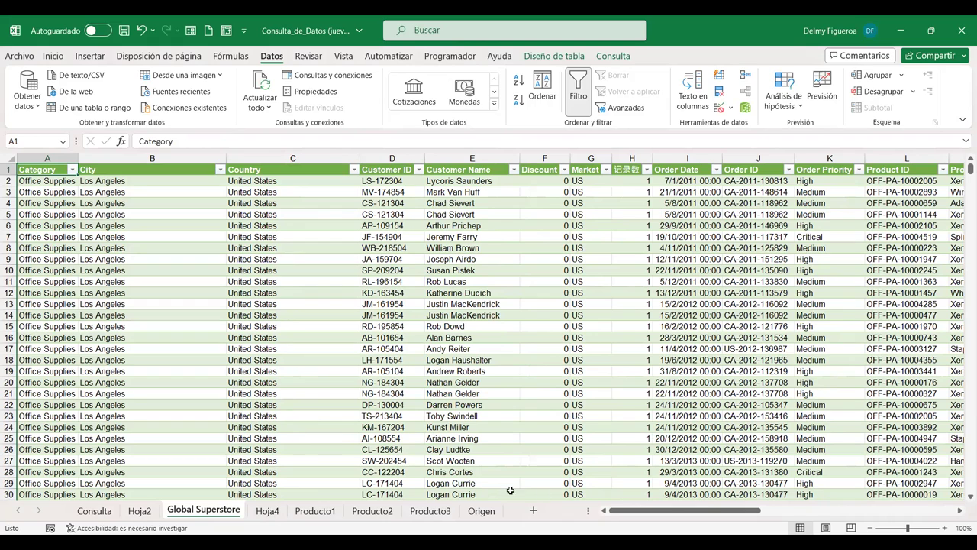
left_click(483, 511)
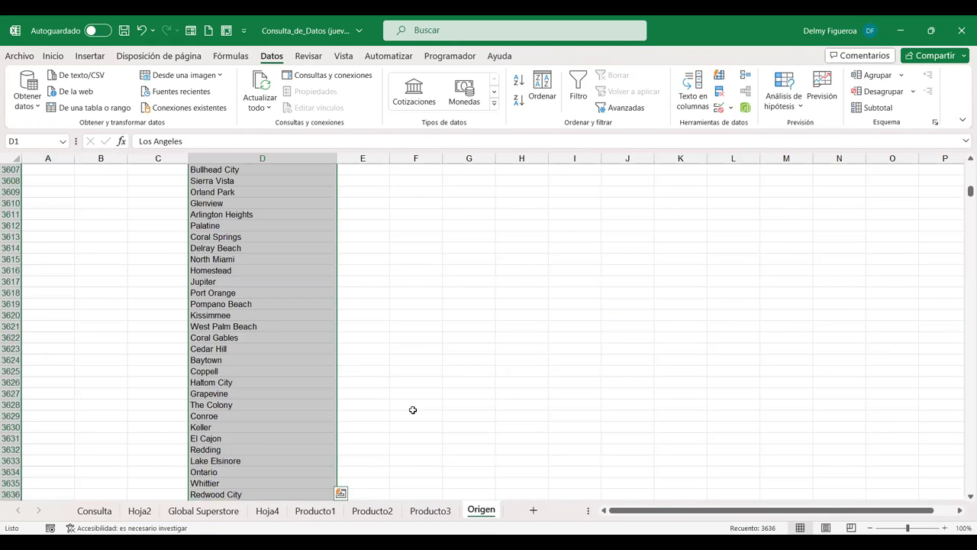
key("ctrl+Home")
left_click(202, 512)
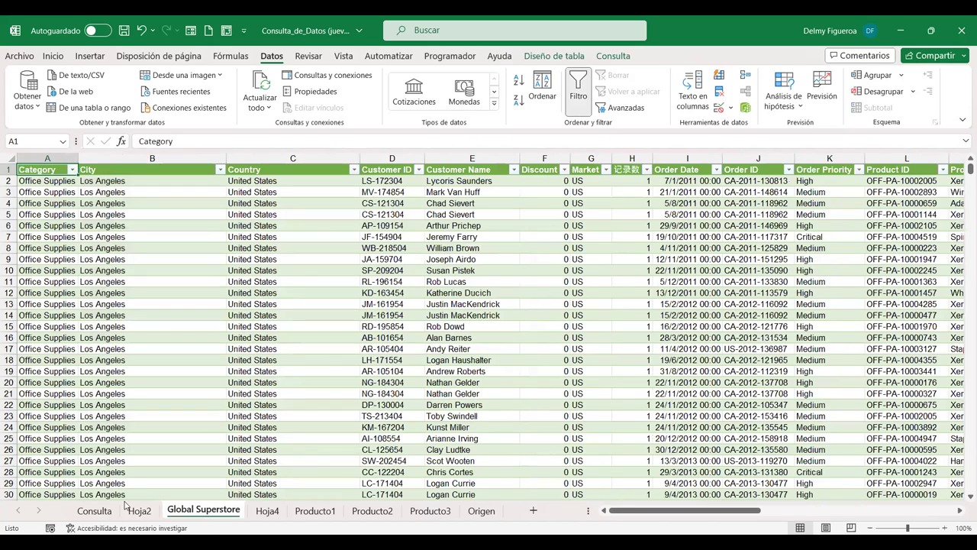
Step: Choose Los Angeles from the city dropdown in Consulta cell C25
left_click(91, 510)
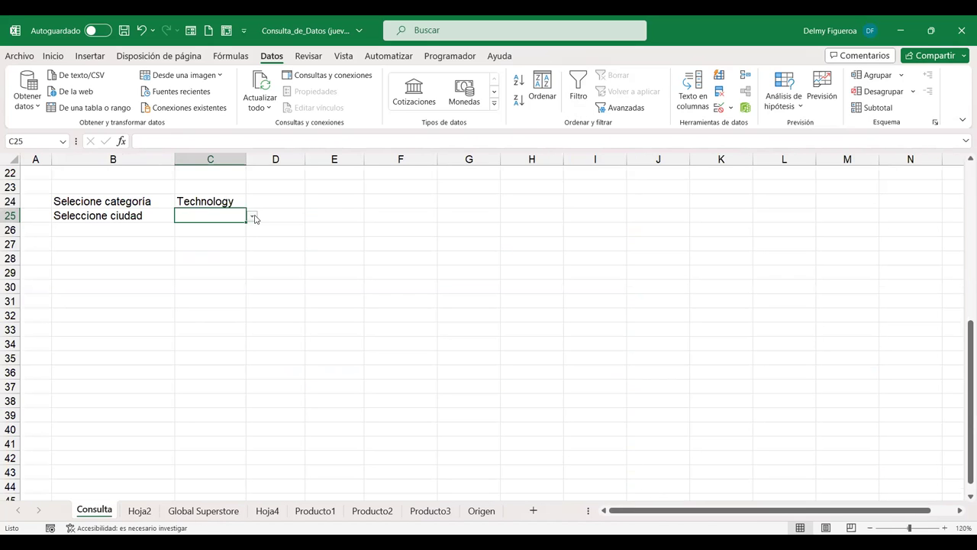
left_click(253, 217)
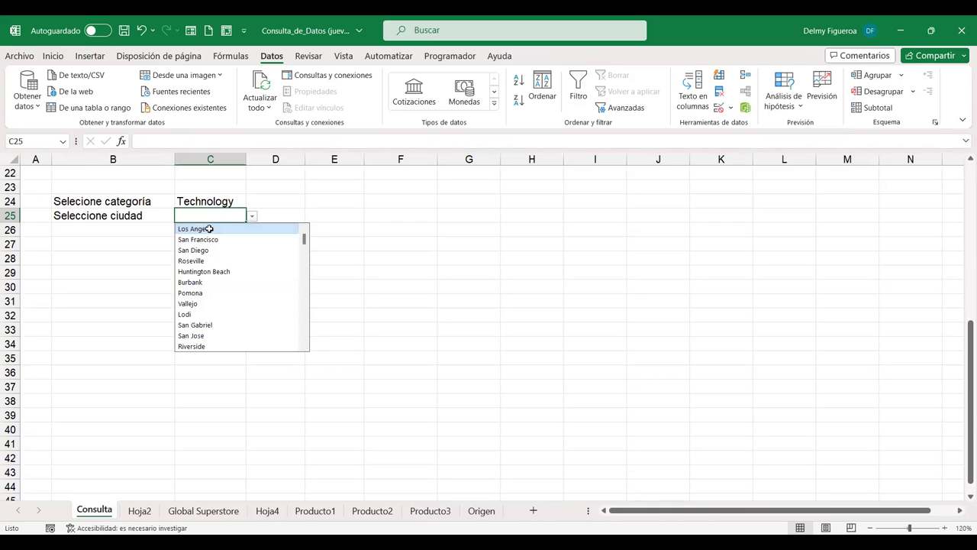
left_click(210, 230)
left_click(152, 231)
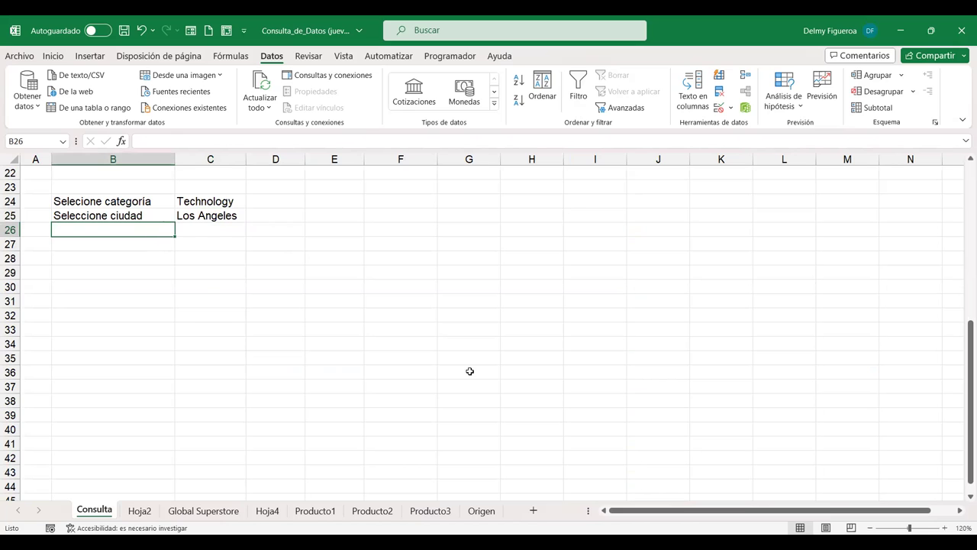
Step: Look through the Global Superstore, Producto1 and Hoja4 sheets, noting the Sales description, then show Origen's lists
scroll(466, 372, "up", 6)
scroll(466, 372, "down", 4)
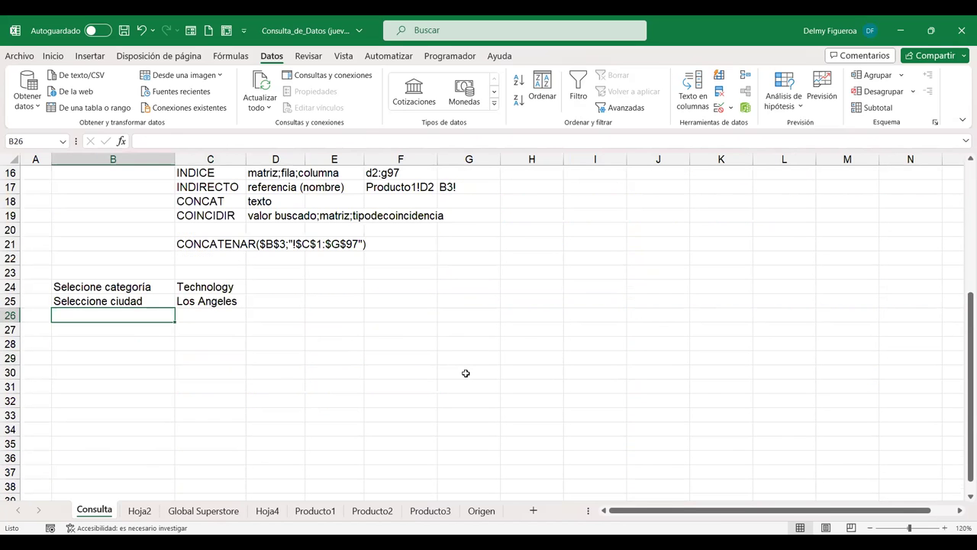
scroll(465, 373, "down", 1)
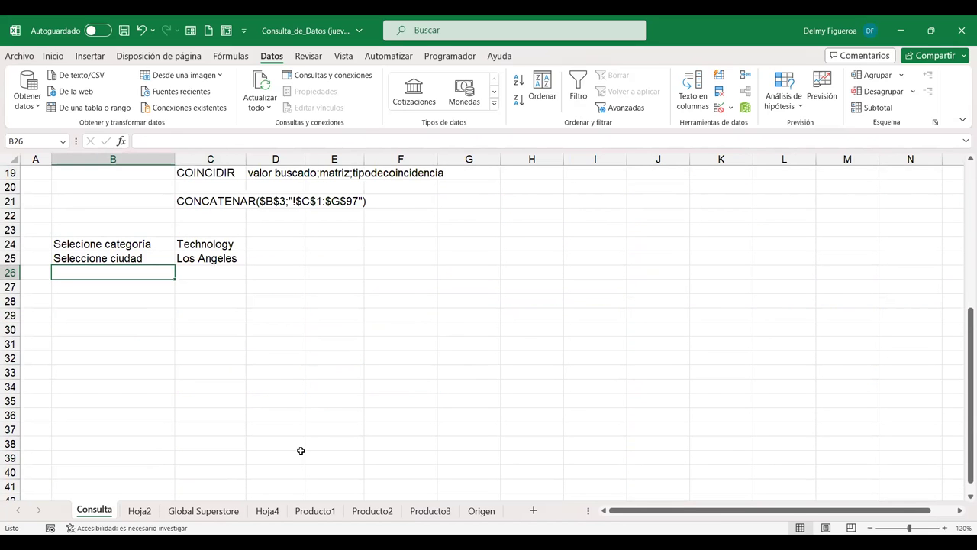
left_click(200, 513)
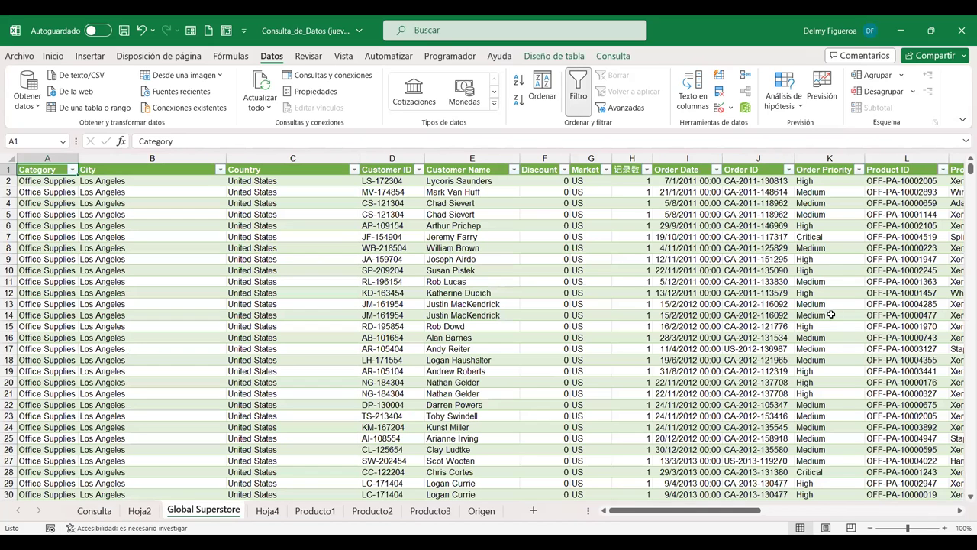
left_click(315, 511)
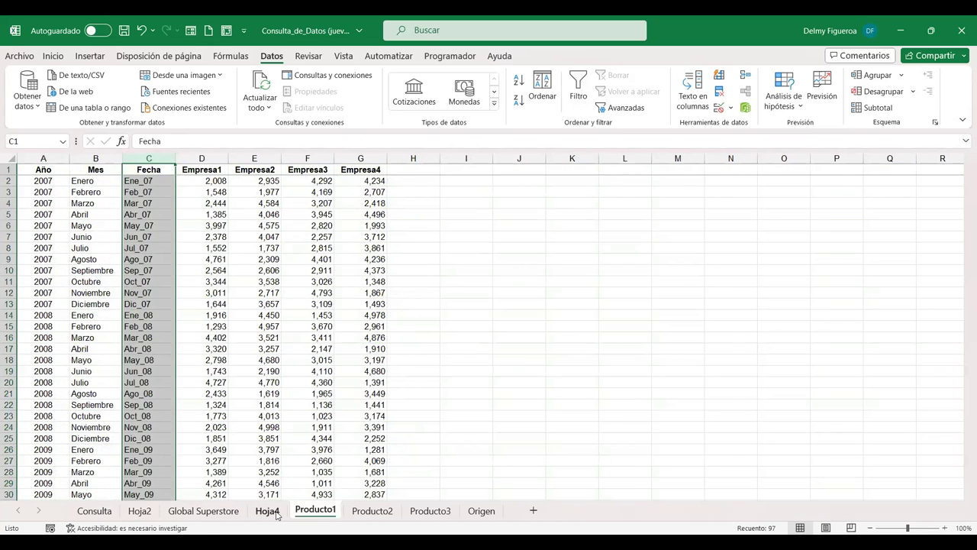
left_click(268, 510)
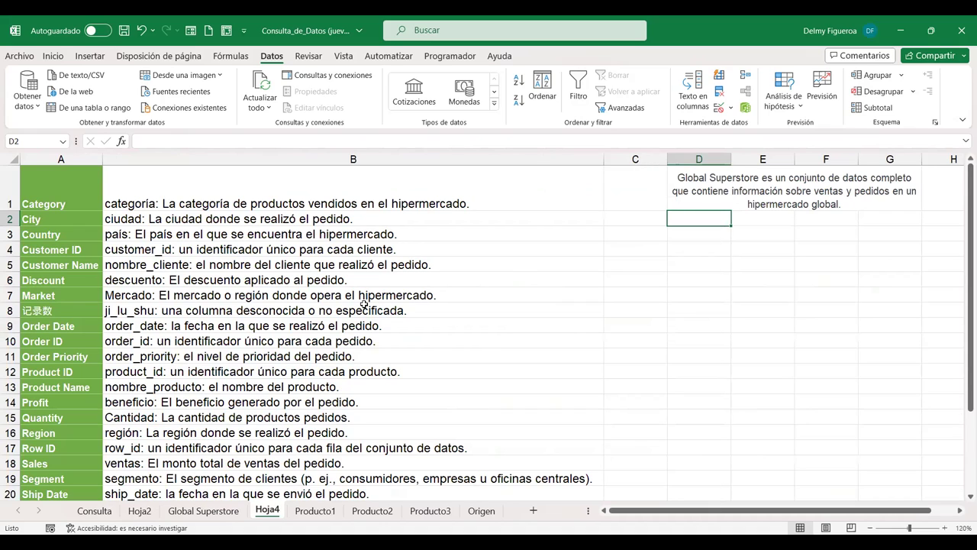
left_click(54, 459)
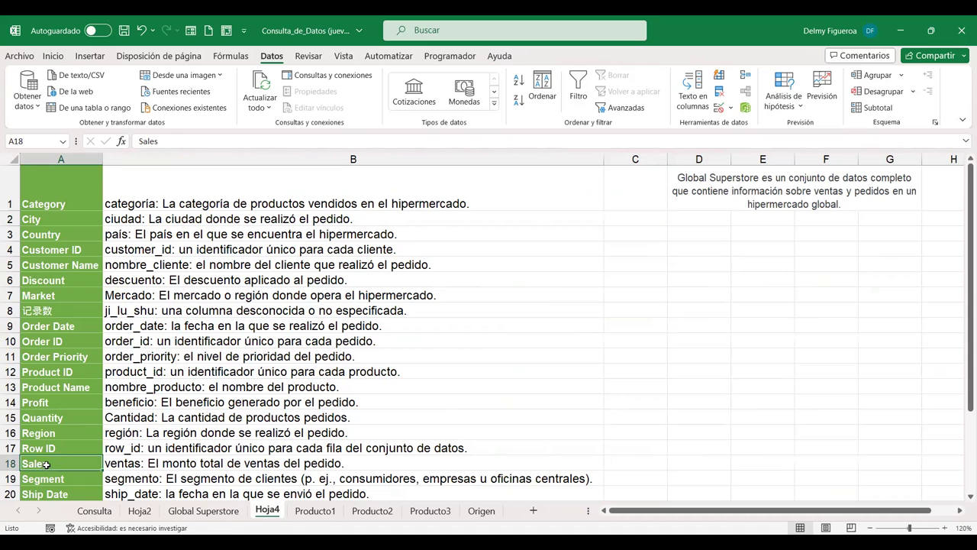
left_click(206, 511)
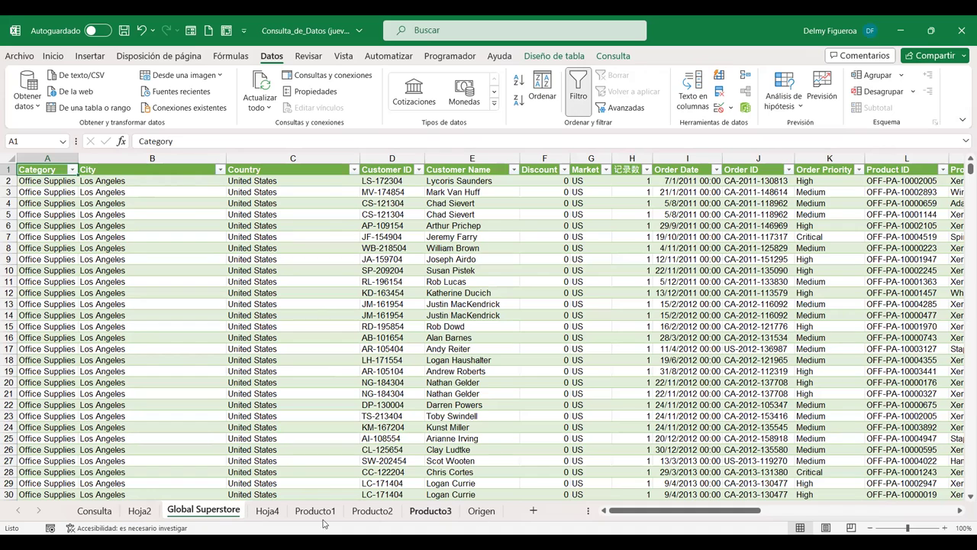
left_click(481, 511)
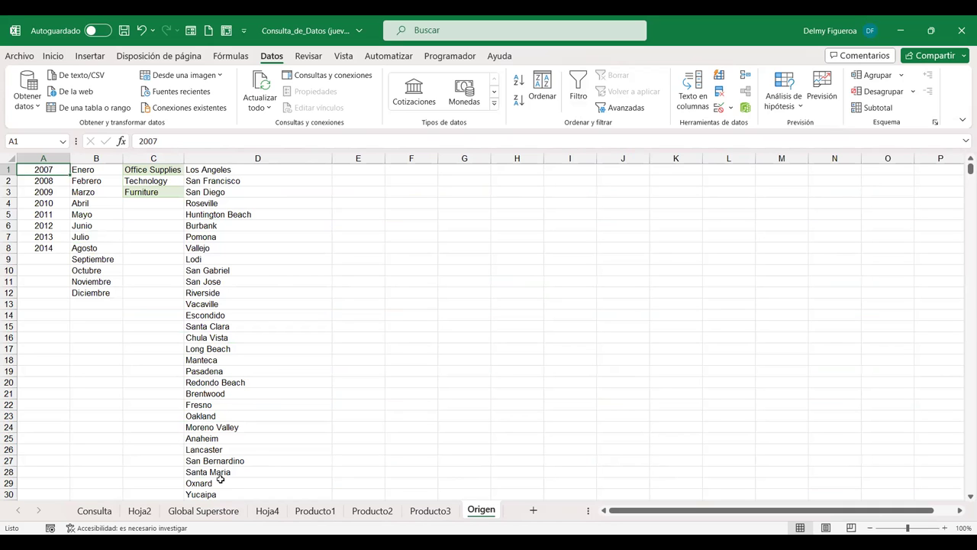
Step: On Consulta, check the Technology (C24) and Los Angeles (C25) dropdown cells, then select empty C27
left_click(122, 512)
left_click(93, 511)
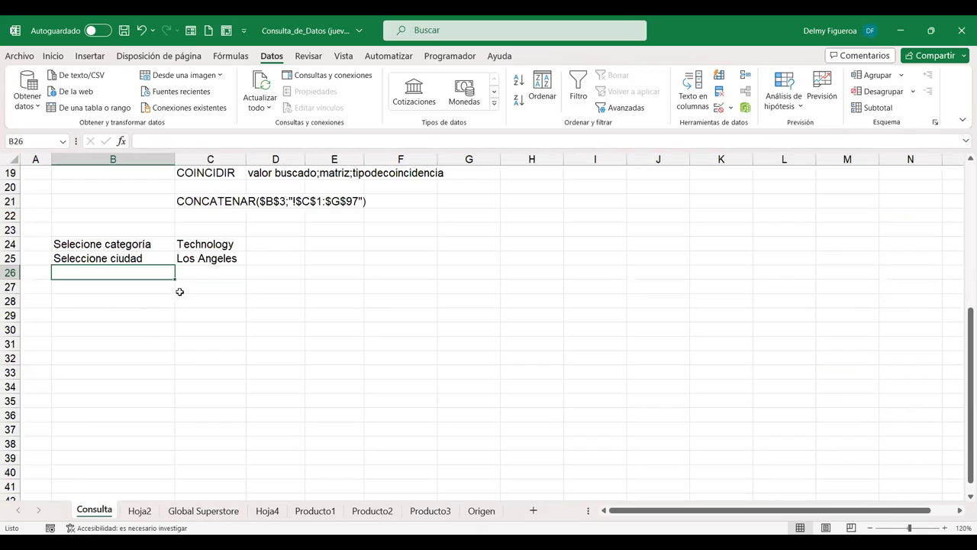
left_click(210, 243)
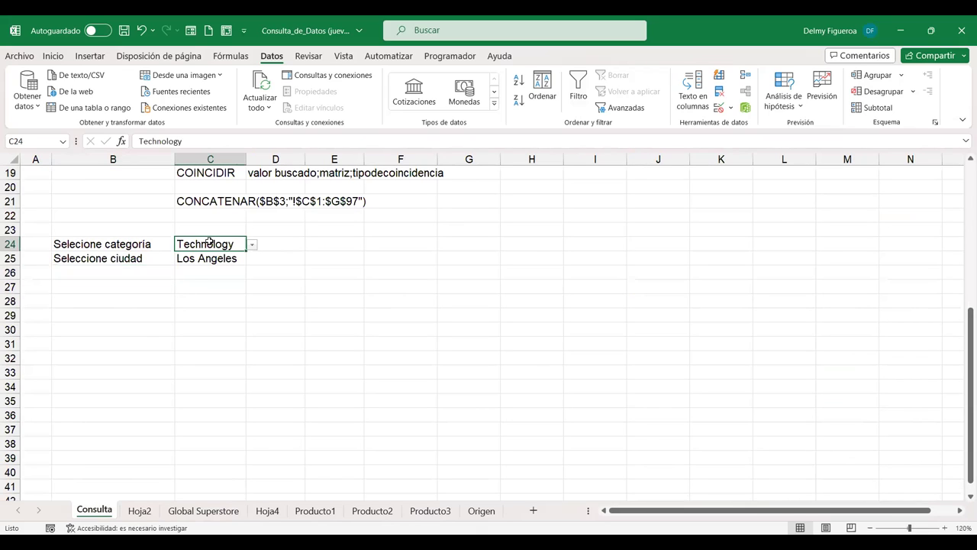
left_click(220, 258)
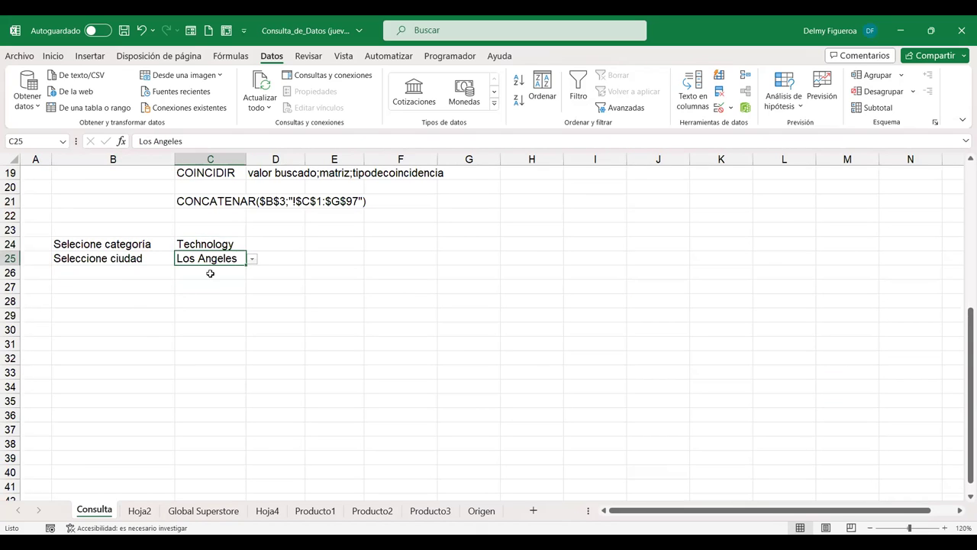
left_click(211, 289)
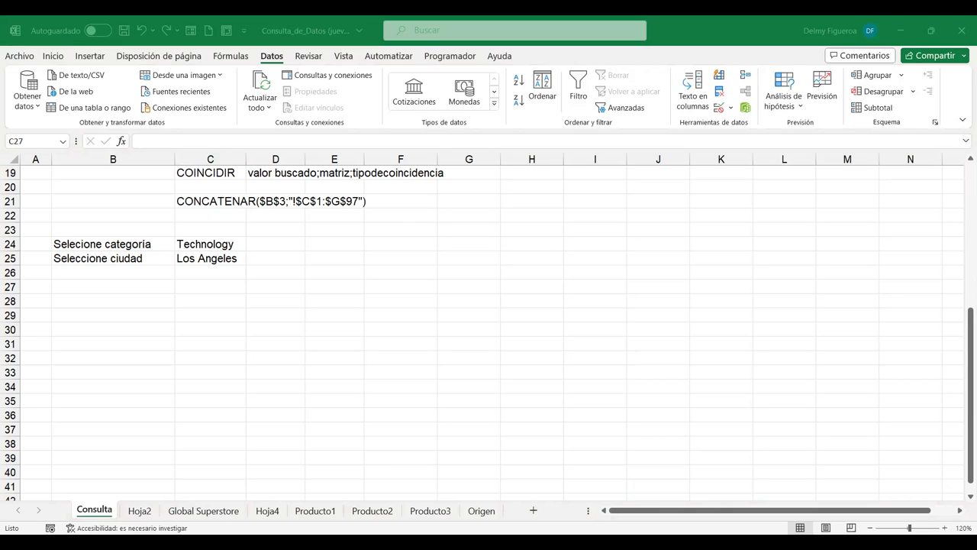
Step: Start a COINCIDIR formula in C27 referencing C24, cancel it, and view the workbook's named ranges
left_click(236, 284)
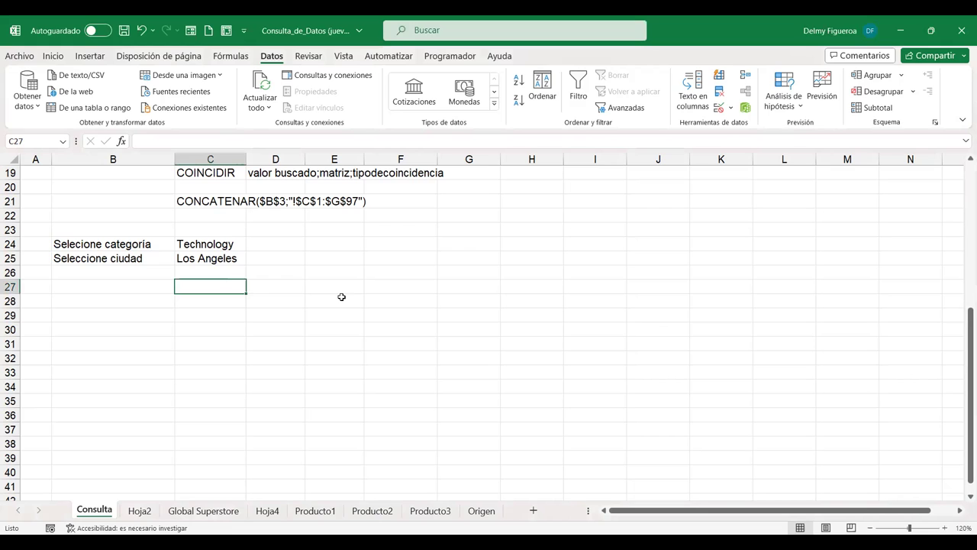
type("+c")
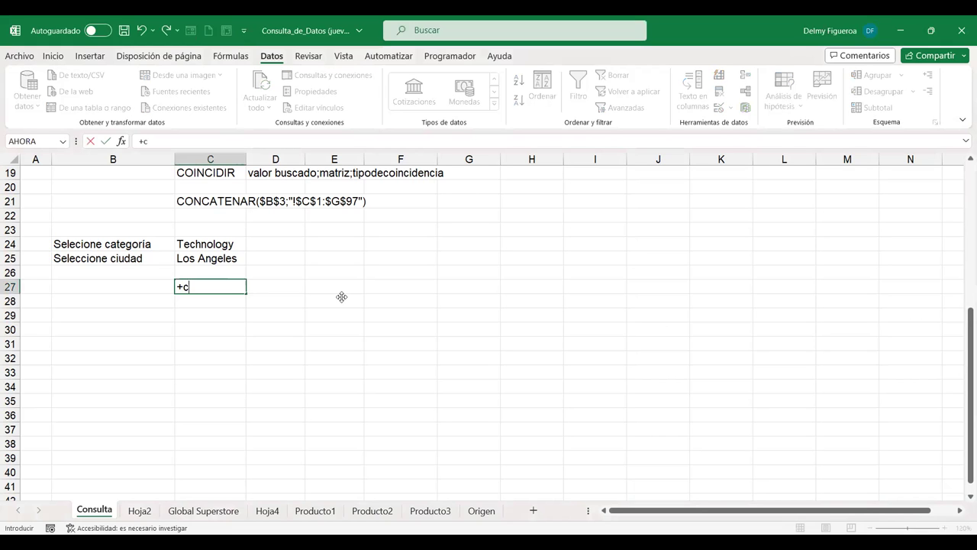
type("oin")
double_click(222, 299)
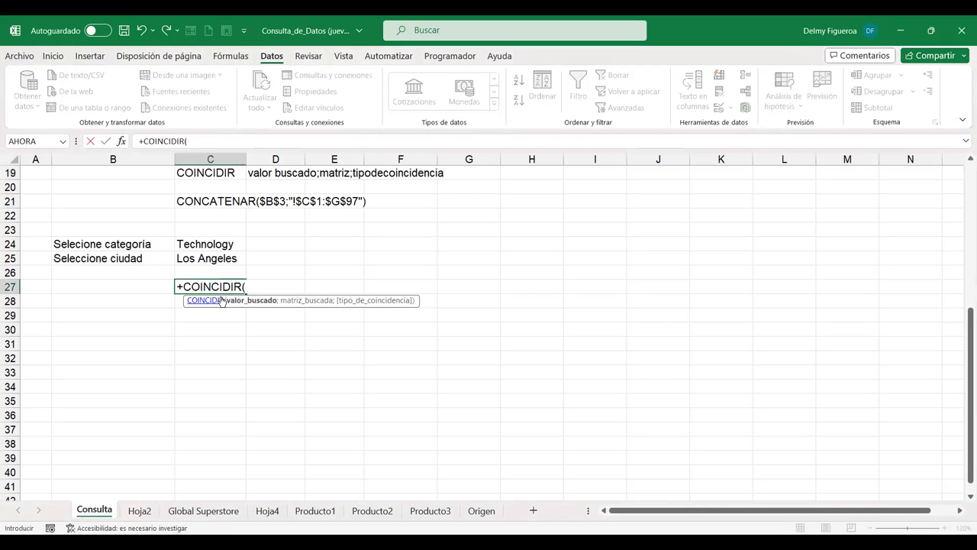
left_click(222, 245)
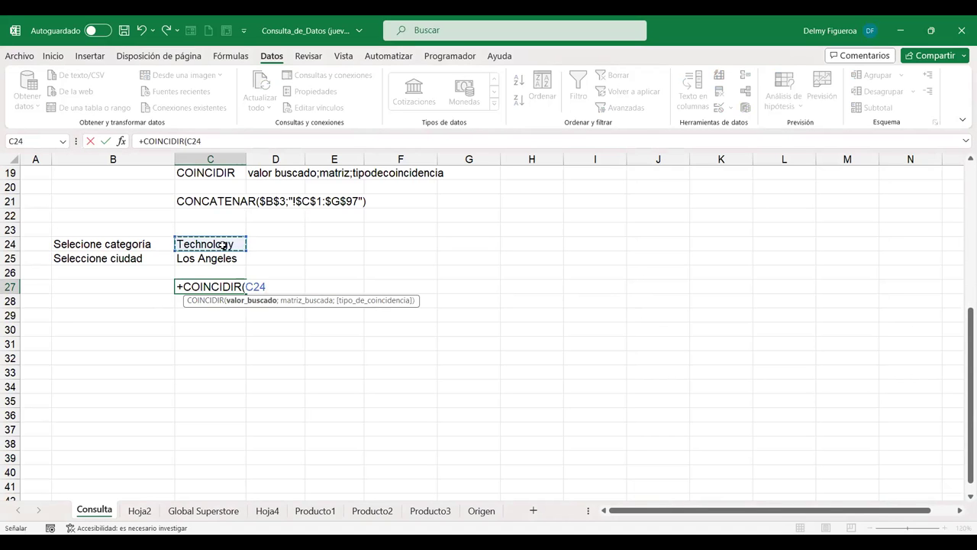
key("Escape")
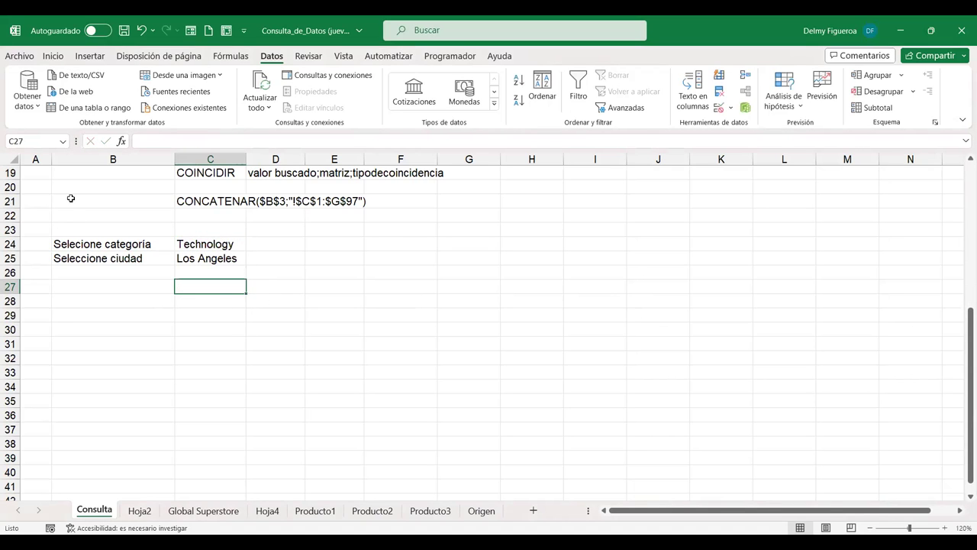
left_click(64, 143)
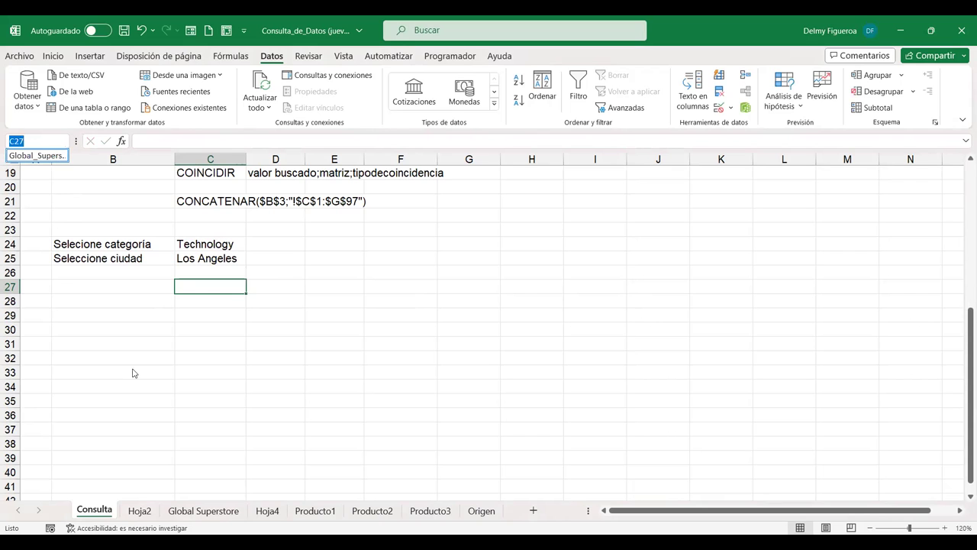
Step: On Global Superstore, select the header row A1:AA1 from Category through weeknum
left_click(197, 513)
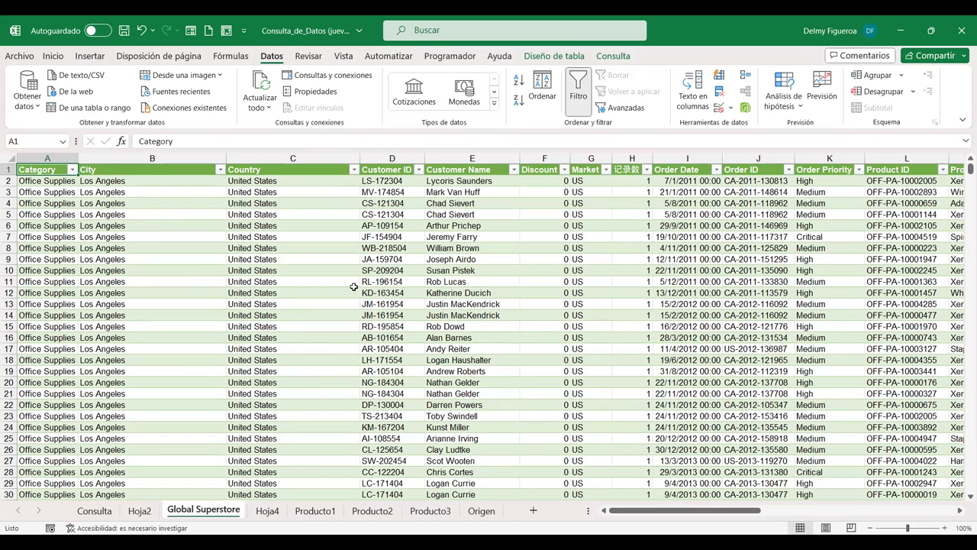
left_click(145, 180)
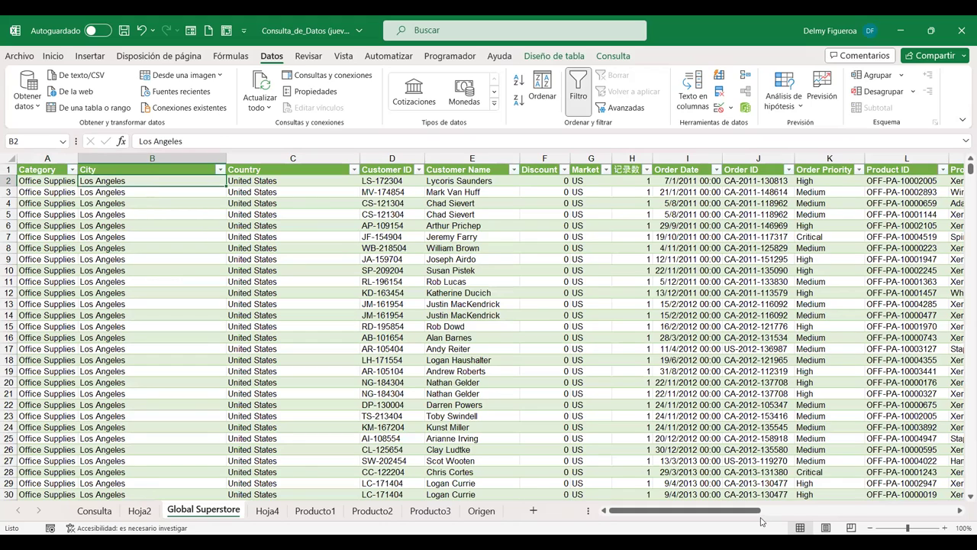
left_click_drag(805, 512, 907, 513)
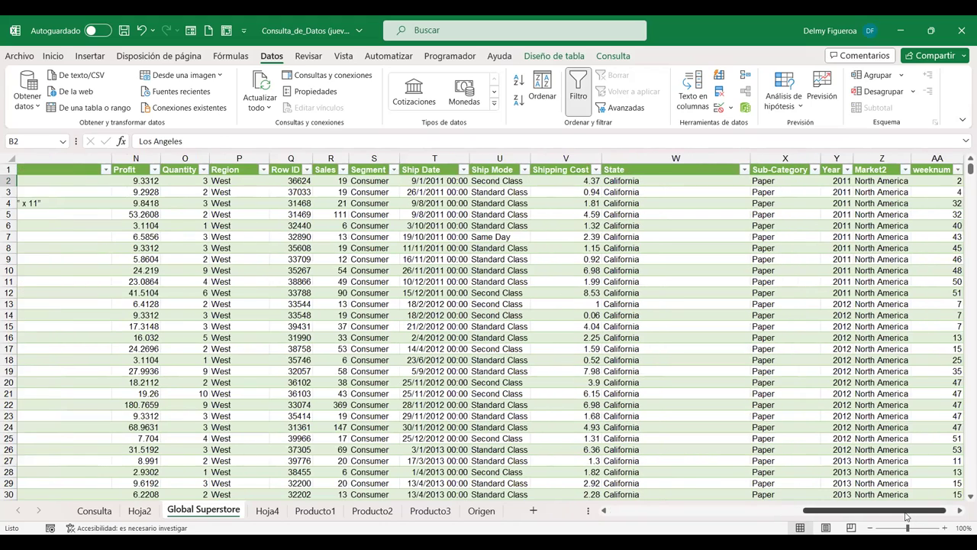
left_click_drag(906, 517, 720, 520)
left_click(416, 382)
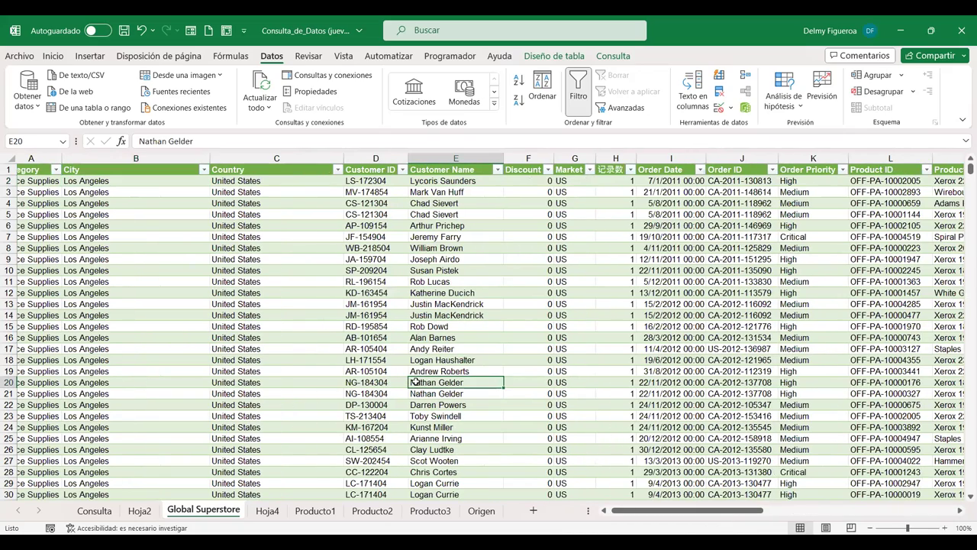
key("ctrl+Home")
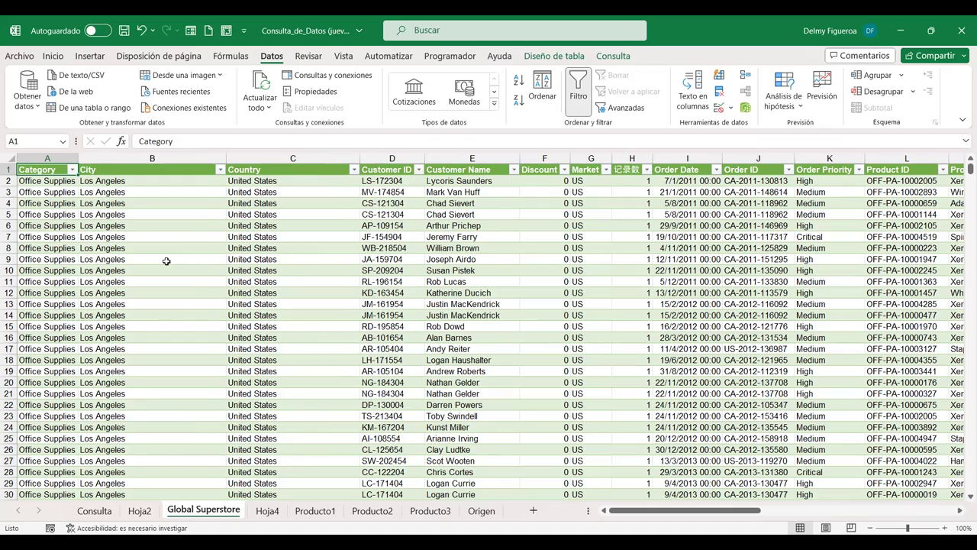
key("ctrl+shift+Right")
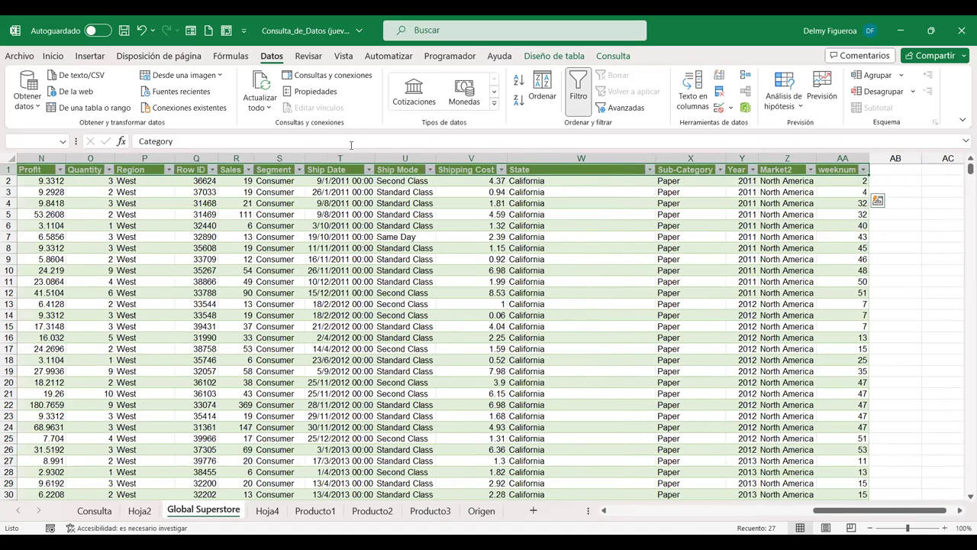
left_click(230, 55)
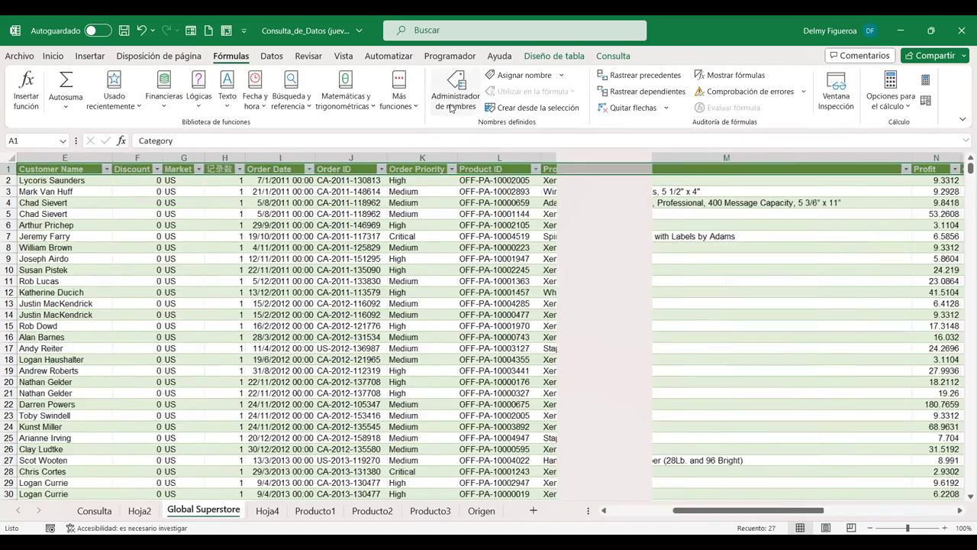
left_click(453, 100)
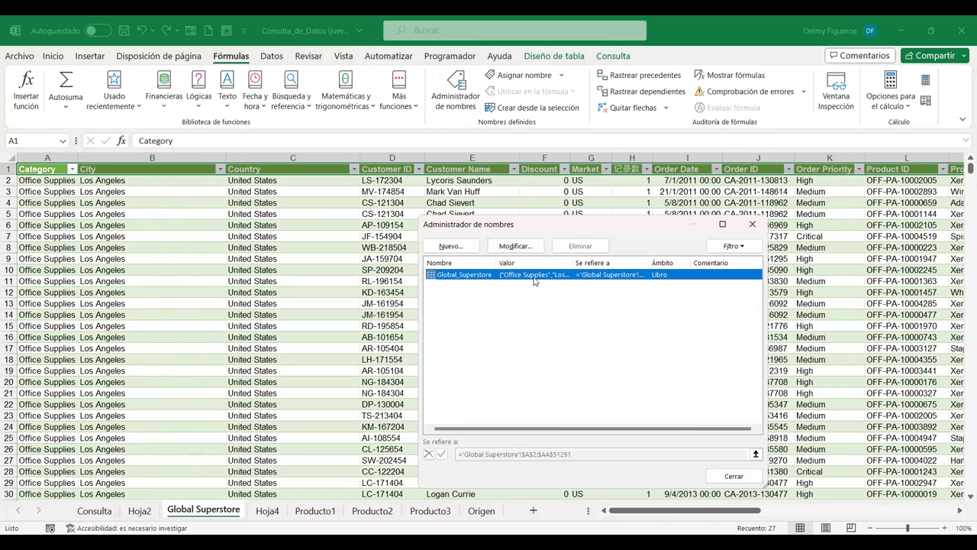
left_click_drag(572, 262, 605, 262)
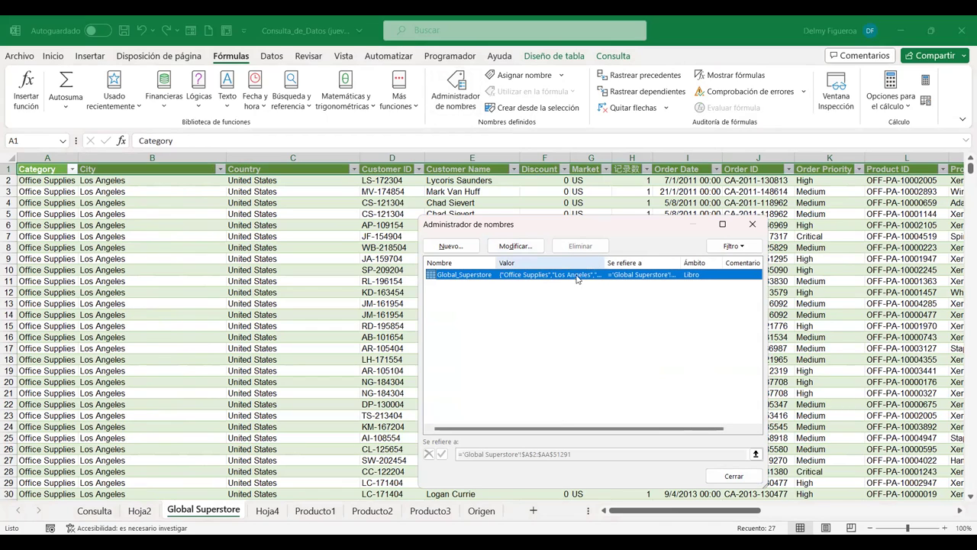
left_click_drag(682, 262, 723, 262)
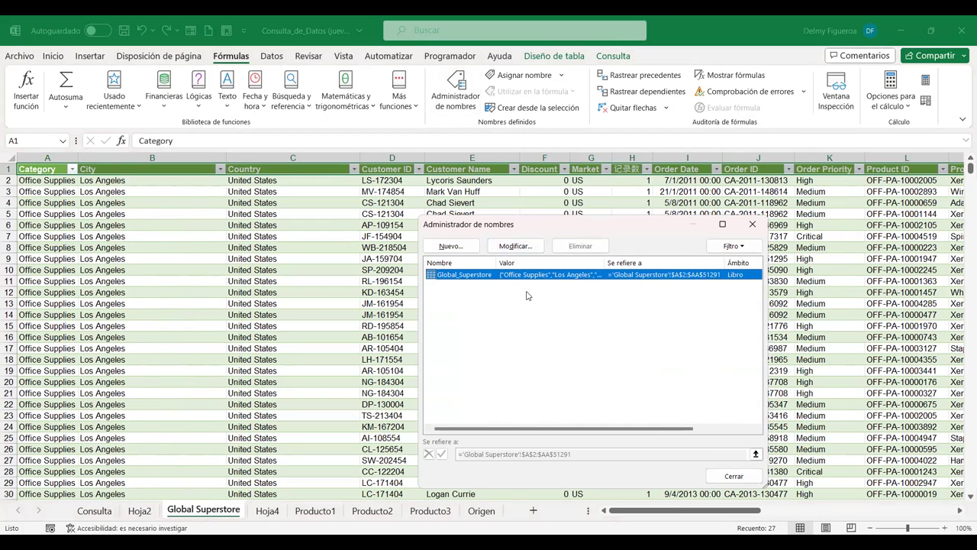
left_click(746, 479)
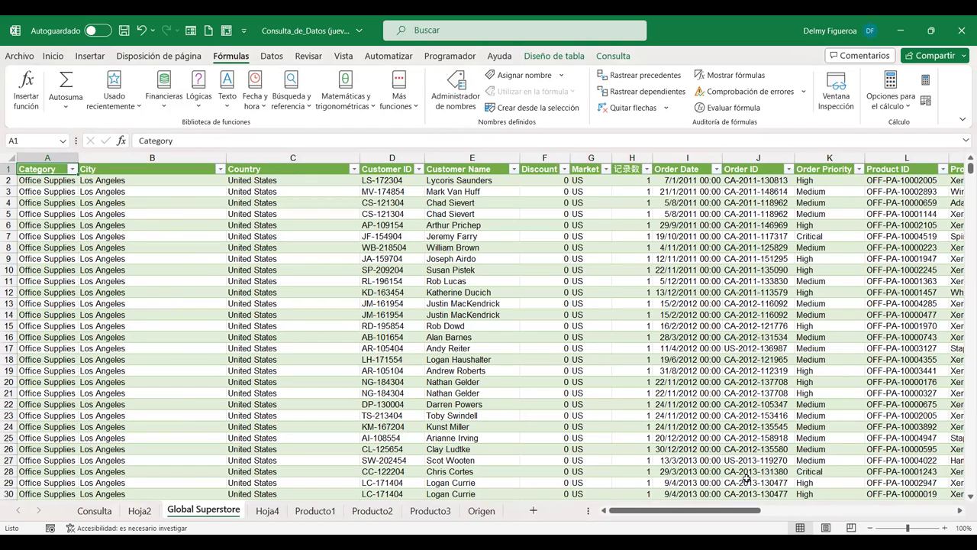
Step: Select A1:AA51291 and create names from the top row only, then check the new names list
key("ctrl+shift+Right")
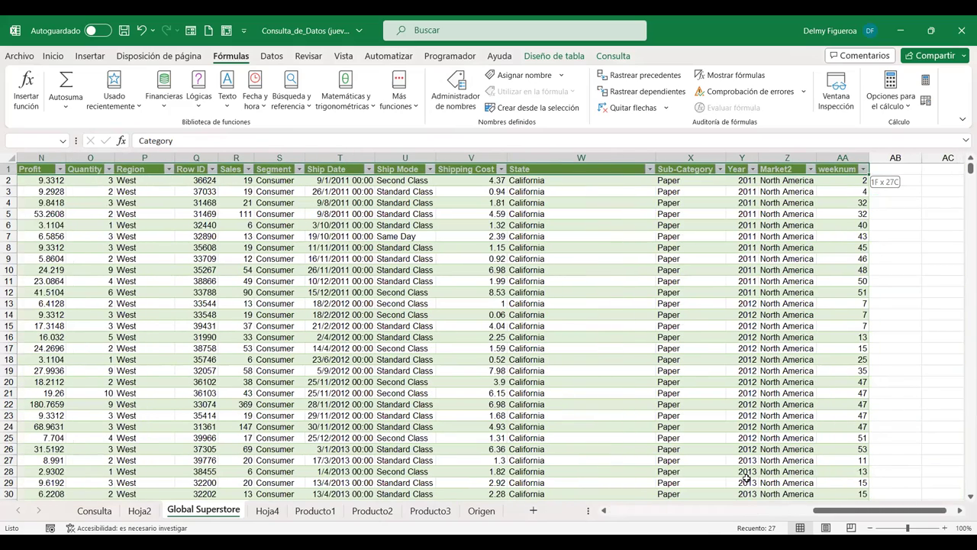
key("ctrl+shift+Down")
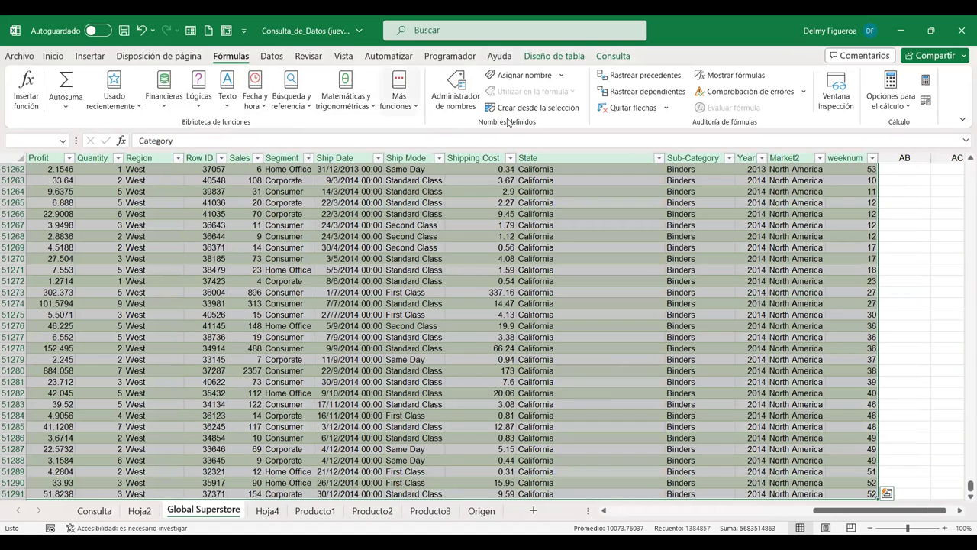
left_click(532, 108)
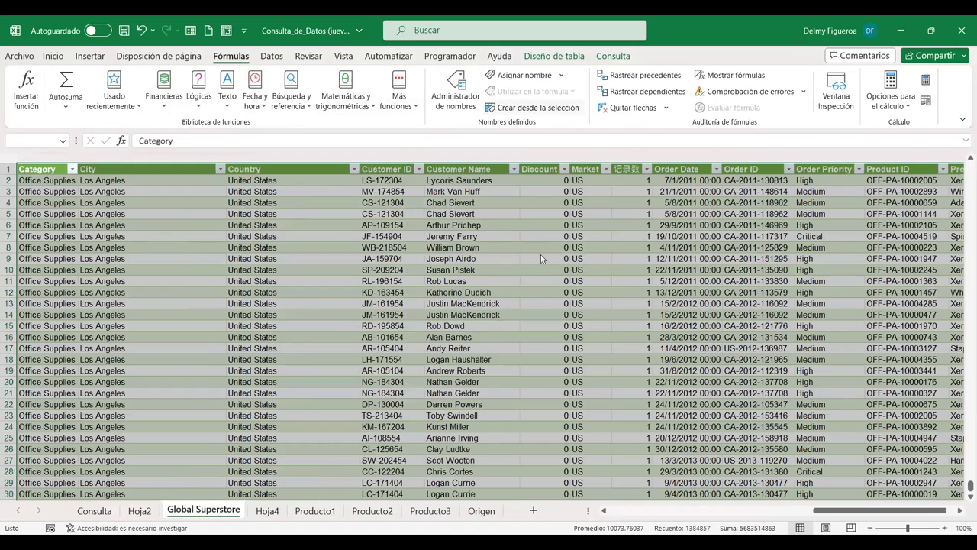
left_click(551, 350)
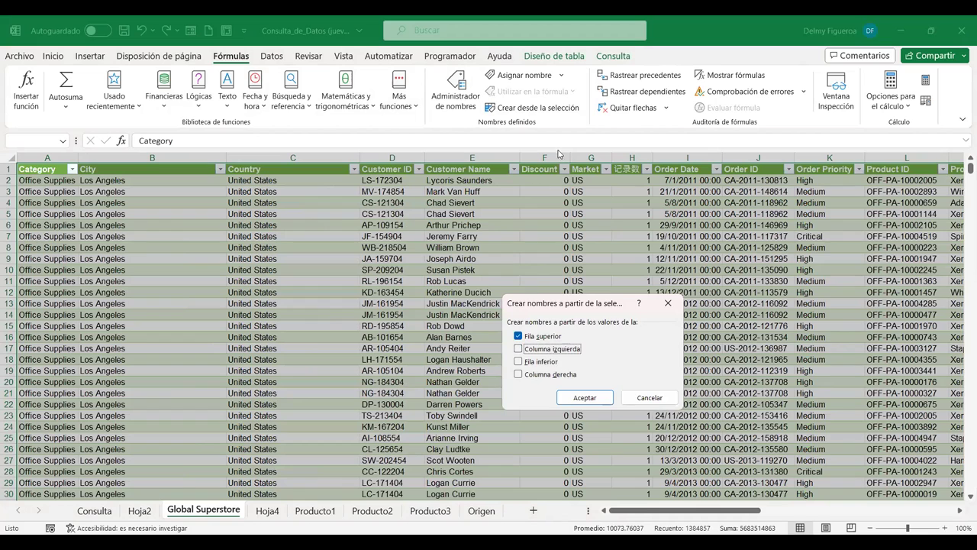
left_click(592, 402)
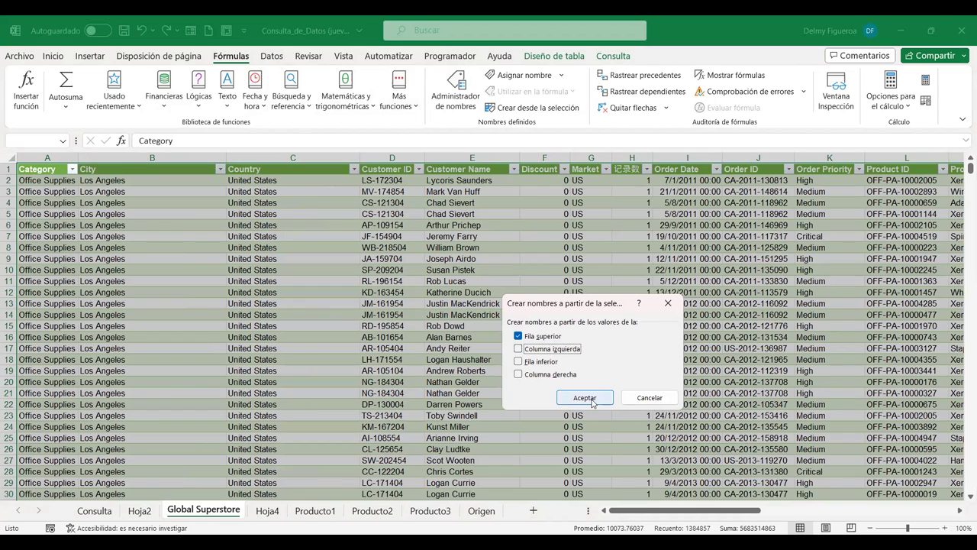
left_click(592, 403)
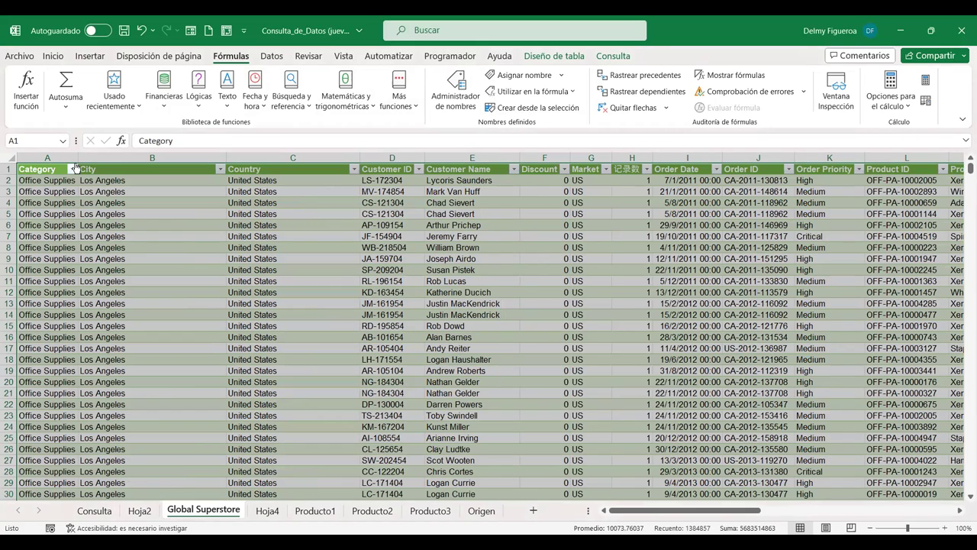
left_click(64, 142)
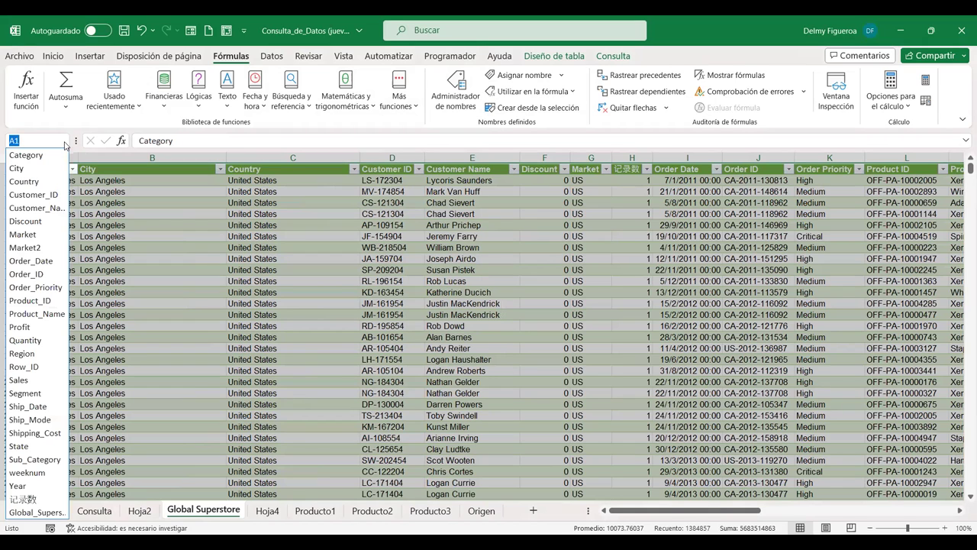
left_click(186, 245)
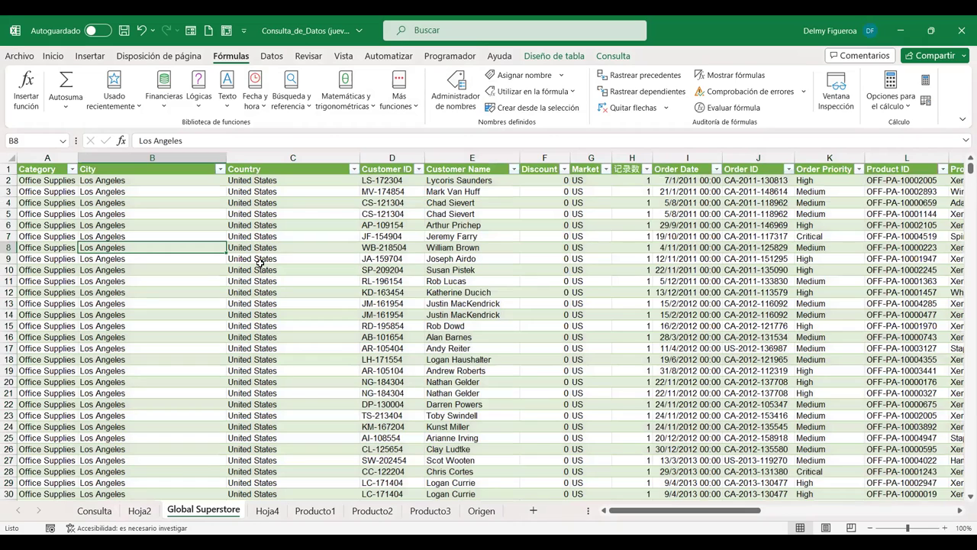
key("ctrl+Home")
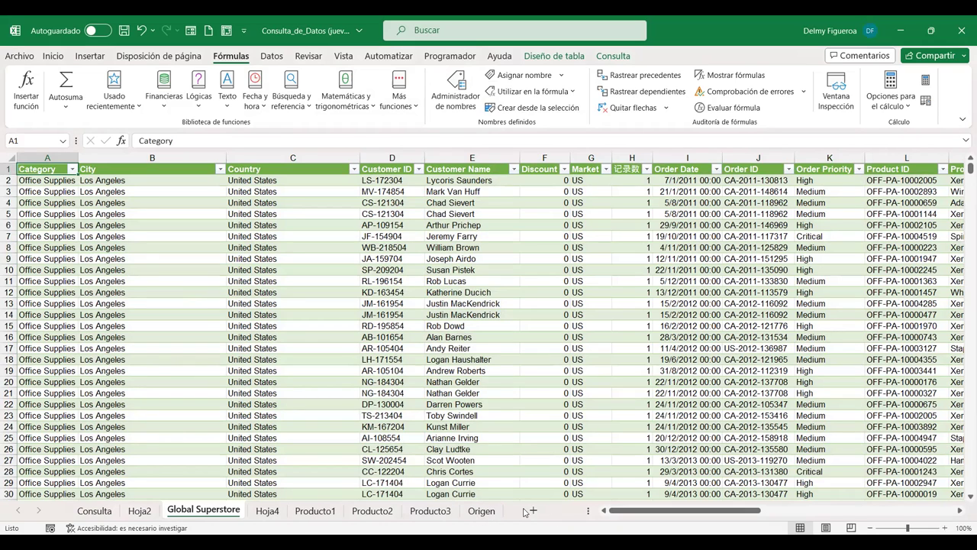
Step: Scroll Hoja4's Spanish column descriptions down to the Row ID entry
left_click(268, 510)
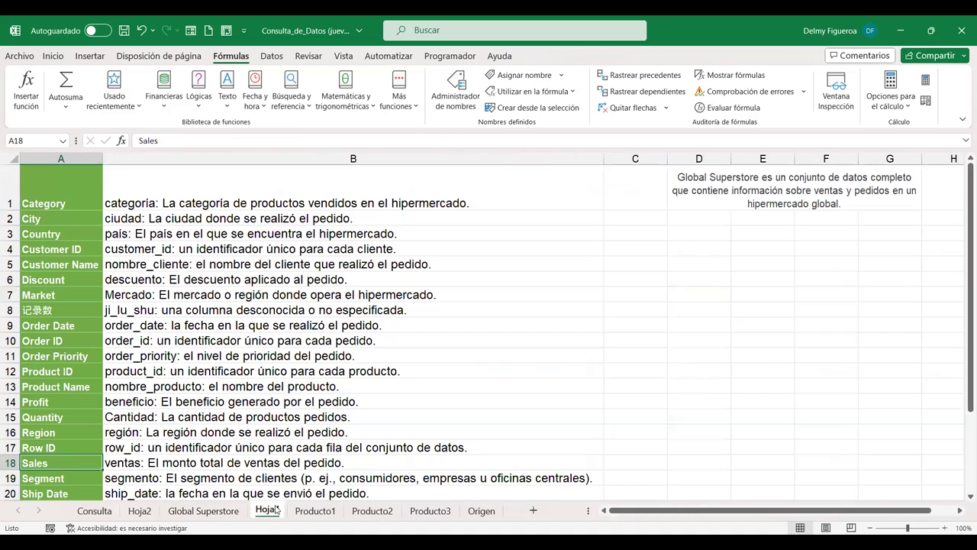
scroll(238, 355, "down", 2)
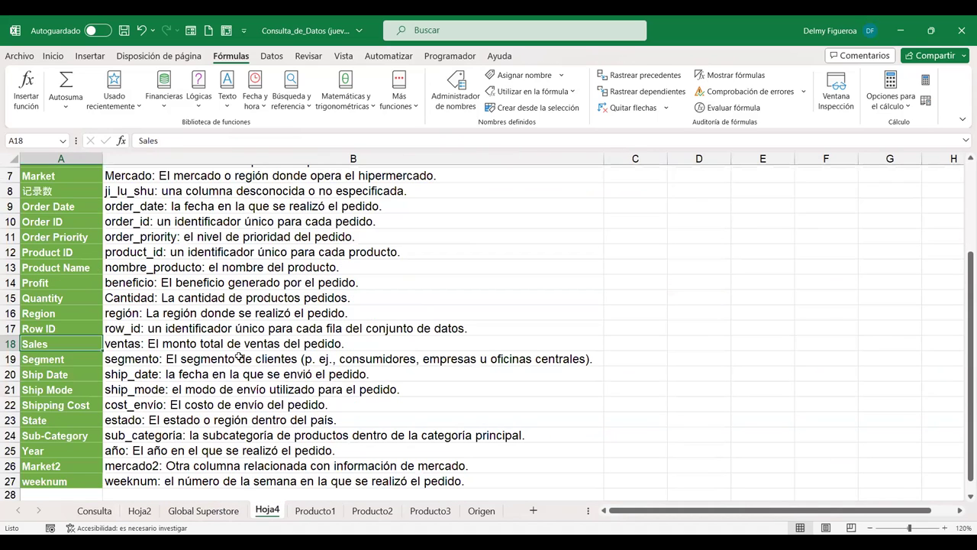
left_click(178, 328)
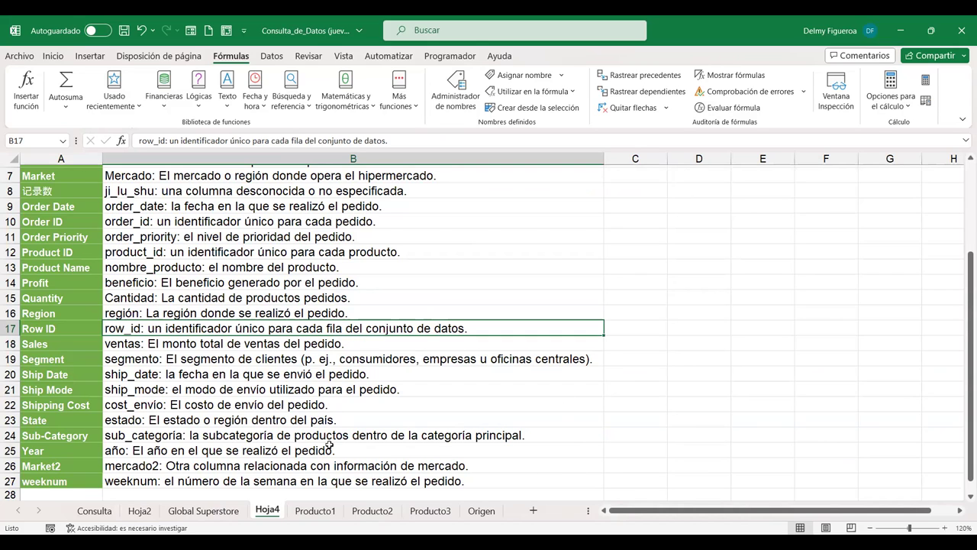
Step: Move around the Global Superstore table, select it all, then jump back to its first cell
left_click(96, 514)
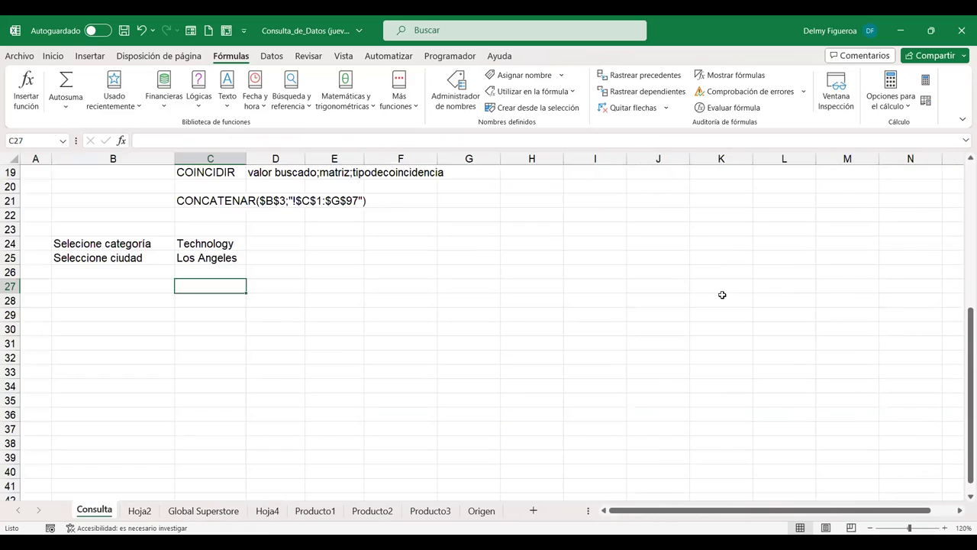
left_click(200, 511)
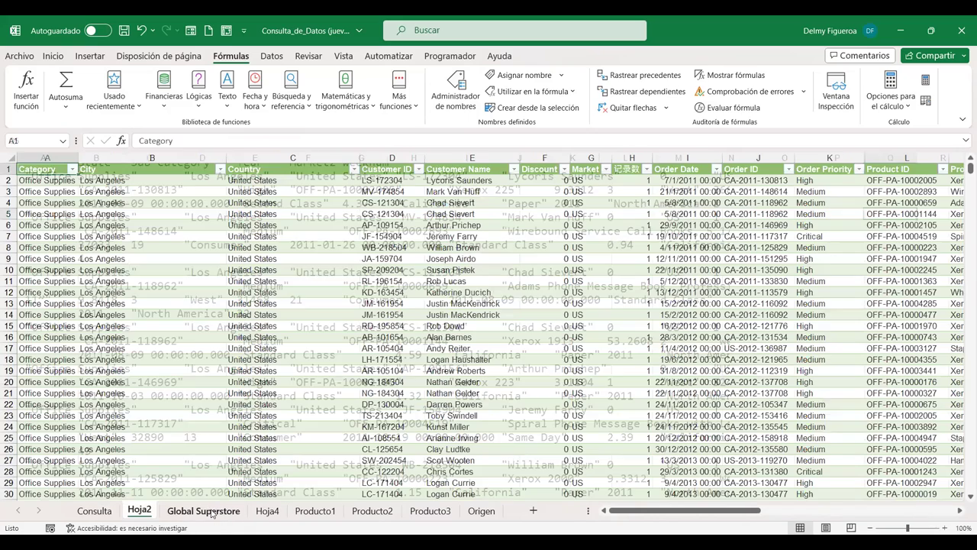
left_click(786, 192)
key("Right")
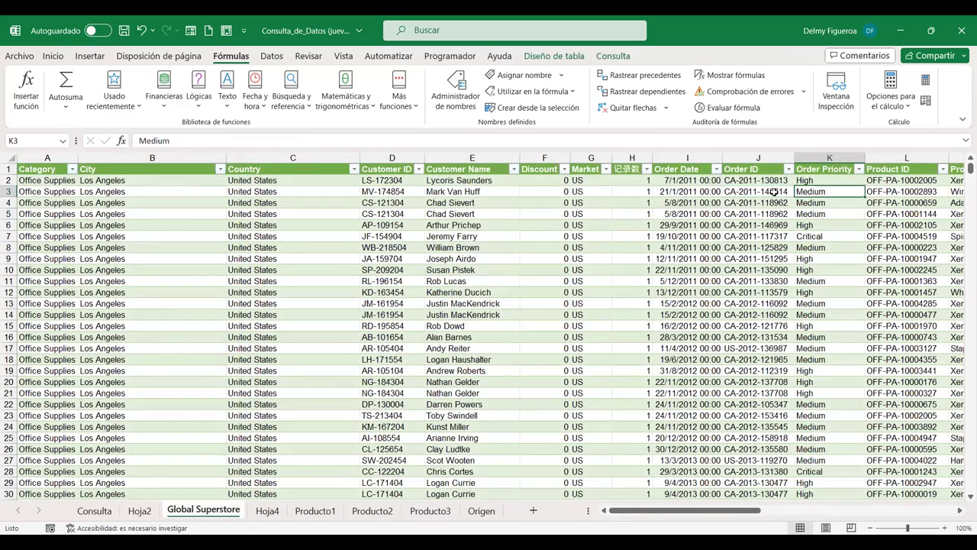
key("Right")
key("Right")
key("Right")
key("Right")
key("Right")
key("Right")
key("Right")
key("Right")
key("Right")
key("Right")
key("Right")
key("Right")
key("Left")
key("Left")
key("Left")
key("Left")
key("Left")
key("Left")
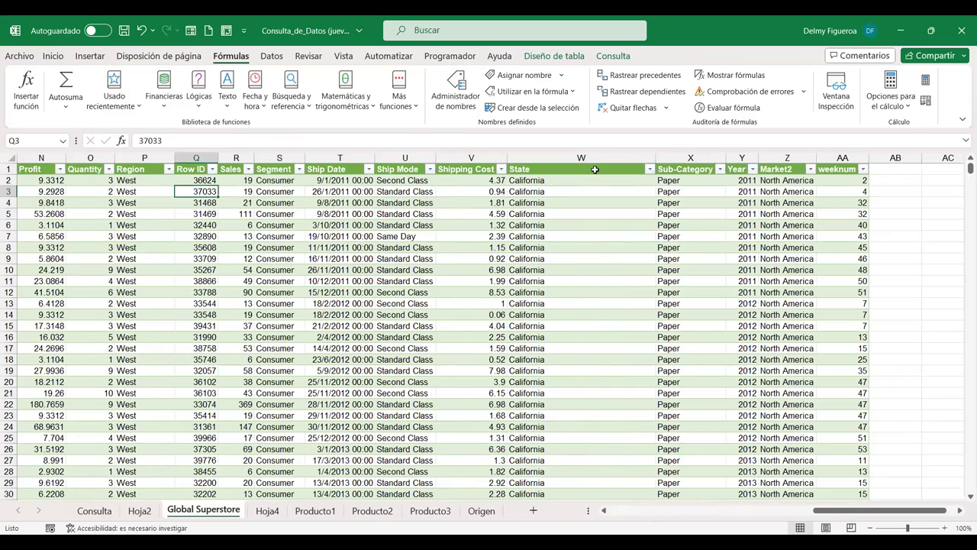
key("ctrl+a")
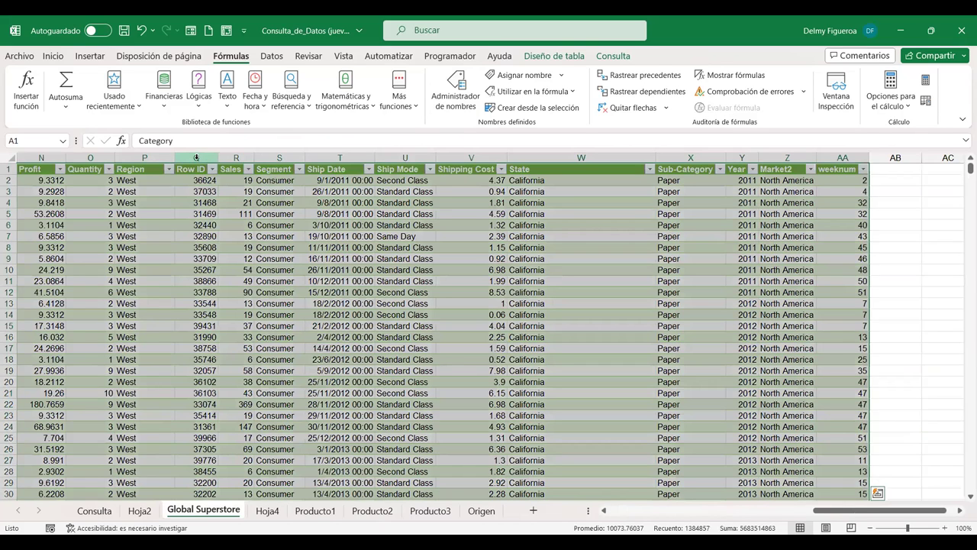
left_click(322, 200)
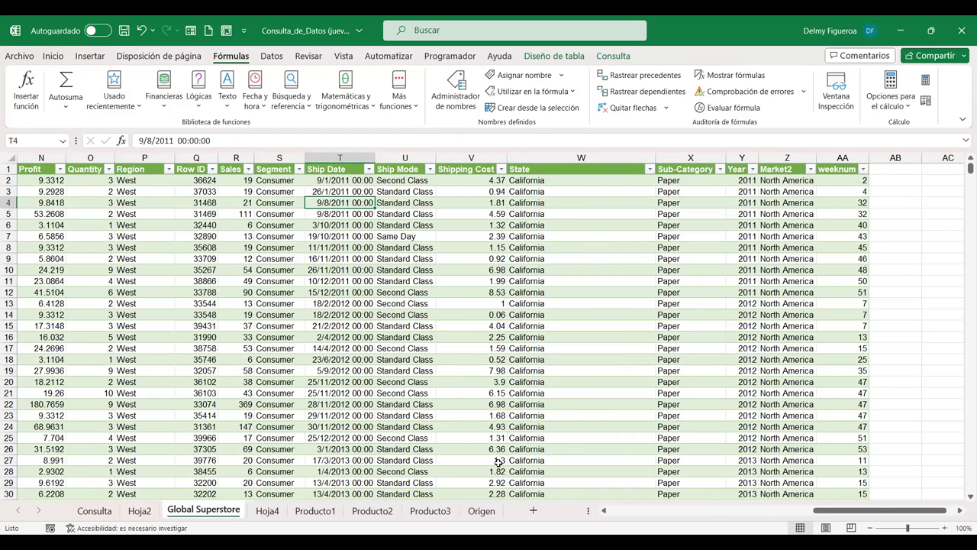
left_click(561, 215)
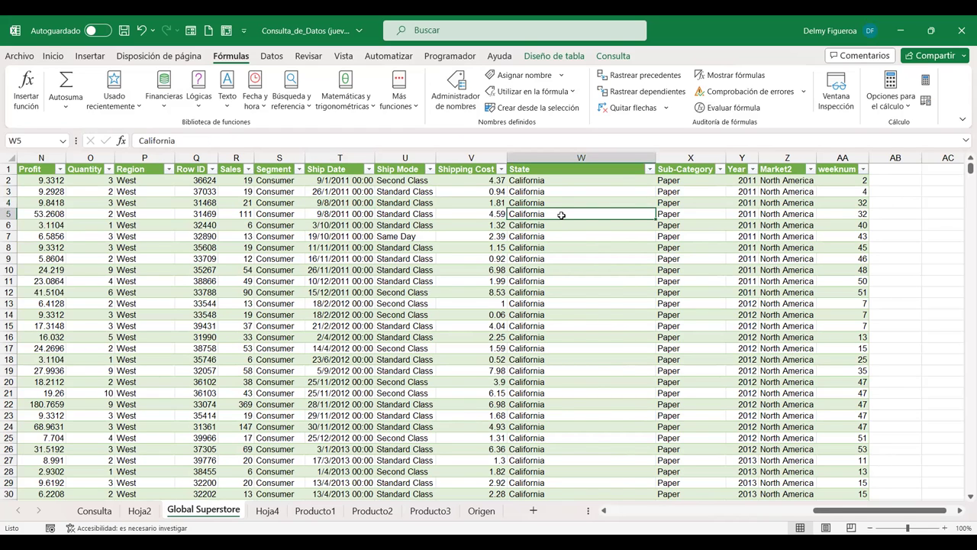
key("ctrl+Home")
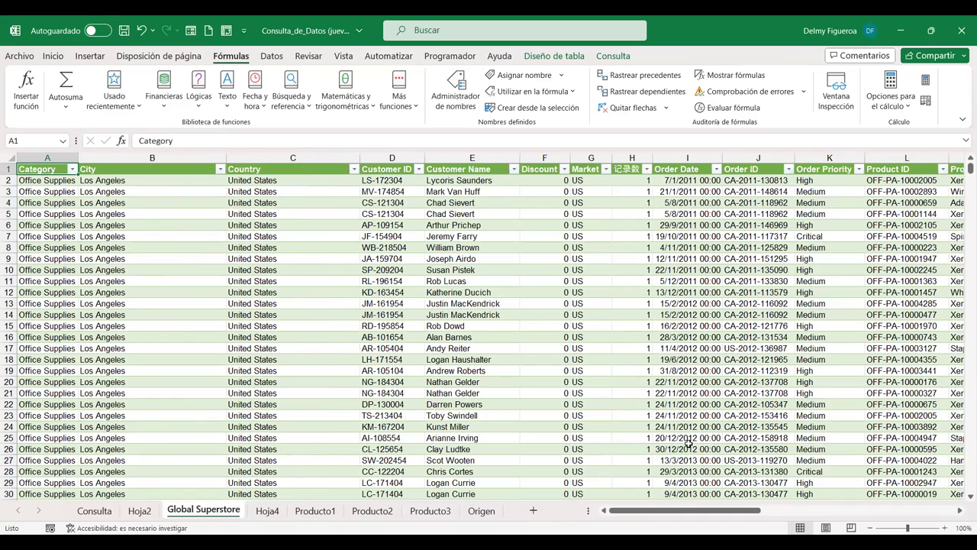